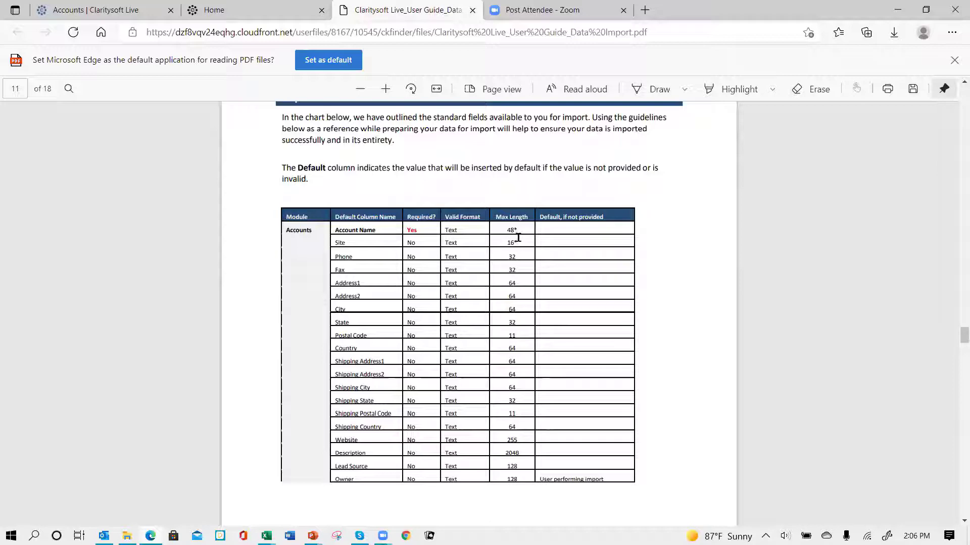
- Review the import guideline tables for each module in the Data Import user guide, checking required fields, valid formats and maximum lengths
{"action": "scroll", "coordinate": [438, 288], "scroll_direction": "down", "scroll_amount": 3}
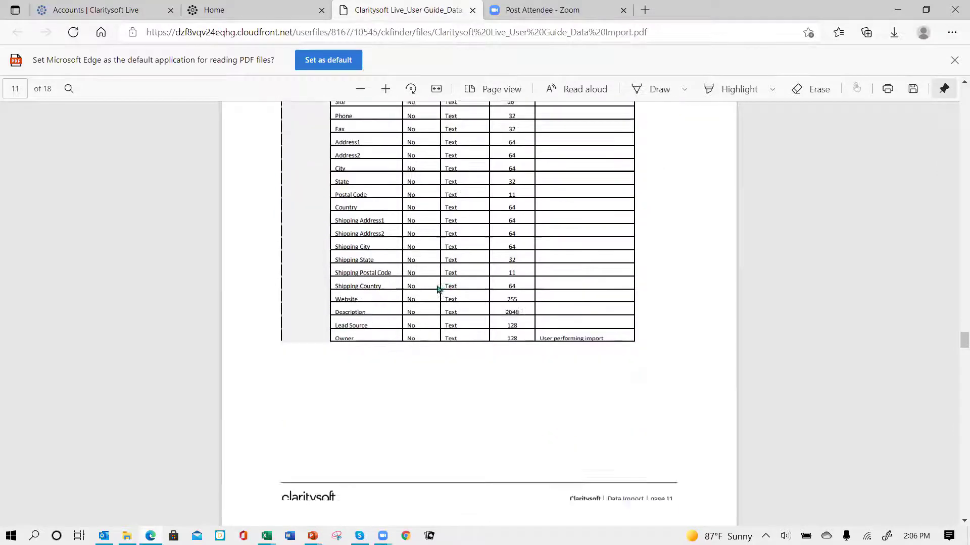
{"action": "scroll", "coordinate": [438, 288], "scroll_direction": "down", "scroll_amount": 10}
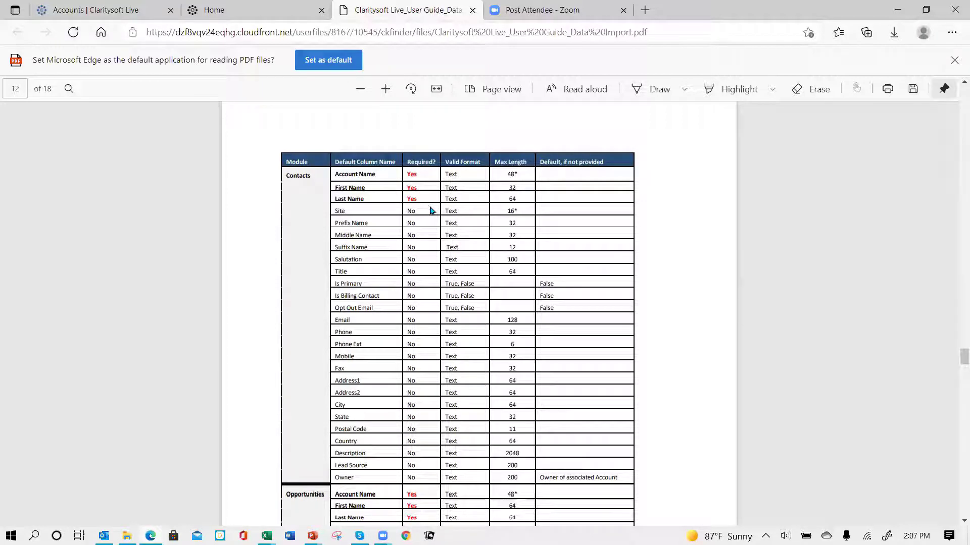
{"action": "scroll", "coordinate": [427, 295], "scroll_direction": "down", "scroll_amount": 5}
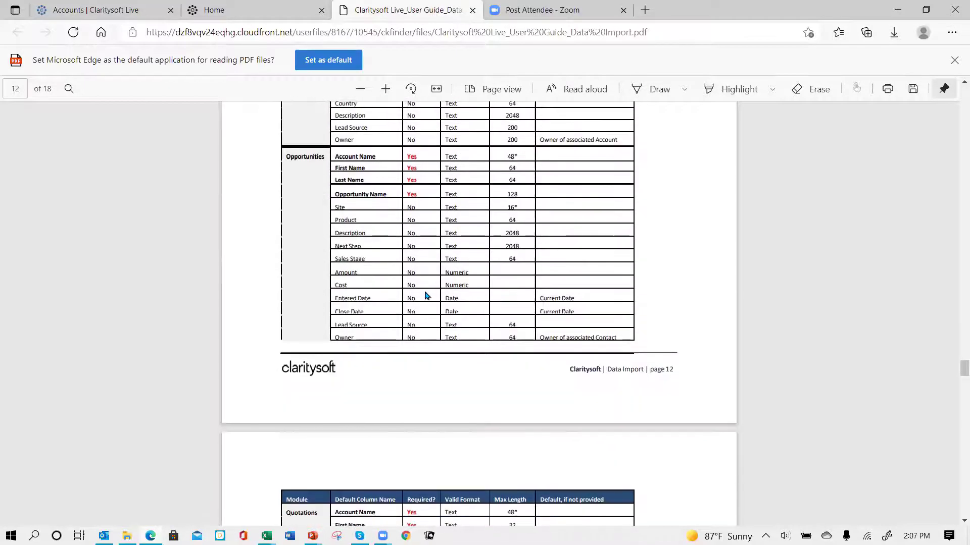
{"action": "scroll", "coordinate": [424, 295], "scroll_direction": "down", "scroll_amount": 6}
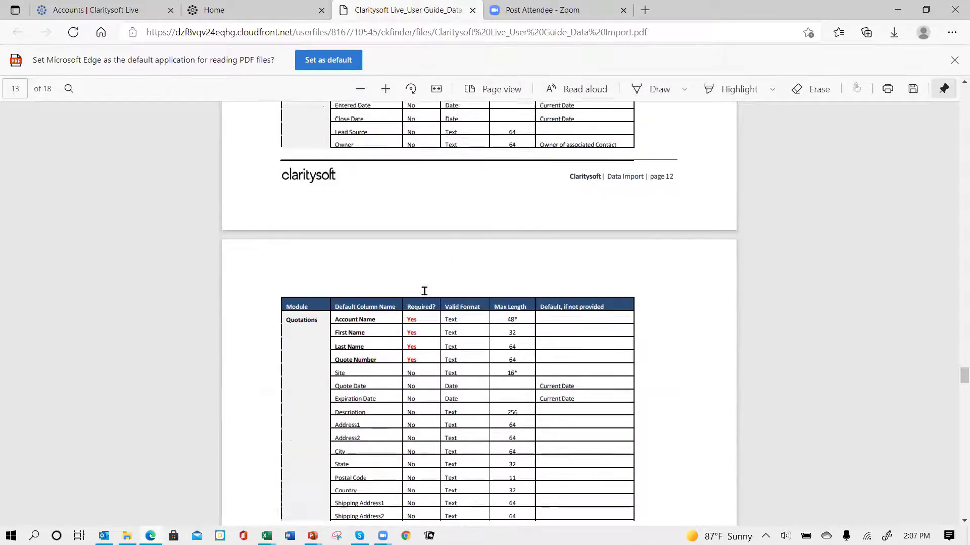
{"action": "scroll", "coordinate": [425, 291], "scroll_direction": "down", "scroll_amount": 12}
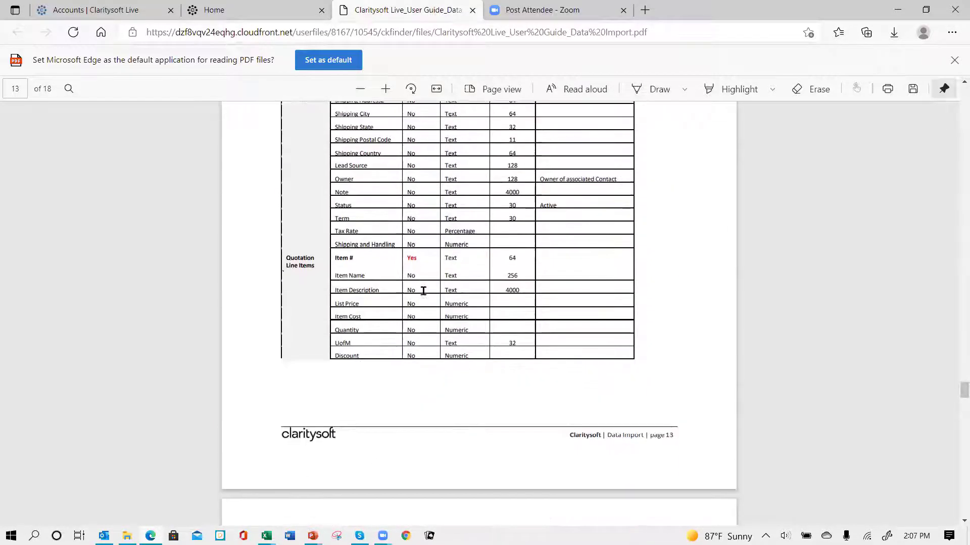
{"action": "scroll", "coordinate": [423, 290], "scroll_direction": "down", "scroll_amount": 5}
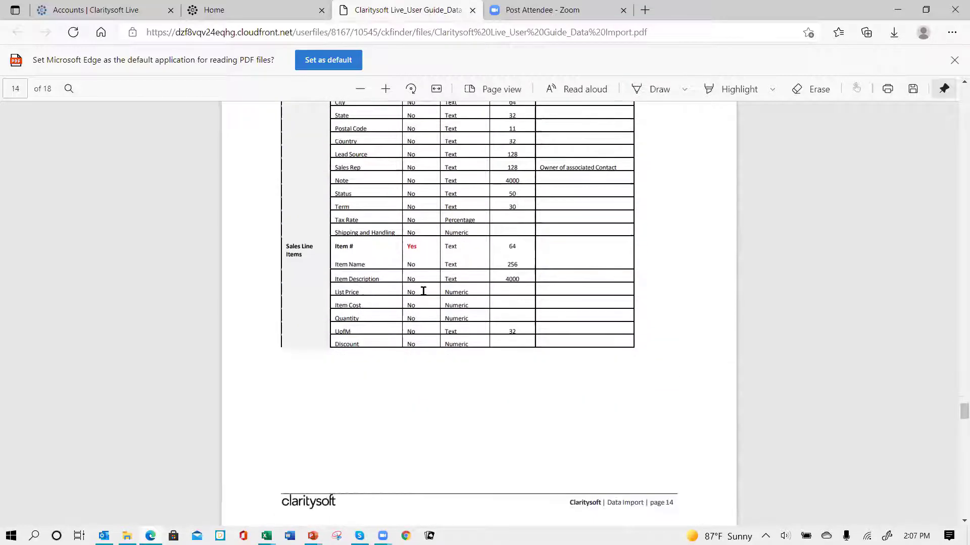
{"action": "scroll", "coordinate": [423, 291], "scroll_direction": "down", "scroll_amount": 2}
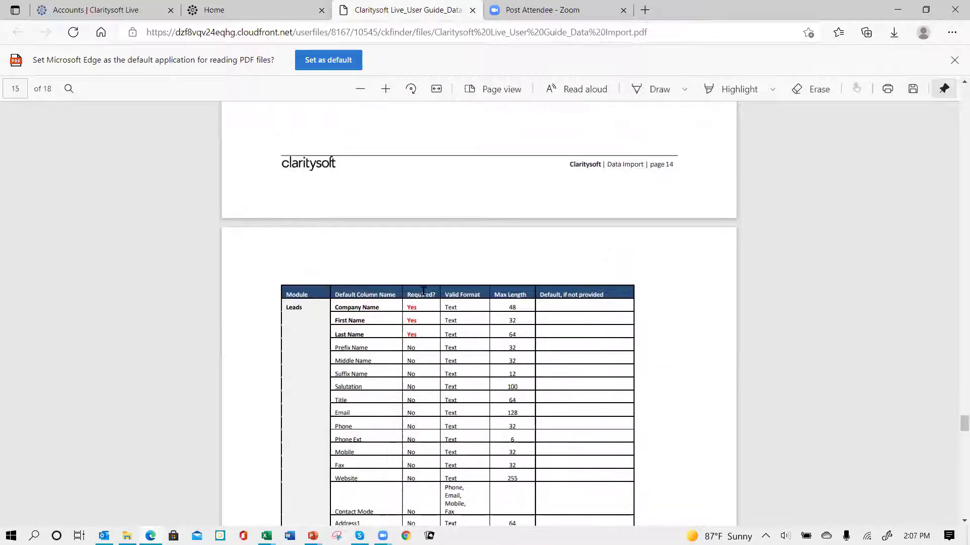
{"action": "scroll", "coordinate": [441, 304], "scroll_direction": "up", "scroll_amount": 20}
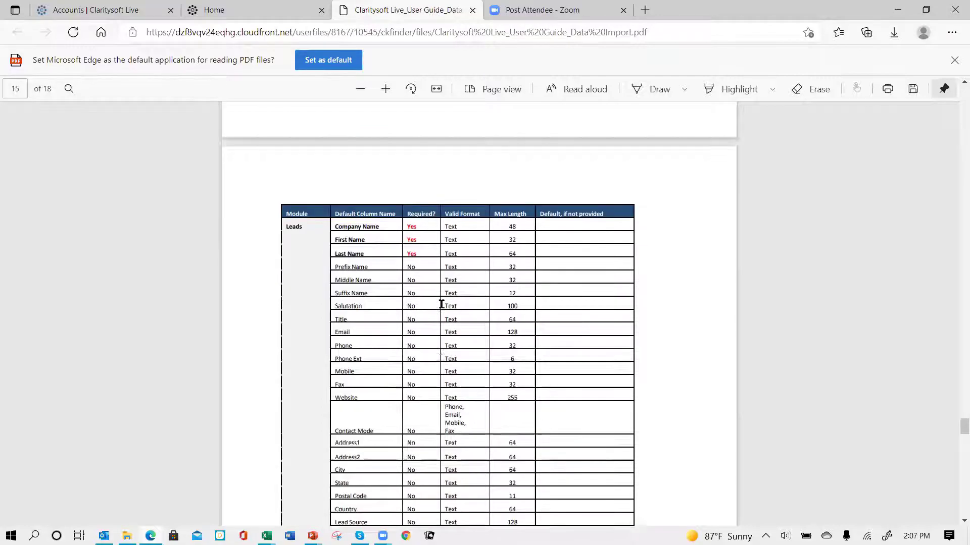
{"action": "scroll", "coordinate": [442, 303], "scroll_direction": "up", "scroll_amount": 20}
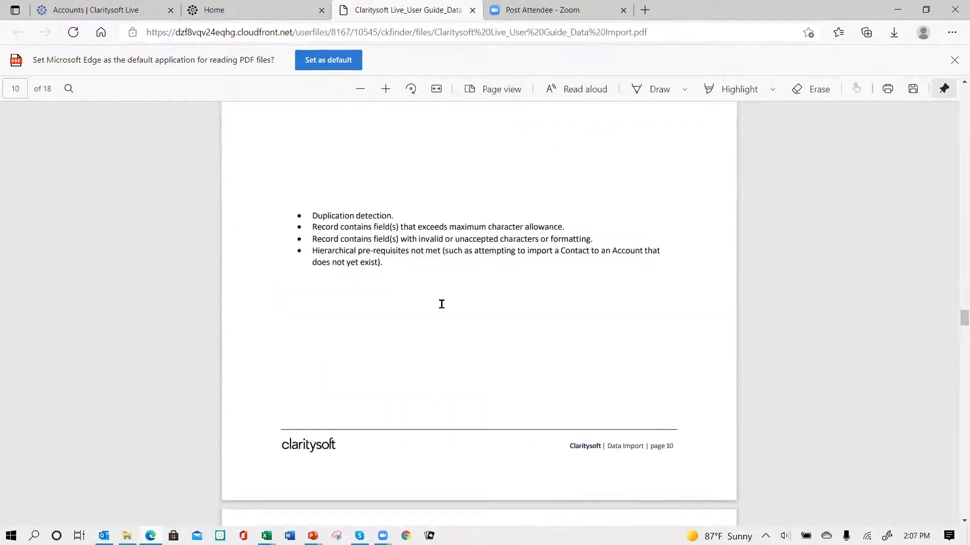
{"action": "scroll", "coordinate": [441, 304], "scroll_direction": "up", "scroll_amount": 20}
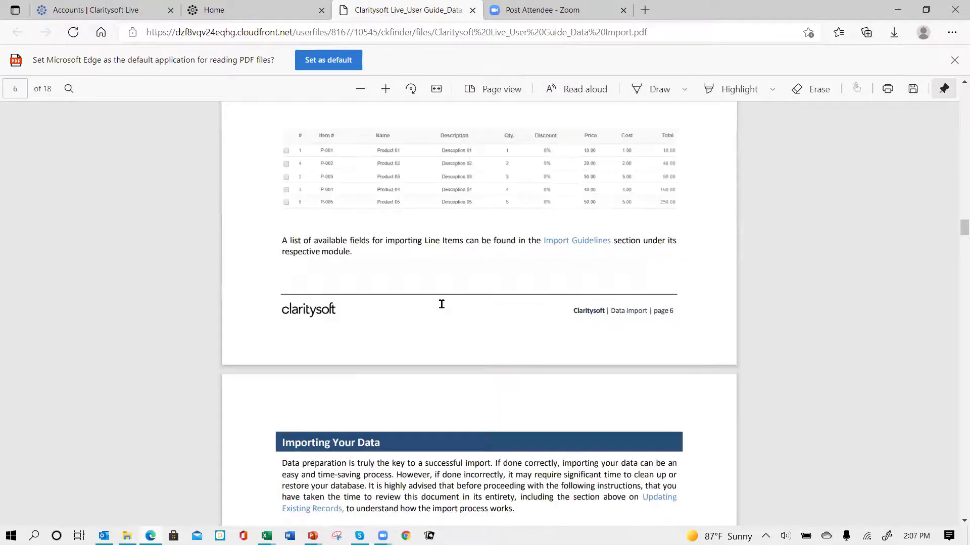
{"action": "scroll", "coordinate": [441, 304], "scroll_direction": "up", "scroll_amount": 20}
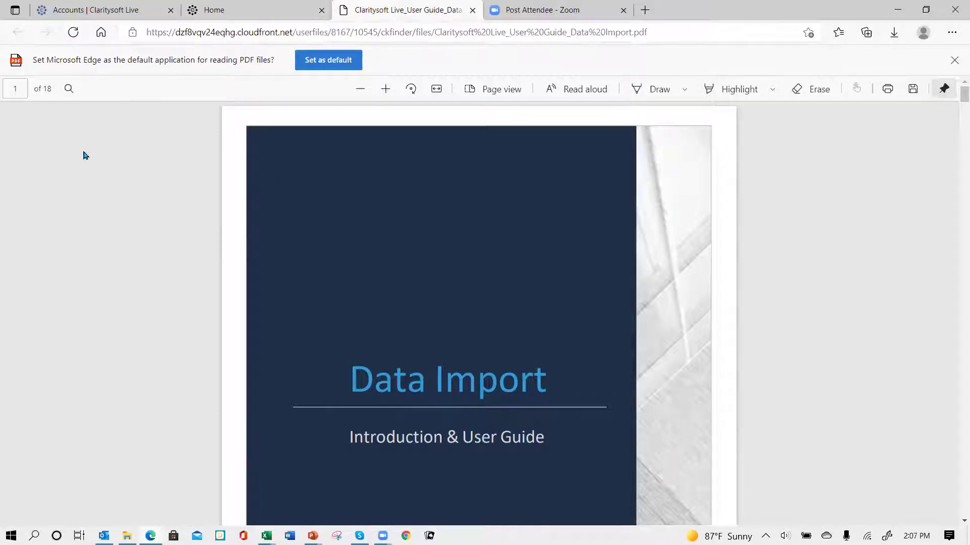
- Inspect the Type, Business Sector and Industry choices in Claritysoft's Sample Company account record, and leave it without saving
{"action": "left_click", "coordinate": [116, 12]}
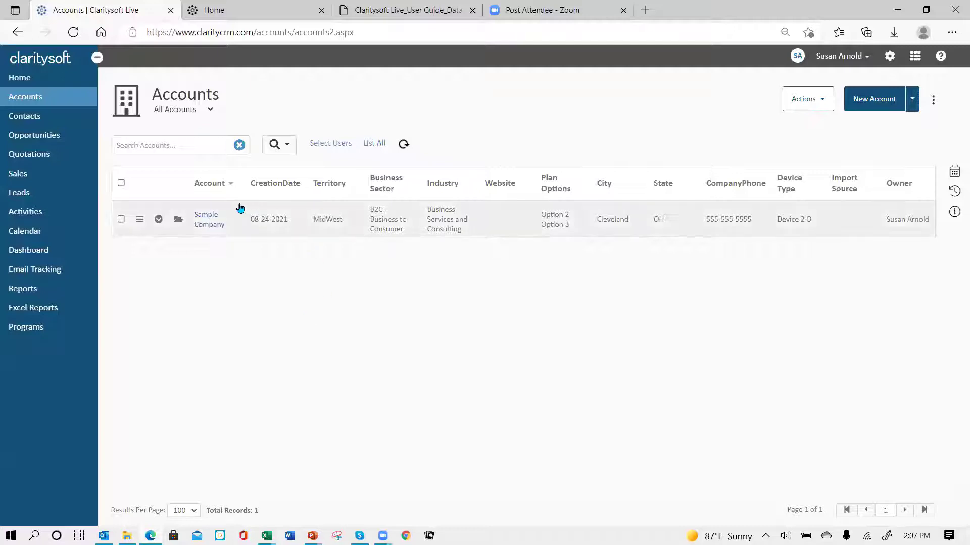
{"action": "left_click", "coordinate": [177, 223]}
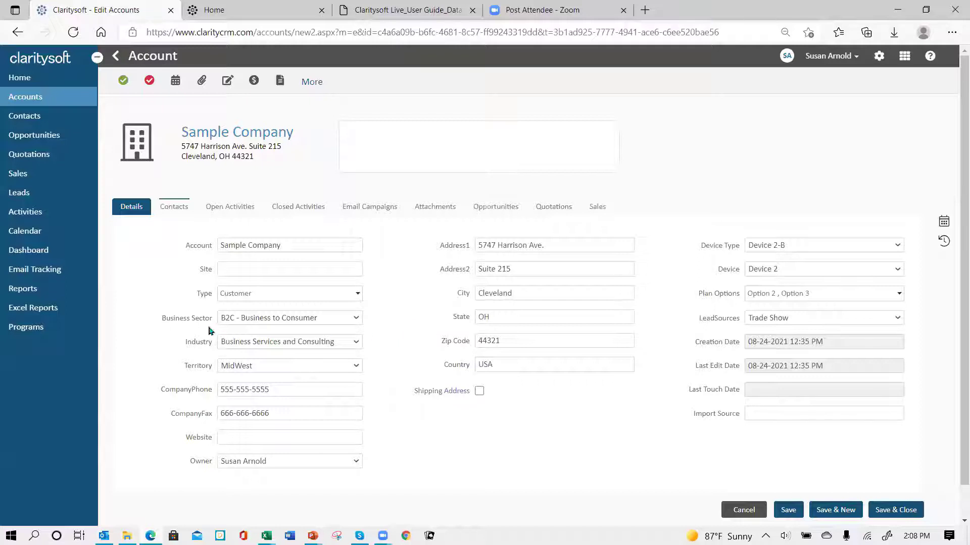
{"action": "left_click", "coordinate": [359, 295]}
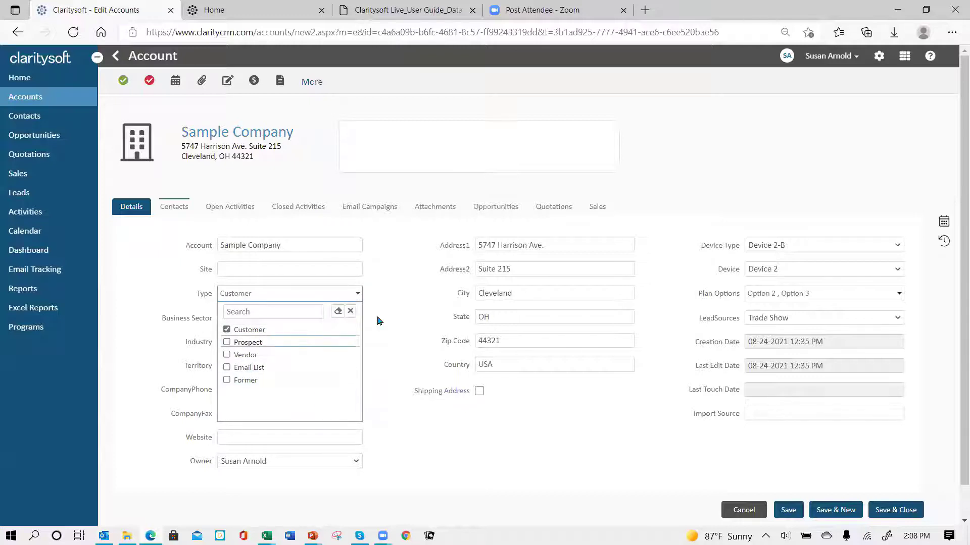
{"action": "left_click", "coordinate": [385, 299]}
{"action": "left_click", "coordinate": [357, 320]}
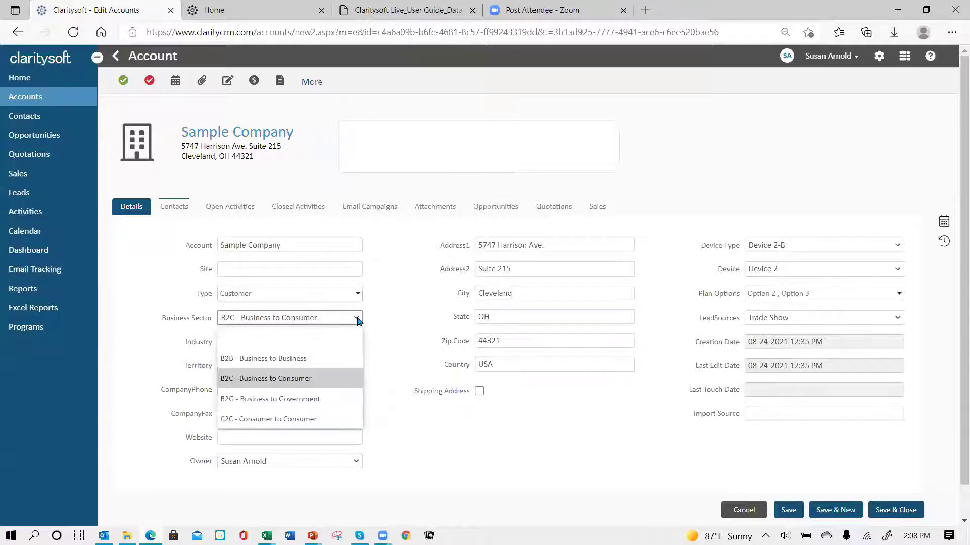
{"action": "left_click", "coordinate": [405, 322]}
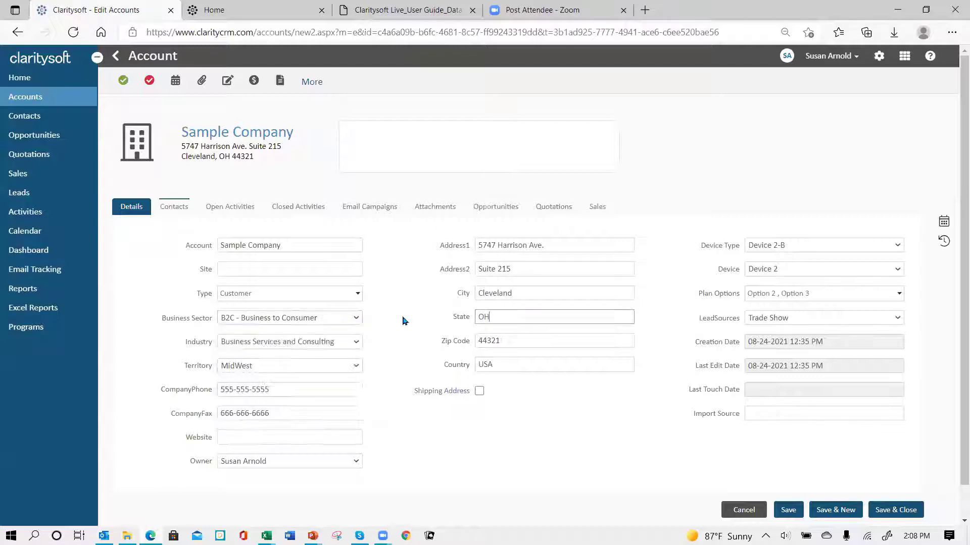
{"action": "left_click", "coordinate": [356, 343]}
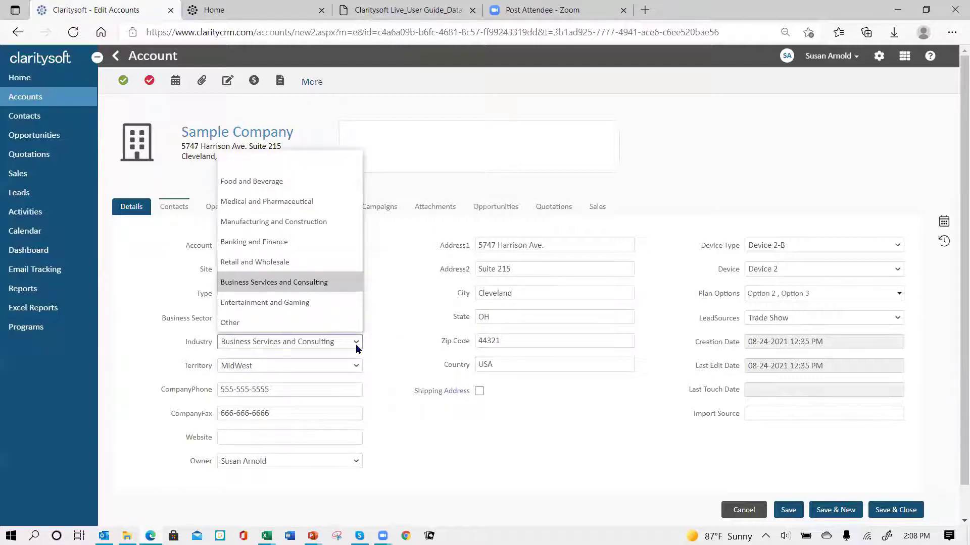
{"action": "left_click", "coordinate": [407, 322]}
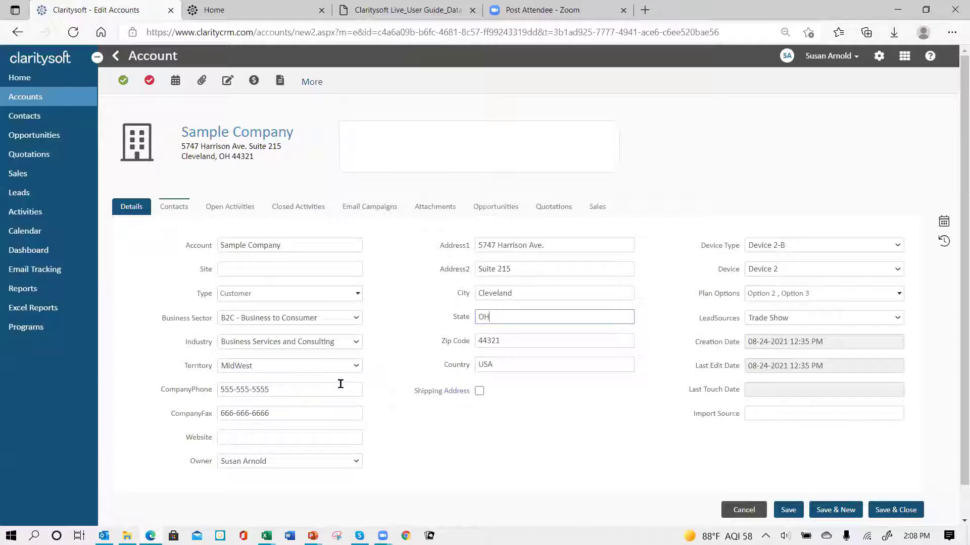
{"action": "scroll", "coordinate": [377, 425], "scroll_direction": "down", "scroll_amount": 1}
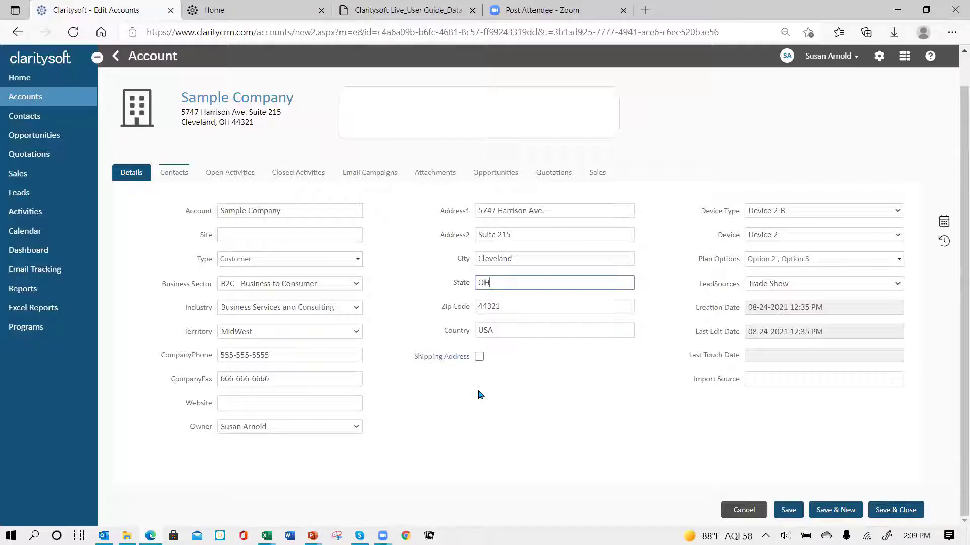
{"action": "left_click", "coordinate": [741, 510]}
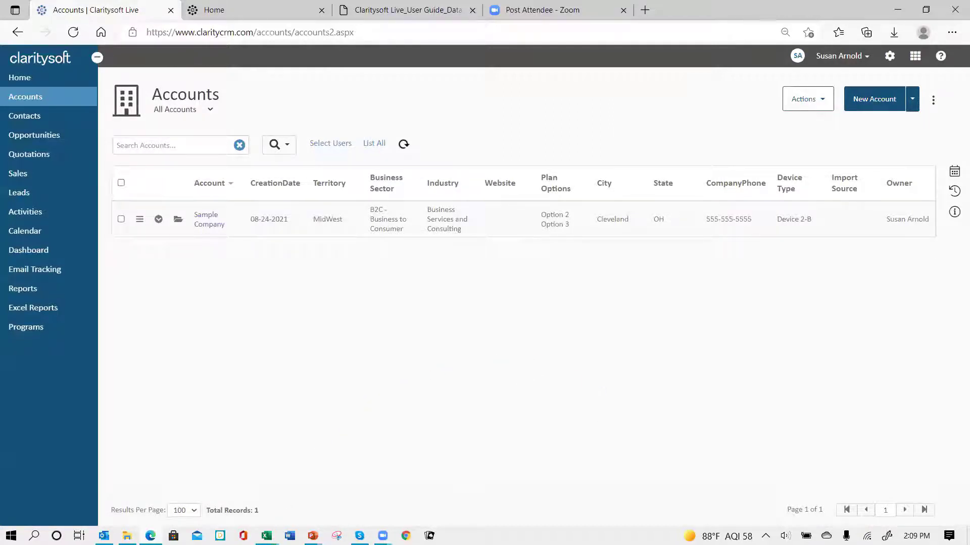
- Switch to the Excel workbook "CSSusan Account and Contacts to import.xlsx" and show it full screen
{"action": "mouse_move", "coordinate": [266, 535]}
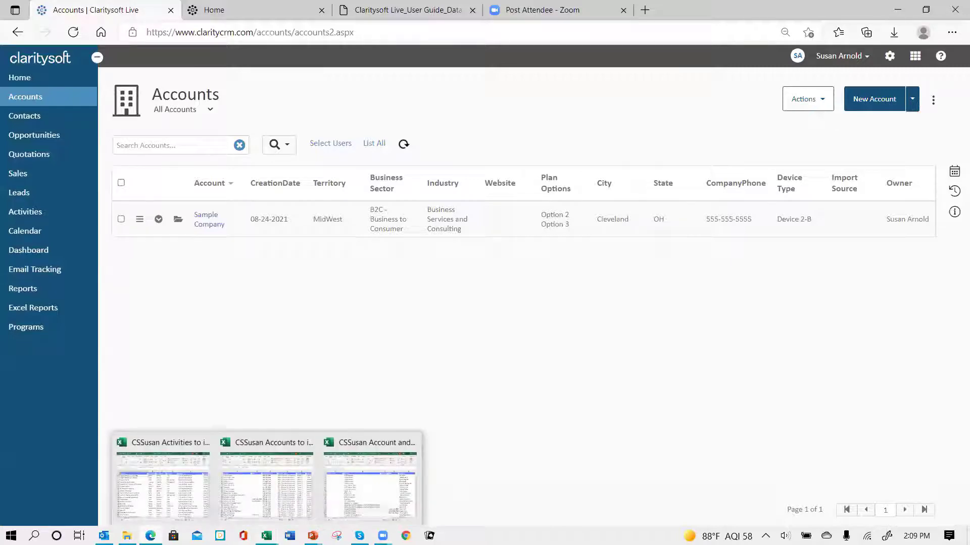
{"action": "left_click", "coordinate": [360, 500]}
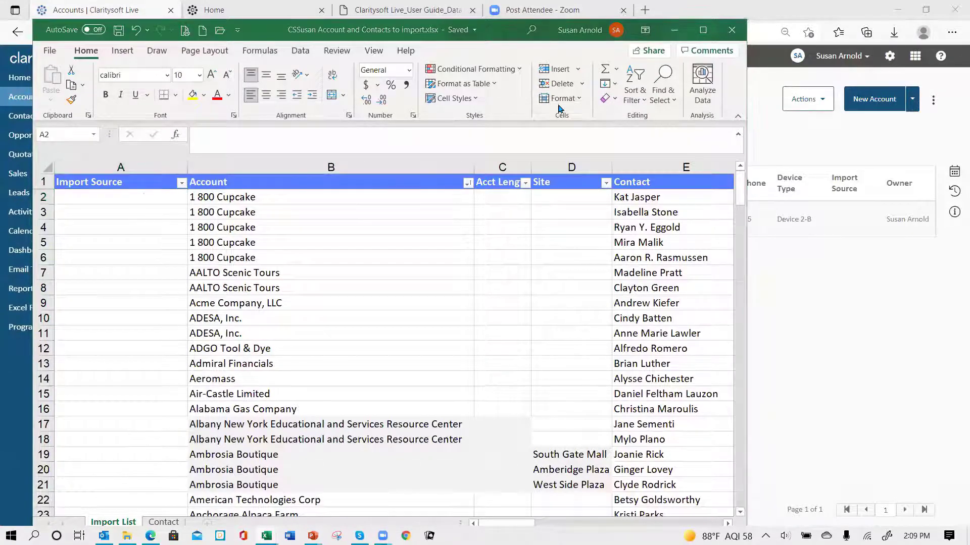
{"action": "left_click", "coordinate": [702, 32]}
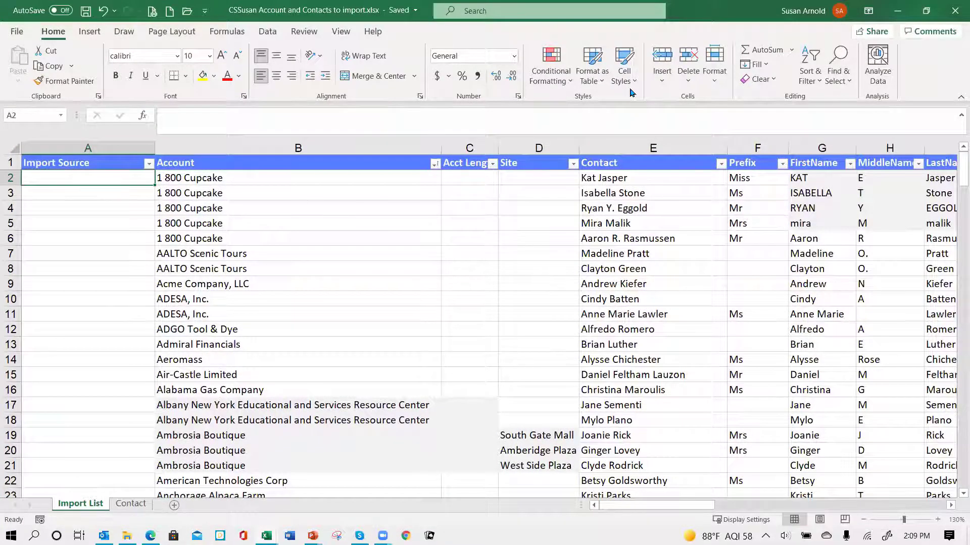
- Examine the Import List columns along row 2, from Account through the address, plan and device fields to Contact Type, and return to Account
{"action": "left_click", "coordinate": [347, 177]}
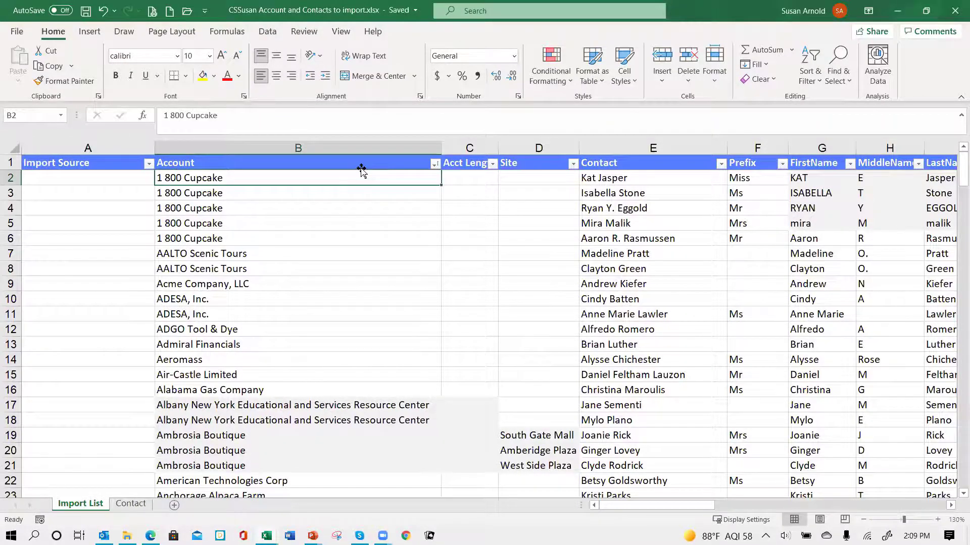
{"action": "key", "text": "Right"}
{"action": "key", "text": "Right"}
{"action": "key", "text": "Right"}
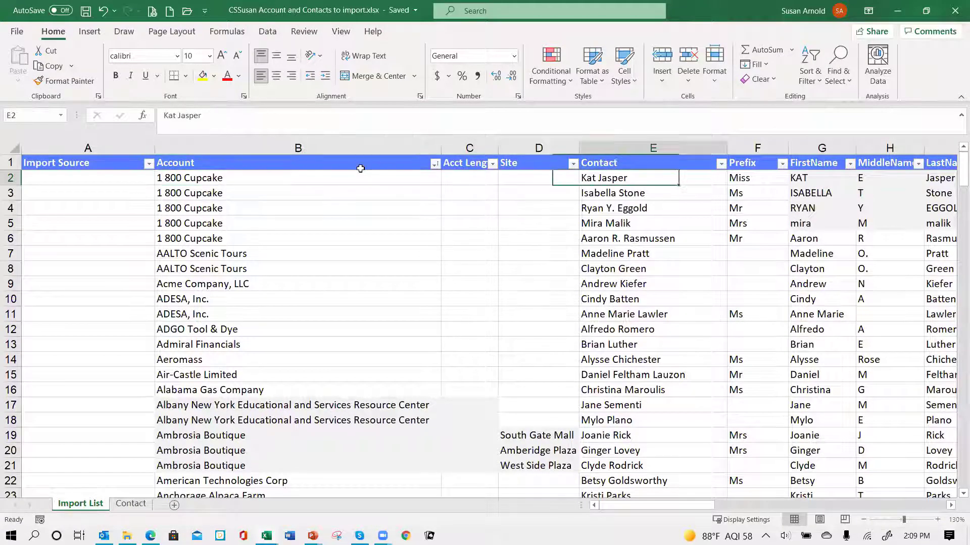
{"action": "key", "text": "Right"}
{"action": "key", "text": "Right"}
{"action": "key", "text": "Right"}
{"action": "key", "text": "Right"}
{"action": "key", "text": "Right"}
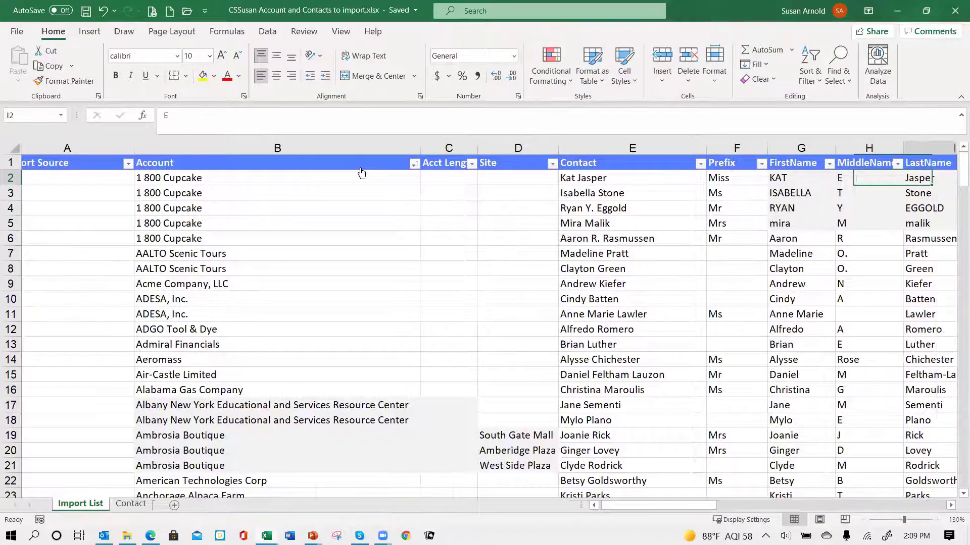
{"action": "key", "text": "Right"}
{"action": "key", "text": "Right"}
{"action": "key", "text": "Right"}
{"action": "key", "text": "Right"}
{"action": "key", "text": "Right"}
{"action": "key", "text": "Right"}
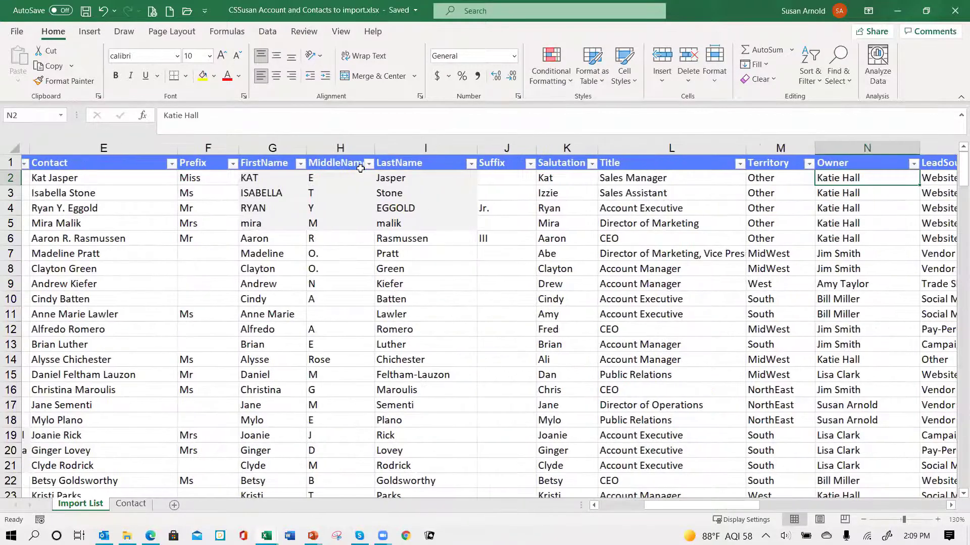
{"action": "key", "text": "Right"}
{"action": "key", "text": "Right"}
{"action": "key", "text": "Right"}
{"action": "key", "text": "Right"}
{"action": "key", "text": "Right"}
{"action": "key", "text": "Right"}
{"action": "key", "text": "Right"}
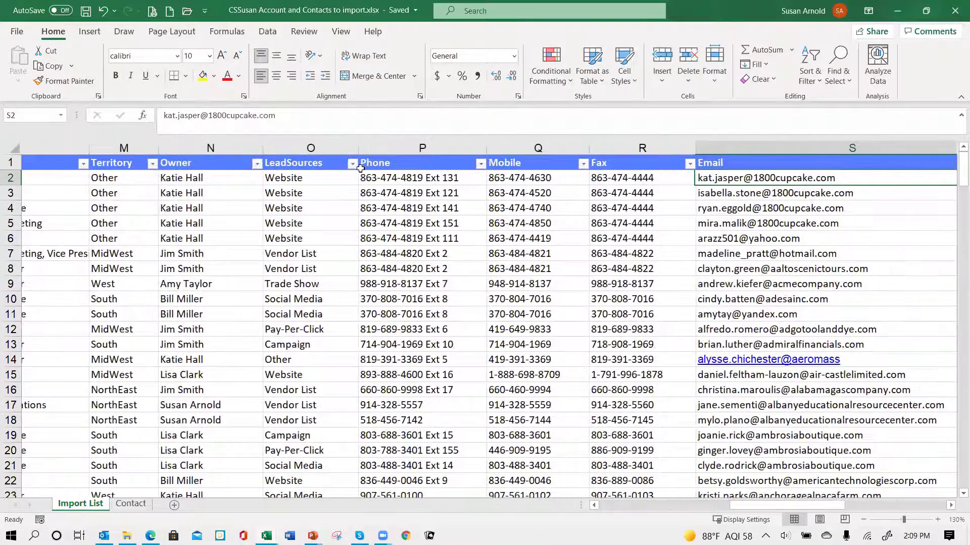
{"action": "key", "text": "Right"}
{"action": "key", "text": "Right"}
{"action": "key", "text": "Right"}
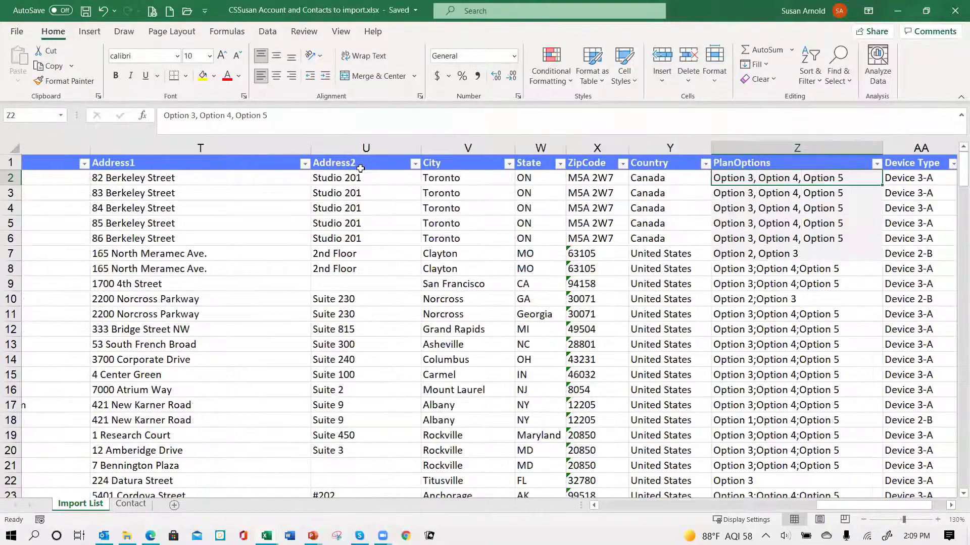
{"action": "key", "text": "Right"}
{"action": "key", "text": "Right"}
{"action": "key", "text": "Right"}
{"action": "key", "text": "Right"}
{"action": "key", "text": "Right"}
{"action": "key", "text": "Left"}
{"action": "key", "text": "Left"}
{"action": "key", "text": "Left"}
{"action": "key", "text": "Left"}
{"action": "key", "text": "Left"}
{"action": "key", "text": "Left"}
{"action": "key", "text": "Left"}
{"action": "key", "text": "Left"}
{"action": "key", "text": "Left"}
{"action": "key", "text": "Left"}
{"action": "key", "text": "Left"}
{"action": "key", "text": "Left"}
{"action": "key", "text": "Left"}
{"action": "key", "text": "Left"}
{"action": "key", "text": "Left"}
{"action": "key", "text": "Left"}
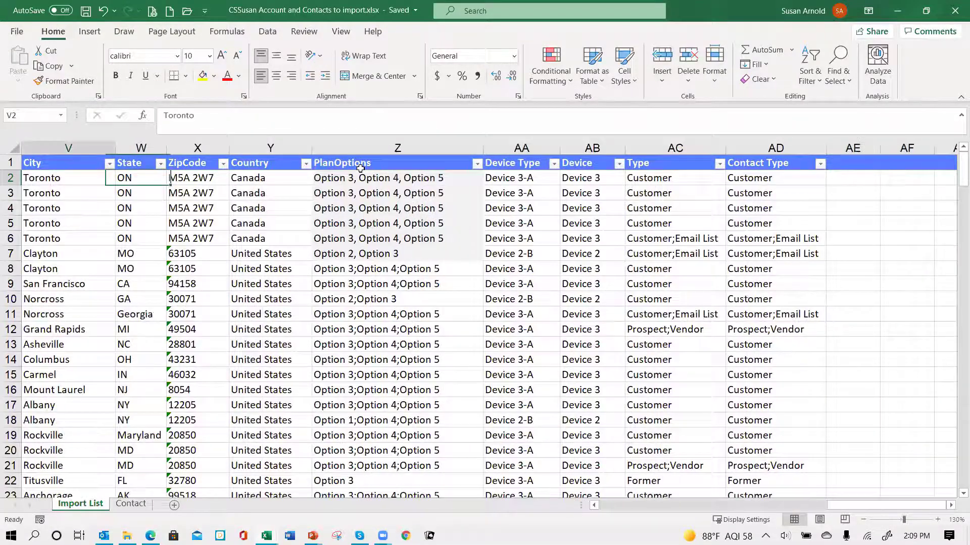
{"action": "key", "text": "Left"}
{"action": "key", "text": "Left"}
{"action": "key", "text": "Left"}
{"action": "key", "text": "Left"}
{"action": "key", "text": "Left"}
{"action": "key", "text": "Left"}
{"action": "key", "text": "Left"}
{"action": "key", "text": "Left"}
{"action": "key", "text": "Left"}
{"action": "key", "text": "Left"}
{"action": "key", "text": "Left"}
{"action": "key", "text": "Left"}
{"action": "key", "text": "Left"}
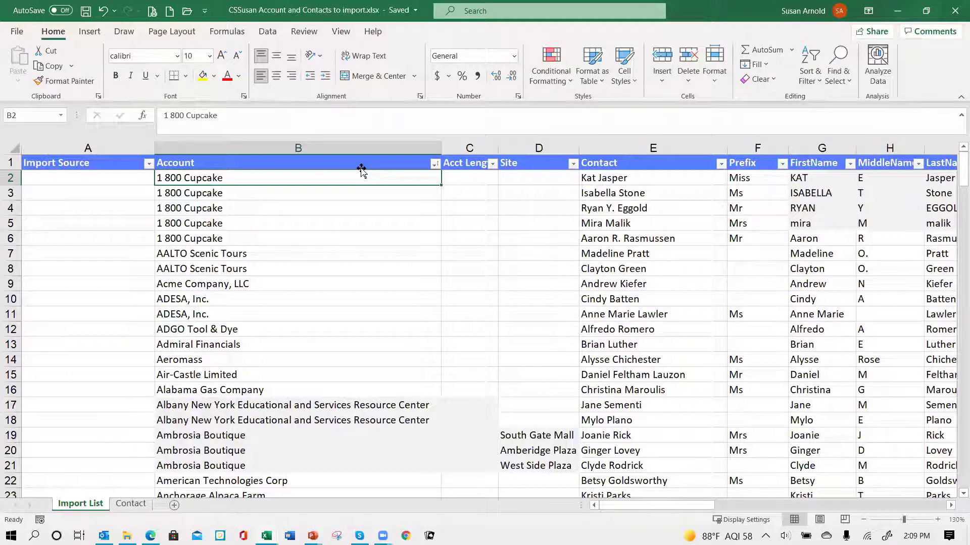
- Check the repeated 1 800 Cupcake rows in the Account column against their entries in the Contact column
{"action": "key", "text": "Down"}
{"action": "key", "text": "Down"}
{"action": "key", "text": "Down"}
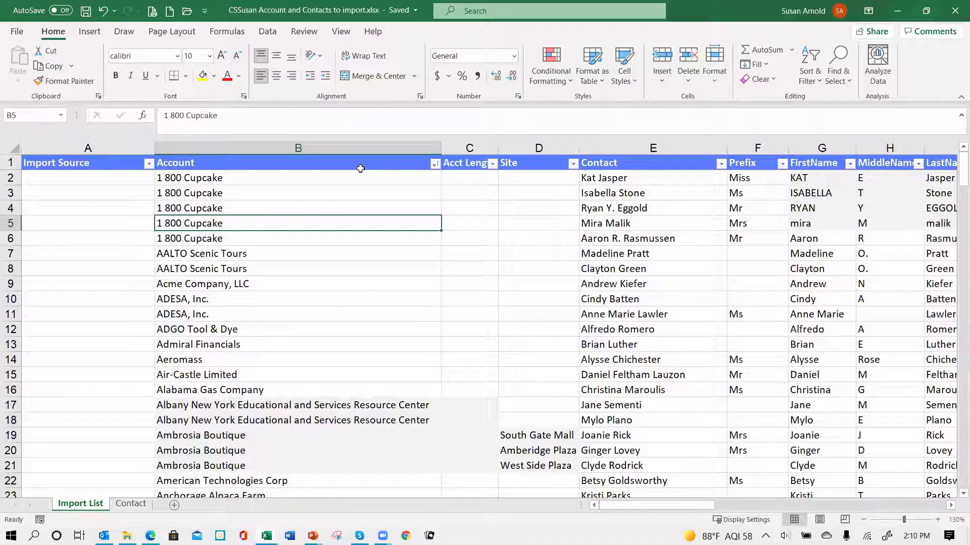
{"action": "key", "text": "Down"}
{"action": "key", "text": "Down"}
{"action": "key", "text": "Up"}
{"action": "key", "text": "Up"}
{"action": "key", "text": "Up"}
{"action": "key", "text": "Up"}
{"action": "key", "text": "Up"}
{"action": "key", "text": "Up"}
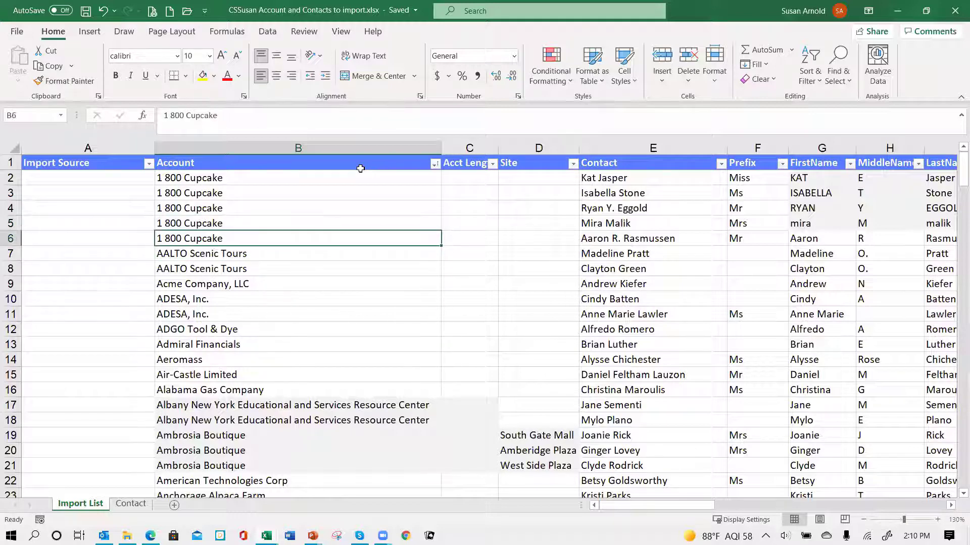
{"action": "key", "text": "Down"}
{"action": "key", "text": "Down"}
{"action": "key", "text": "Down"}
{"action": "key", "text": "Down"}
{"action": "key", "text": "Down"}
{"action": "key", "text": "Down"}
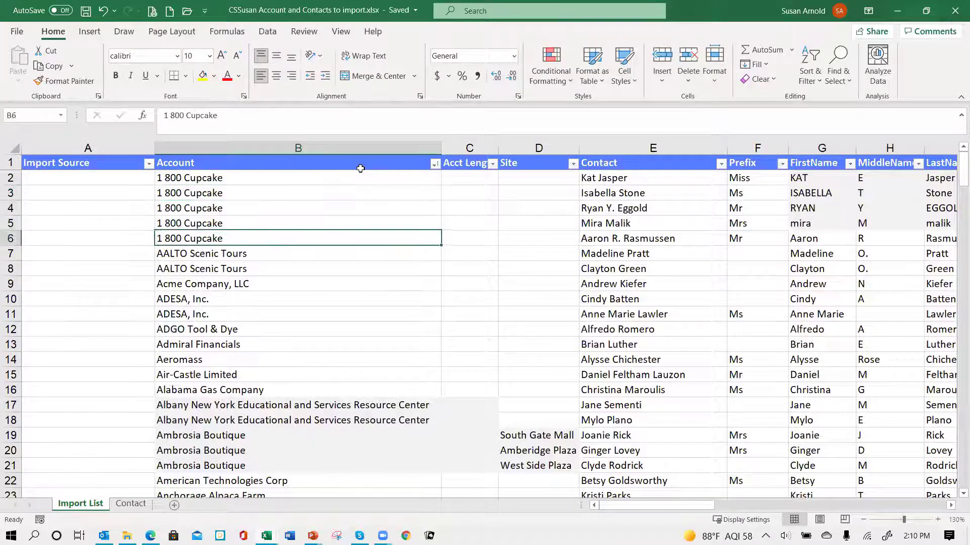
{"action": "key", "text": "Up"}
{"action": "key", "text": "Right"}
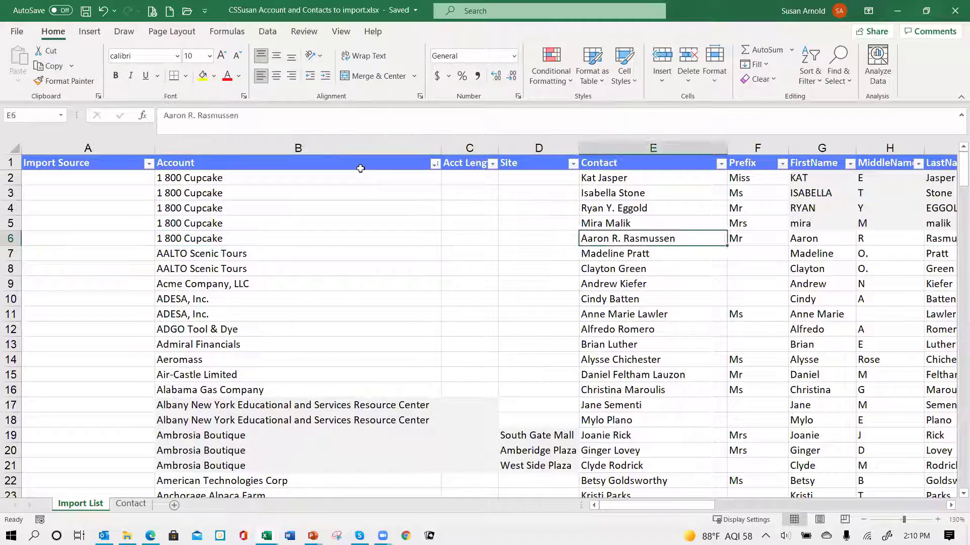
- Select the contacts belonging to the 1 800 Cupcake account, cells E2 through E6
{"action": "key", "text": "Up"}
{"action": "key", "text": "Up"}
{"action": "key", "text": "Up"}
{"action": "key", "text": "Up"}
{"action": "key", "text": "shift+Down"}
{"action": "key", "text": "shift+Down"}
{"action": "key", "text": "shift+Down"}
{"action": "key", "text": "shift+Down"}
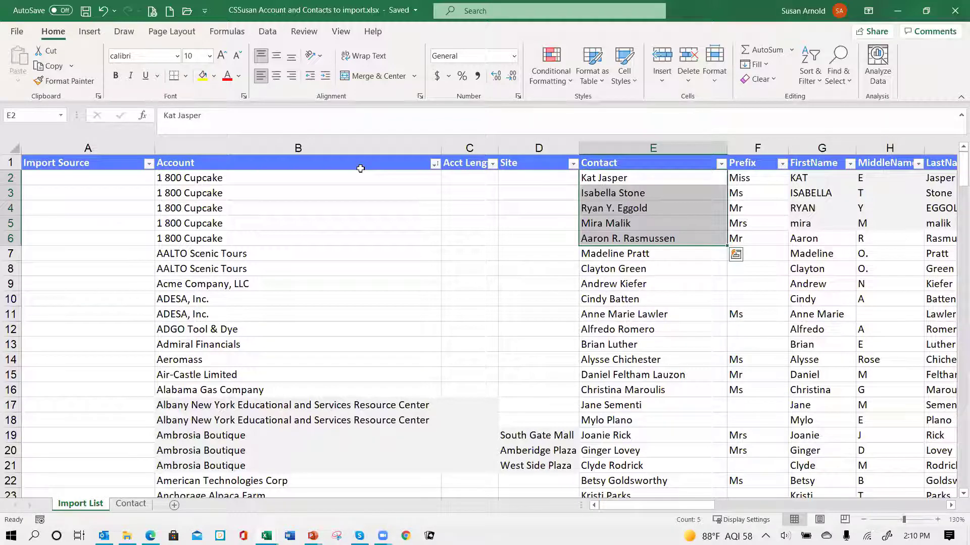
- Go through the Account column from the first 1 800 Cupcake row down to the second AALTO Scenic Tours row
{"action": "key", "text": "Left"}
{"action": "key", "text": "Left"}
{"action": "key", "text": "Left"}
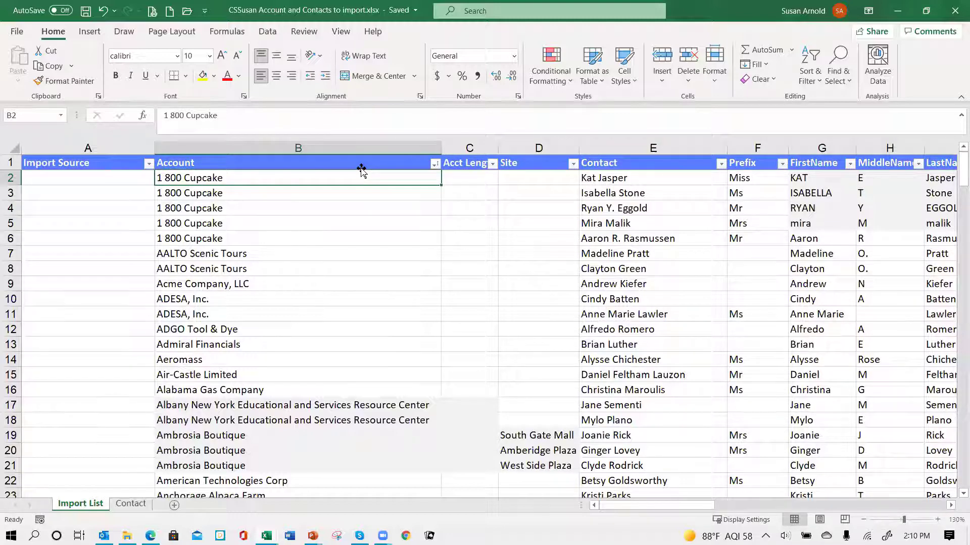
{"action": "key", "text": "Down"}
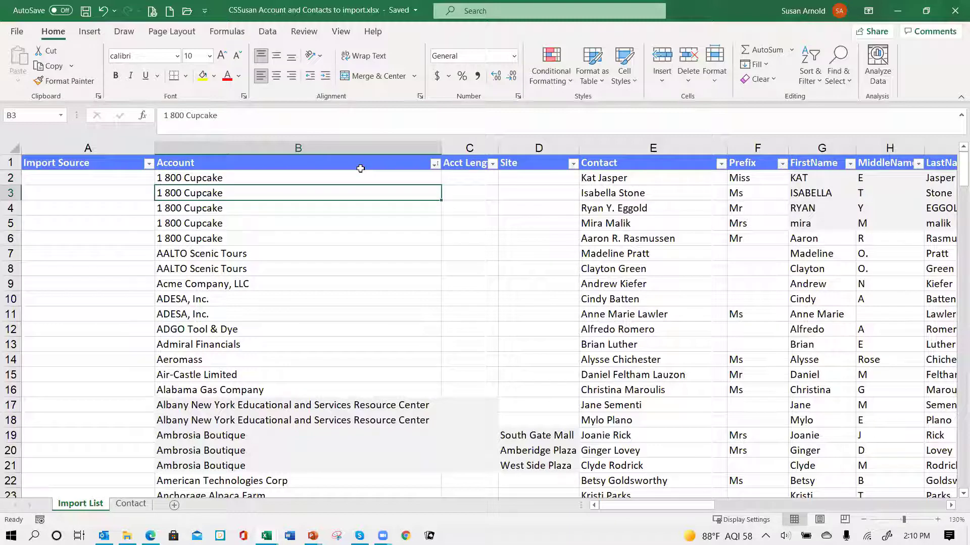
{"action": "key", "text": "Down"}
{"action": "key", "text": "Down"}
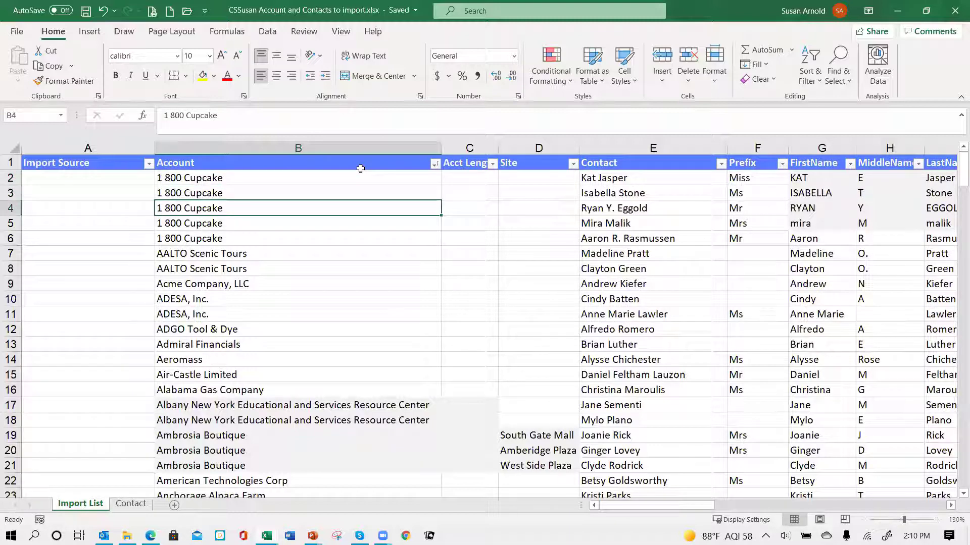
{"action": "key", "text": "Down"}
{"action": "key", "text": "Down"}
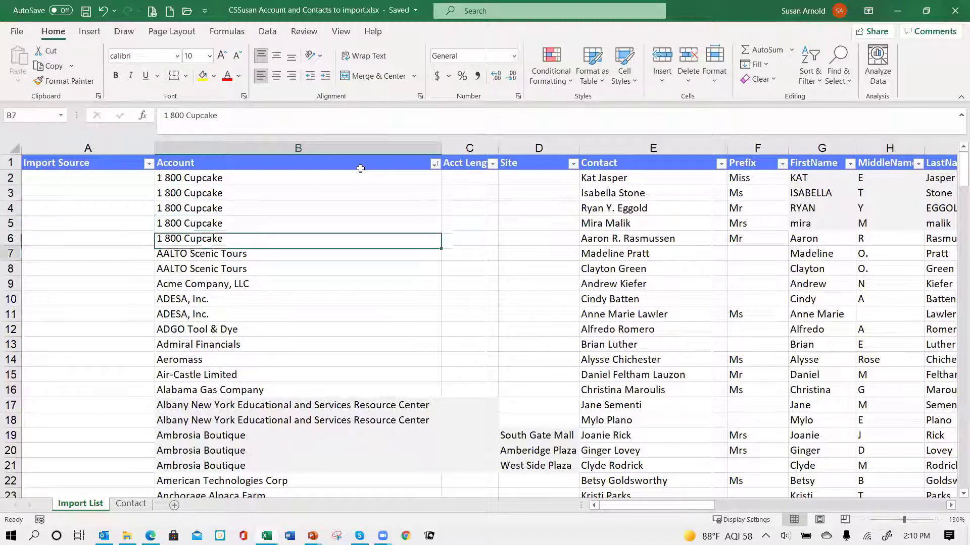
{"action": "key", "text": "Down"}
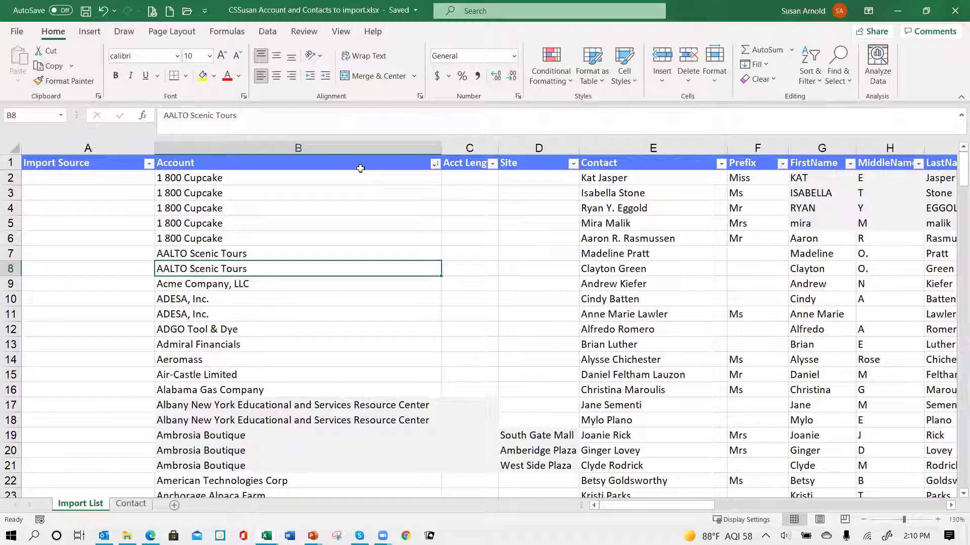
- Scan the Account column for repeated account names down to Bermuda Sewing Co, and return to the Account header
{"action": "key", "text": "Down"}
{"action": "key", "text": "Down"}
{"action": "key", "text": "Down"}
{"action": "key", "text": "Down"}
{"action": "key", "text": "Down"}
{"action": "key", "text": "Down"}
{"action": "key", "text": "Down"}
{"action": "key", "text": "Down"}
{"action": "key", "text": "Down"}
{"action": "key", "text": "Down"}
{"action": "key", "text": "Down"}
{"action": "key", "text": "Down"}
{"action": "key", "text": "Down"}
{"action": "key", "text": "Down"}
{"action": "key", "text": "Down"}
{"action": "key", "text": "Down"}
{"action": "key", "text": "Down"}
{"action": "key", "text": "Down"}
{"action": "key", "text": "Down"}
{"action": "key", "text": "Down"}
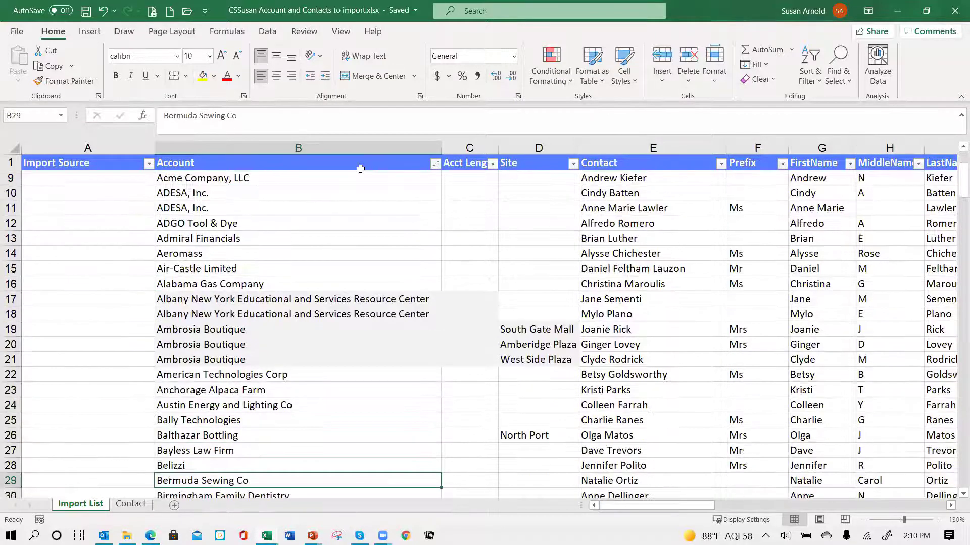
{"action": "key", "text": "Up"}
{"action": "key", "text": "Up"}
{"action": "key", "text": "Up"}
{"action": "key", "text": "Up"}
{"action": "key", "text": "Up"}
{"action": "key", "text": "Up"}
{"action": "key", "text": "Up"}
{"action": "key", "text": "Up"}
{"action": "key", "text": "Up"}
{"action": "key", "text": "Up"}
{"action": "key", "text": "Up"}
{"action": "key", "text": "Up"}
{"action": "key", "text": "Up"}
{"action": "key", "text": "Up"}
{"action": "key", "text": "Up"}
{"action": "key", "text": "Up"}
{"action": "key", "text": "Up"}
{"action": "key", "text": "Up"}
{"action": "key", "text": "Up"}
{"action": "key", "text": "Up"}
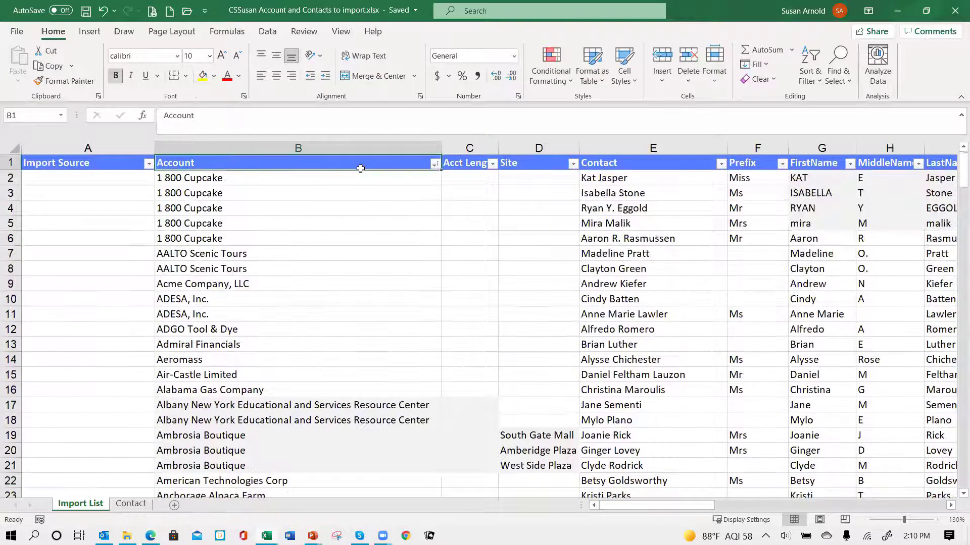
- Recheck the Account column from 1 800 Cupcake down to the Ambrosia Boutique rows, and return to the header
{"action": "key", "text": "Down"}
{"action": "key", "text": "Down"}
{"action": "key", "text": "Down"}
{"action": "key", "text": "Down"}
{"action": "key", "text": "Down"}
{"action": "key", "text": "Down"}
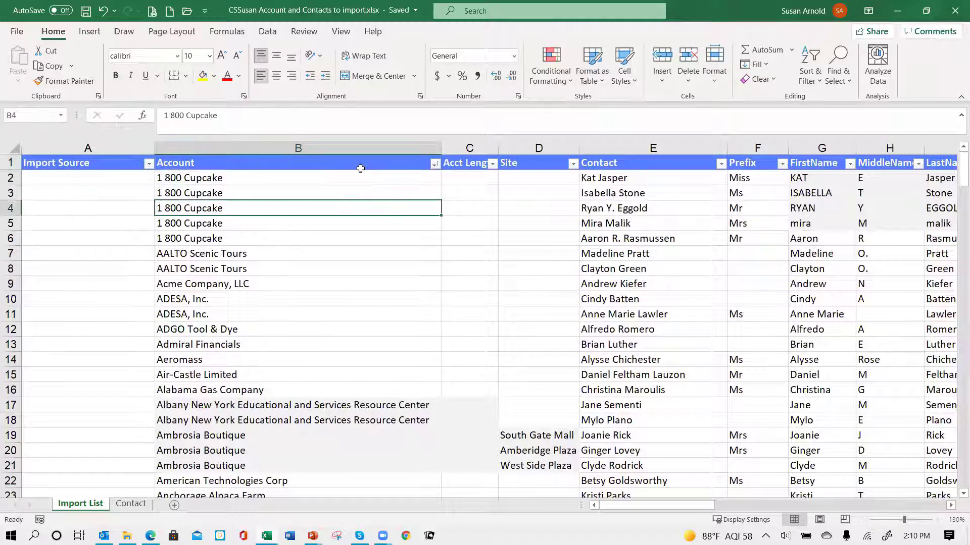
{"action": "key", "text": "Down"}
{"action": "key", "text": "Down"}
{"action": "key", "text": "Down"}
{"action": "key", "text": "Down"}
{"action": "key", "text": "Down"}
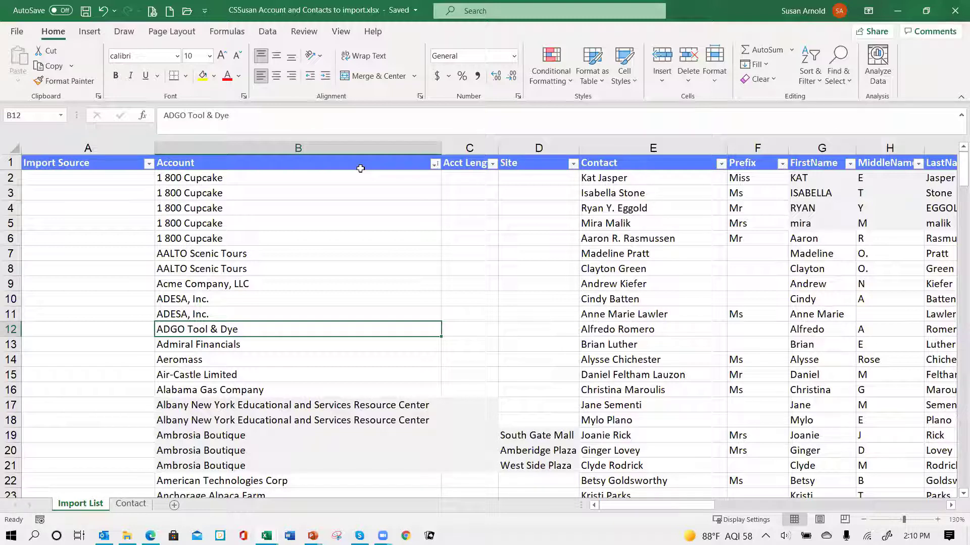
{"action": "key", "text": "Down"}
{"action": "key", "text": "Down"}
{"action": "key", "text": "Down"}
{"action": "key", "text": "Down"}
{"action": "key", "text": "Down"}
{"action": "key", "text": "Down"}
{"action": "key", "text": "Down"}
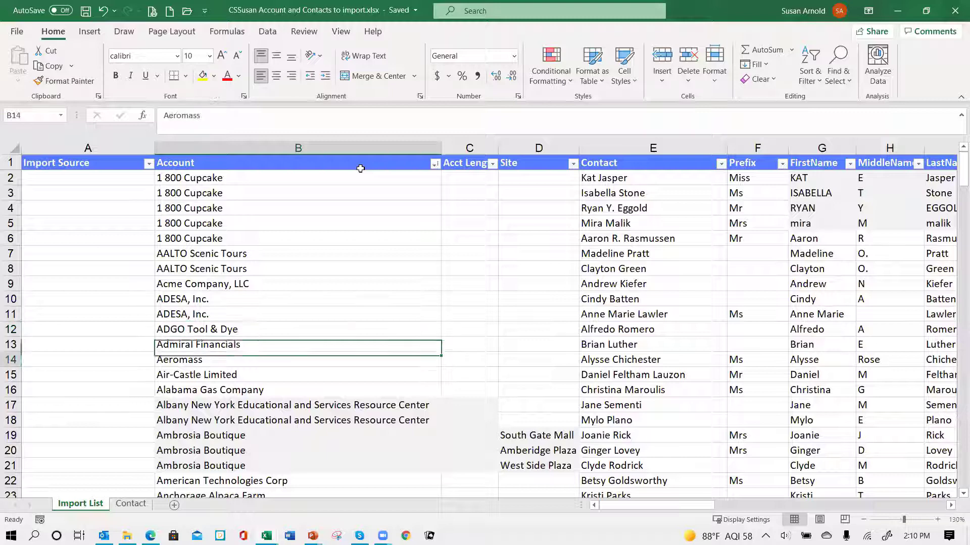
{"action": "key", "text": "Down"}
{"action": "key", "text": "Down"}
{"action": "key", "text": "Down"}
{"action": "key", "text": "Down"}
{"action": "key", "text": "Down"}
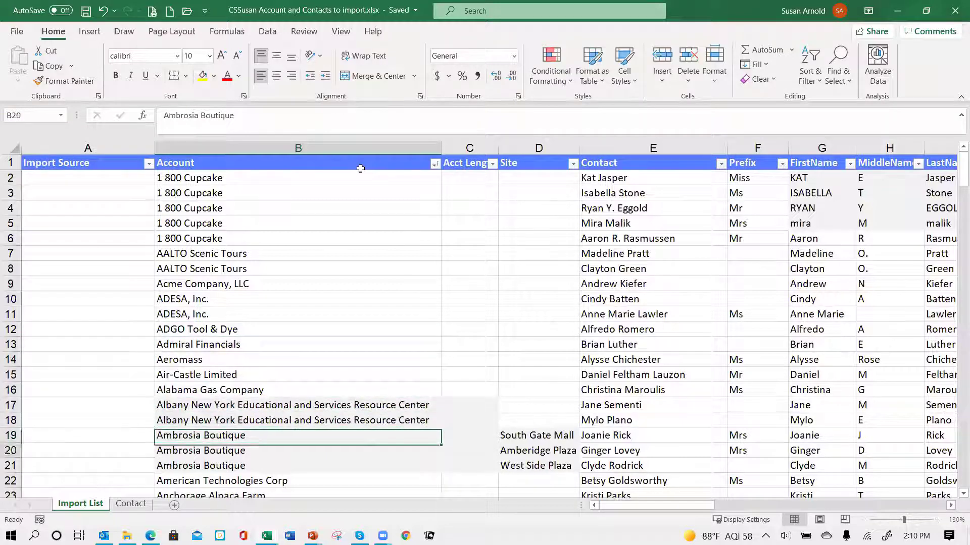
{"action": "key", "text": "Up"}
{"action": "key", "text": "Up"}
{"action": "key", "text": "Up"}
{"action": "key", "text": "Up"}
{"action": "key", "text": "Up"}
{"action": "key", "text": "Up"}
{"action": "key", "text": "Up"}
{"action": "key", "text": "Up"}
{"action": "key", "text": "Up"}
{"action": "key", "text": "Up"}
{"action": "key", "text": "Up"}
{"action": "key", "text": "Up"}
{"action": "key", "text": "Up"}
{"action": "key", "text": "Up"}
{"action": "key", "text": "Up"}
{"action": "key", "text": "Up"}
{"action": "key", "text": "Up"}
{"action": "key", "text": "Up"}
{"action": "key", "text": "Up"}
{"action": "key", "text": "Up"}
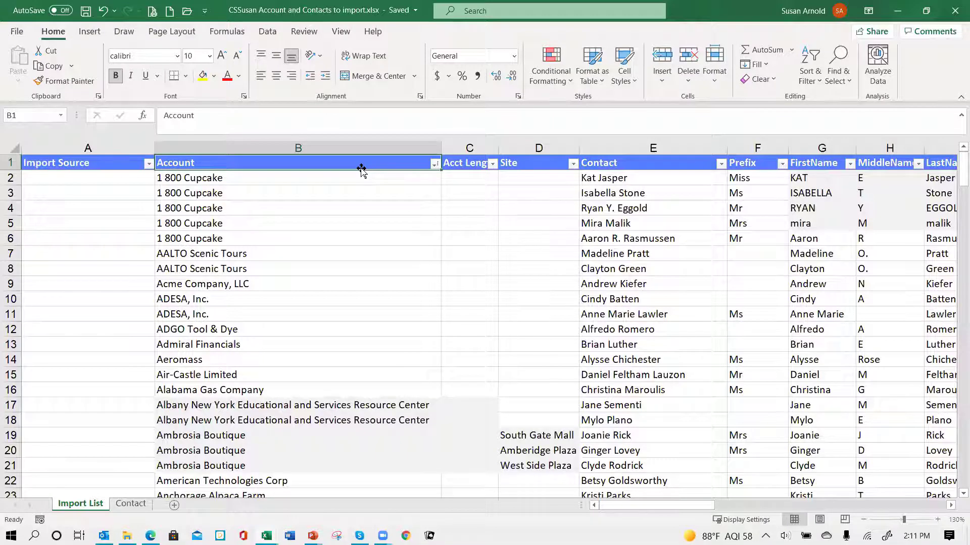
- Check each 1 800 Cupcake contact in rows 2 to 6 and return to the Account cell of row 6
{"action": "key", "text": "Right"}
{"action": "key", "text": "Right"}
{"action": "key", "text": "Right"}
{"action": "key", "text": "Down"}
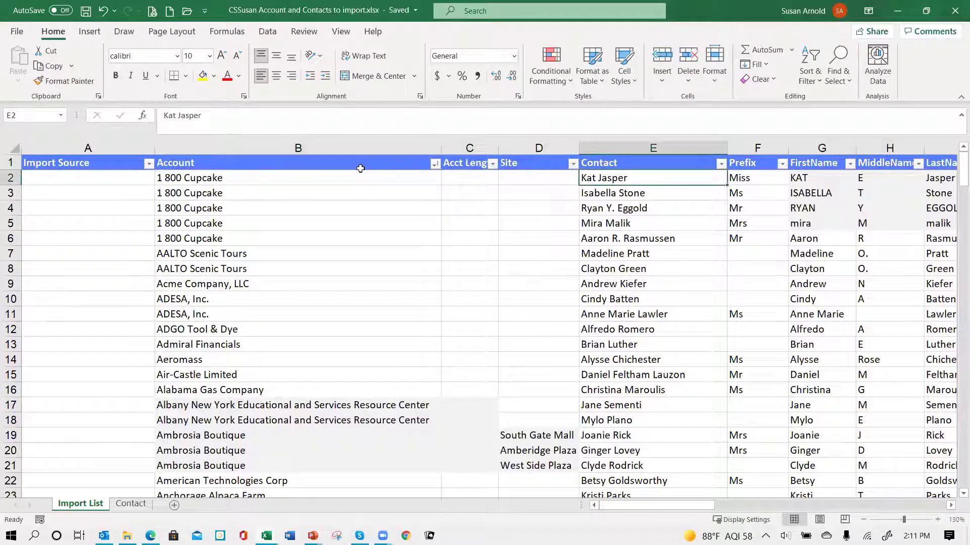
{"action": "key", "text": "Down"}
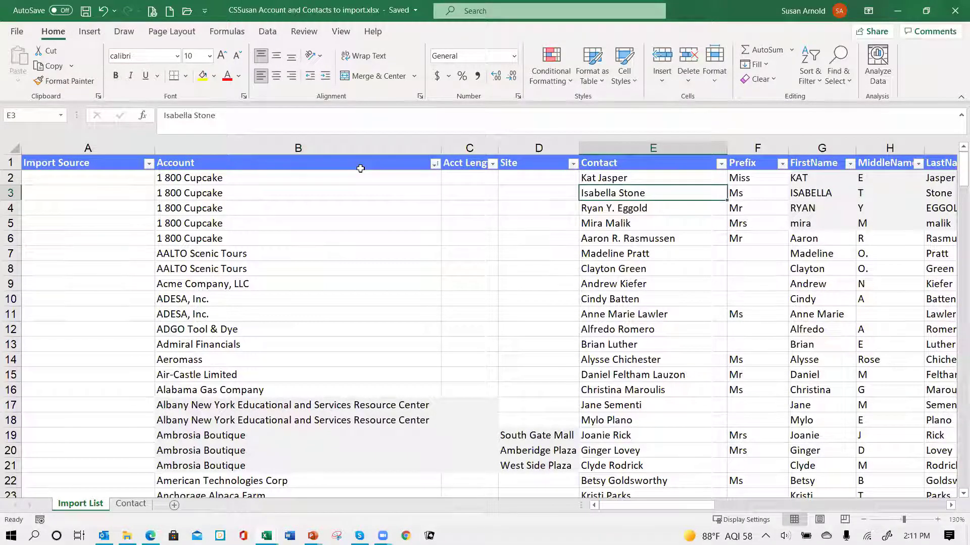
{"action": "key", "text": "Down"}
{"action": "key", "text": "Down"}
{"action": "key", "text": "Down"}
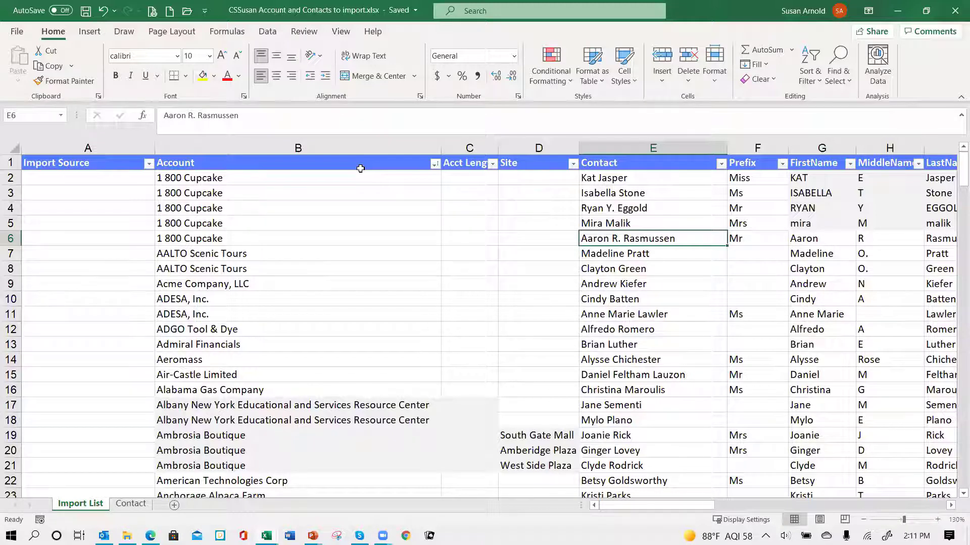
{"action": "key", "text": "Left"}
{"action": "key", "text": "Left"}
{"action": "key", "text": "Left"}
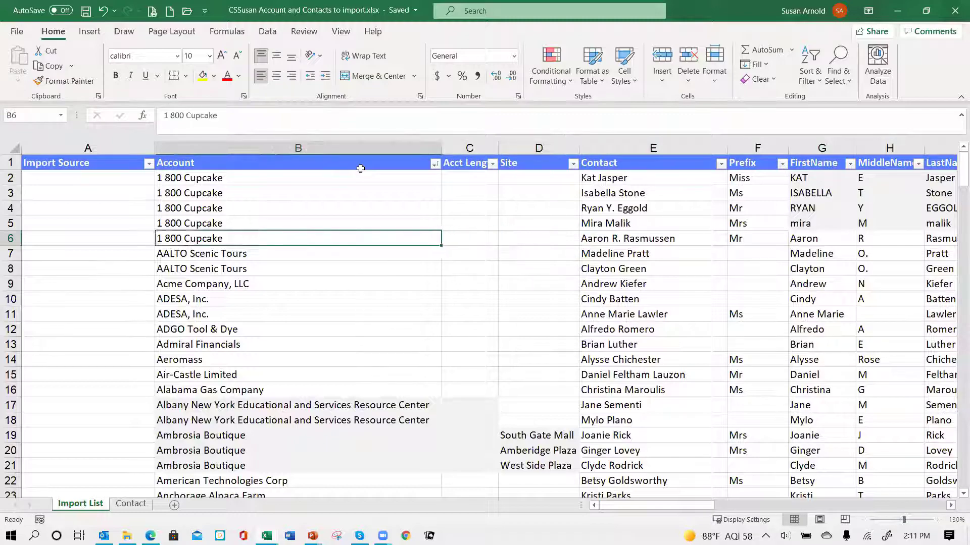
- Examine row 6 from Account through the name, title, territory, owner, lead source and phone fields to Email
{"action": "key", "text": "Right"}
{"action": "key", "text": "Right"}
{"action": "key", "text": "Right"}
{"action": "key", "text": "Right"}
{"action": "key", "text": "Right"}
{"action": "key", "text": "Right"}
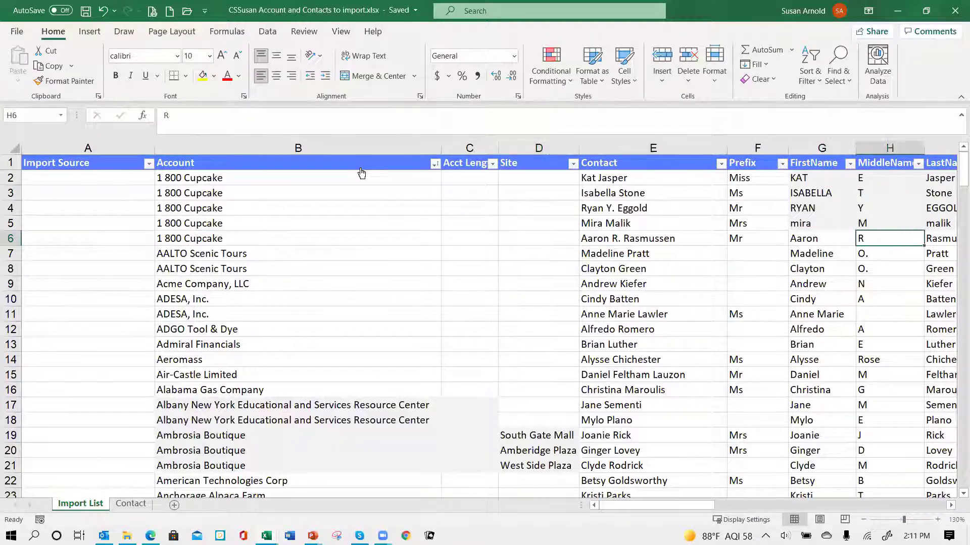
{"action": "key", "text": "Right"}
{"action": "key", "text": "Right"}
{"action": "key", "text": "Right"}
{"action": "key", "text": "Right"}
{"action": "key", "text": "Right"}
{"action": "key", "text": "Right"}
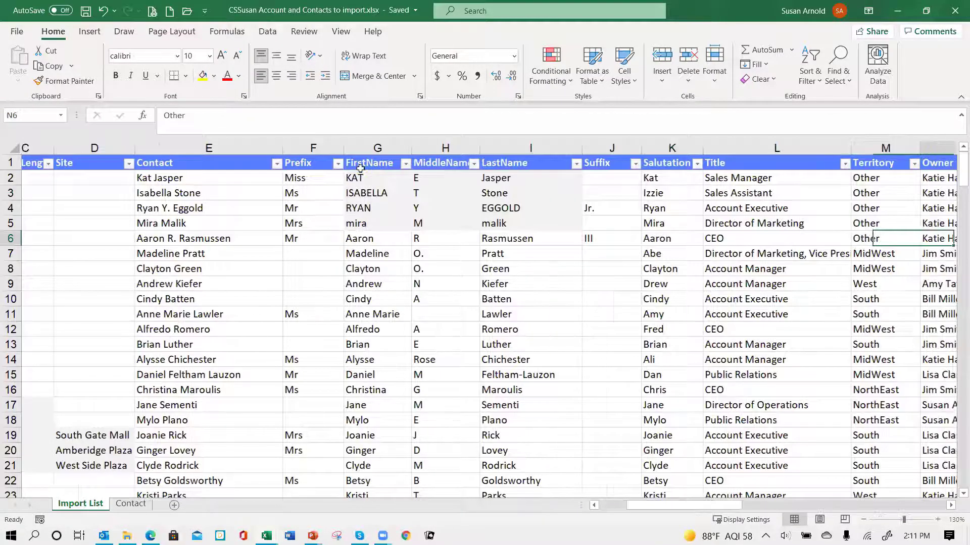
{"action": "key", "text": "Right"}
{"action": "key", "text": "Right"}
{"action": "key", "text": "Right"}
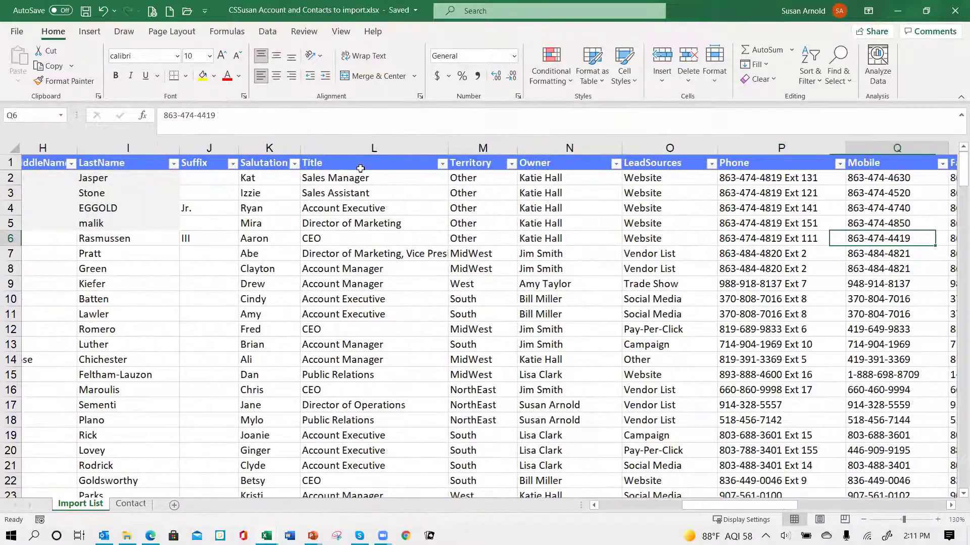
{"action": "key", "text": "Right"}
{"action": "key", "text": "Right"}
- Compare the Email entries of the 1 800 Cupcake contacts down to the first AALTO Scenic Tours contact
{"action": "key", "text": "Up"}
{"action": "key", "text": "Up"}
{"action": "key", "text": "Up"}
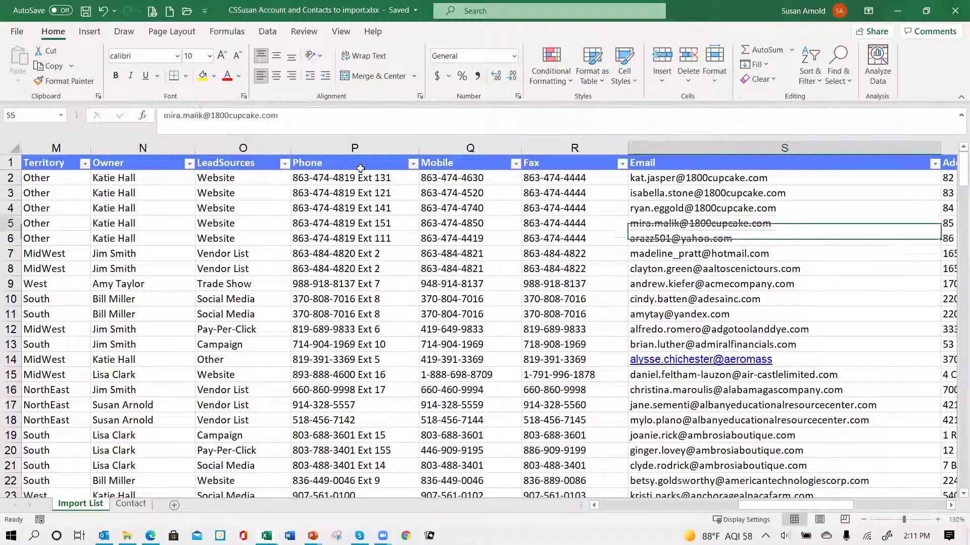
{"action": "key", "text": "Down"}
{"action": "key", "text": "Down"}
{"action": "key", "text": "Down"}
{"action": "key", "text": "Down"}
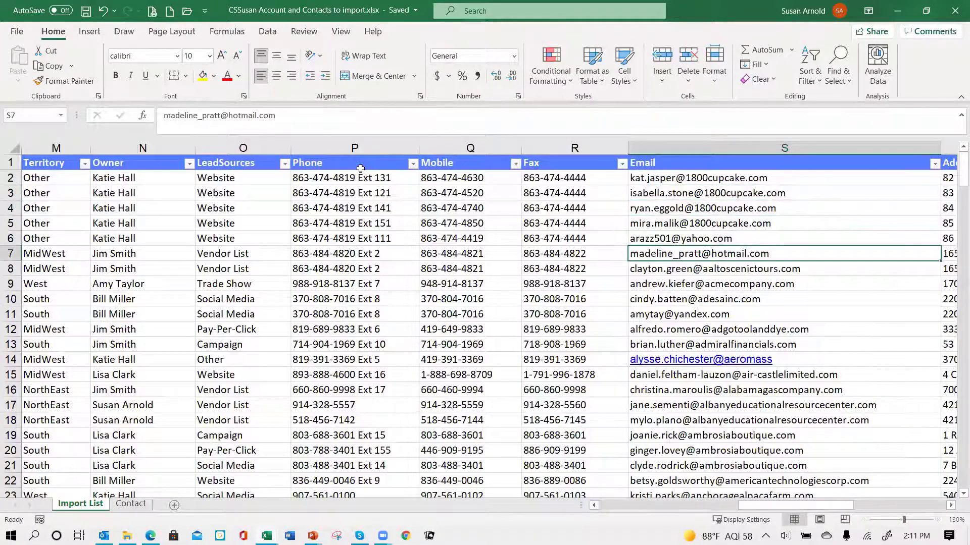
- Compare the Phone entries and extensions of the 1 800 Cupcake contacts in rows 2 to 6
{"action": "key", "text": "Left"}
{"action": "key", "text": "Left"}
{"action": "key", "text": "Left"}
{"action": "key", "text": "Up"}
{"action": "key", "text": "Up"}
{"action": "key", "text": "Up"}
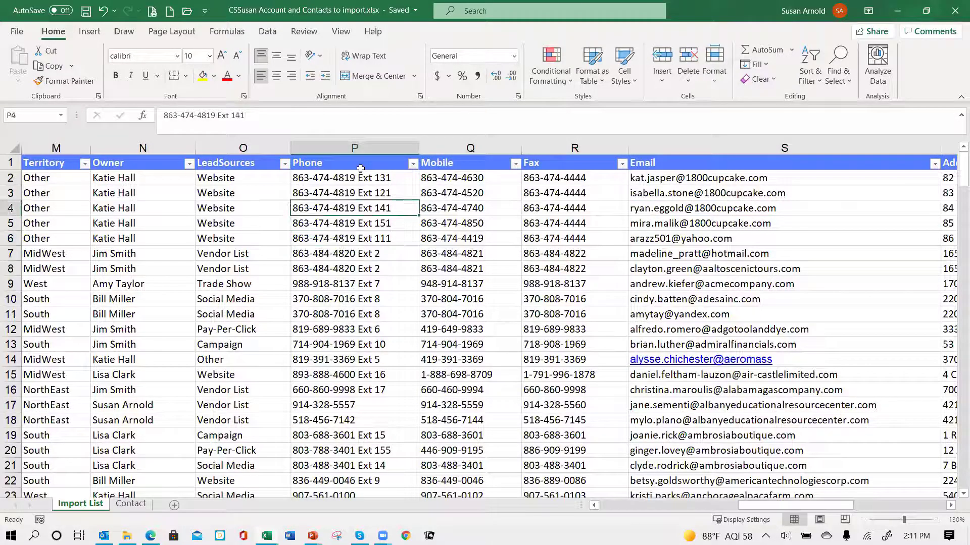
{"action": "key", "text": "Up"}
{"action": "key", "text": "Up"}
{"action": "key", "text": "Up"}
{"action": "key", "text": "Down"}
{"action": "key", "text": "Down"}
{"action": "key", "text": "Down"}
{"action": "key", "text": "Down"}
{"action": "key", "text": "Down"}
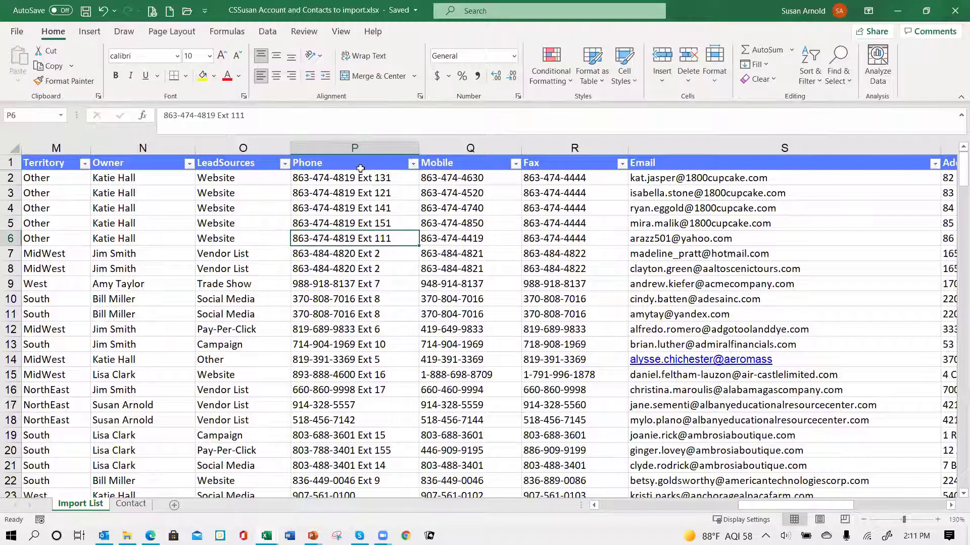
- Examine row 6 from Phone through Mobile, Fax, Email and the address fields to PlanOptions
{"action": "key", "text": "Right"}
{"action": "key", "text": "Right"}
{"action": "key", "text": "Right"}
{"action": "key", "text": "Right"}
{"action": "key", "text": "Right"}
{"action": "key", "text": "Right"}
{"action": "key", "text": "Right"}
{"action": "key", "text": "Right"}
{"action": "key", "text": "Right"}
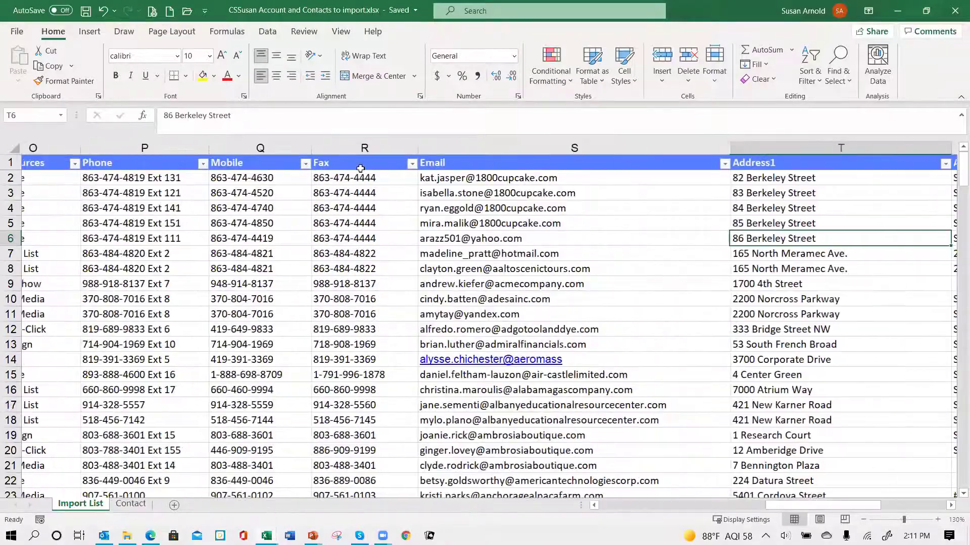
{"action": "key", "text": "Right"}
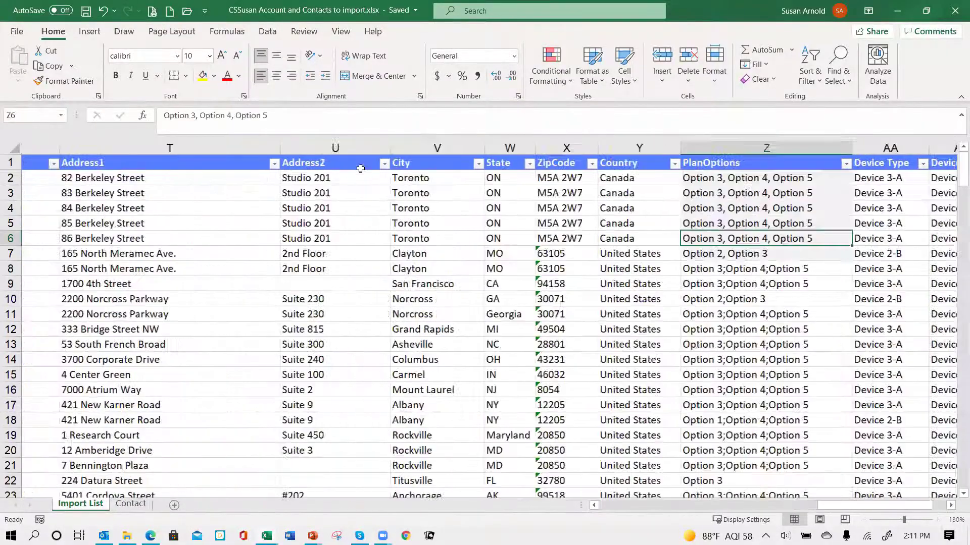
- Compare the Address1 entries of the 1 800 Cupcake contacts in rows 2 to 6
{"action": "key", "text": "Left"}
{"action": "key", "text": "Left"}
{"action": "key", "text": "Left"}
{"action": "key", "text": "Left"}
{"action": "key", "text": "Left"}
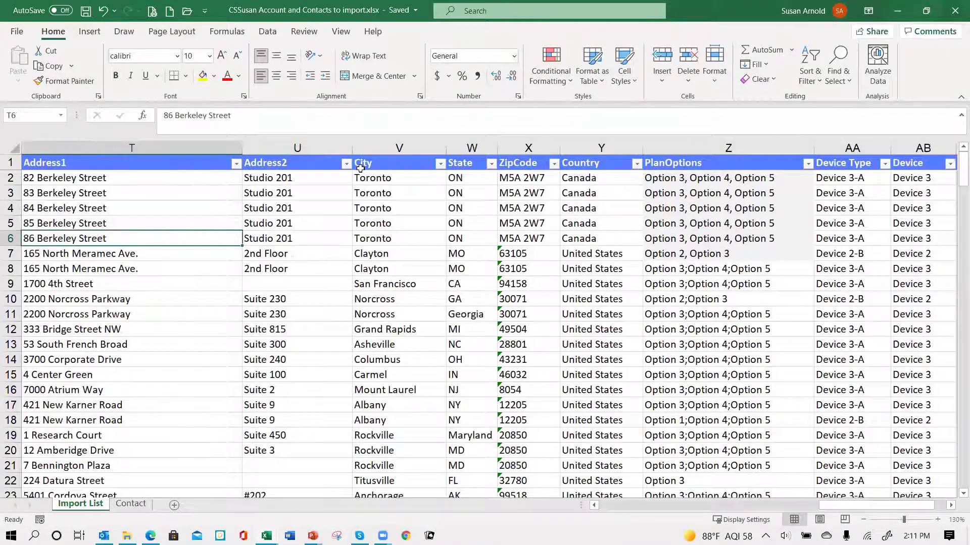
{"action": "scroll", "coordinate": [360, 168], "scroll_direction": "left", "scroll_amount": 3}
{"action": "key", "text": "Left"}
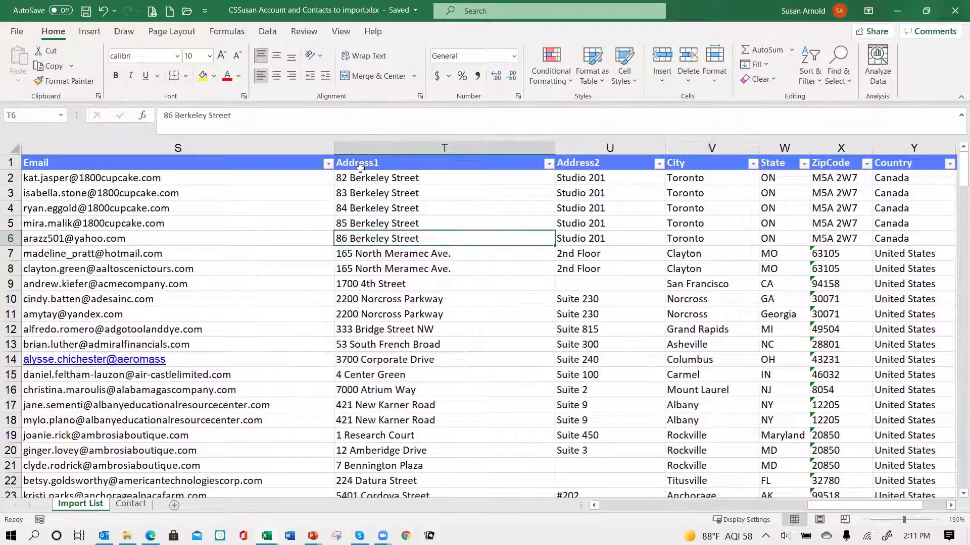
{"action": "key", "text": "Up"}
{"action": "key", "text": "Up"}
{"action": "key", "text": "Up"}
{"action": "key", "text": "Up"}
{"action": "key", "text": "Down"}
{"action": "key", "text": "Down"}
{"action": "key", "text": "Down"}
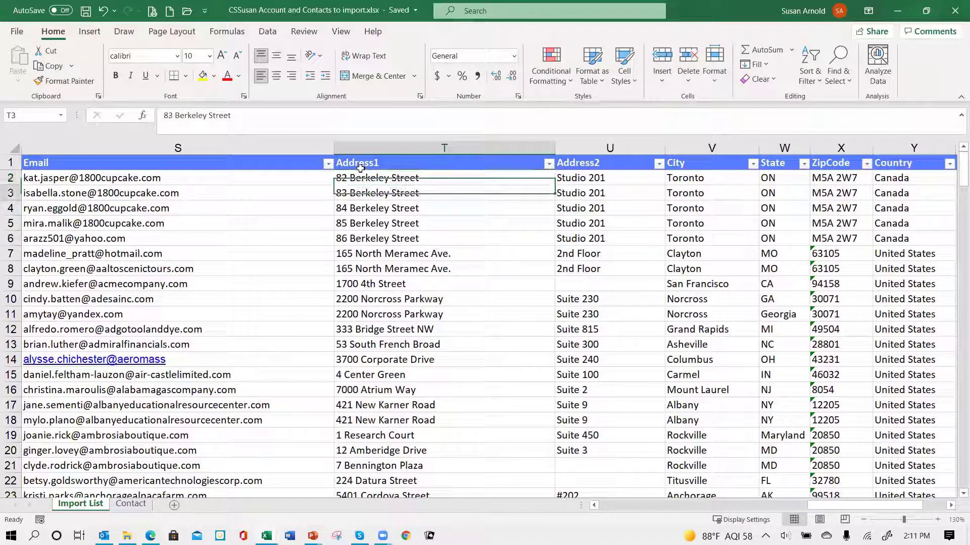
- Copy the first 1 800 Cupcake contact's Address1 entry into the same account's rows 3 to 6
{"action": "key", "text": "Up"}
{"action": "key", "text": "Up"}
{"action": "key", "text": "Up"}
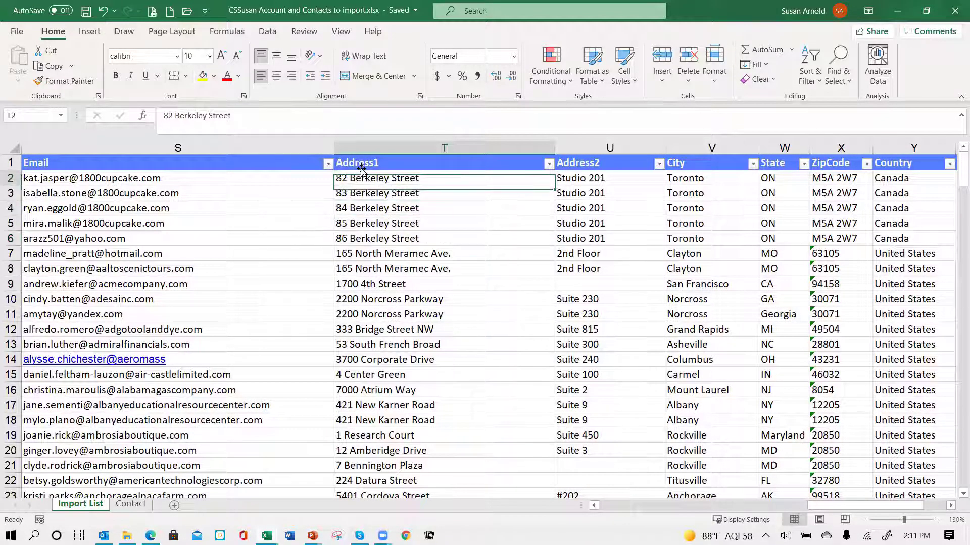
{"action": "key", "text": "shift+Down"}
{"action": "key", "text": "ctrl+c"}
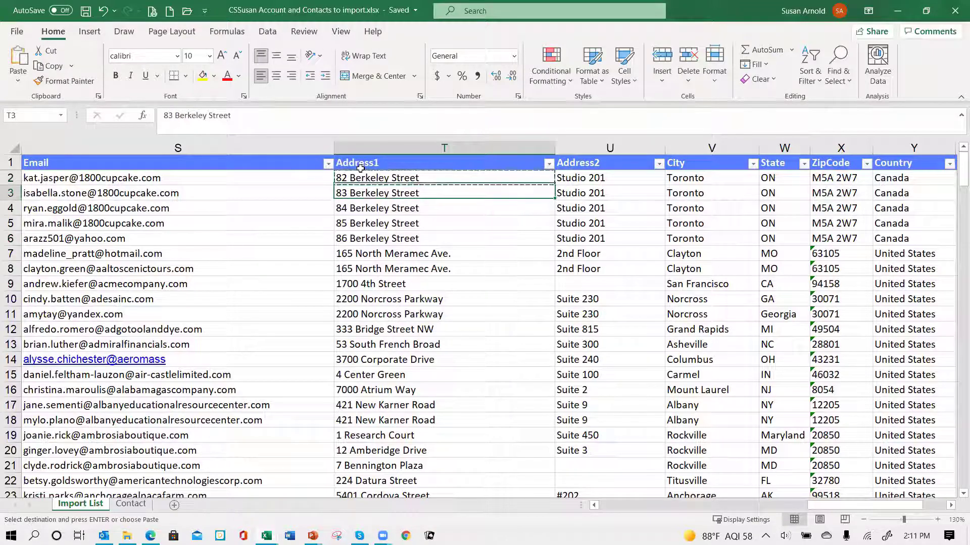
{"action": "key", "text": "Down"}
{"action": "key", "text": "shift+Down"}
{"action": "key", "text": "shift+Down"}
{"action": "key", "text": "shift+Down"}
{"action": "key", "text": "ctrl+v"}
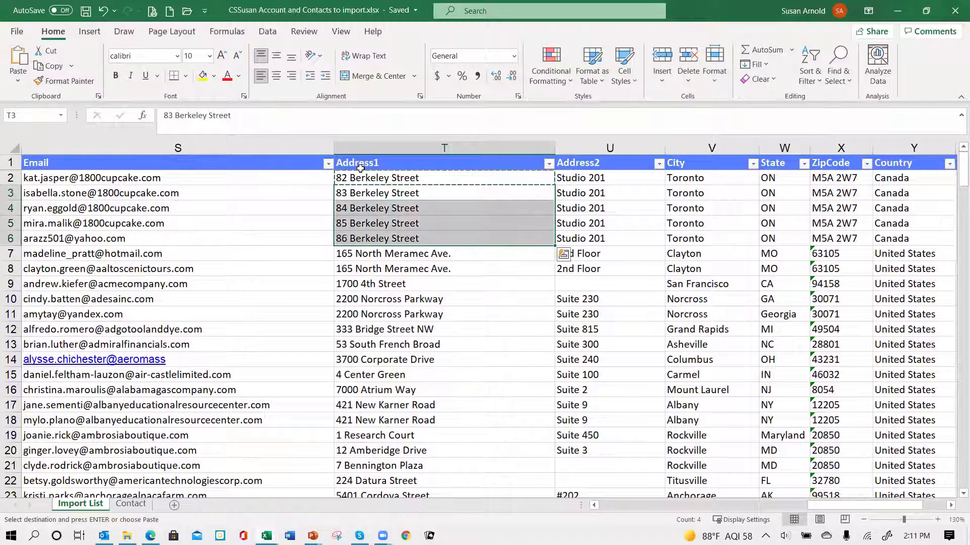
{"action": "key", "text": "Escape"}
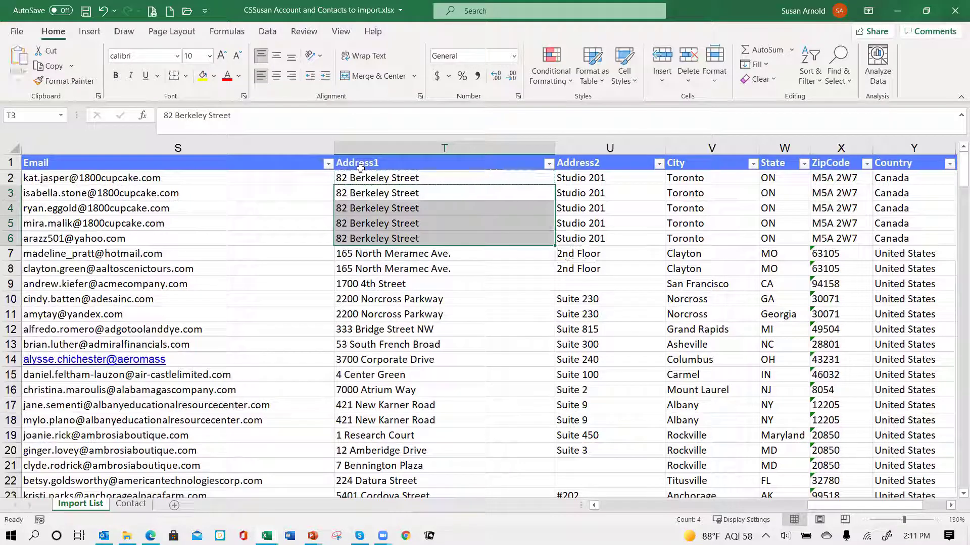
- Examine the 1 800 Cupcake address fields from Address1 to State in row 3 and back across row 6 to Mobile
{"action": "key", "text": "Left"}
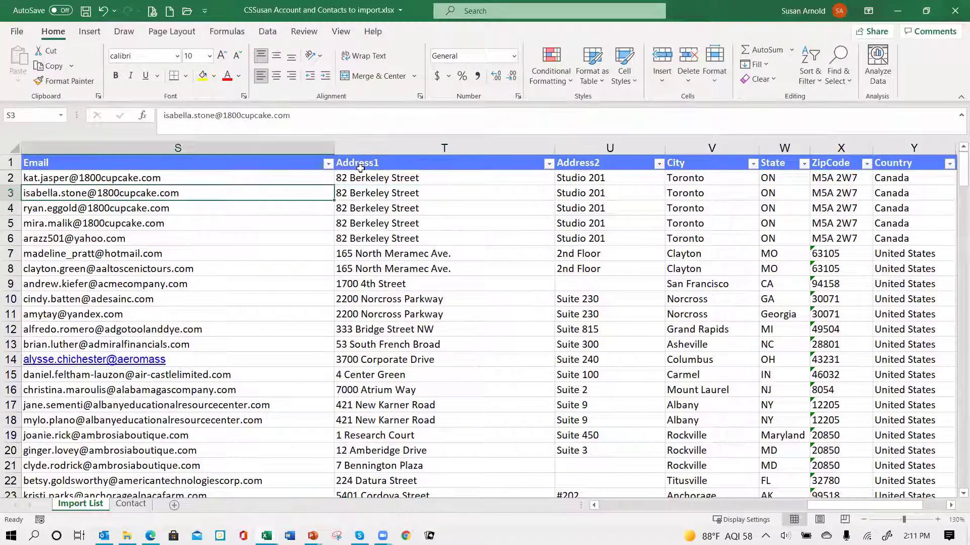
{"action": "key", "text": "Right"}
{"action": "key", "text": "Right"}
{"action": "key", "text": "Right"}
{"action": "key", "text": "Right"}
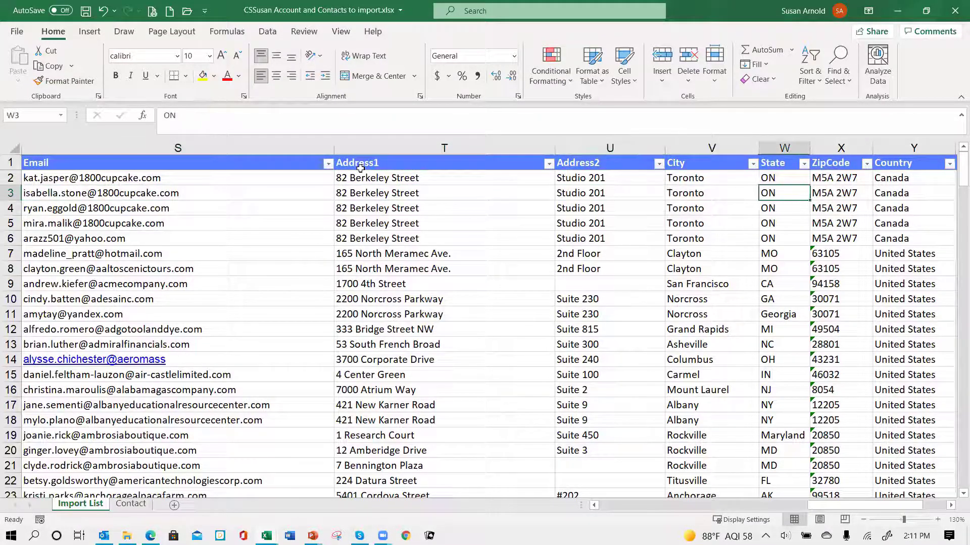
{"action": "key", "text": "Left"}
{"action": "key", "text": "Down"}
{"action": "key", "text": "Down"}
{"action": "key", "text": "Down"}
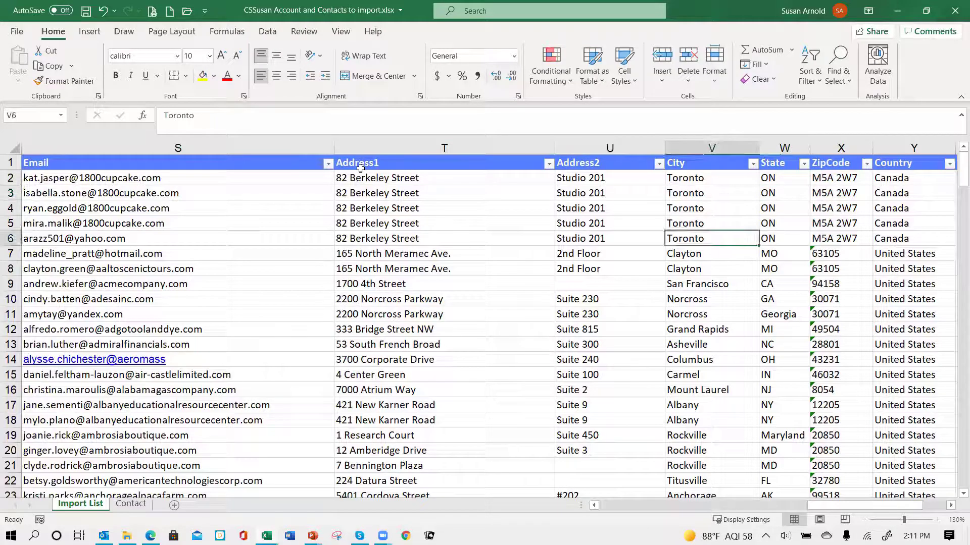
{"action": "key", "text": "Left"}
{"action": "key", "text": "Left"}
{"action": "key", "text": "Left"}
{"action": "key", "text": "Left"}
{"action": "key", "text": "Left"}
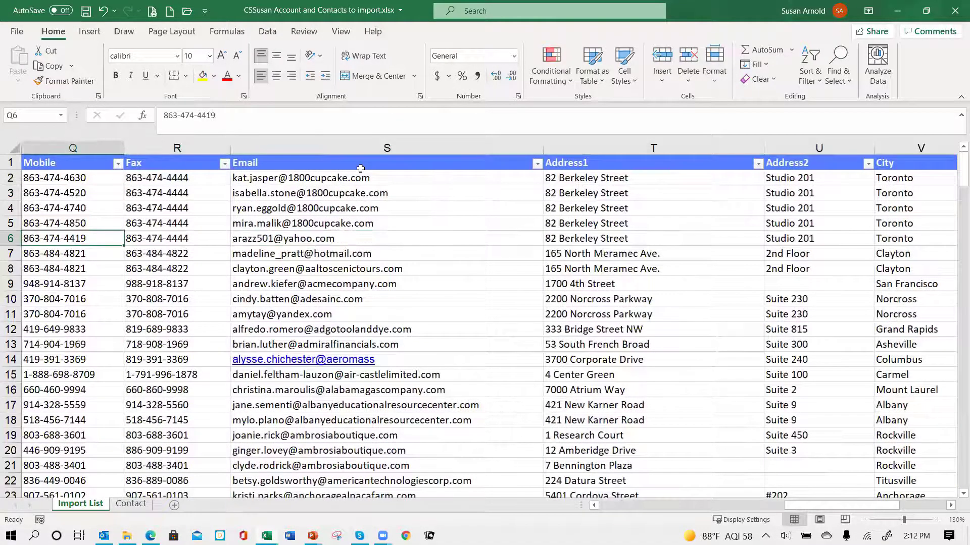
- Examine row 2 from Mobile through Email, the address fields and PlanOptions to Device Type
{"action": "key", "text": "Up"}
{"action": "key", "text": "Up"}
{"action": "key", "text": "Up"}
{"action": "key", "text": "Up"}
{"action": "key", "text": "Right"}
{"action": "key", "text": "Right"}
{"action": "key", "text": "Right"}
{"action": "key", "text": "Right"}
{"action": "key", "text": "Right"}
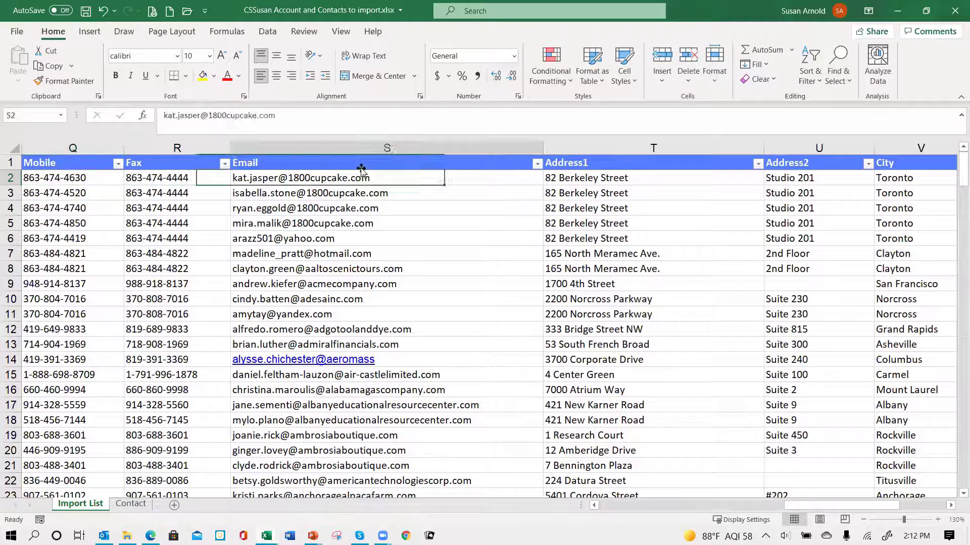
{"action": "key", "text": "Right"}
{"action": "key", "text": "Right"}
{"action": "key", "text": "Right"}
{"action": "key", "text": "Right"}
{"action": "key", "text": "Right"}
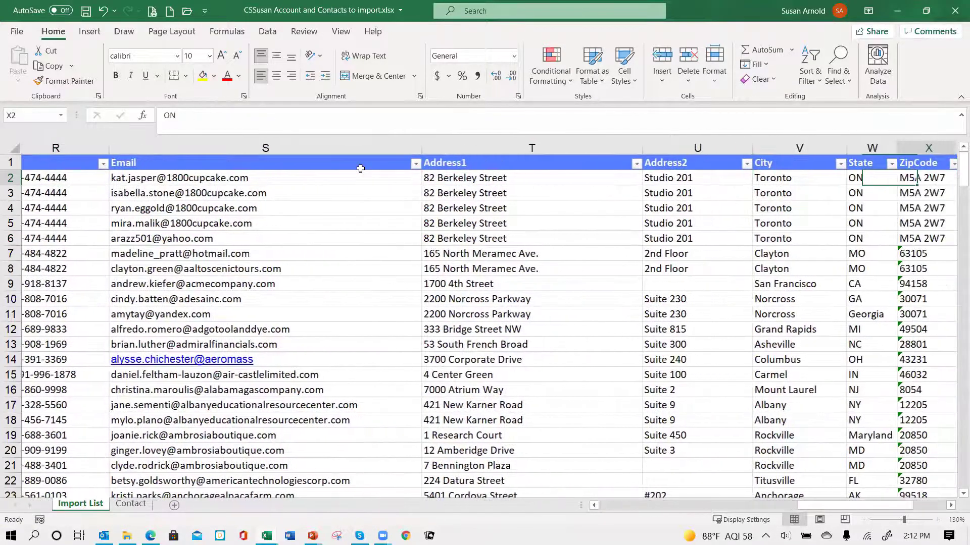
{"action": "key", "text": "Down"}
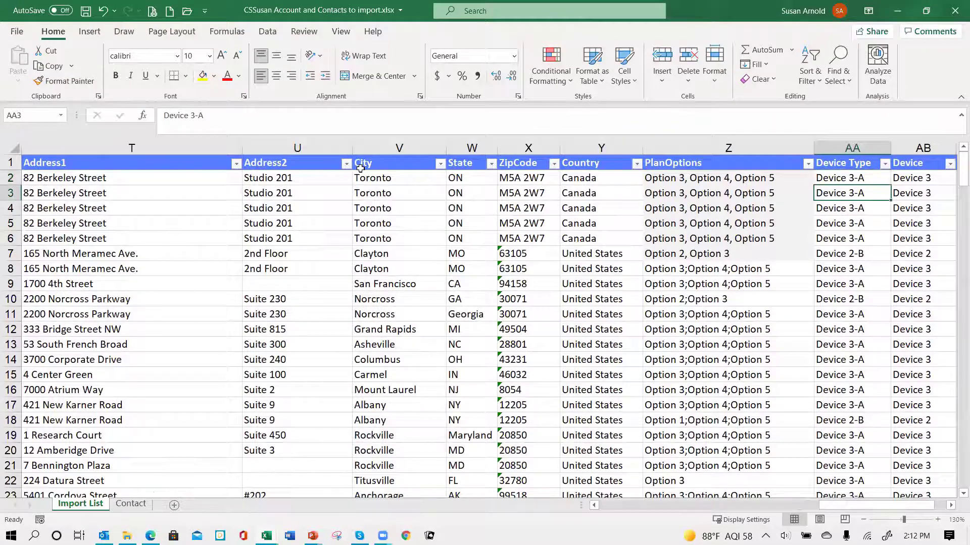
- Recheck that the Address1 entries match across all 1 800 Cupcake contacts in rows 2 to 6
{"action": "key", "text": "Left"}
{"action": "key", "text": "Left"}
{"action": "key", "text": "Left"}
{"action": "key", "text": "Left"}
{"action": "key", "text": "Left"}
{"action": "key", "text": "Left"}
{"action": "key", "text": "Left"}
{"action": "scroll", "coordinate": [361, 168], "scroll_direction": "left", "scroll_amount": 2}
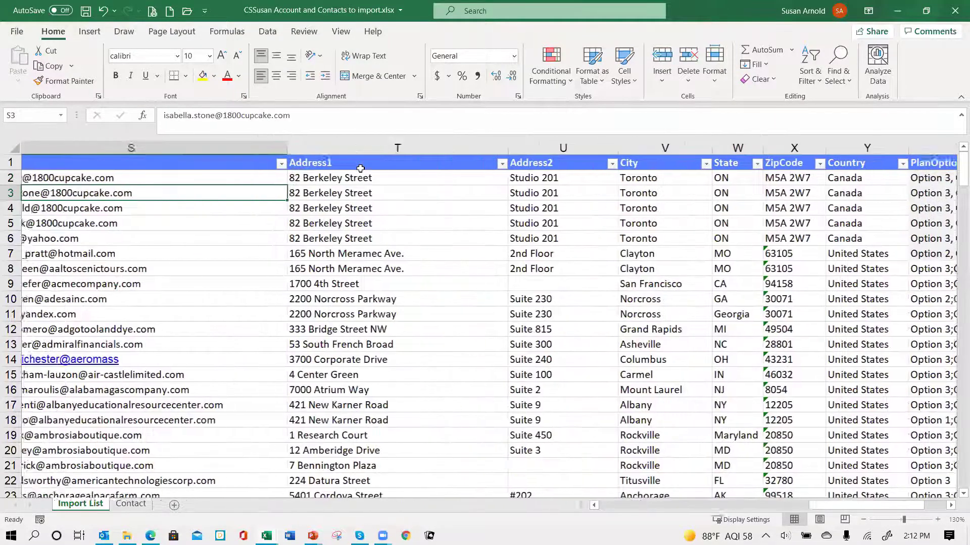
{"action": "key", "text": "Down"}
{"action": "key", "text": "Down"}
{"action": "key", "text": "Down"}
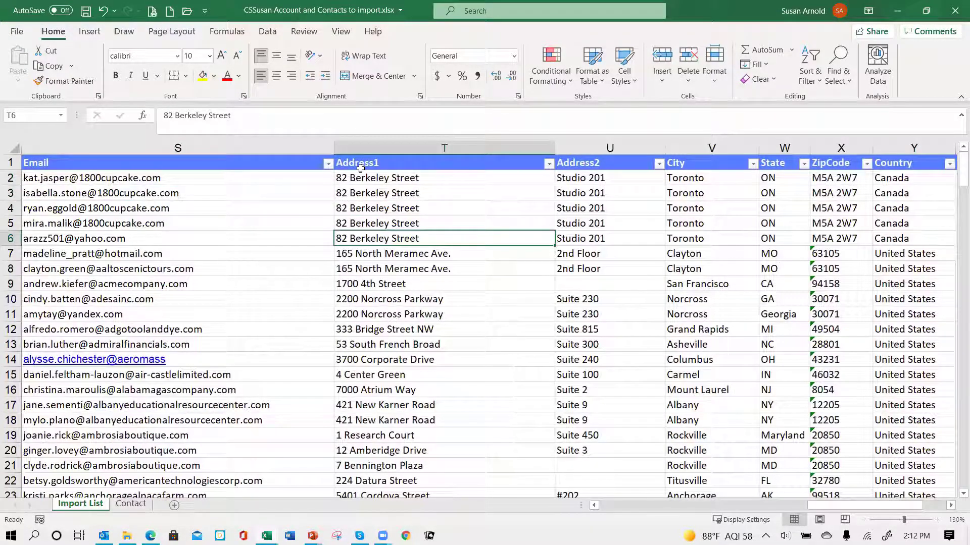
{"action": "key", "text": "Up"}
{"action": "key", "text": "Up"}
{"action": "key", "text": "Up"}
{"action": "key", "text": "Up"}
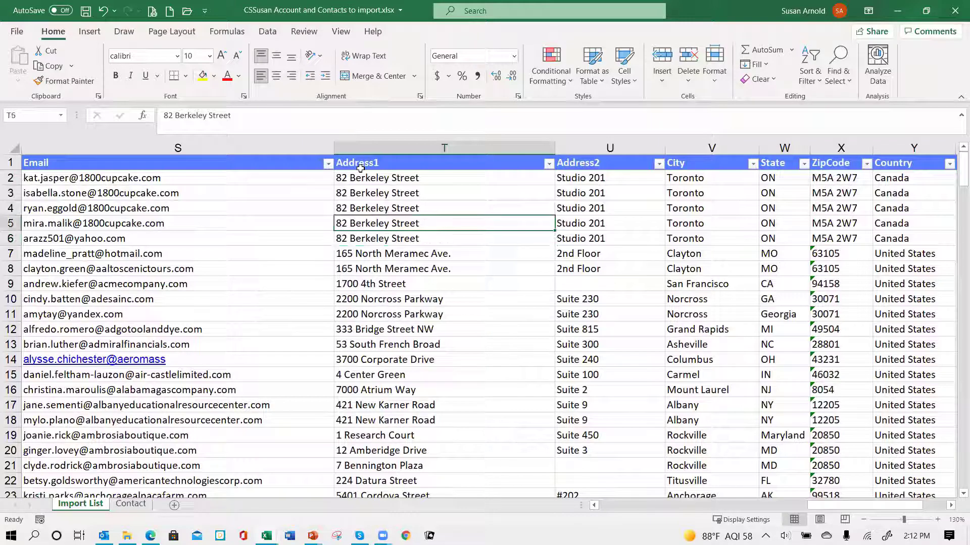
{"action": "key", "text": "Down"}
{"action": "key", "text": "Down"}
{"action": "key", "text": "Down"}
{"action": "key", "text": "Down"}
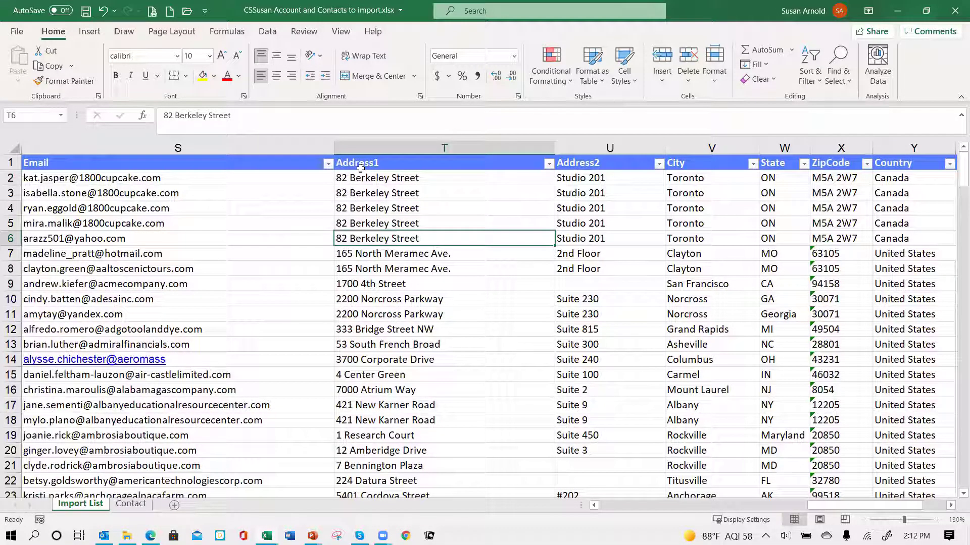
- Examine the first AALTO Scenic Tours row from Address1 back through the phone, owner, title and name fields to Account
{"action": "key", "text": "Down"}
{"action": "key", "text": "Left"}
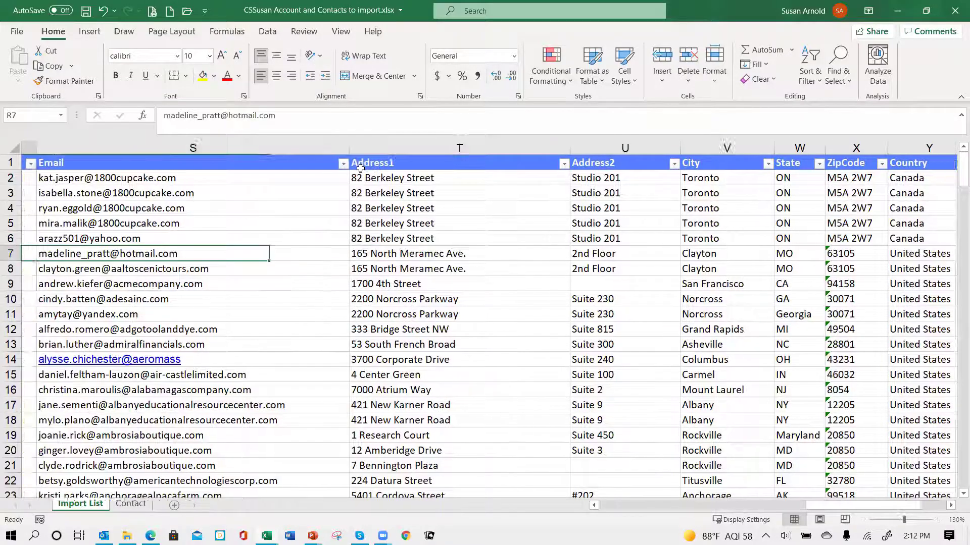
{"action": "key", "text": "Left"}
{"action": "key", "text": "Left"}
{"action": "key", "text": "Left"}
{"action": "key", "text": "Left"}
{"action": "key", "text": "Left"}
{"action": "key", "text": "Left"}
{"action": "key", "text": "Left"}
{"action": "key", "text": "Left"}
{"action": "key", "text": "Left"}
{"action": "key", "text": "Left"}
{"action": "key", "text": "Left"}
{"action": "key", "text": "Left"}
{"action": "key", "text": "Left"}
{"action": "key", "text": "Left"}
{"action": "key", "text": "Left"}
{"action": "key", "text": "Left"}
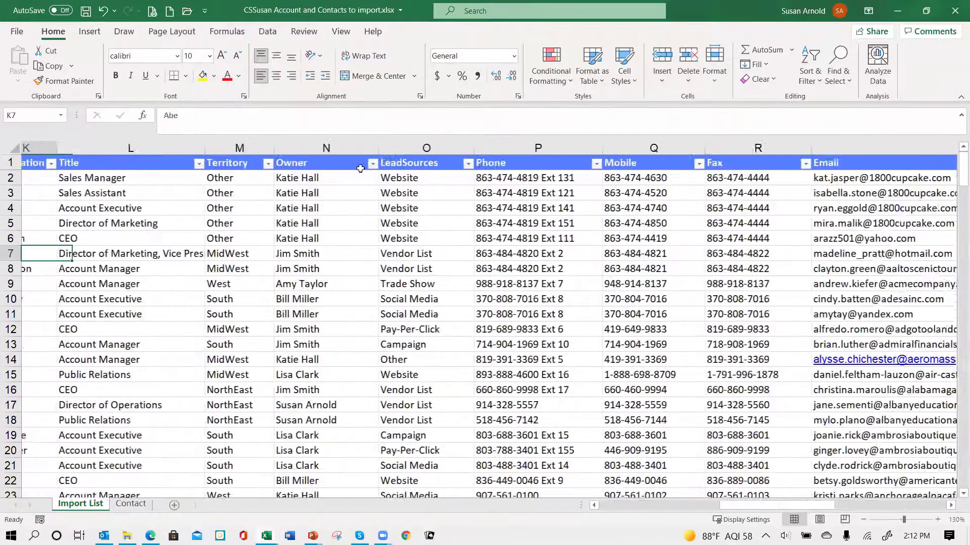
{"action": "key", "text": "Left"}
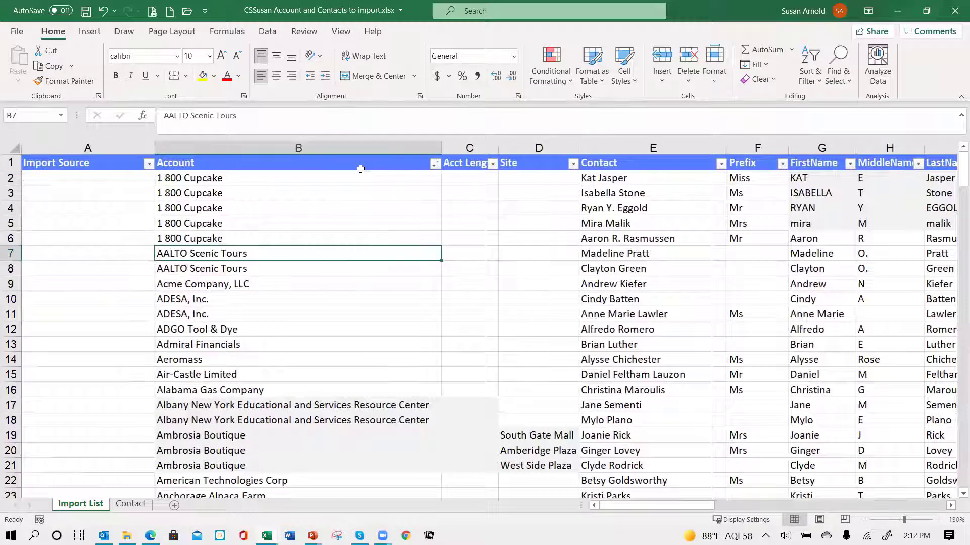
- Compare the repeated Account names from the first 1 800 Cupcake row down to the last Ambrosia Boutique row
{"action": "key", "text": "Up"}
{"action": "key", "text": "Up"}
{"action": "key", "text": "Up"}
{"action": "key", "text": "Up"}
{"action": "key", "text": "Up"}
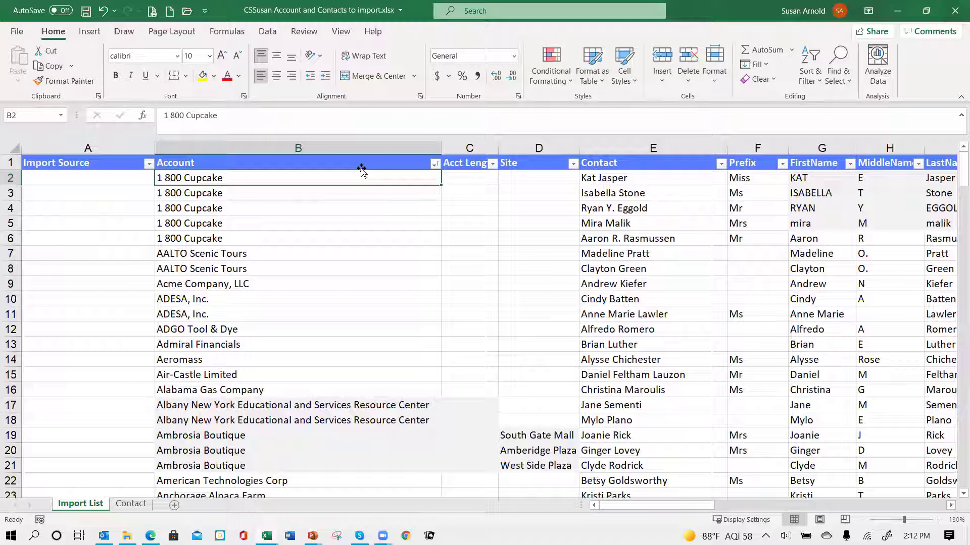
{"action": "key", "text": "Down"}
{"action": "key", "text": "Down"}
{"action": "key", "text": "Down"}
{"action": "key", "text": "Down"}
{"action": "key", "text": "Down"}
{"action": "key", "text": "Down"}
{"action": "key", "text": "Down"}
{"action": "key", "text": "Down"}
{"action": "key", "text": "Down"}
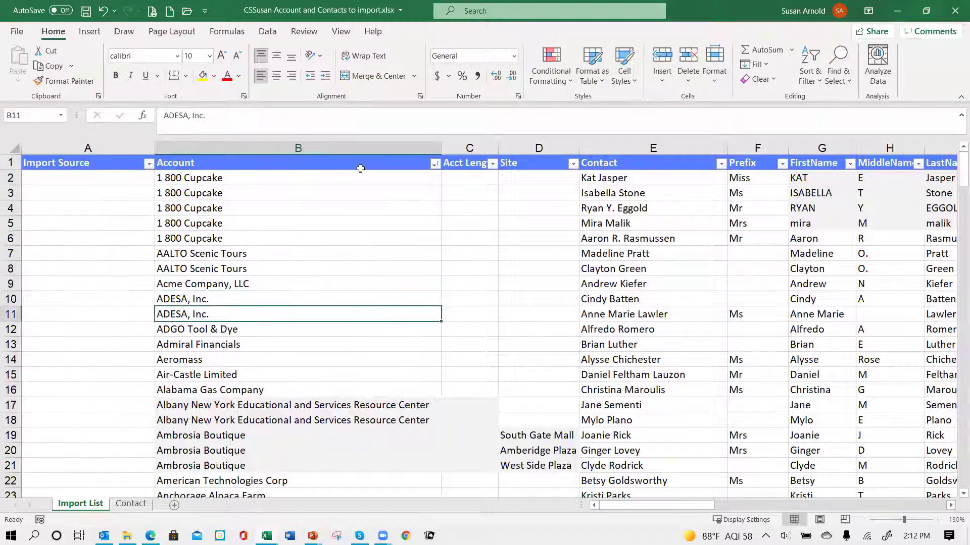
{"action": "key", "text": "Down"}
{"action": "key", "text": "Down"}
{"action": "key", "text": "Down"}
{"action": "key", "text": "Down"}
{"action": "key", "text": "Down"}
{"action": "key", "text": "Down"}
{"action": "key", "text": "Down"}
{"action": "key", "text": "Down"}
{"action": "key", "text": "Down"}
{"action": "key", "text": "Down"}
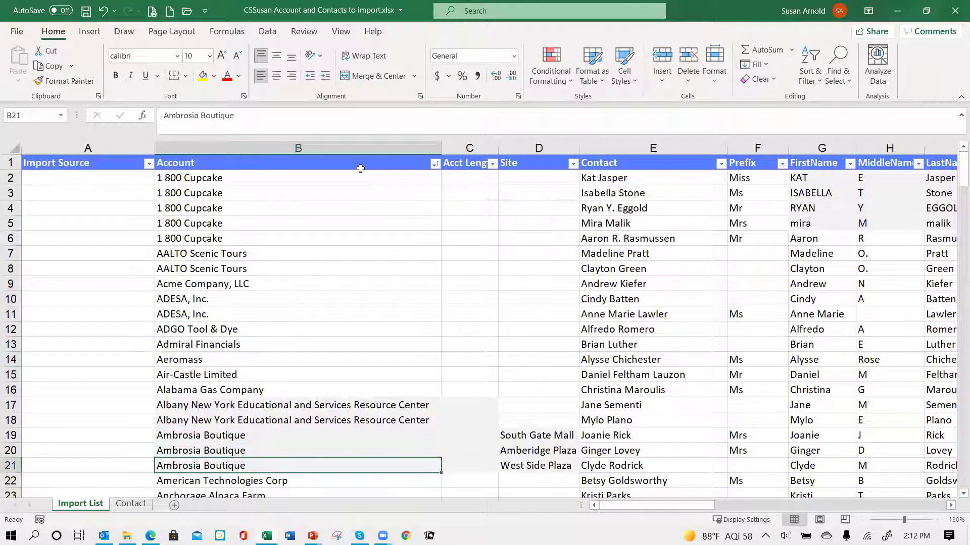
- Review the Account names from American Technologies Corp down to Birmingham Family Dentistry
{"action": "key", "text": "Down"}
{"action": "key", "text": "Down"}
{"action": "key", "text": "Down"}
{"action": "key", "text": "Down"}
{"action": "key", "text": "Down"}
{"action": "key", "text": "Down"}
{"action": "key", "text": "Down"}
{"action": "key", "text": "Down"}
{"action": "key", "text": "Down"}
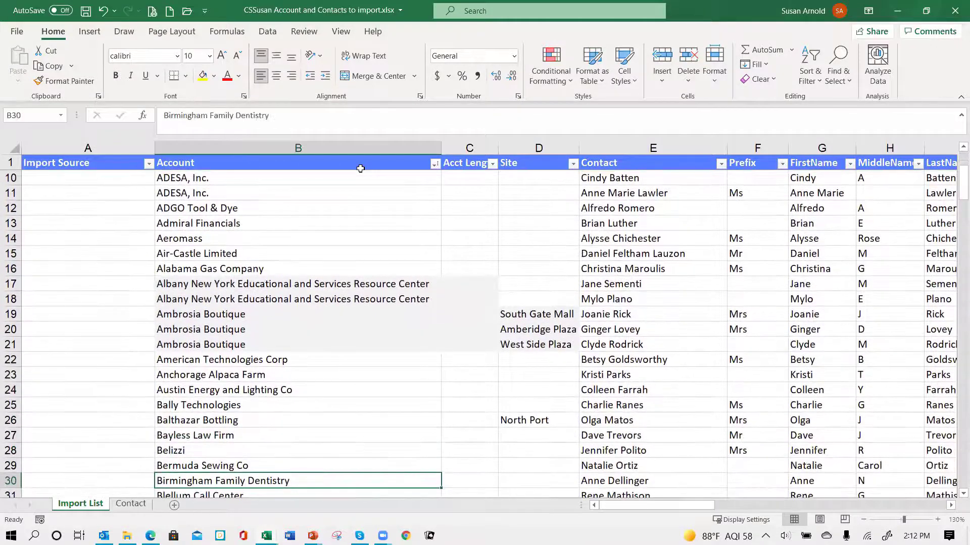
- Compare the Account and Site entries of the Ambrosia Boutique contacts in rows 19 to 21
{"action": "key", "text": "Up"}
{"action": "key", "text": "Up"}
{"action": "key", "text": "Up"}
{"action": "key", "text": "Up"}
{"action": "key", "text": "Up"}
{"action": "key", "text": "Up"}
{"action": "key", "text": "Up"}
{"action": "key", "text": "Up"}
{"action": "key", "text": "Up"}
{"action": "key", "text": "Up"}
{"action": "key", "text": "Up"}
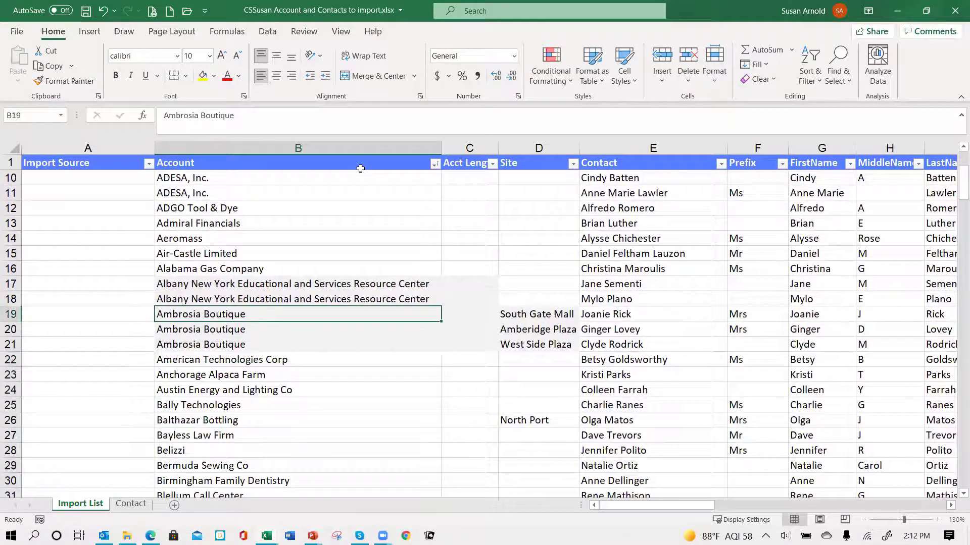
{"action": "key", "text": "Down"}
{"action": "key", "text": "Down"}
{"action": "key", "text": "Down"}
{"action": "key", "text": "Up"}
{"action": "key", "text": "Up"}
{"action": "key", "text": "Up"}
- Examine the first Ambrosia Boutique row from Account through the name, title, owner, phone and email fields to City
{"action": "key", "text": "Right"}
{"action": "key", "text": "Right"}
{"action": "key", "text": "Right"}
{"action": "key", "text": "Right"}
{"action": "key", "text": "Right"}
{"action": "key", "text": "Right"}
{"action": "key", "text": "Right"}
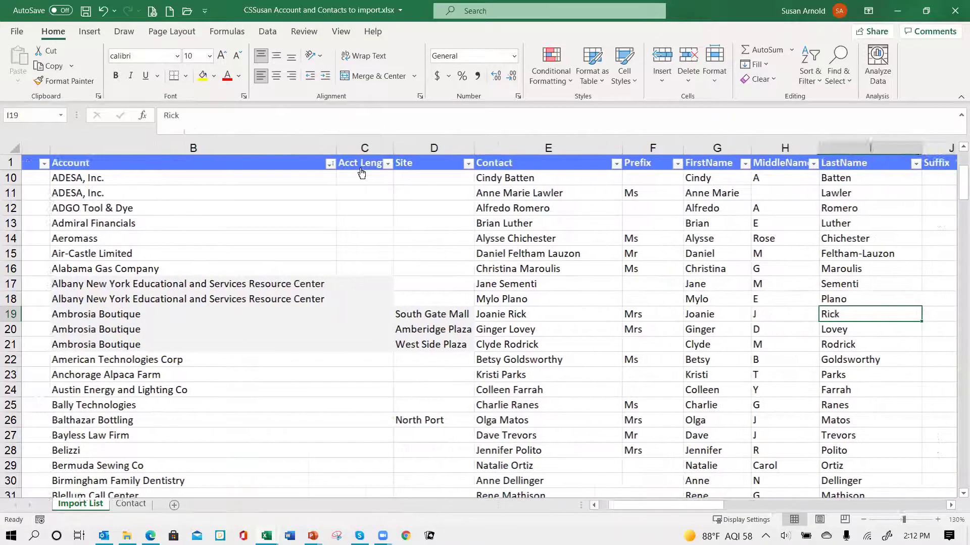
{"action": "key", "text": "Right"}
{"action": "key", "text": "Right"}
{"action": "key", "text": "Right"}
{"action": "key", "text": "Right"}
{"action": "key", "text": "Right"}
{"action": "key", "text": "Right"}
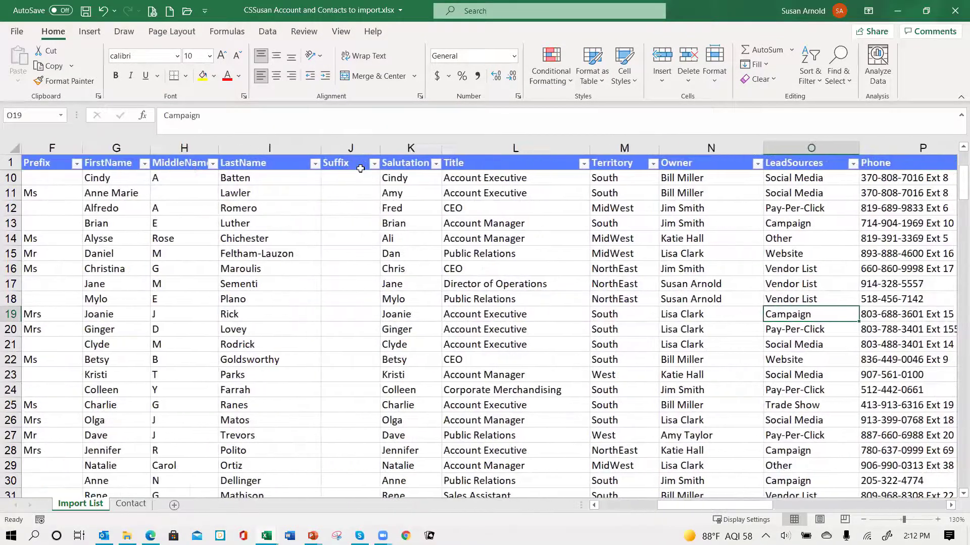
{"action": "key", "text": "Right"}
{"action": "key", "text": "Right"}
{"action": "key", "text": "Right"}
{"action": "key", "text": "Right"}
{"action": "key", "text": "Right"}
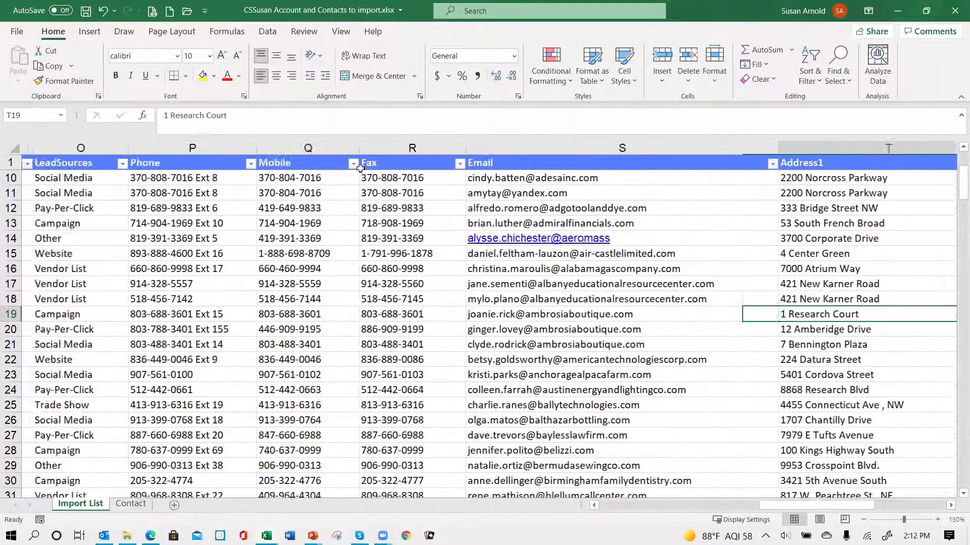
{"action": "key", "text": "Right"}
{"action": "key", "text": "Right"}
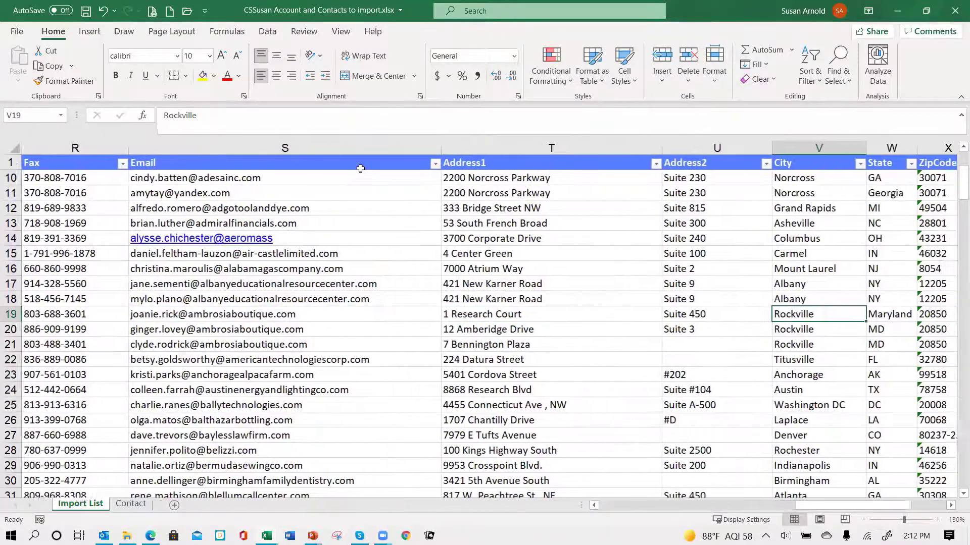
- Compare the Address1 entries of the three Ambrosia Boutique contacts in rows 19 to 21
{"action": "key", "text": "Left"}
{"action": "key", "text": "Left"}
{"action": "key", "text": "Left"}
{"action": "key", "text": "Right"}
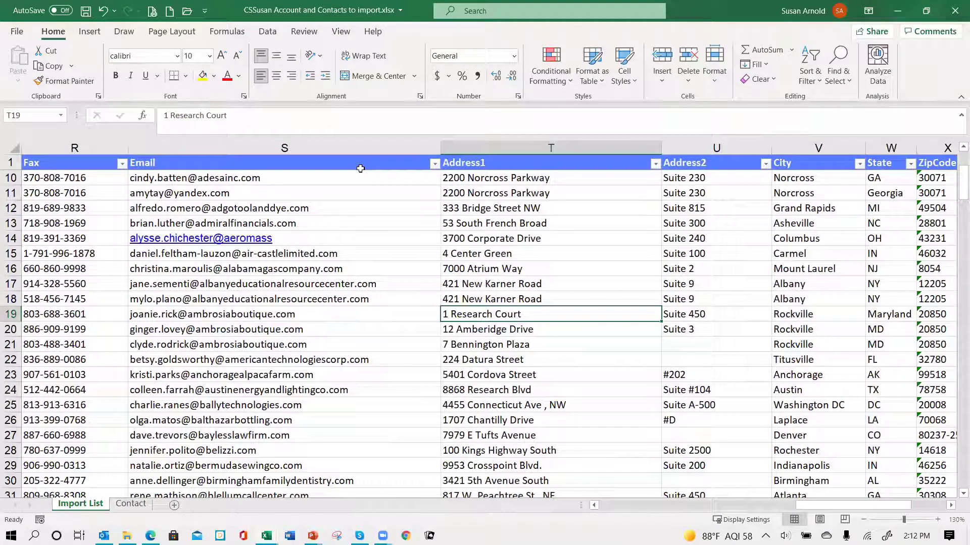
{"action": "key", "text": "Down"}
{"action": "key", "text": "Down"}
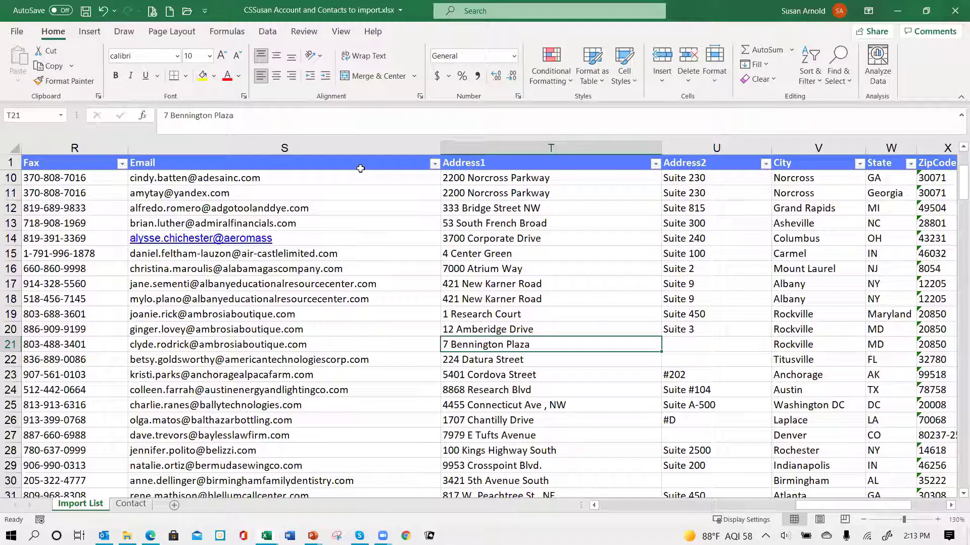
{"action": "key", "text": "Up"}
{"action": "key", "text": "Up"}
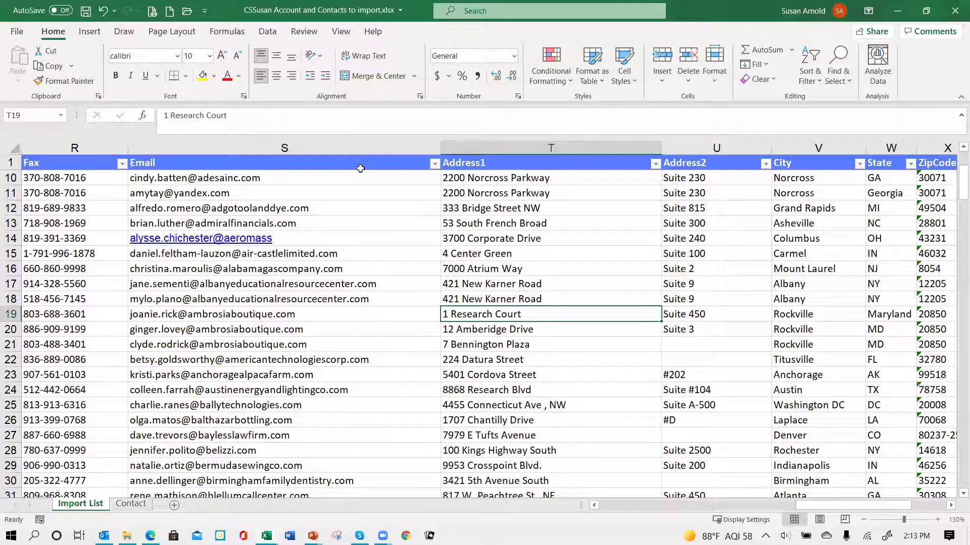
- Review the first Ambrosia Boutique row from Address1 back through the phone, owner, title and name fields to Site
{"action": "key", "text": "Left"}
{"action": "key", "text": "Left"}
{"action": "key", "text": "Left"}
{"action": "key", "text": "Left"}
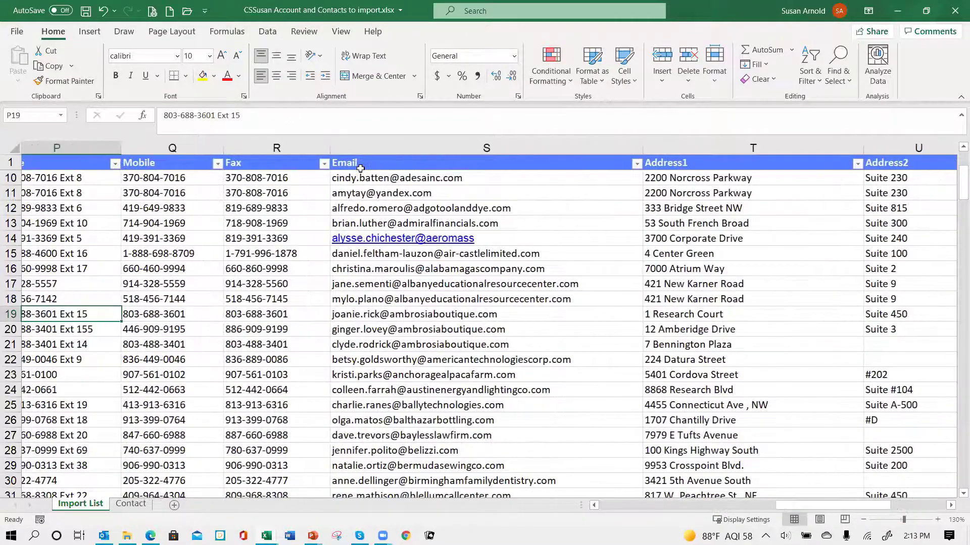
{"action": "key", "text": "Left"}
{"action": "key", "text": "Left"}
{"action": "key", "text": "Left"}
{"action": "key", "text": "Left"}
{"action": "key", "text": "Left"}
{"action": "key", "text": "Left"}
{"action": "key", "text": "Left"}
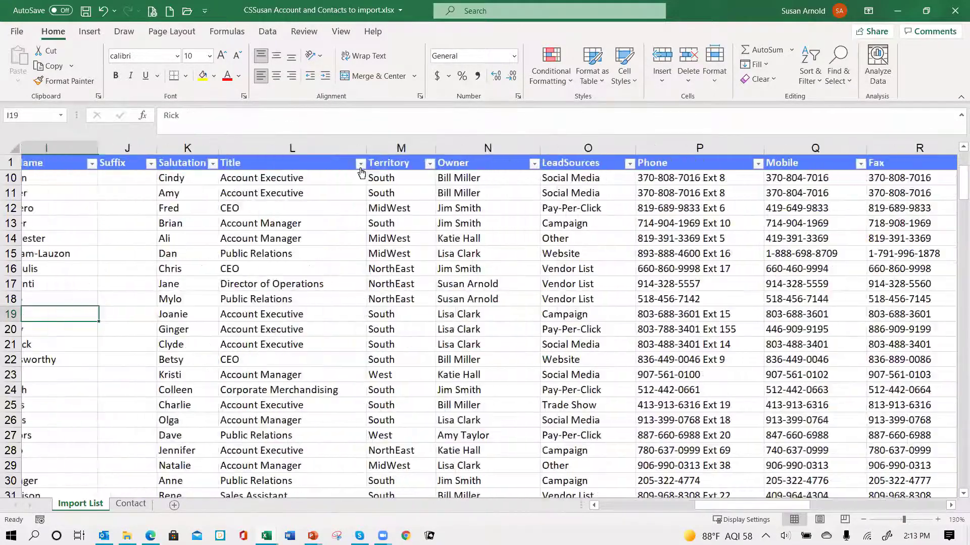
{"action": "key", "text": "Left"}
{"action": "key", "text": "Left"}
{"action": "key", "text": "Left"}
{"action": "key", "text": "Left"}
{"action": "key", "text": "Left"}
{"action": "key", "text": "Left"}
{"action": "key", "text": "Left"}
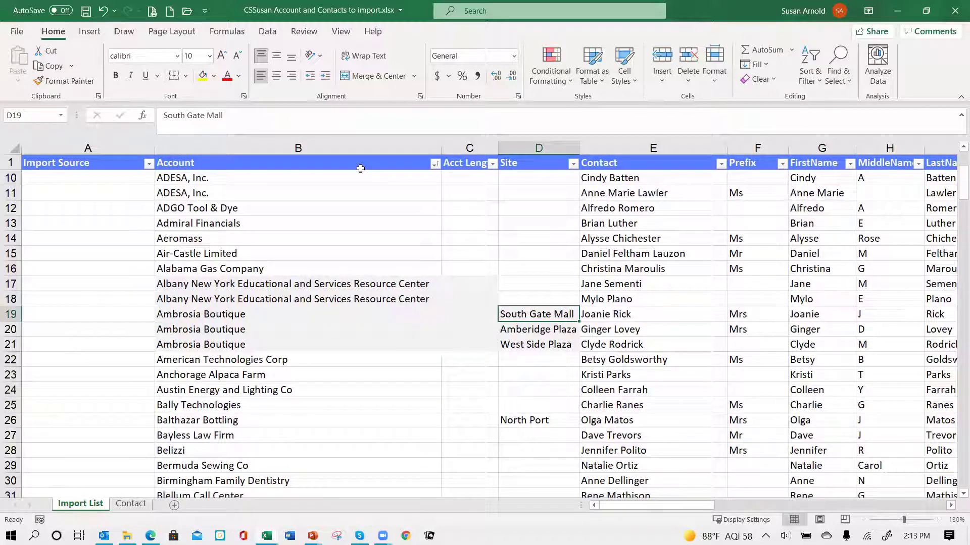
- Check the Site entries that distinguish the three Ambrosia Boutique locations against their Account name
{"action": "key", "text": "Left"}
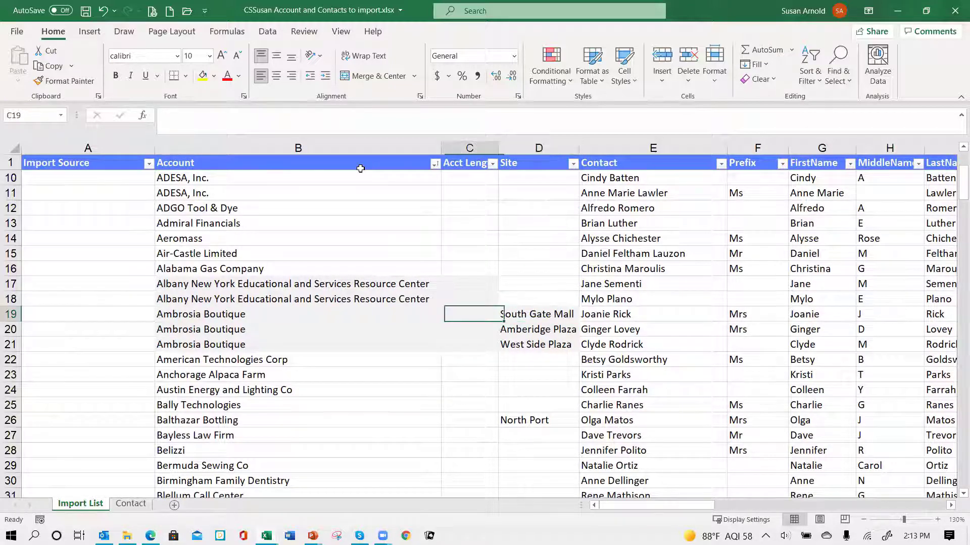
{"action": "key", "text": "Right"}
{"action": "key", "text": "Down"}
{"action": "key", "text": "Down"}
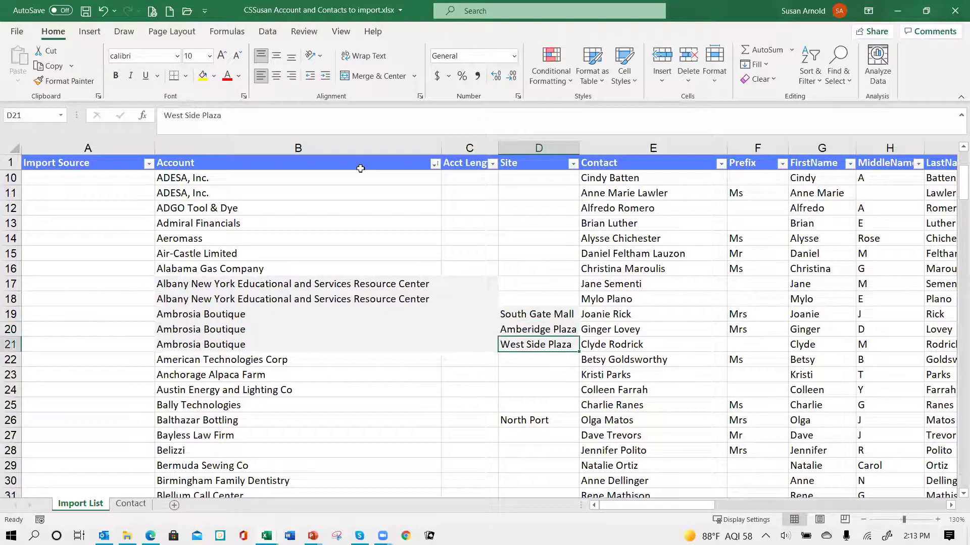
{"action": "key", "text": "Up"}
{"action": "key", "text": "Up"}
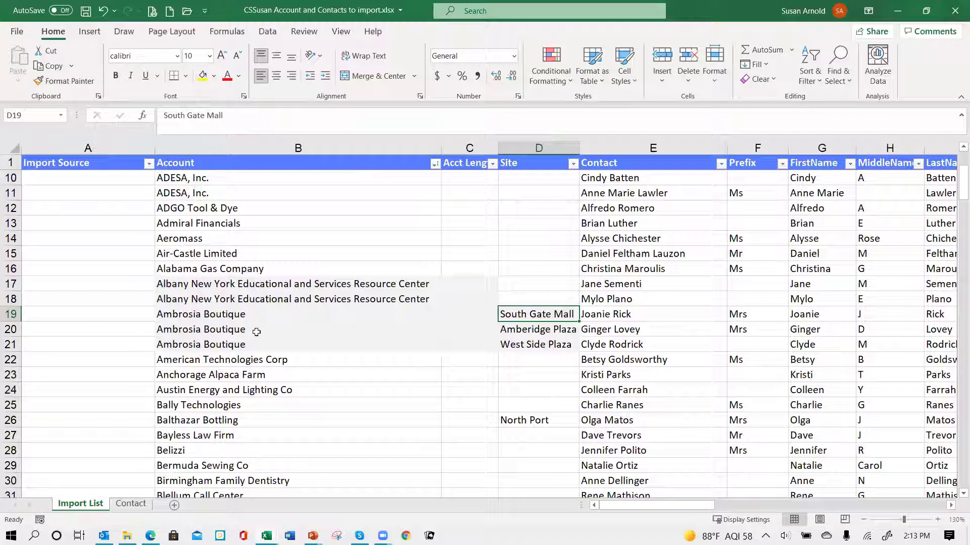
{"action": "left_click", "coordinate": [236, 314]}
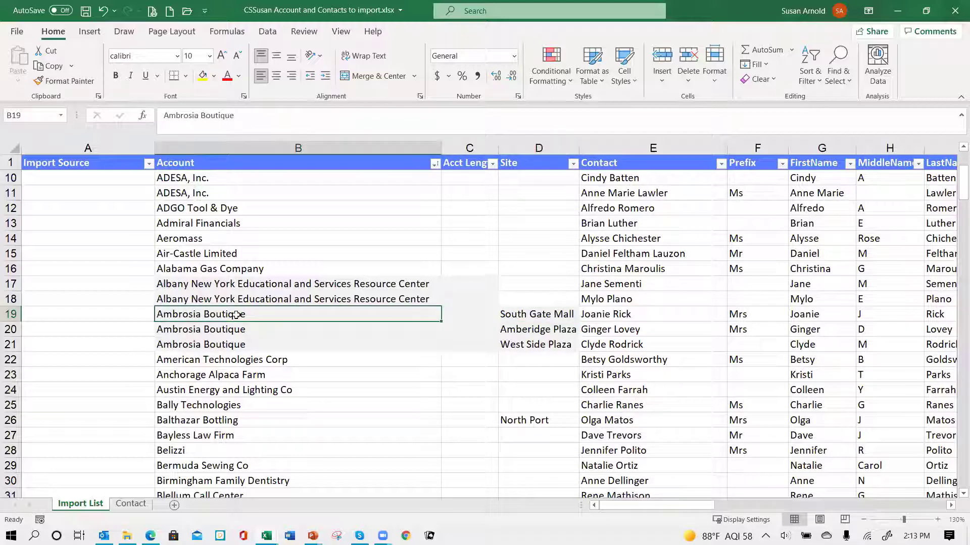
{"action": "left_click", "coordinate": [530, 309]}
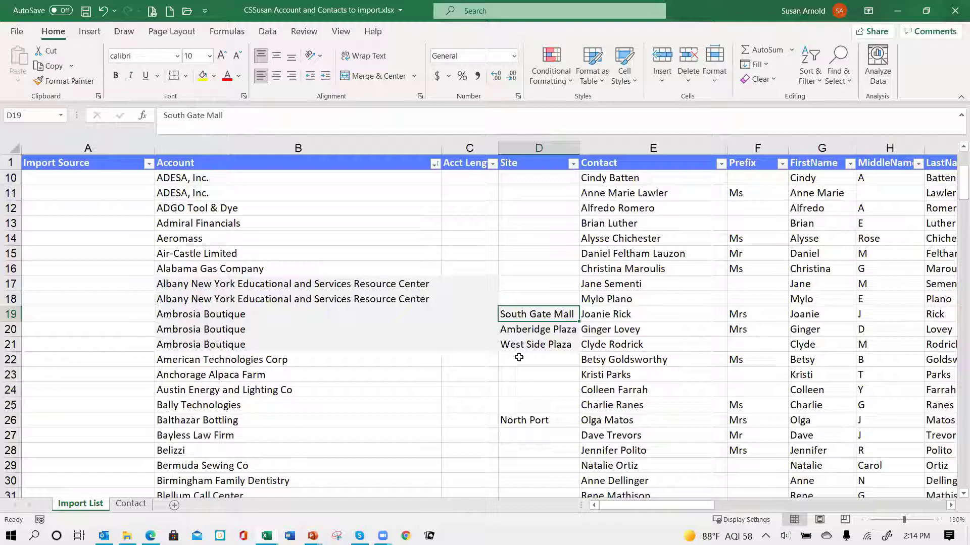
- Review the Site column for other multi-location accounts, from Balthazar Bottling down past Conseco Heating and Lighting and David Eye Clinic
{"action": "left_click", "coordinate": [520, 422]}
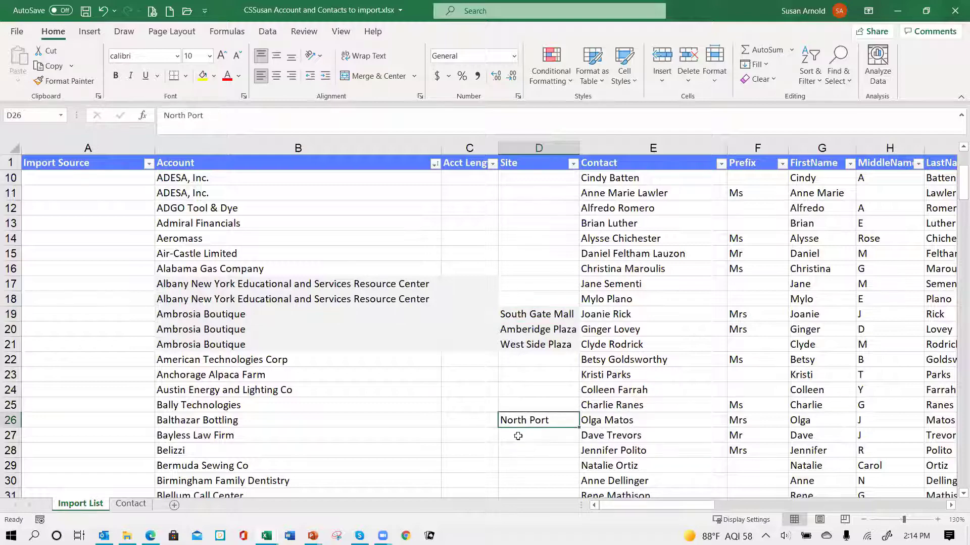
{"action": "scroll", "coordinate": [516, 453], "scroll_direction": "up", "scroll_amount": 2}
{"action": "scroll", "coordinate": [507, 443], "scroll_direction": "down", "scroll_amount": 13}
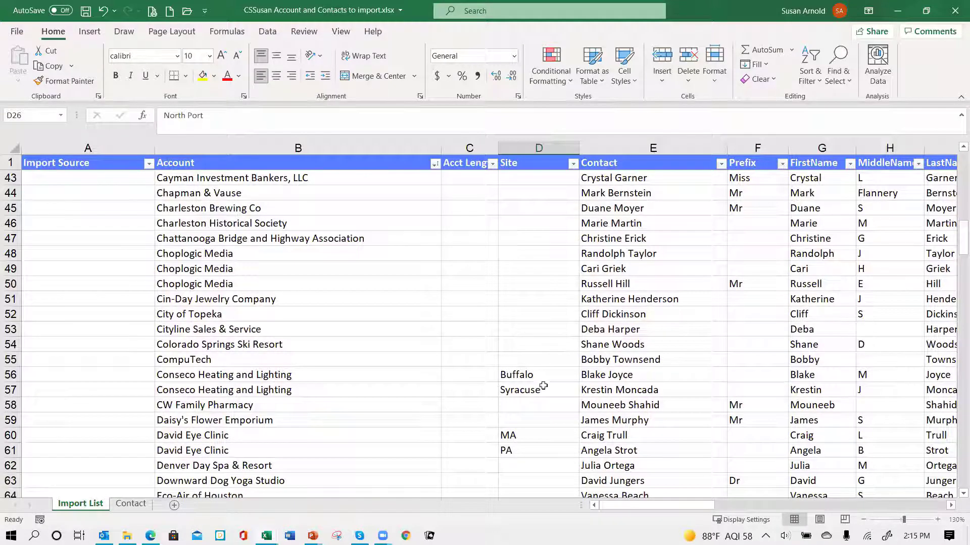
{"action": "scroll", "coordinate": [536, 419], "scroll_direction": "down", "scroll_amount": 2}
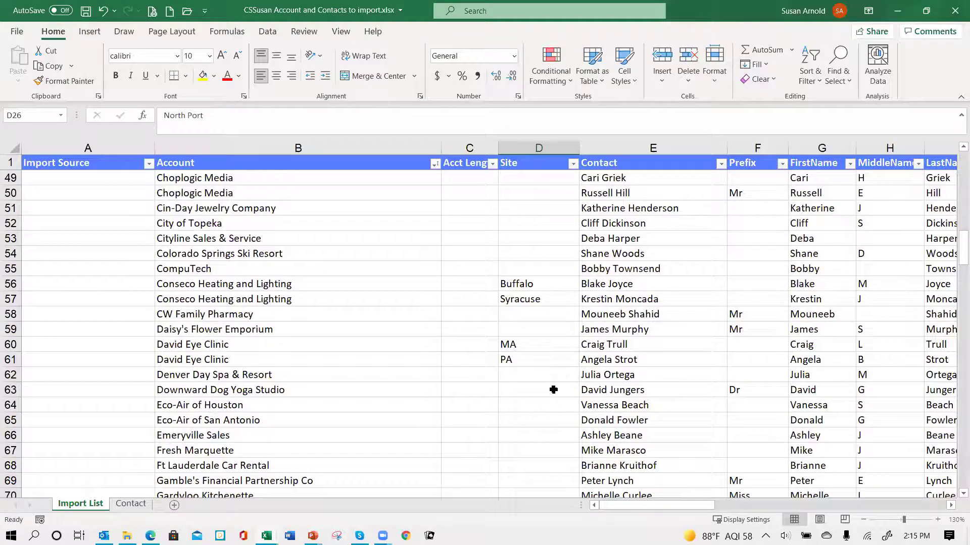
{"action": "scroll", "coordinate": [531, 287], "scroll_direction": "up", "scroll_amount": 4}
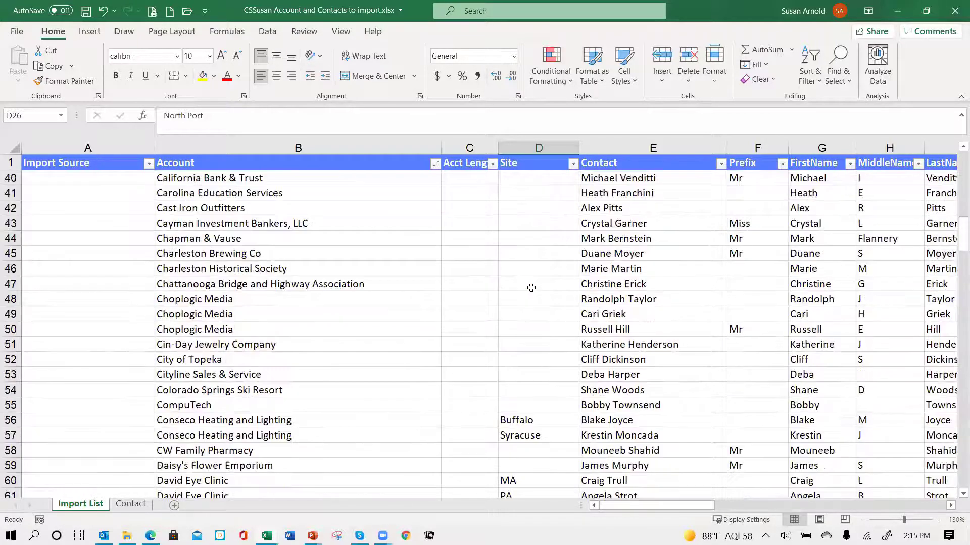
{"action": "scroll", "coordinate": [532, 290], "scroll_direction": "up", "scroll_amount": 8}
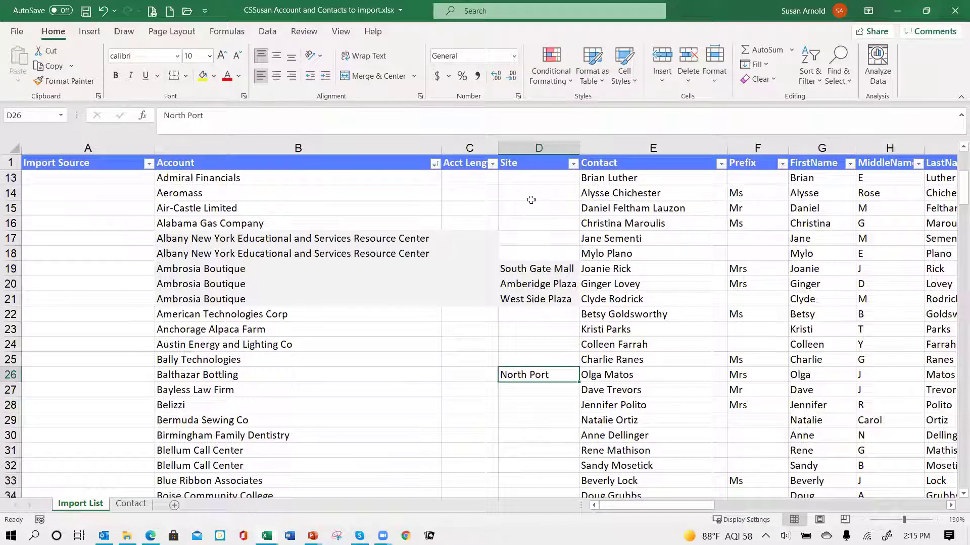
{"action": "scroll", "coordinate": [532, 200], "scroll_direction": "up", "scroll_amount": 3}
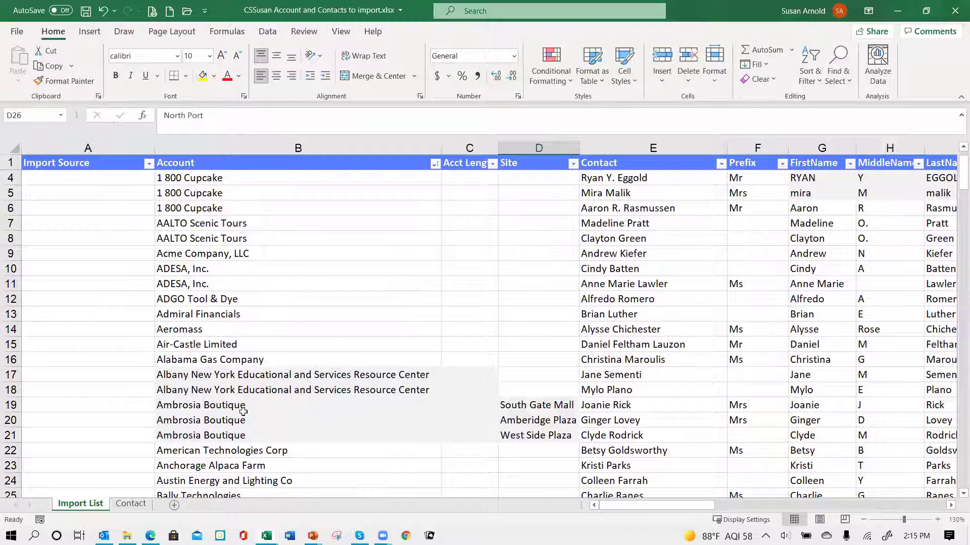
- Calculate the account name length in C2 with =LEN(B2) and fill the formula down to row 32
{"action": "scroll", "coordinate": [365, 330], "scroll_direction": "up", "scroll_amount": 1}
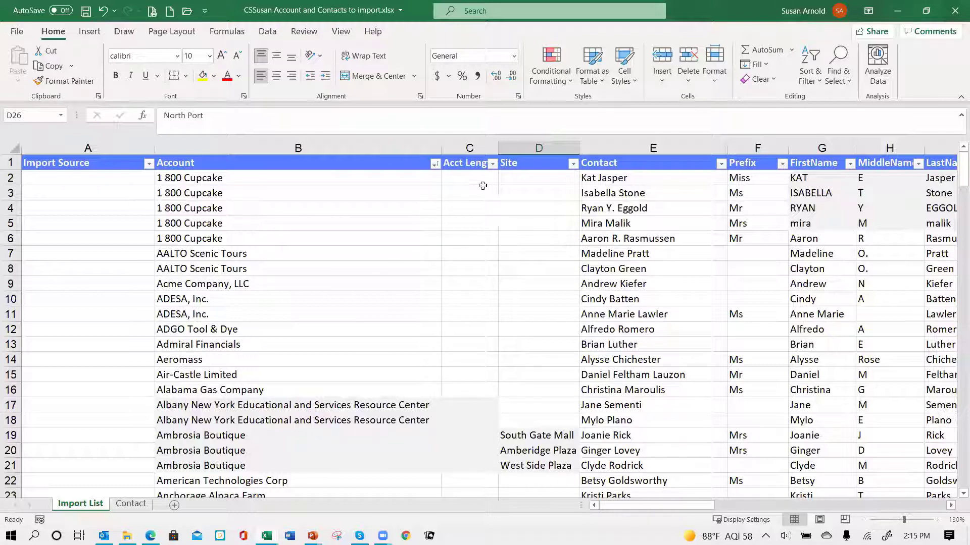
{"action": "left_click", "coordinate": [465, 178]}
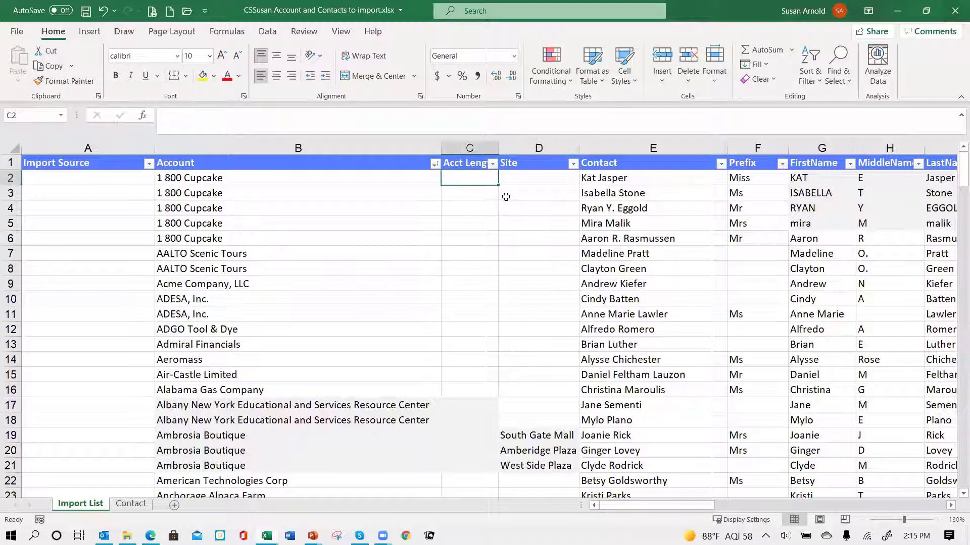
{"action": "type", "text": "=len"}
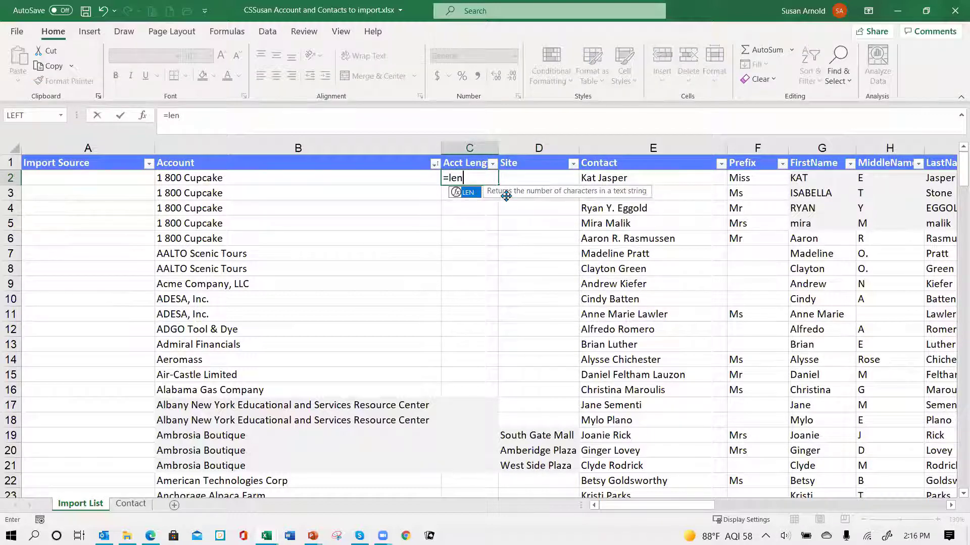
{"action": "type", "text": "("}
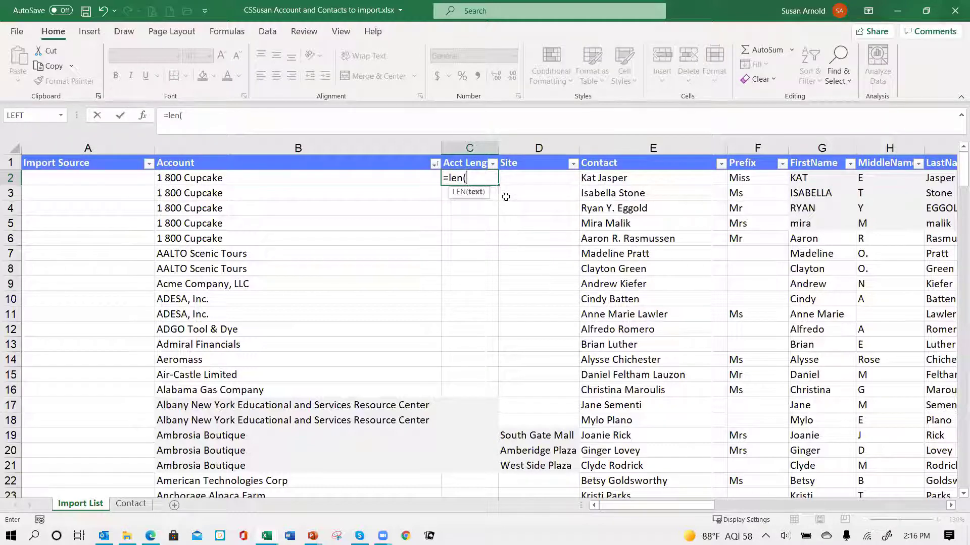
{"action": "key", "text": "Left"}
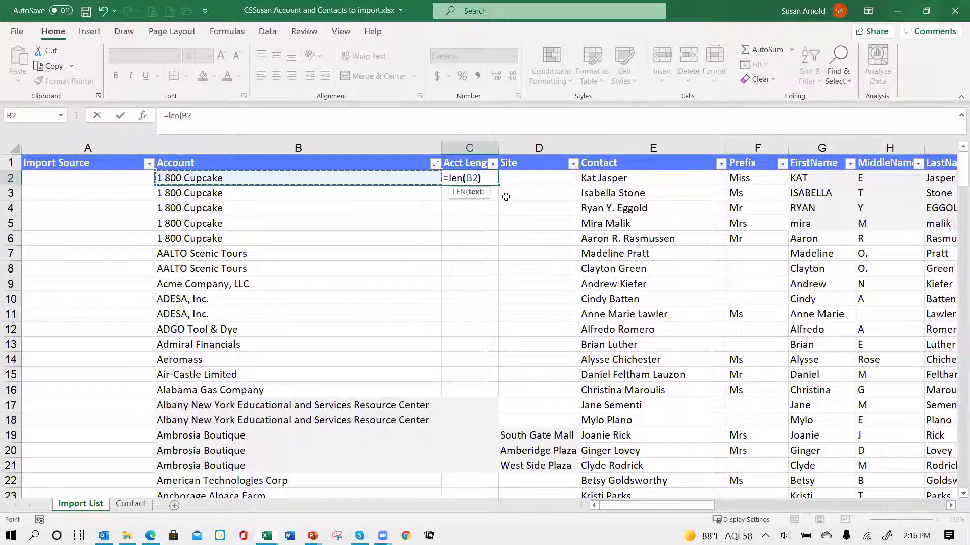
{"action": "type", "text": ")"}
{"action": "key", "text": "ctrl+Return"}
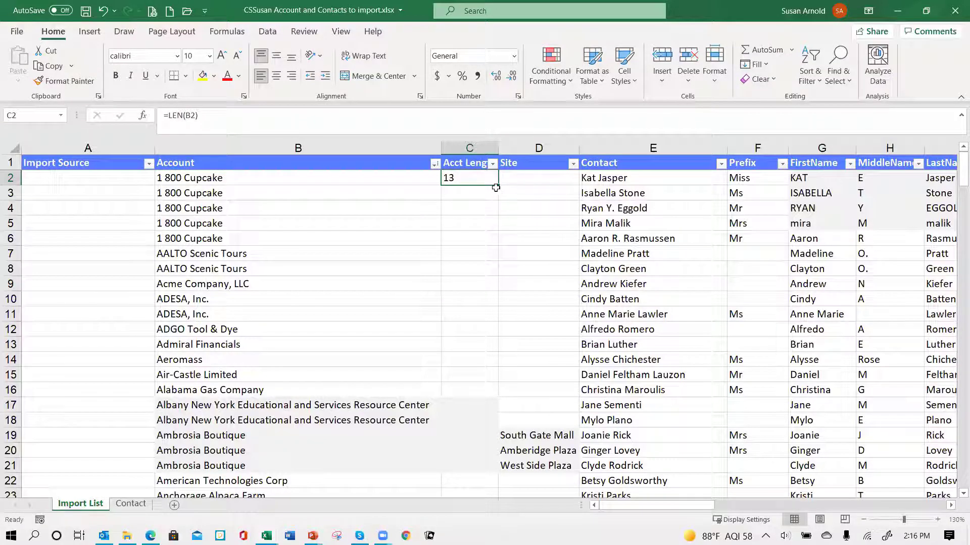
{"action": "left_click_drag", "start_coordinate": [498, 184], "coordinate": [481, 459]}
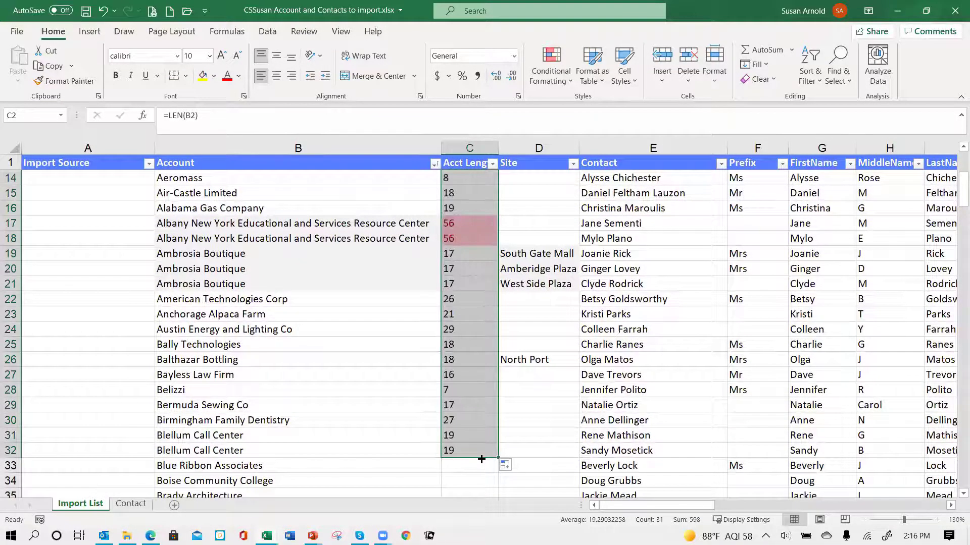
- Highlight Acct Length values greater than 48 in the filled cells with Light Red Fill with Dark Red Text
{"action": "scroll", "coordinate": [596, 217], "scroll_direction": "up", "scroll_amount": 4}
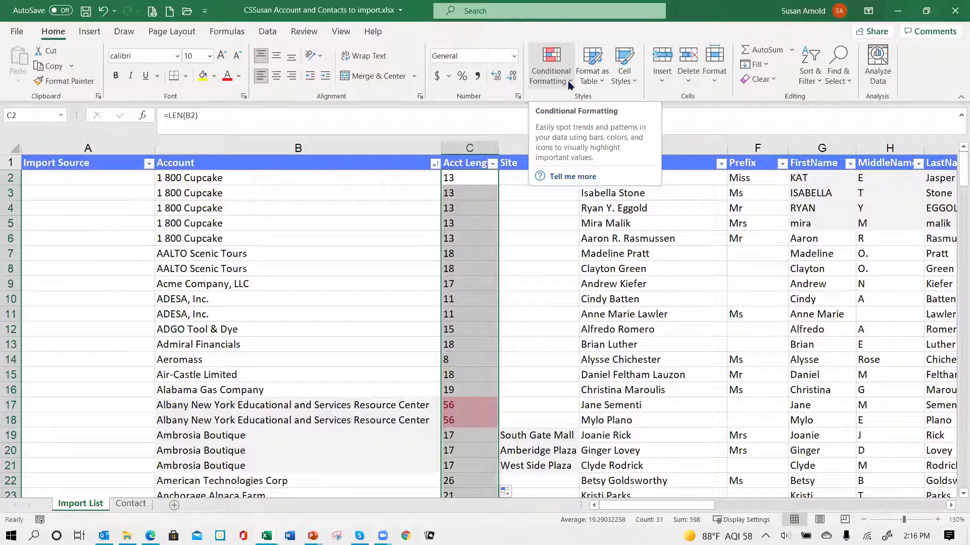
{"action": "left_click", "coordinate": [570, 84]}
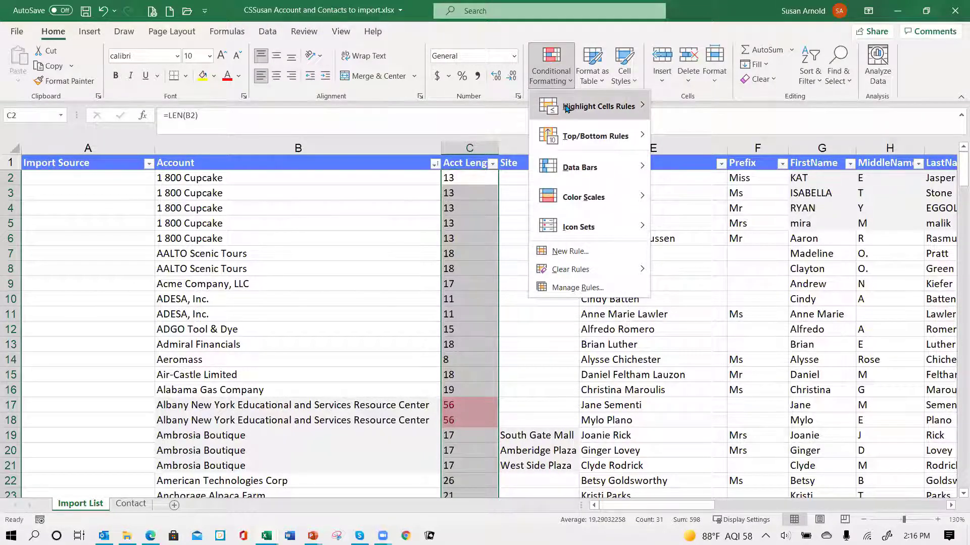
{"action": "mouse_move", "coordinate": [566, 108]}
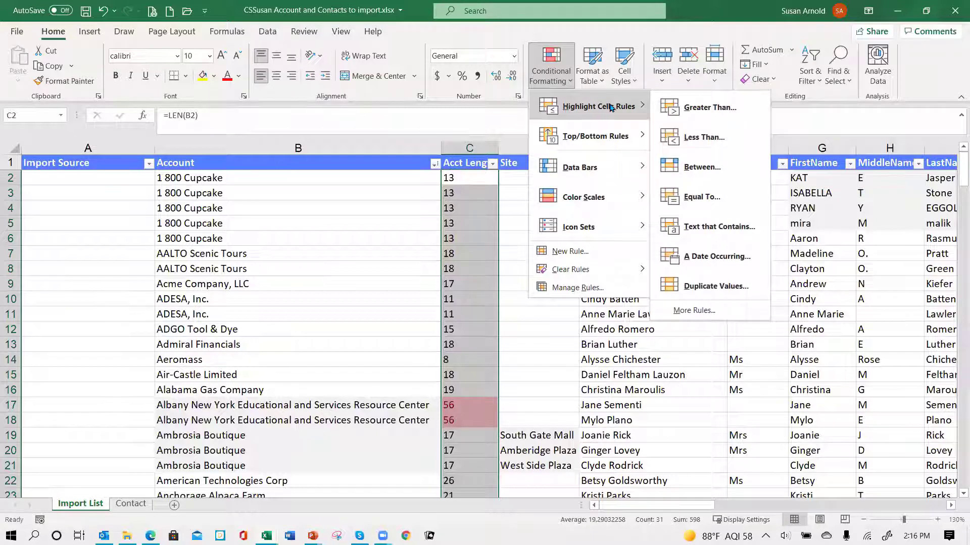
{"action": "left_click", "coordinate": [702, 108]}
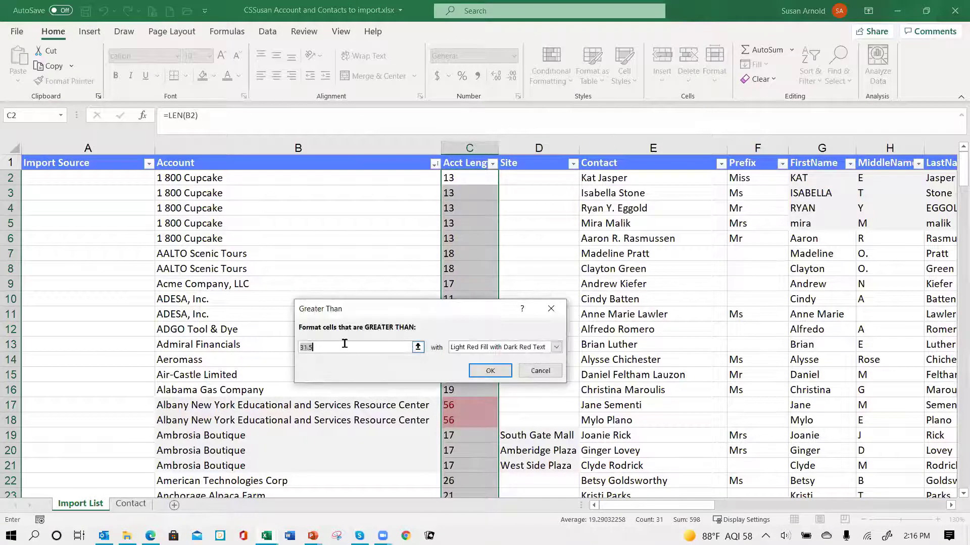
{"action": "type", "text": "48"}
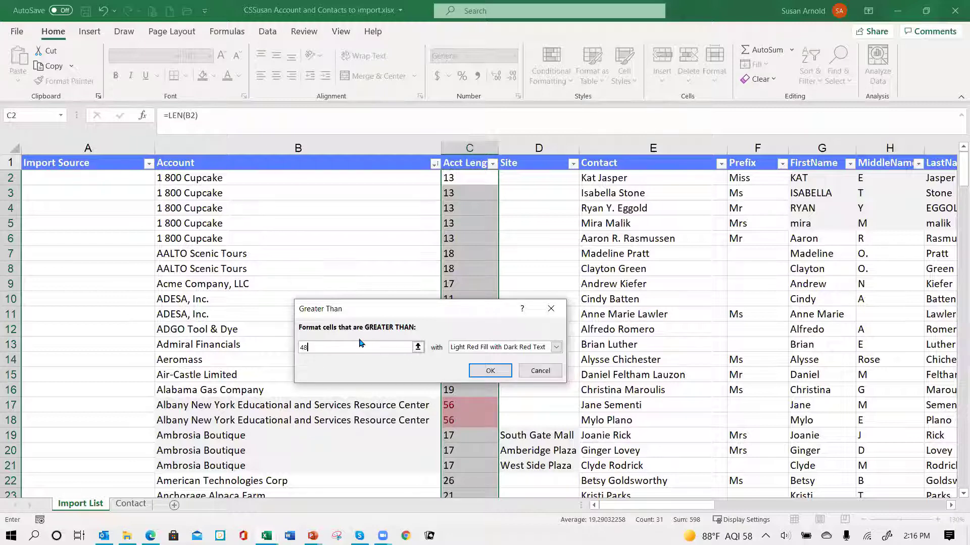
{"action": "left_click", "coordinate": [485, 373]}
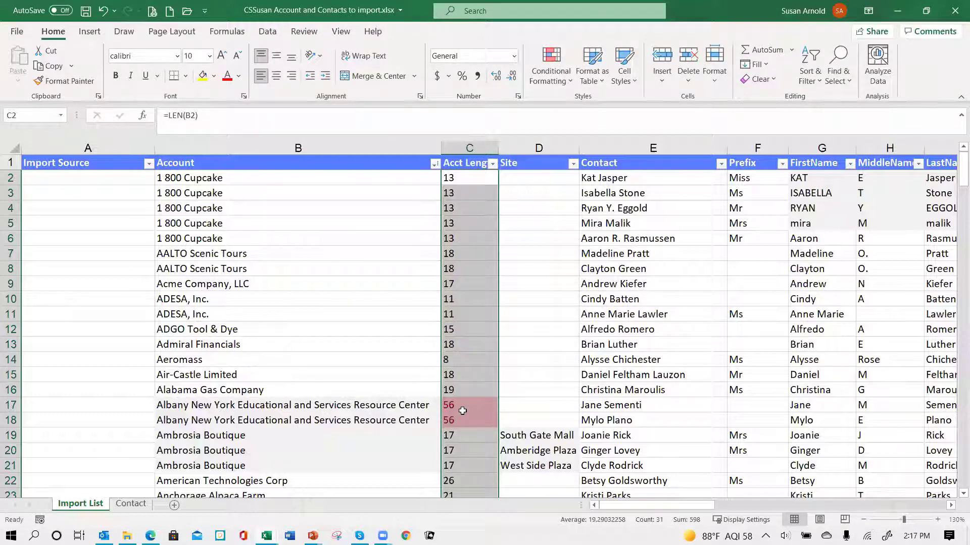
{"action": "scroll", "coordinate": [456, 460], "scroll_direction": "down", "scroll_amount": 1}
{"action": "scroll", "coordinate": [457, 465], "scroll_direction": "down", "scroll_amount": 3}
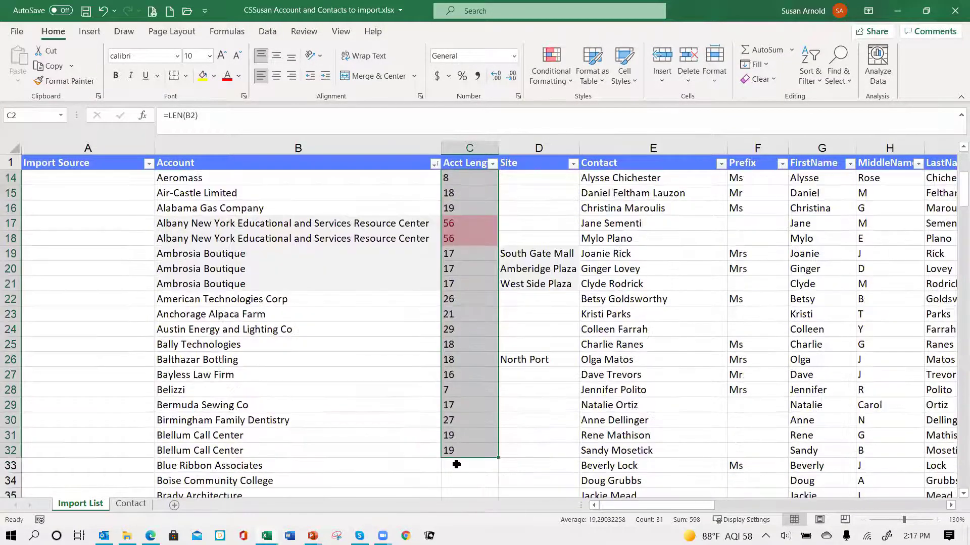
- Look over the account lengths and the sort and filter options of the Acct Length column
{"action": "scroll", "coordinate": [456, 483], "scroll_direction": "down", "scroll_amount": 1}
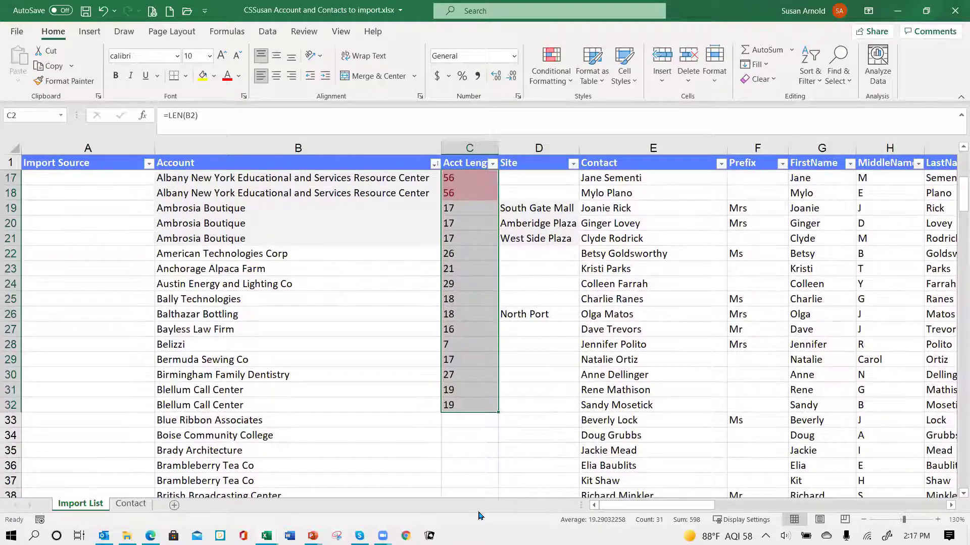
{"action": "scroll", "coordinate": [483, 397], "scroll_direction": "up", "scroll_amount": 5}
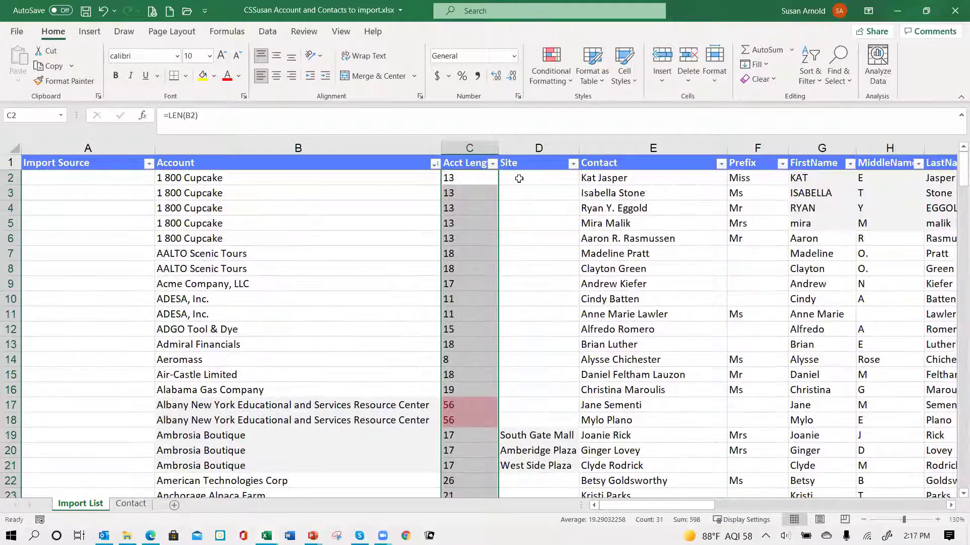
{"action": "left_click", "coordinate": [492, 164]}
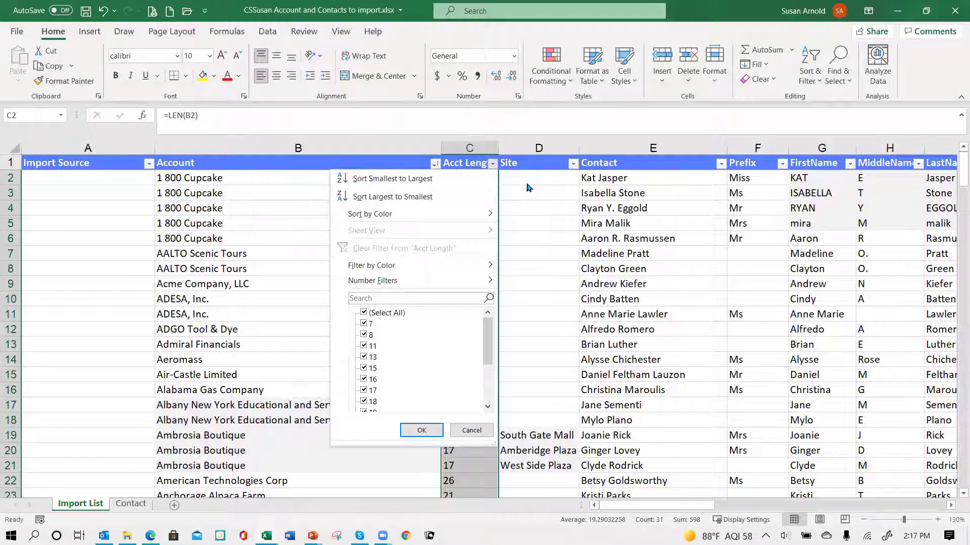
{"action": "left_click", "coordinate": [527, 305]}
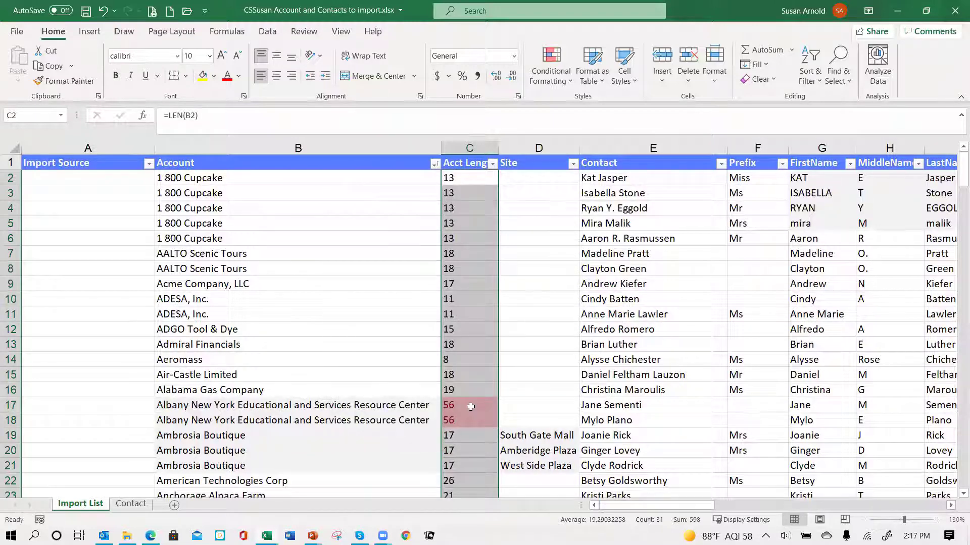
- Abbreviate "Center" to "Ctr" in the Albany New York Educational and Services Resource Center account name in B17
{"action": "left_click", "coordinate": [393, 409]}
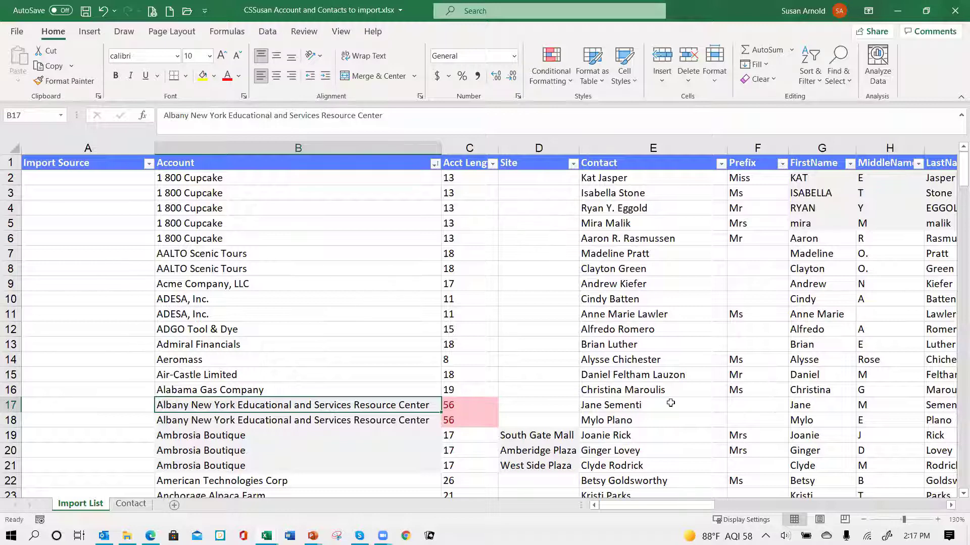
{"action": "key", "text": "F2"}
{"action": "key", "text": "BackSpace"}
{"action": "key", "text": "BackSpace"}
{"action": "key", "text": "BackSpace"}
{"action": "key", "text": "BackSpace"}
{"action": "key", "text": "BackSpace"}
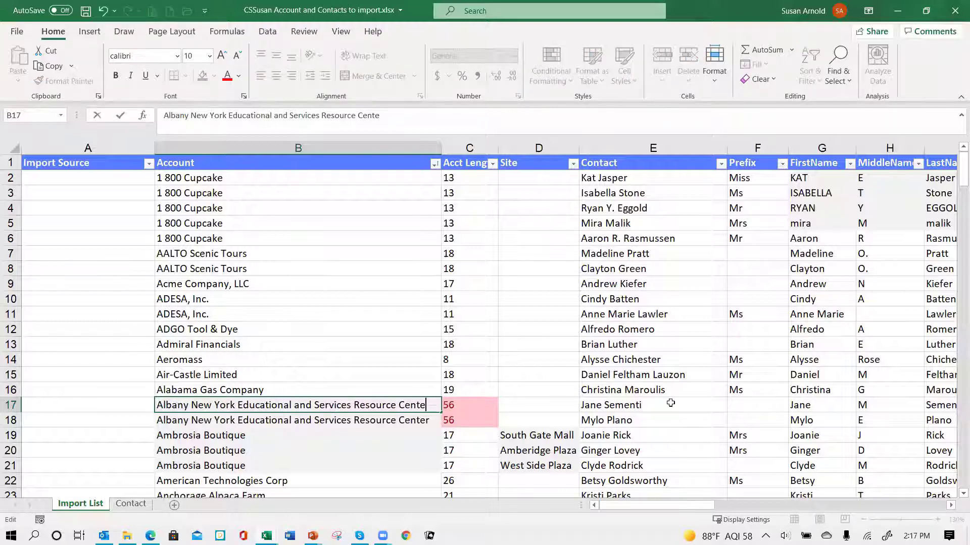
{"action": "type", "text": "tr"}
{"action": "key", "text": "ctrl+Return"}
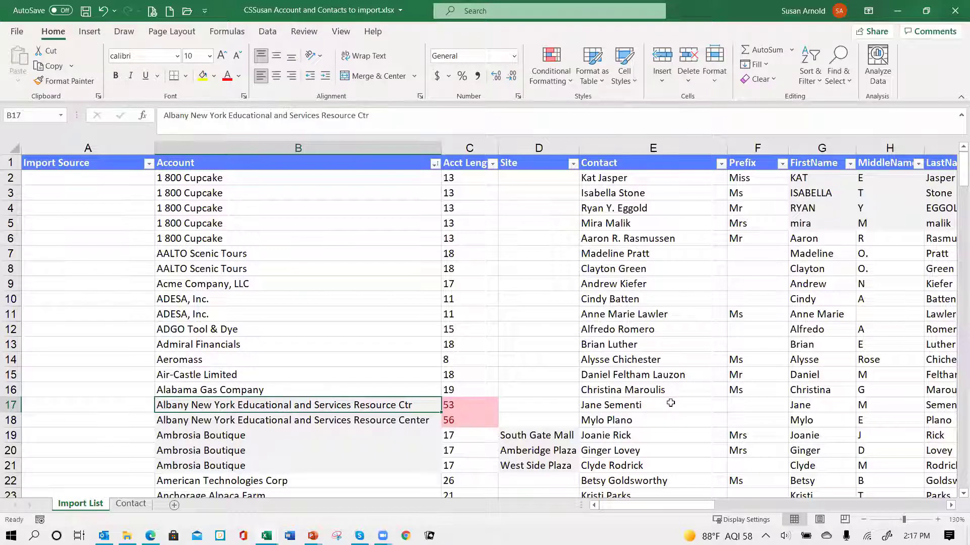
- Replace "and" with "&" in the account name in B17
{"action": "key", "text": "F2"}
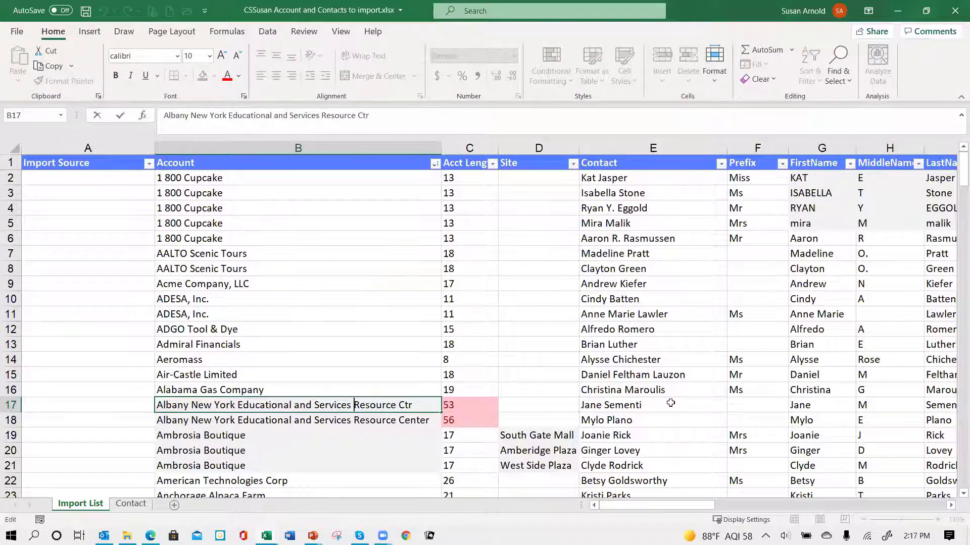
{"action": "key", "text": "Left"}
{"action": "key", "text": "Left"}
{"action": "key", "text": "Left"}
{"action": "key", "text": "Left"}
{"action": "key", "text": "Left"}
{"action": "key", "text": "Left"}
{"action": "key", "text": "Left"}
{"action": "key", "text": "Left"}
{"action": "key", "text": "Left"}
{"action": "key", "text": "BackSpace"}
{"action": "key", "text": "BackSpace"}
{"action": "key", "text": "BackSpace"}
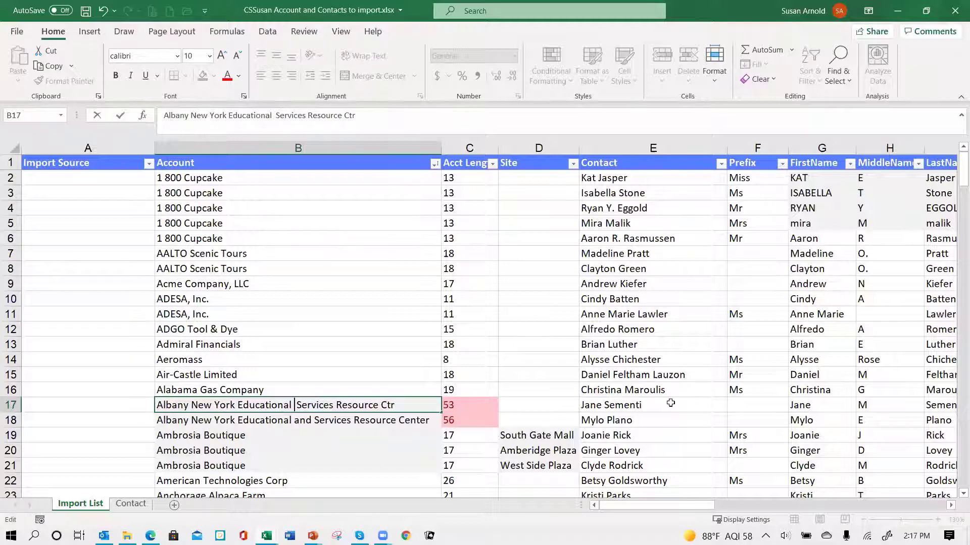
{"action": "type", "text": "&"}
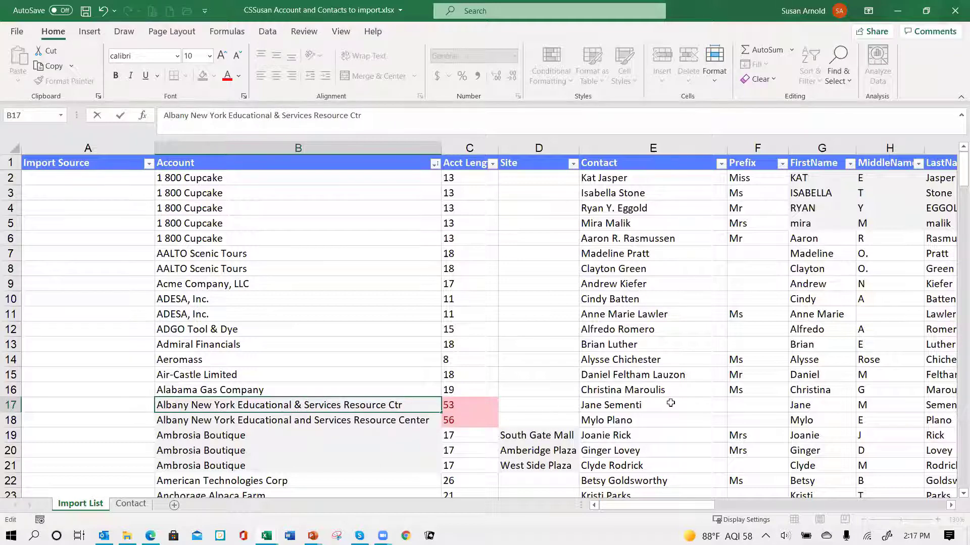
{"action": "key", "text": "ctrl+Return"}
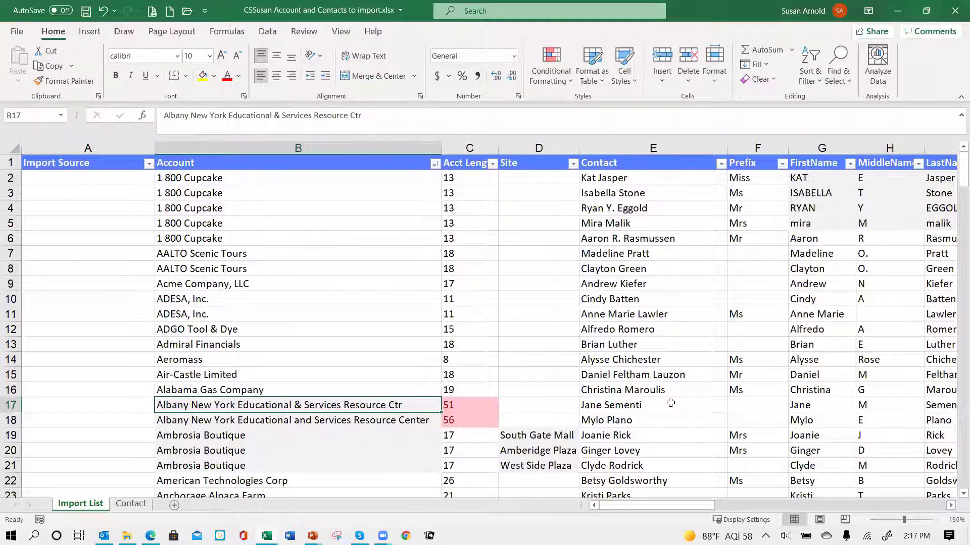
- Abbreviate "New York" to "NY" in B17 so the account name reads "Albany NY Educational & Services Resource Ctr"
{"action": "key", "text": "F2"}
{"action": "key", "text": "Left"}
{"action": "key", "text": "Left"}
{"action": "key", "text": "Left"}
{"action": "key", "text": "Left"}
{"action": "key", "text": "Left"}
{"action": "key", "text": "Left"}
{"action": "key", "text": "Left"}
{"action": "key", "text": "Left"}
{"action": "key", "text": "Left"}
{"action": "key", "text": "Left"}
{"action": "key", "text": "Left"}
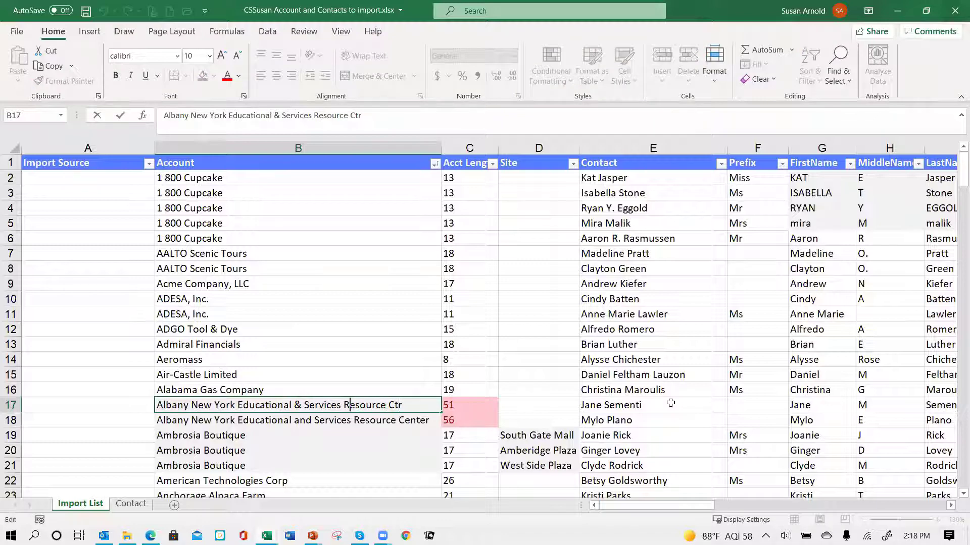
{"action": "key", "text": "Left"}
{"action": "key", "text": "Left"}
{"action": "key", "text": "Left"}
{"action": "key", "text": "Left"}
{"action": "key", "text": "Left"}
{"action": "key", "text": "Left"}
{"action": "key", "text": "Left"}
{"action": "key", "text": "Left"}
{"action": "key", "text": "Left"}
{"action": "key", "text": "Left"}
{"action": "key", "text": "Left"}
{"action": "key", "text": "Left"}
{"action": "key", "text": "Left"}
{"action": "key", "text": "Left"}
{"action": "key", "text": "Left"}
{"action": "key", "text": "Left"}
{"action": "key", "text": "Left"}
{"action": "key", "text": "Left"}
{"action": "key", "text": "Left"}
{"action": "key", "text": "Left"}
{"action": "key", "text": "Left"}
{"action": "key", "text": "Left"}
{"action": "key", "text": "Left"}
{"action": "key", "text": "Left"}
{"action": "key", "text": "BackSpace"}
{"action": "key", "text": "BackSpace"}
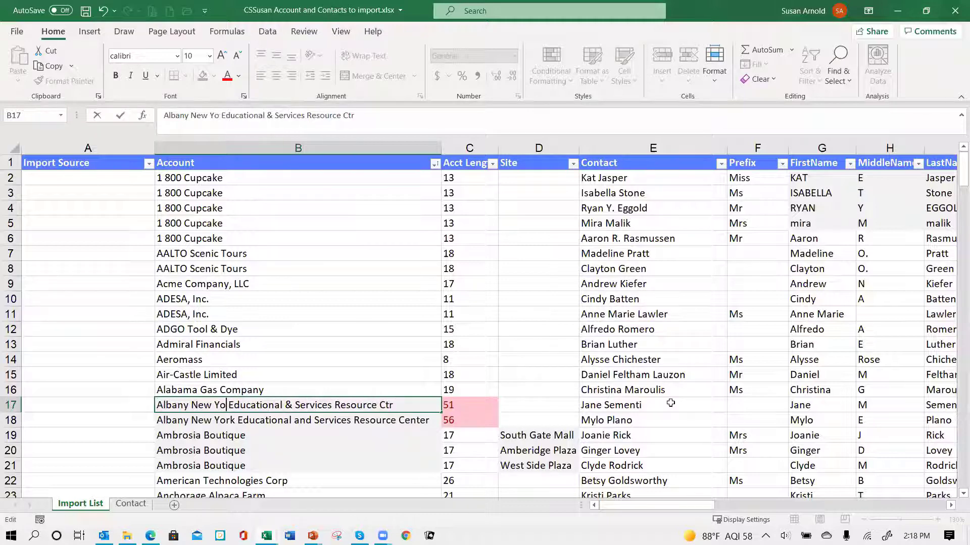
{"action": "key", "text": "BackSpace"}
{"action": "key", "text": "Left"}
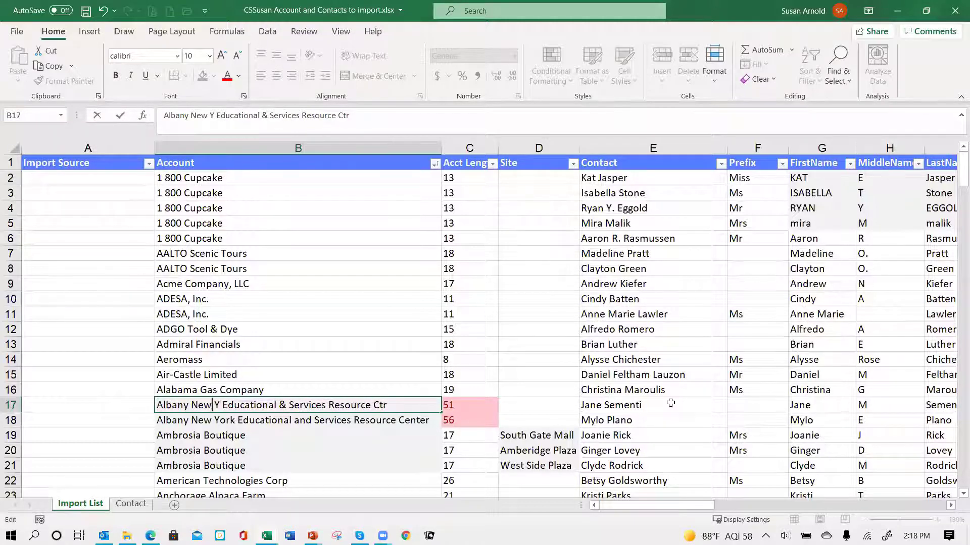
{"action": "key", "text": "BackSpace"}
{"action": "key", "text": "BackSpace"}
{"action": "key", "text": "BackSpace"}
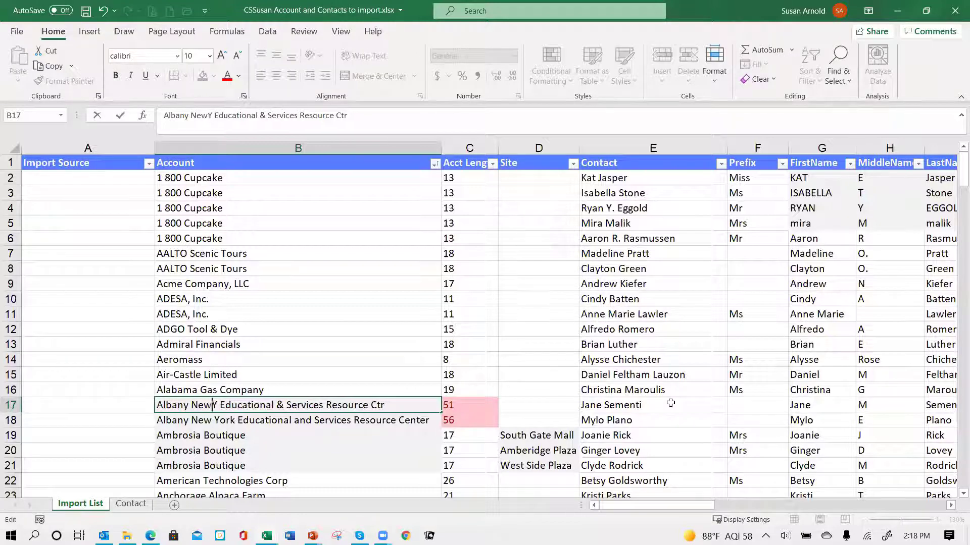
{"action": "key", "text": "ctrl+Return"}
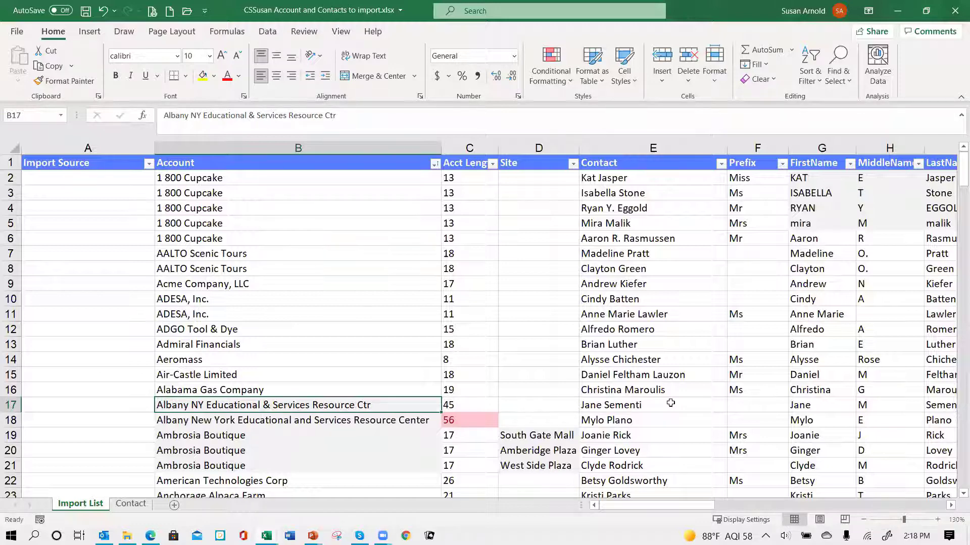
- Copy the shortened Albany account name from B17 into B18 for the second contact
{"action": "key", "text": "ctrl+c"}
{"action": "key", "text": "Down"}
{"action": "key", "text": "ctrl+v"}
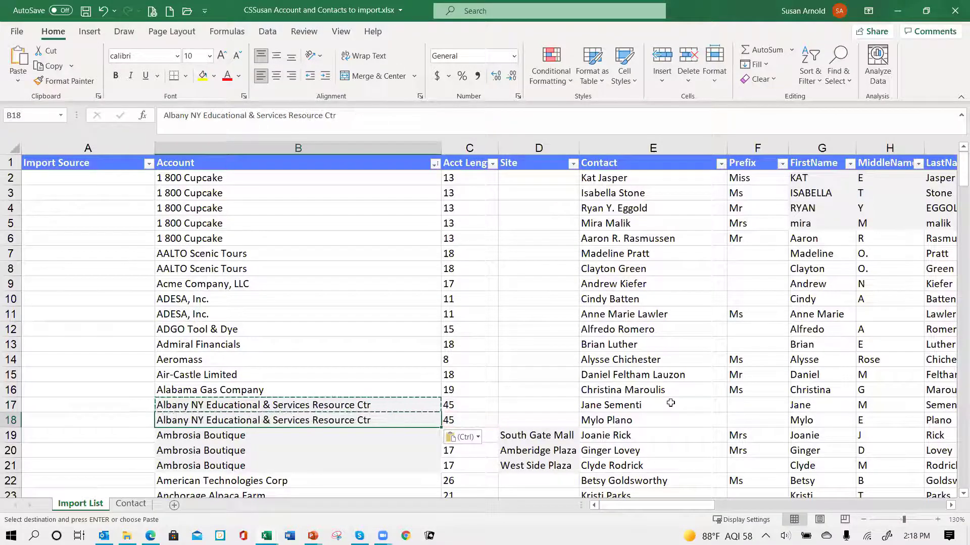
{"action": "key", "text": "Escape"}
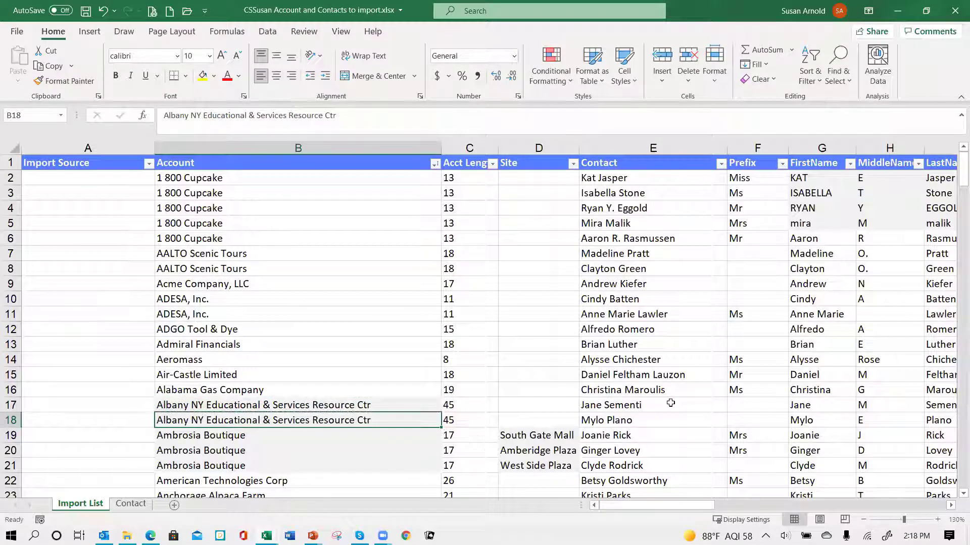
- Check the Acct Length of the Albany record in row 17 and review its fields across to Phone
{"action": "key", "text": "Up"}
{"action": "key", "text": "Right"}
{"action": "key", "text": "Right"}
{"action": "key", "text": "Left"}
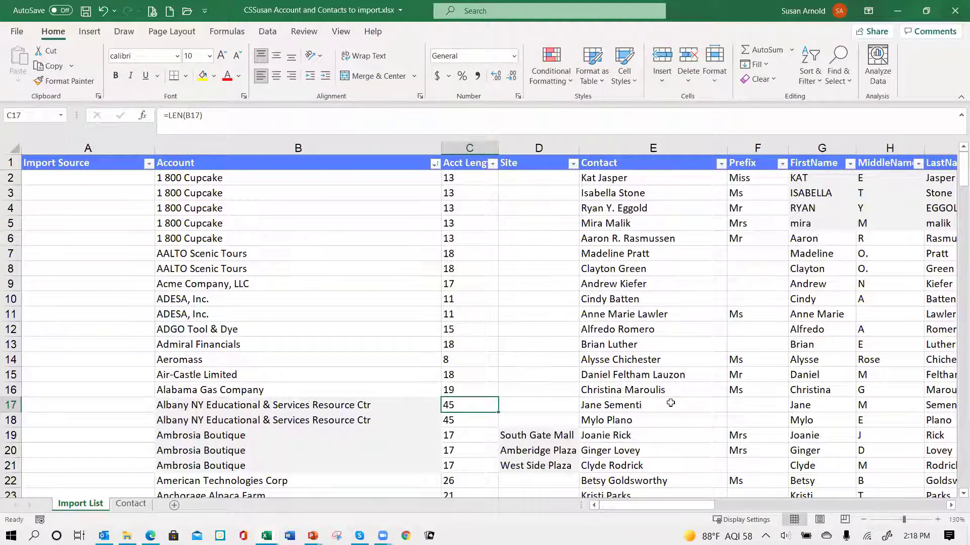
{"action": "key", "text": "Left"}
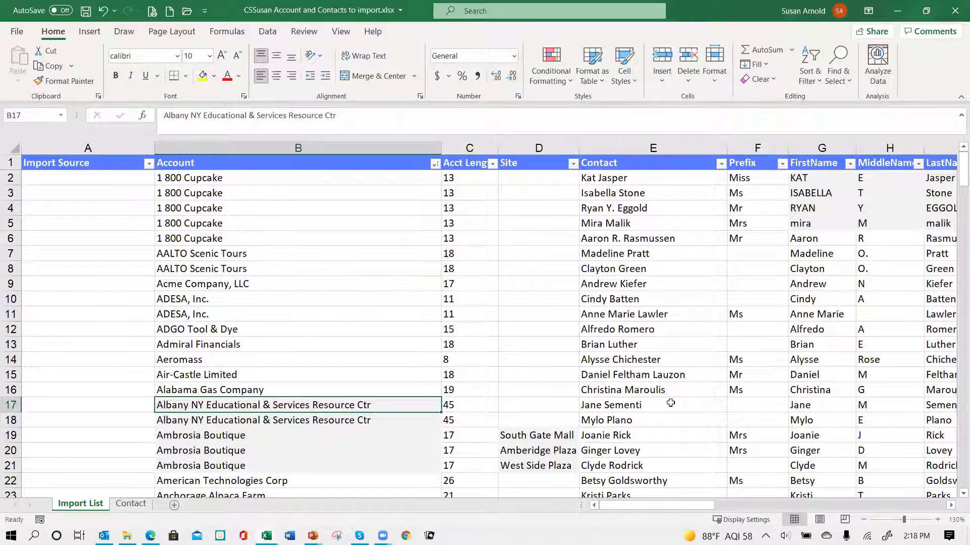
{"action": "key", "text": "Right"}
{"action": "key", "text": "Right"}
{"action": "key", "text": "Right"}
{"action": "key", "text": "Right"}
{"action": "key", "text": "Right"}
{"action": "key", "text": "Right"}
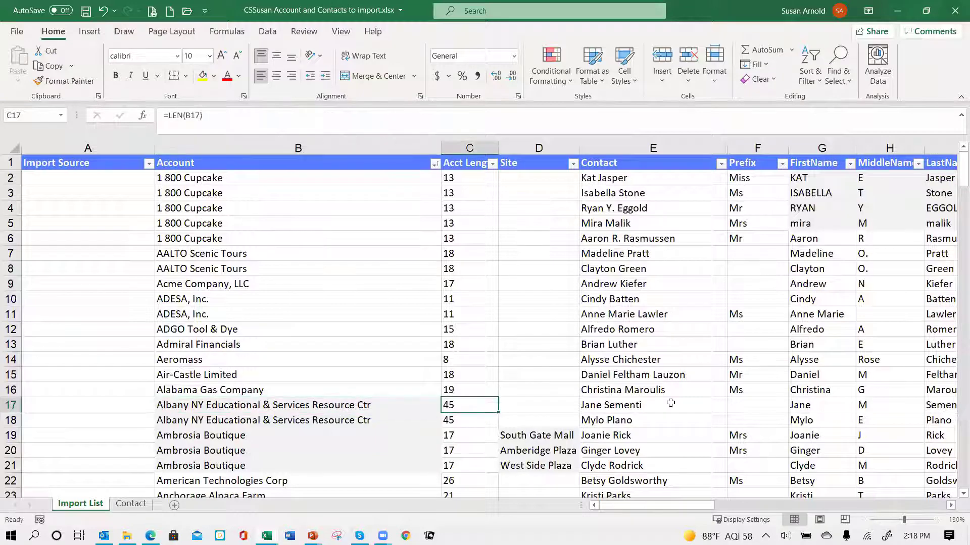
{"action": "key", "text": "Right"}
{"action": "key", "text": "Right"}
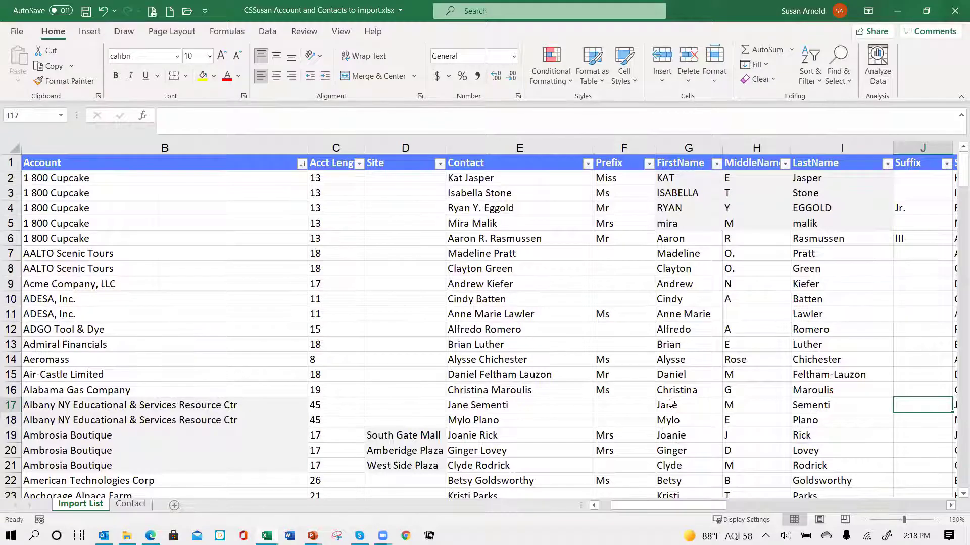
{"action": "key", "text": "Right"}
{"action": "key", "text": "Right"}
{"action": "key", "text": "Right"}
{"action": "key", "text": "Left"}
{"action": "key", "text": "Left"}
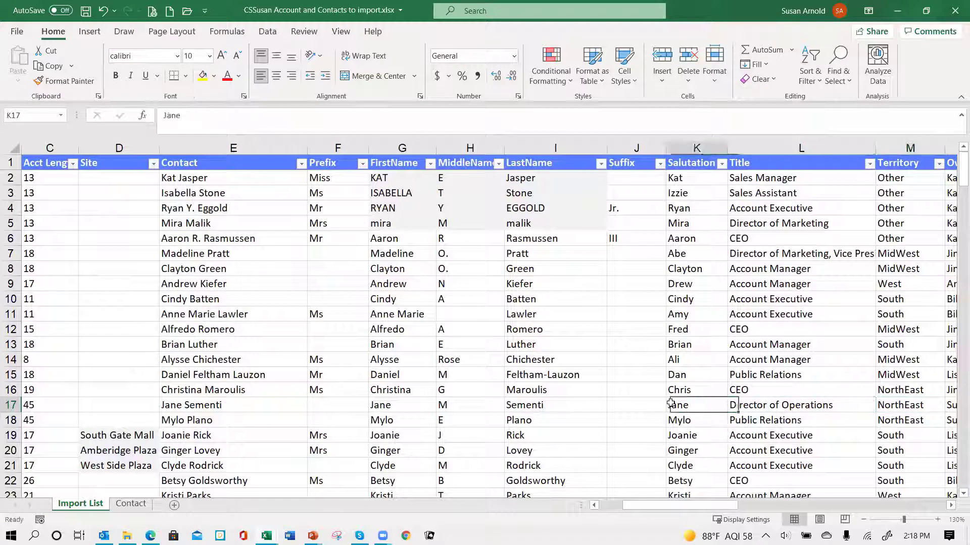
{"action": "key", "text": "Right"}
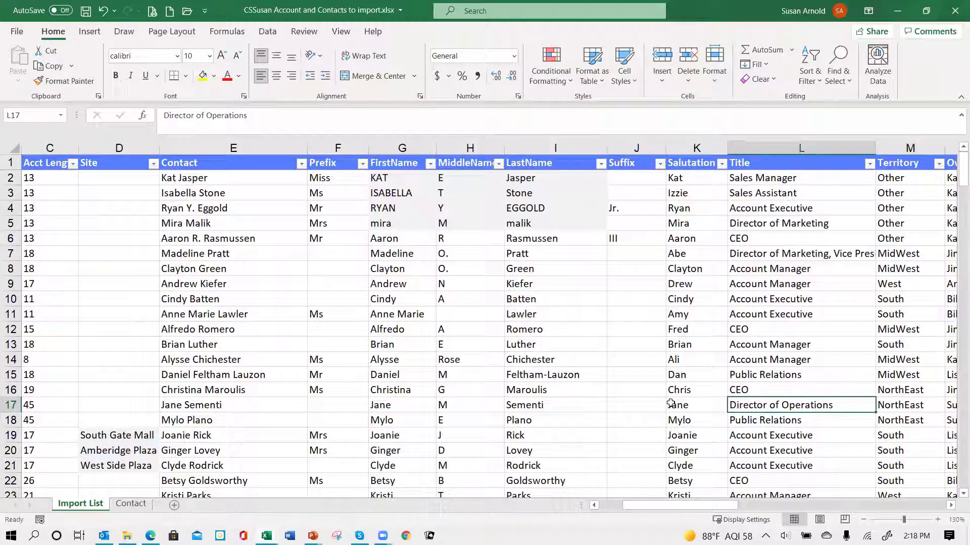
{"action": "key", "text": "Right"}
{"action": "key", "text": "Right"}
{"action": "key", "text": "Right"}
{"action": "key", "text": "Right"}
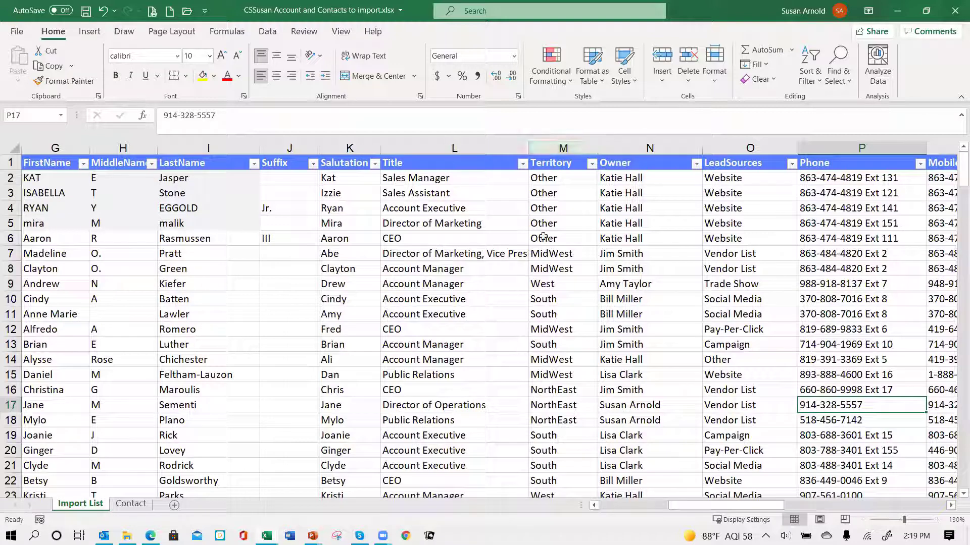
- Examine the long Title entry in L7 and the columns from LeadSources through PlanOptions
{"action": "left_click", "coordinate": [505, 254]}
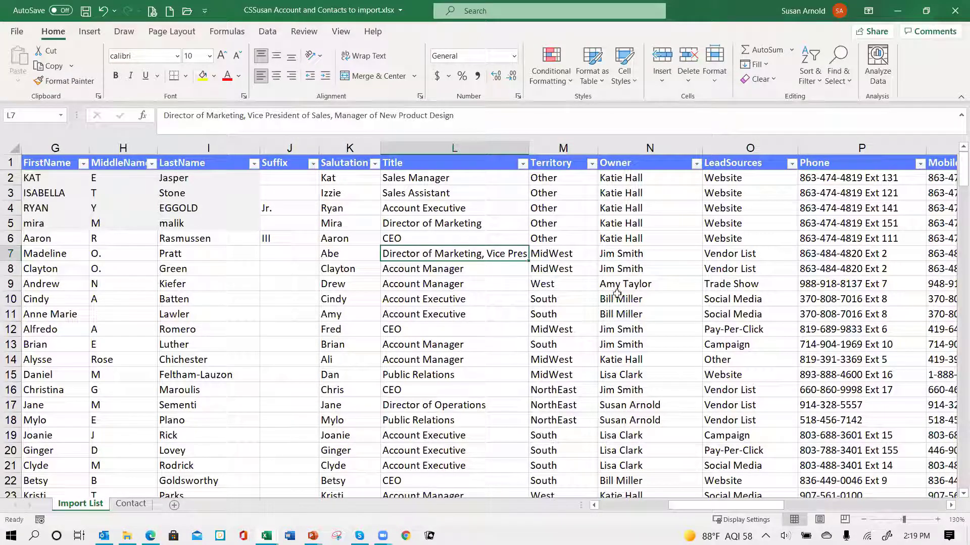
{"action": "left_click", "coordinate": [733, 343]}
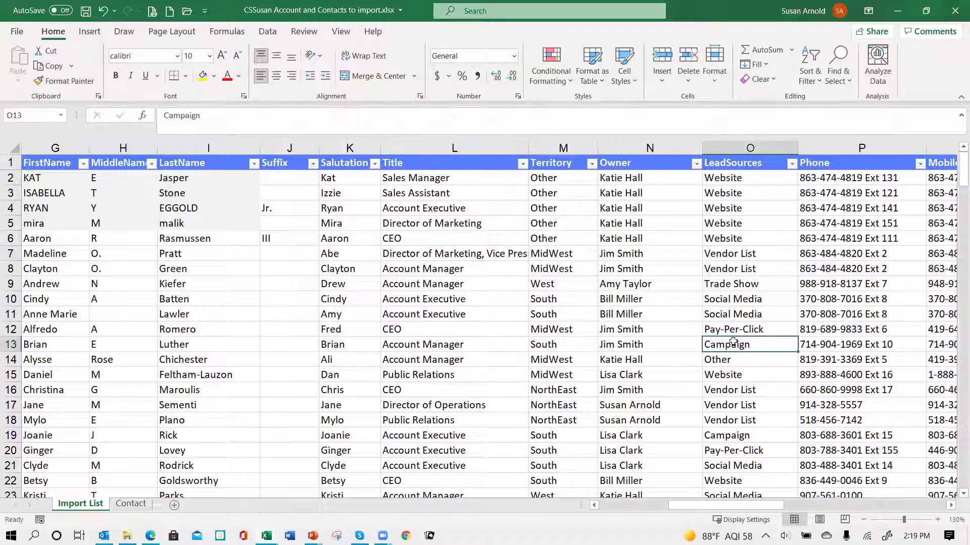
{"action": "key", "text": "Right"}
{"action": "key", "text": "Right"}
{"action": "key", "text": "Right"}
{"action": "key", "text": "Right"}
{"action": "key", "text": "Right"}
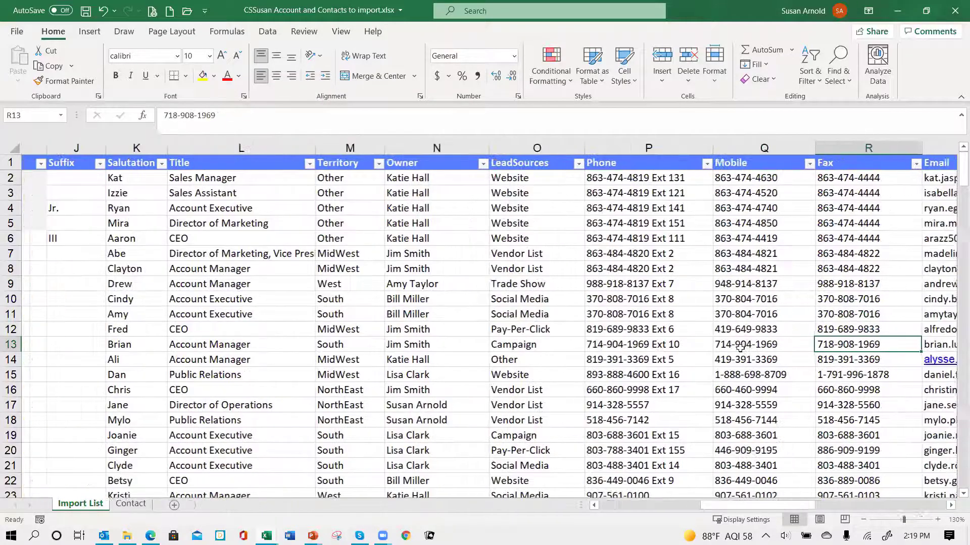
{"action": "scroll", "coordinate": [741, 348], "scroll_direction": "right", "scroll_amount": 5}
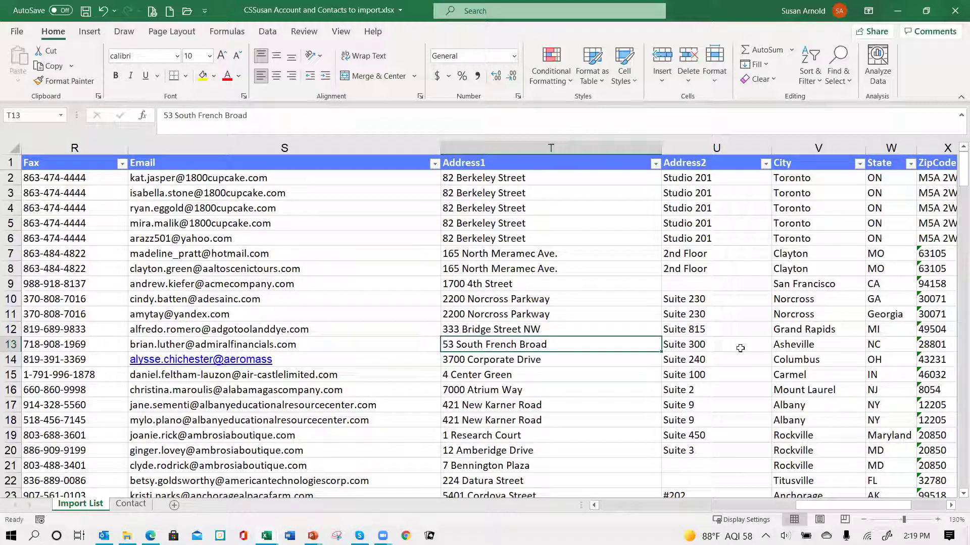
{"action": "key", "text": "Right"}
{"action": "key", "text": "Right"}
{"action": "key", "text": "Right"}
{"action": "key", "text": "Right"}
{"action": "key", "text": "Right"}
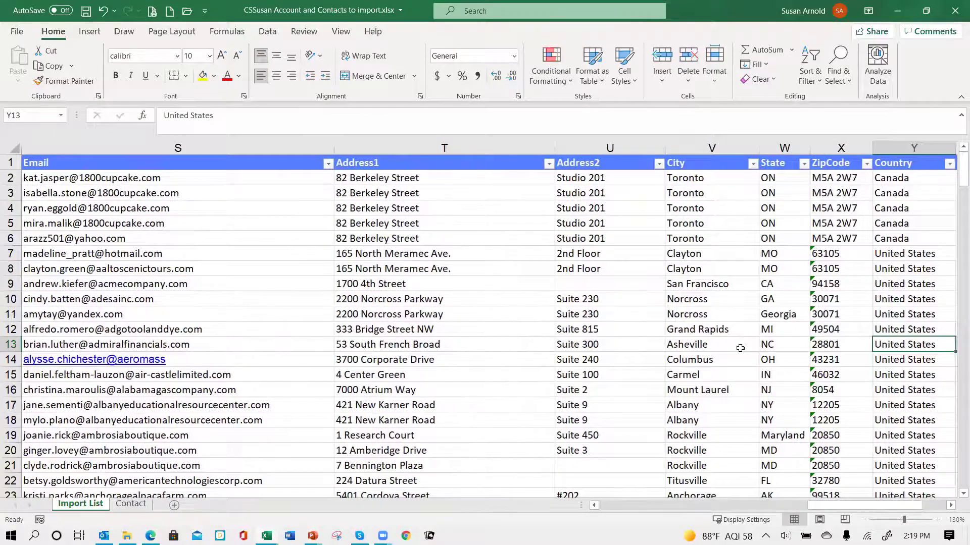
{"action": "key", "text": "Right"}
- Look back across the columns from PlanOptions to Account and return to the top of the Account column
{"action": "key", "text": "Left"}
{"action": "key", "text": "Left"}
{"action": "key", "text": "Left"}
{"action": "key", "text": "Left"}
{"action": "key", "text": "Left"}
{"action": "key", "text": "Left"}
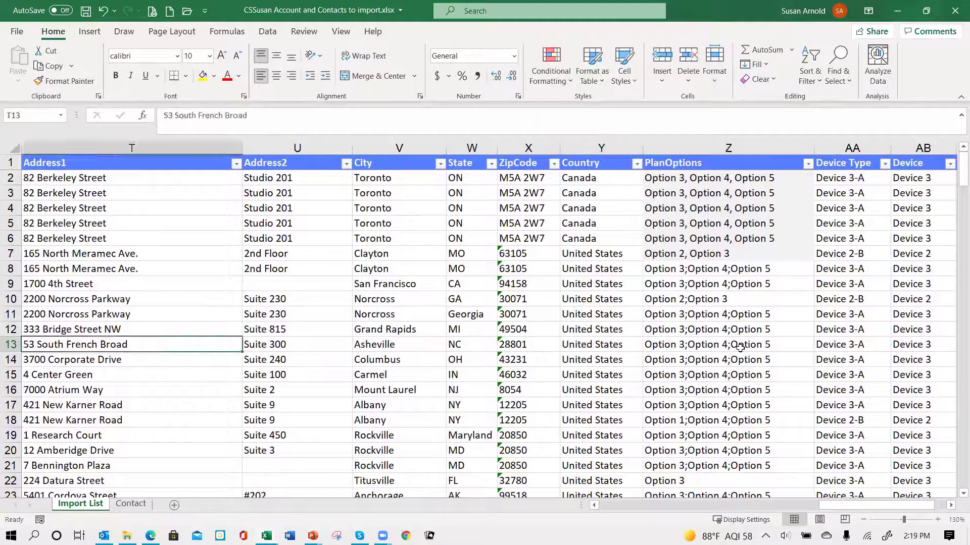
{"action": "key", "text": "Left"}
{"action": "key", "text": "Left"}
{"action": "key", "text": "Left"}
{"action": "key", "text": "Left"}
{"action": "key", "text": "Left"}
{"action": "key", "text": "Left"}
{"action": "key", "text": "Left"}
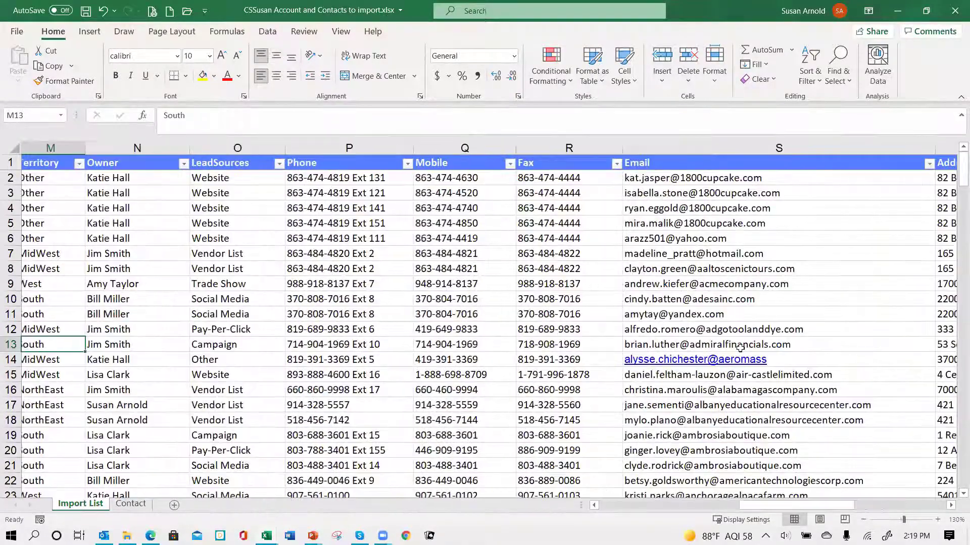
{"action": "key", "text": "Left"}
{"action": "key", "text": "Left"}
{"action": "key", "text": "Left"}
{"action": "key", "text": "Left"}
{"action": "key", "text": "Left"}
{"action": "key", "text": "Left"}
{"action": "key", "text": "Left"}
{"action": "key", "text": "Left"}
{"action": "key", "text": "Left"}
{"action": "key", "text": "Left"}
{"action": "key", "text": "Left"}
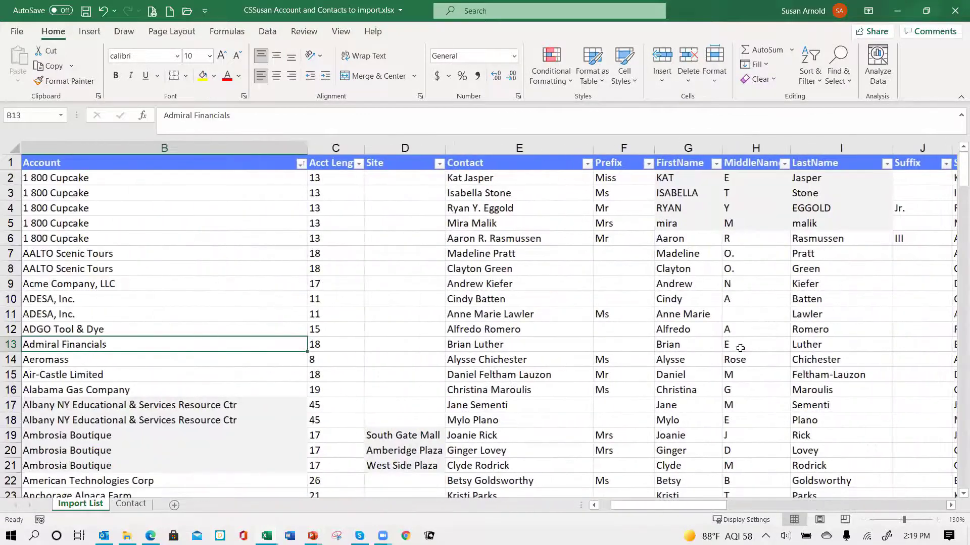
{"action": "key", "text": "Left"}
{"action": "key", "text": "Right"}
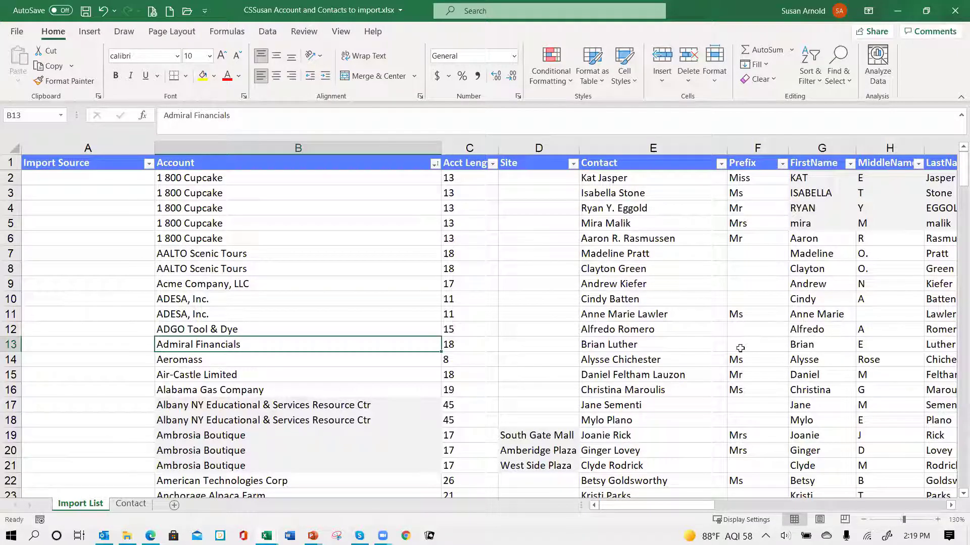
{"action": "key", "text": "Up"}
{"action": "key", "text": "Up"}
{"action": "key", "text": "Up"}
{"action": "key", "text": "Up"}
{"action": "key", "text": "Up"}
{"action": "key", "text": "Up"}
{"action": "key", "text": "Up"}
{"action": "key", "text": "Up"}
{"action": "key", "text": "Up"}
{"action": "key", "text": "Up"}
{"action": "key", "text": "Up"}
{"action": "key", "text": "Up"}
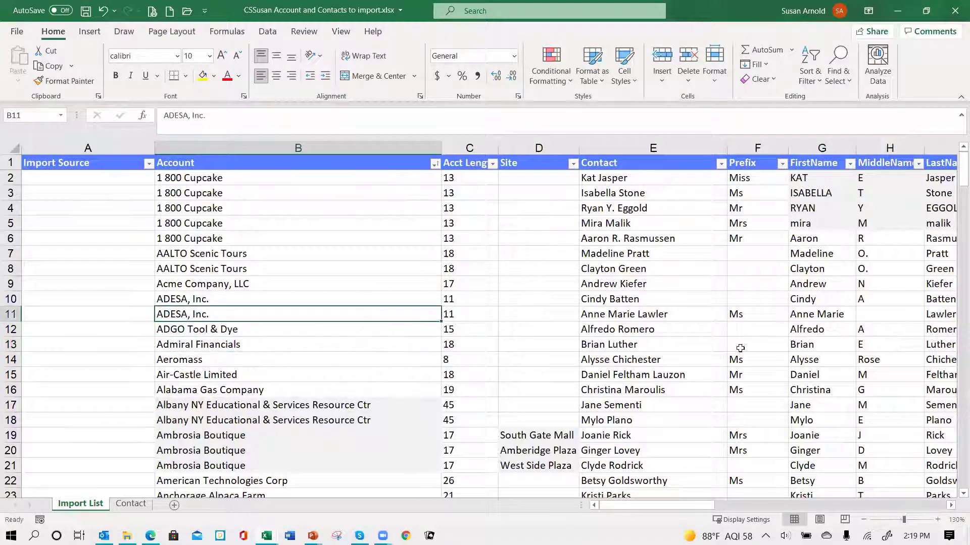
- Examine the 1 800 Cupcake contacts from Account through MiddleName, checking the capitalization of the FirstName entries
{"action": "key", "text": "Down"}
{"action": "key", "text": "Down"}
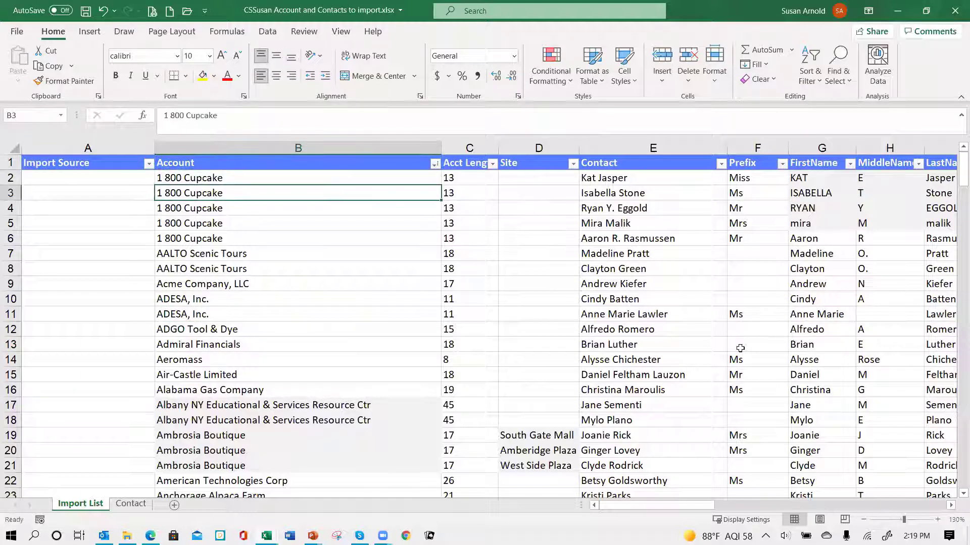
{"action": "key", "text": "Right"}
{"action": "key", "text": "Right"}
{"action": "key", "text": "Right"}
{"action": "key", "text": "Right"}
{"action": "key", "text": "Right"}
{"action": "key", "text": "Right"}
{"action": "key", "text": "Right"}
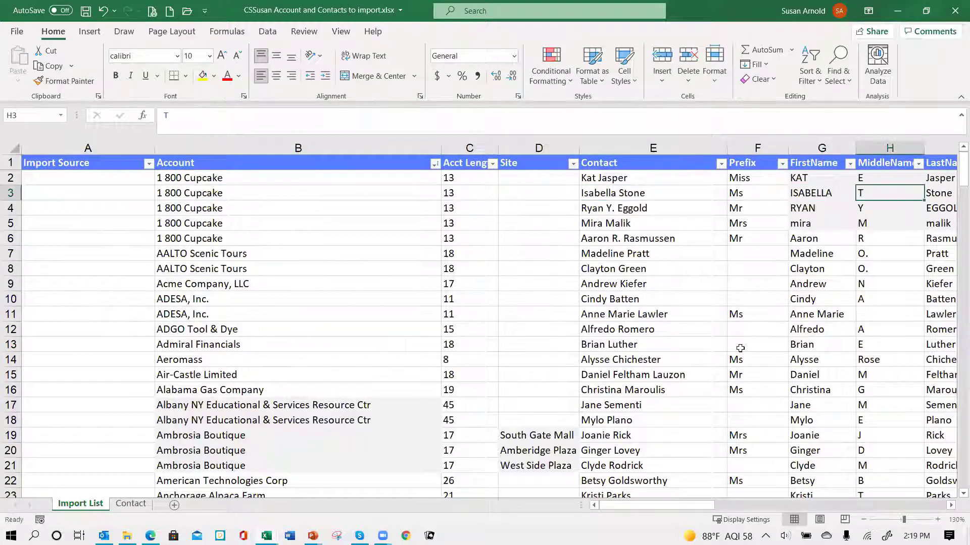
{"action": "key", "text": "Left"}
{"action": "key", "text": "Left"}
{"action": "key", "text": "Left"}
{"action": "key", "text": "Left"}
{"action": "key", "text": "Left"}
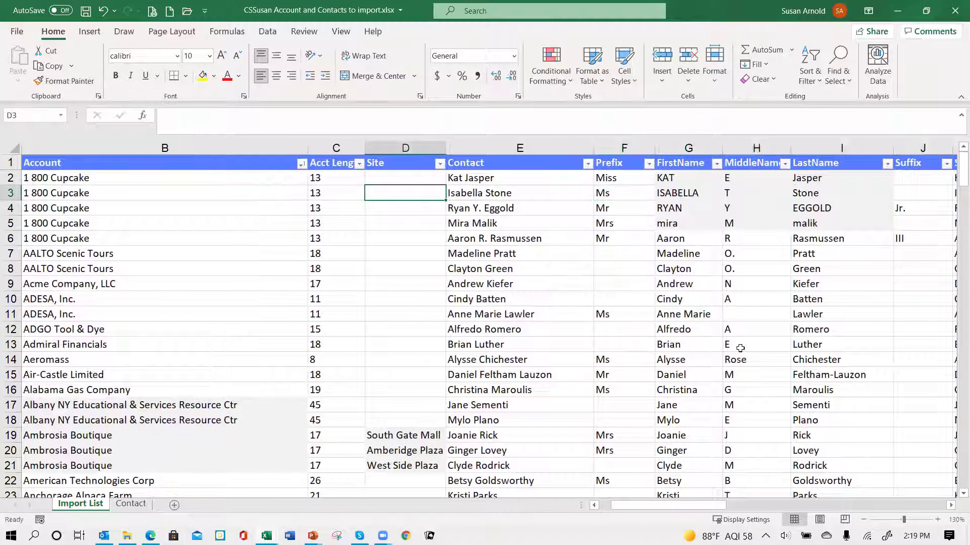
{"action": "key", "text": "Right"}
{"action": "key", "text": "Right"}
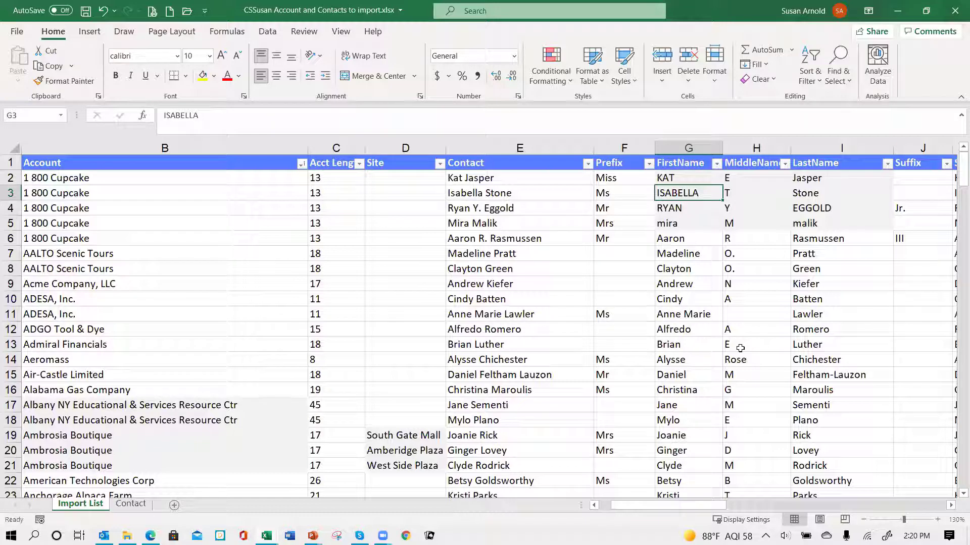
{"action": "key", "text": "Up"}
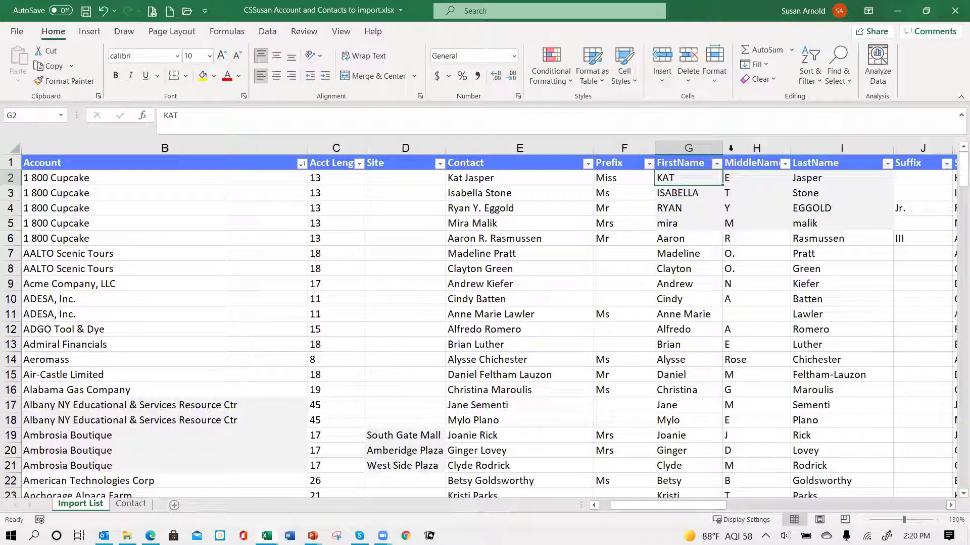
- Insert a blank column between FirstName and MiddleName
{"action": "left_click", "coordinate": [747, 147]}
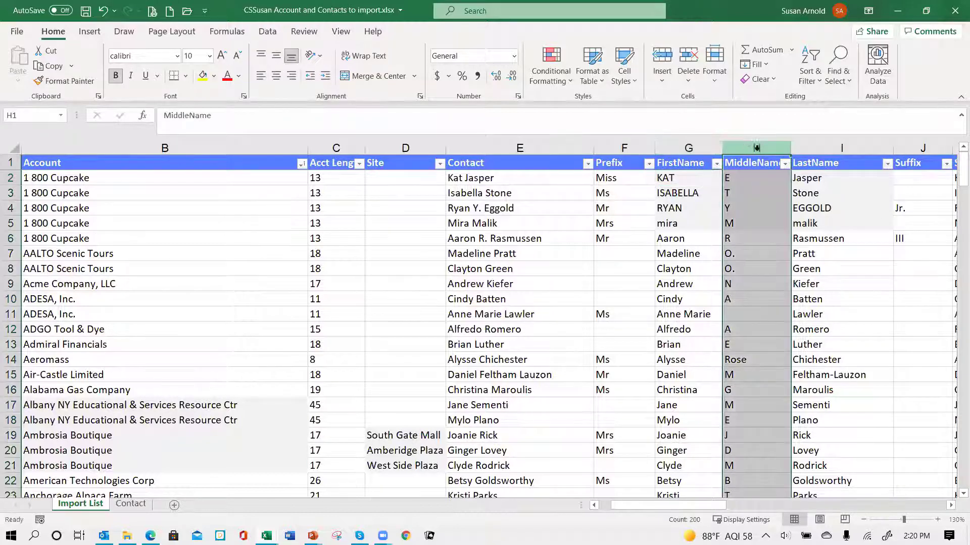
{"action": "key", "text": "ctrl+shift+plus"}
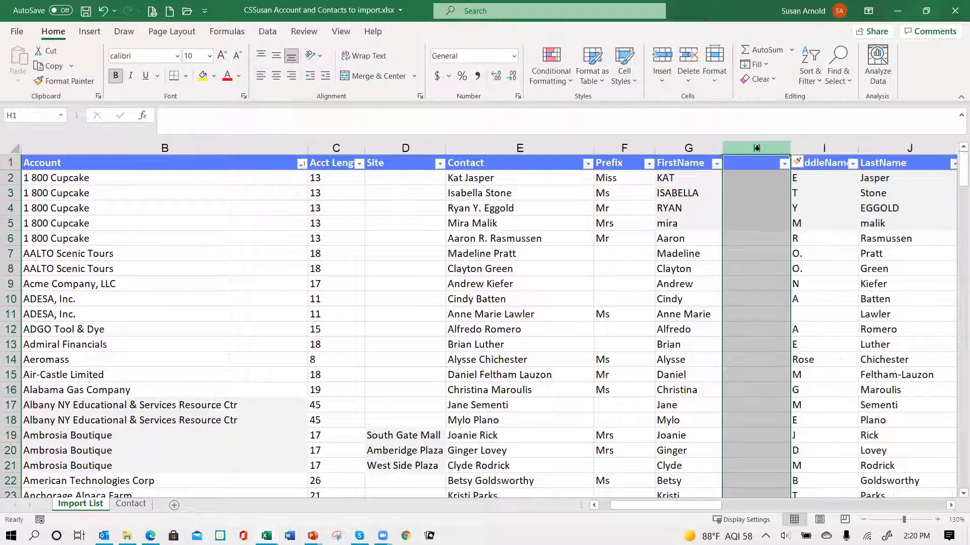
{"action": "key", "text": "Left"}
{"action": "key", "text": "Right"}
- Enter the formula =PROPER(G2) in H2 and fill it down to H5
{"action": "key", "text": "Down"}
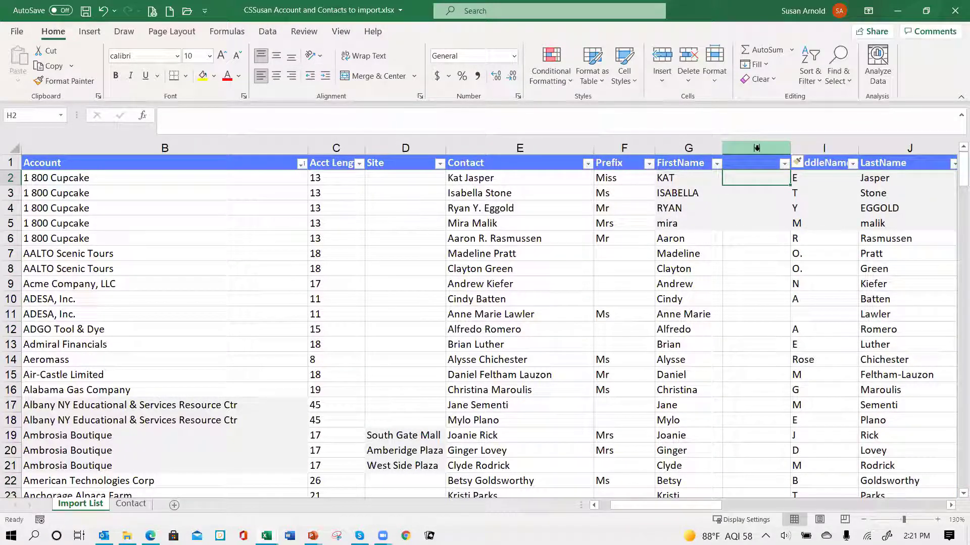
{"action": "type", "text": "="}
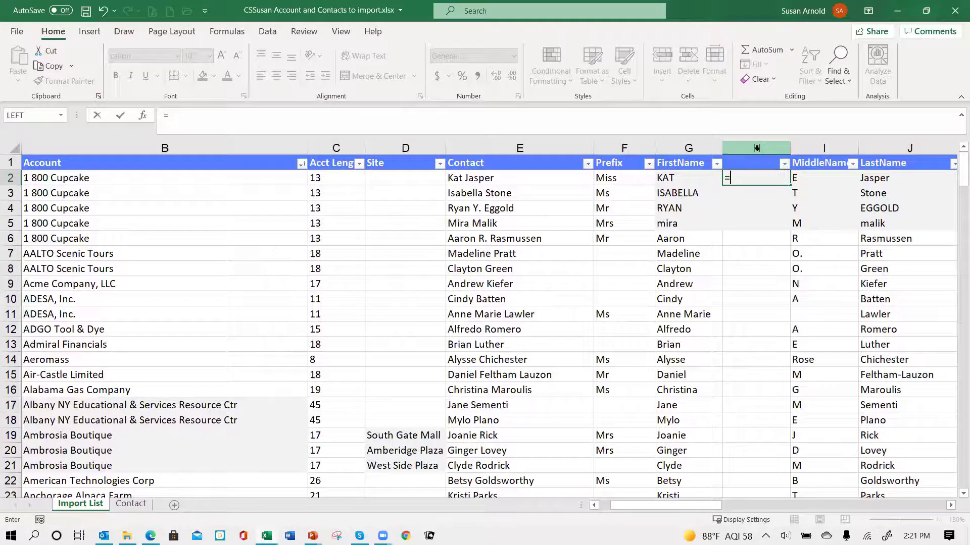
{"action": "type", "text": "prop"}
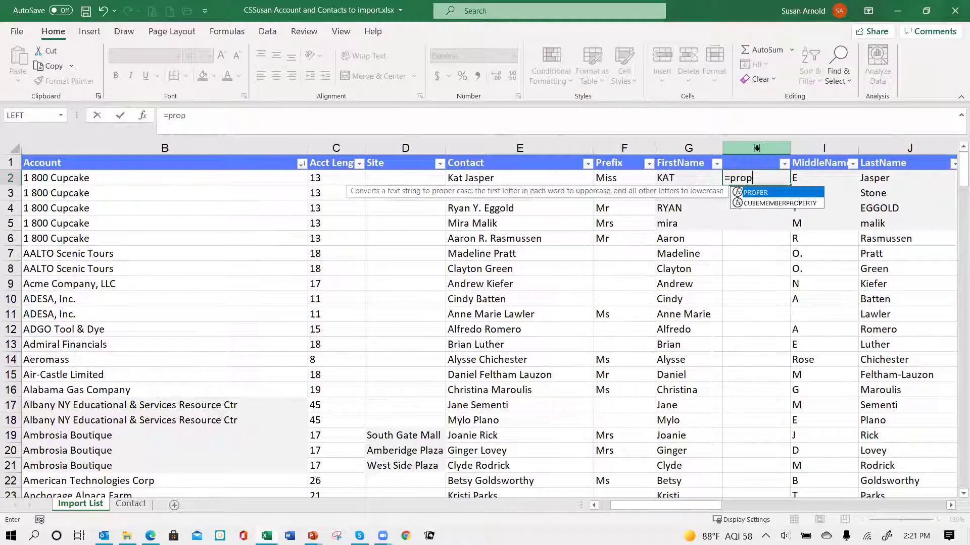
{"action": "type", "text": "er("}
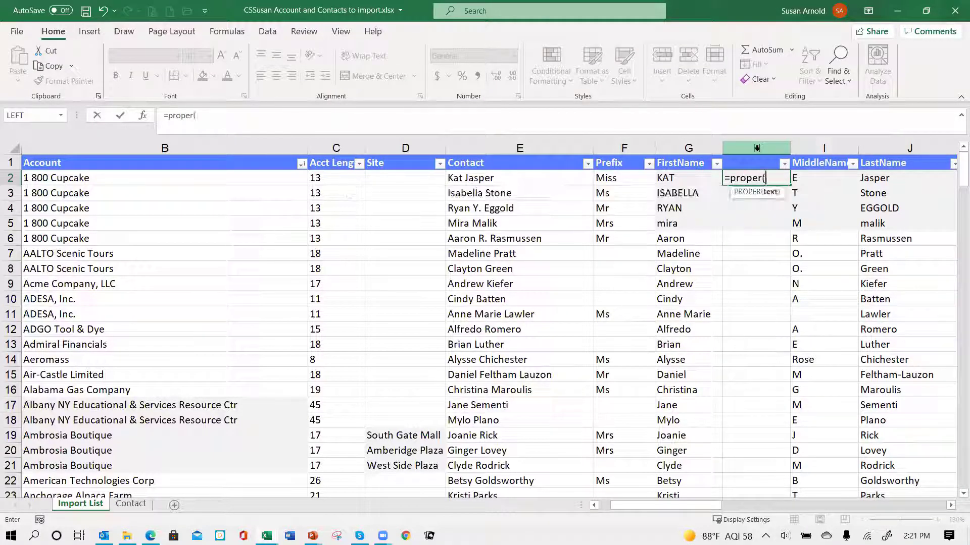
{"action": "key", "text": "Left"}
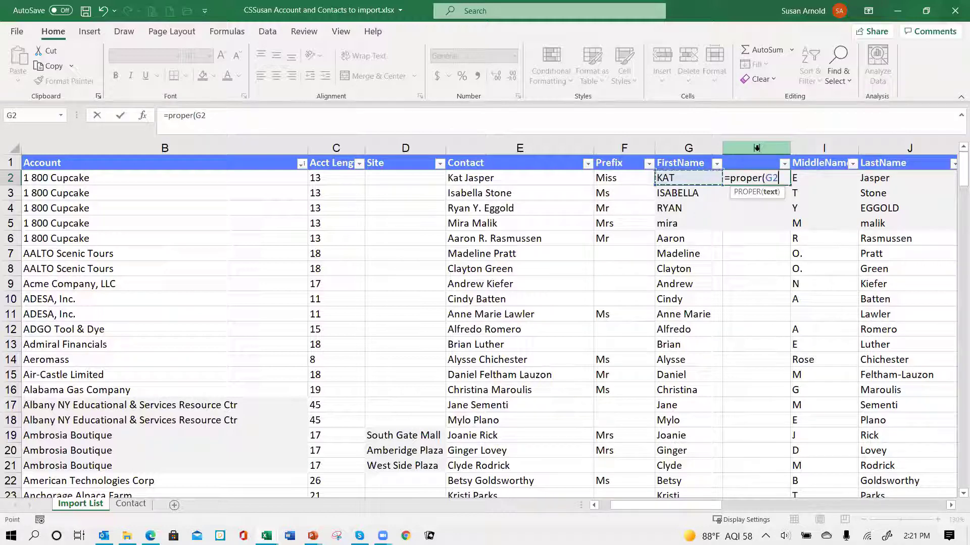
{"action": "type", "text": ")"}
{"action": "key", "text": "ctrl+Return"}
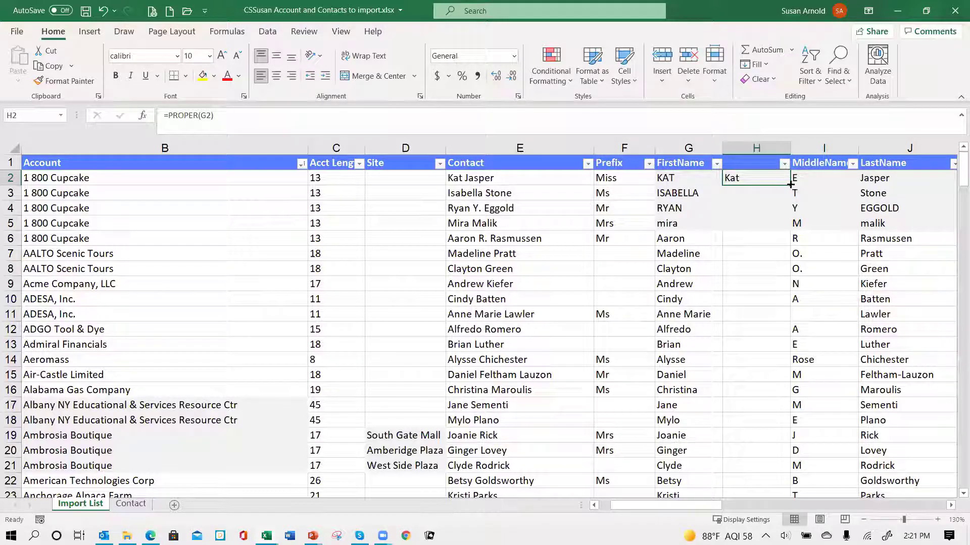
{"action": "left_click_drag", "start_coordinate": [790, 184], "coordinate": [782, 231]}
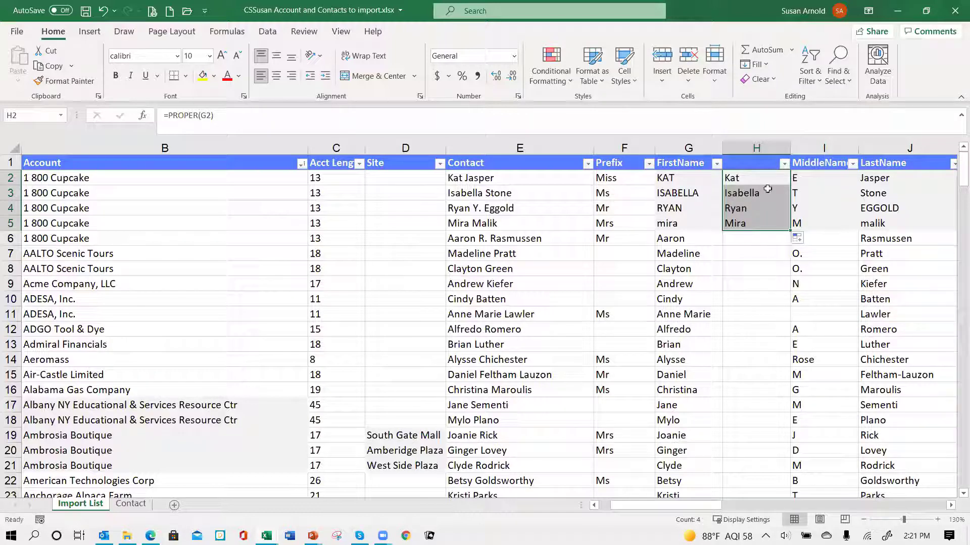
- Rename the FirstName header in G1 to FirstName Upper
{"action": "left_click", "coordinate": [685, 166]}
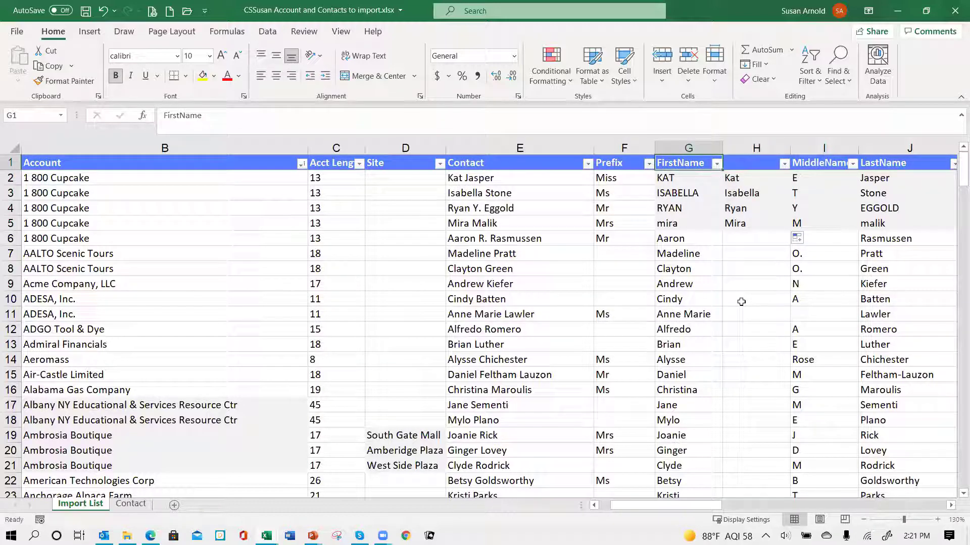
{"action": "key", "text": "F2"}
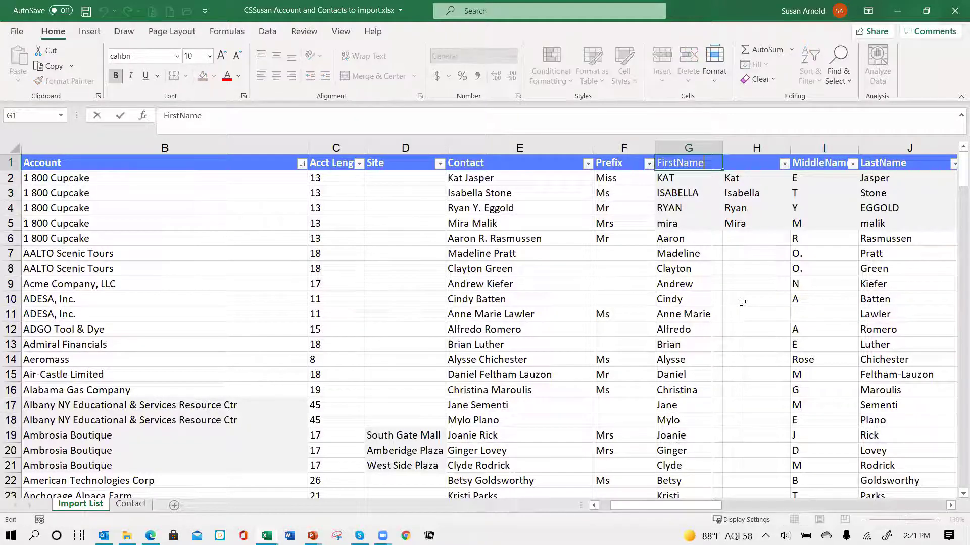
{"action": "type", "text": "Uppoer"}
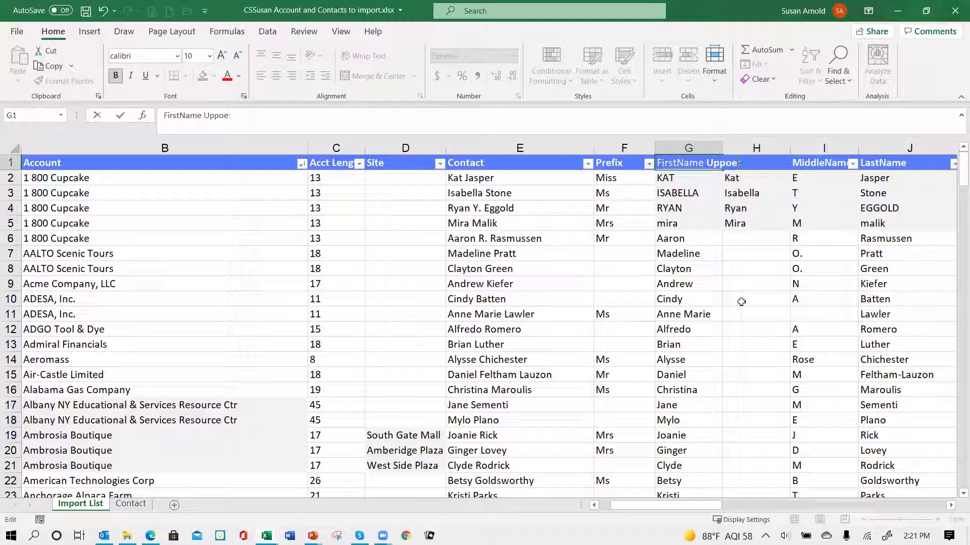
{"action": "key", "text": "BackSpace"}
{"action": "key", "text": "BackSpace"}
{"action": "key", "text": "BackSpace"}
{"action": "type", "text": "e"}
{"action": "key", "text": "Return"}
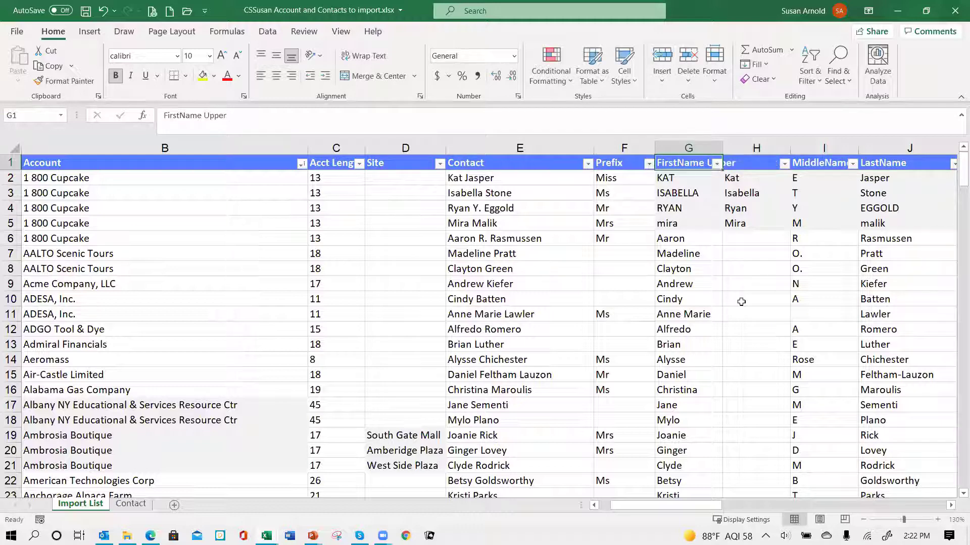
- Give the inserted column H the header First Name
{"action": "key", "text": "Right"}
{"action": "type", "text": "F"}
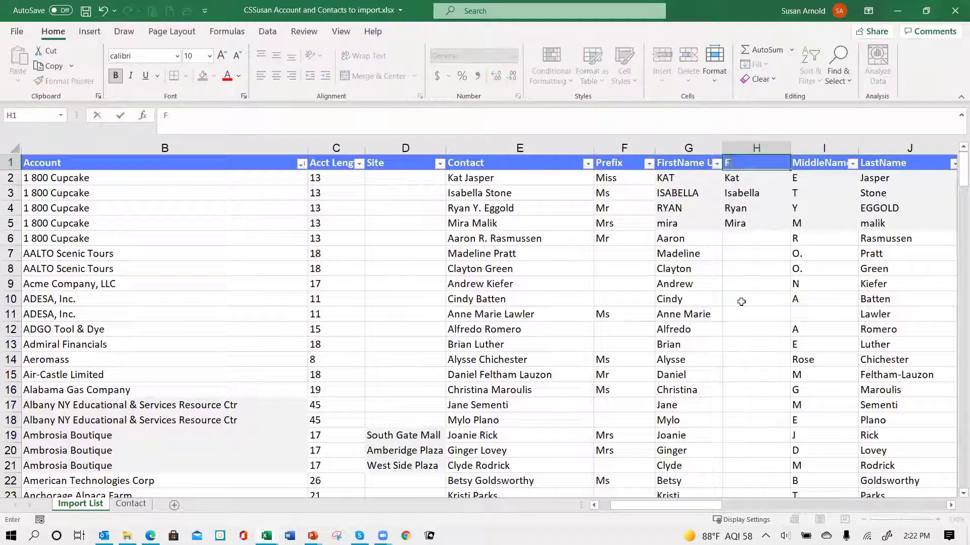
{"action": "type", "text": "irst Name"}
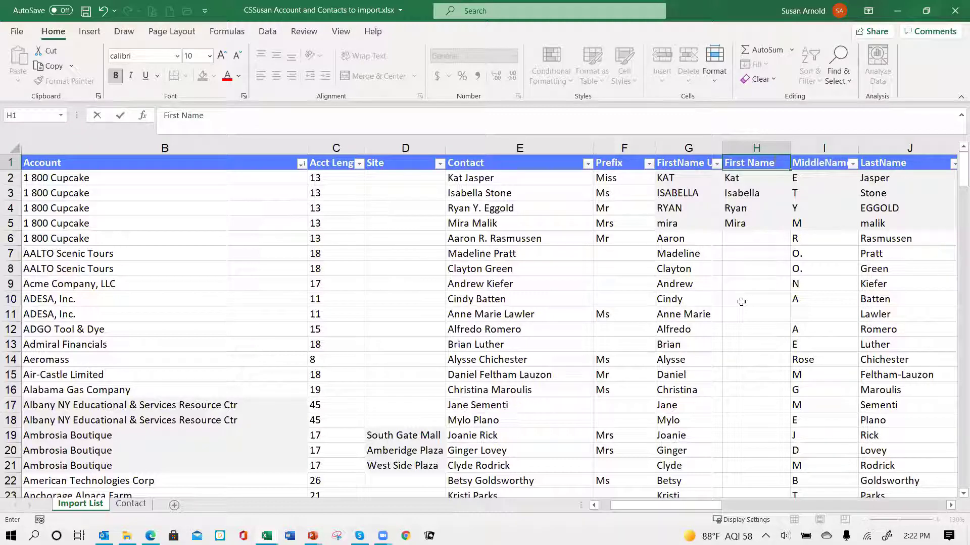
{"action": "key", "text": "Return"}
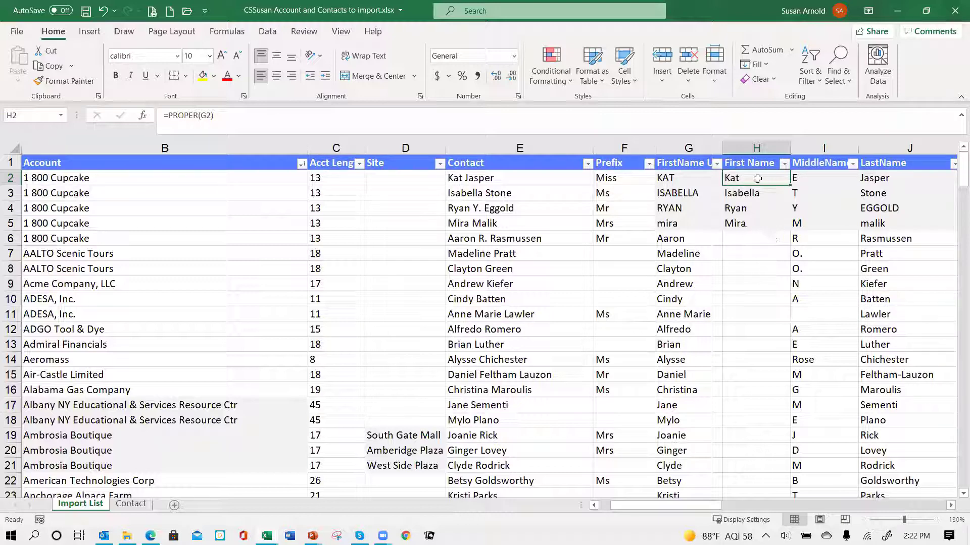
- Replace the PROPER formulas in H2:H5 with their values by copying and pasting values over the same cells
{"action": "left_click_drag", "start_coordinate": [755, 177], "coordinate": [755, 227]}
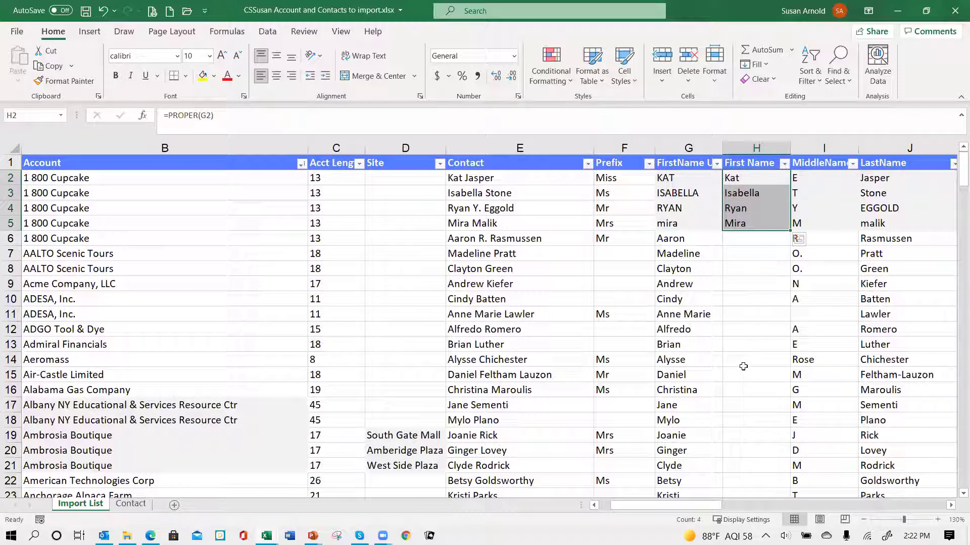
{"action": "key", "text": "ctrl+c"}
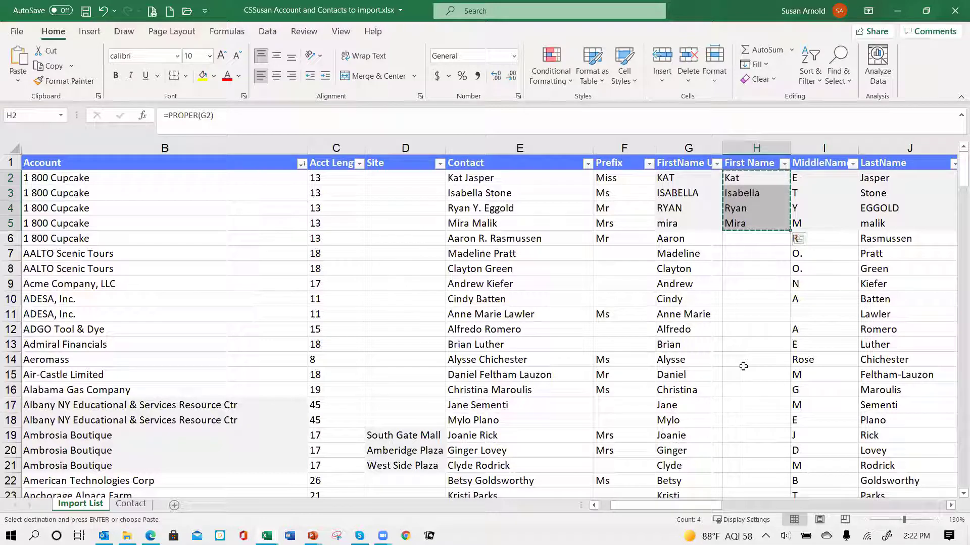
{"action": "right_click", "coordinate": [745, 194]}
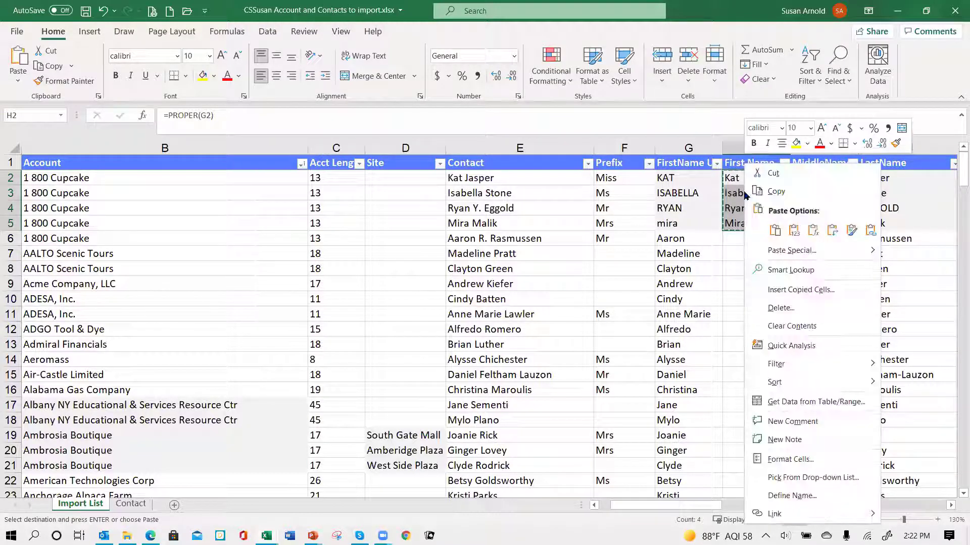
{"action": "left_click", "coordinate": [794, 232]}
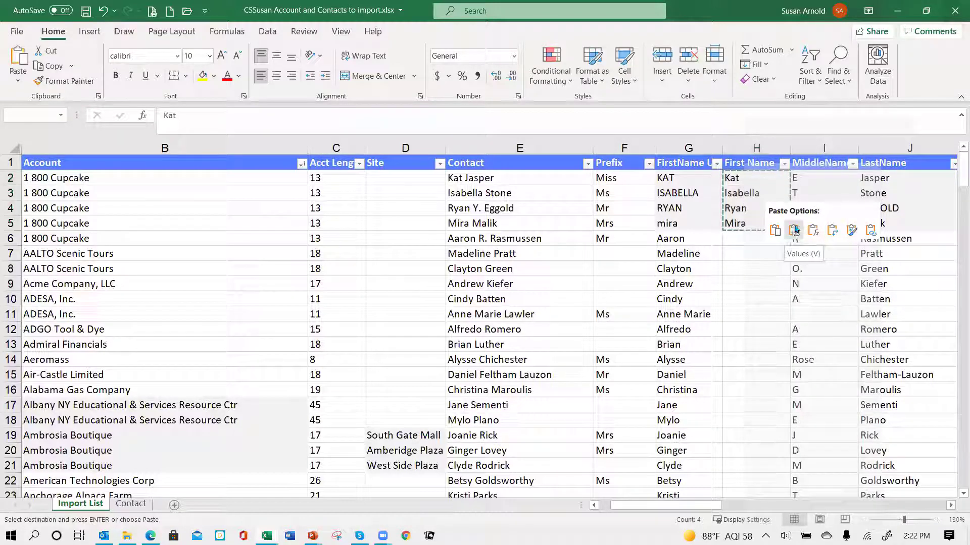
{"action": "left_click", "coordinate": [746, 196]}
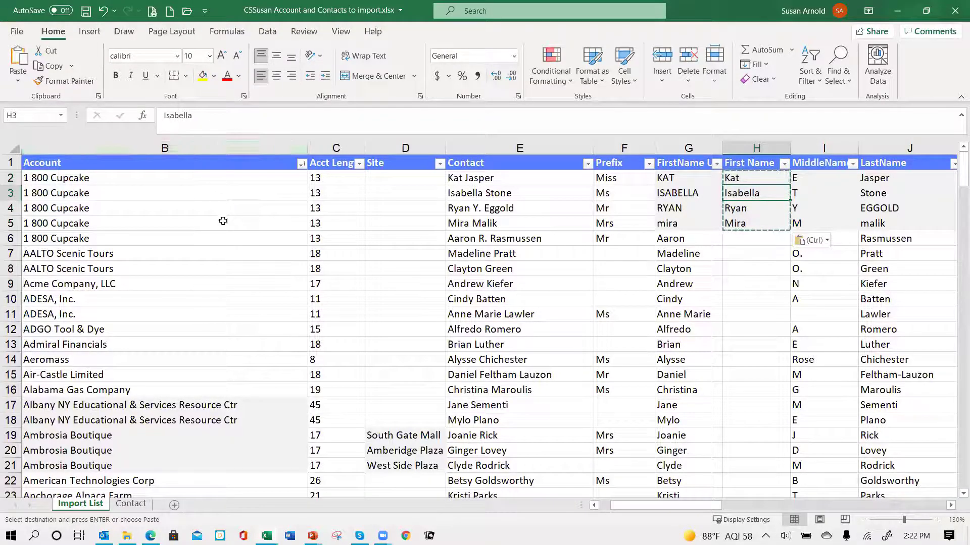
{"action": "key", "text": "Escape"}
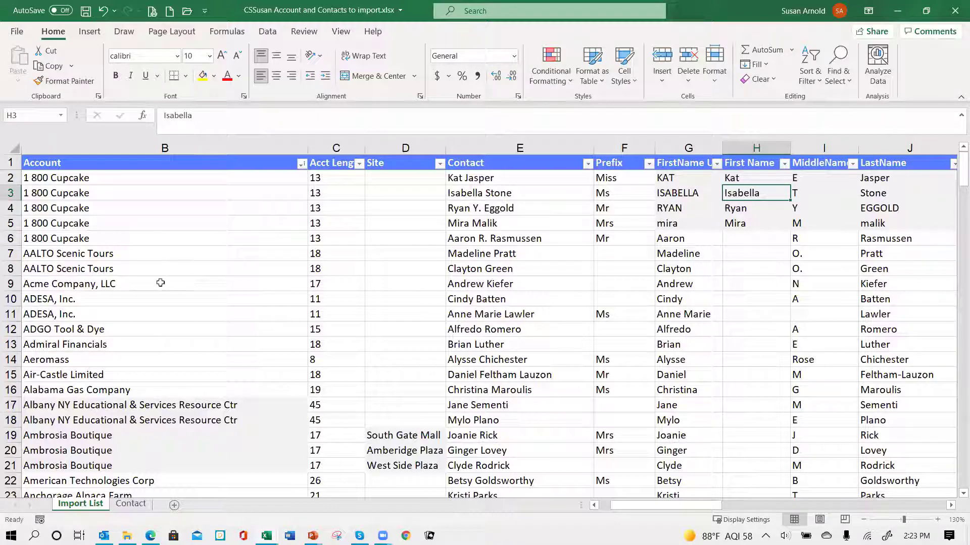
- Look through the Account column from Acme Company, LLC down past the Brambleberry Tea Co rows and return to row 2
{"action": "left_click", "coordinate": [110, 283]}
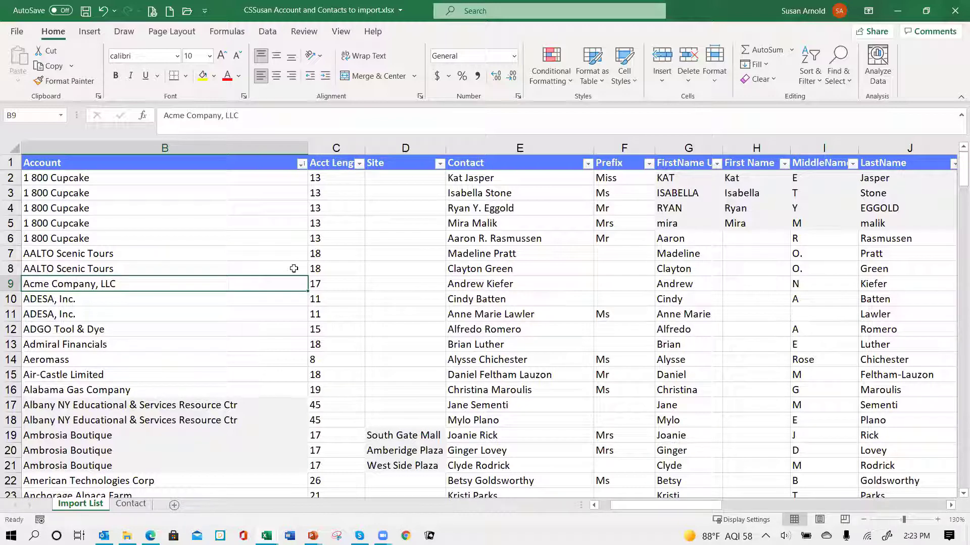
{"action": "left_click", "coordinate": [91, 254]}
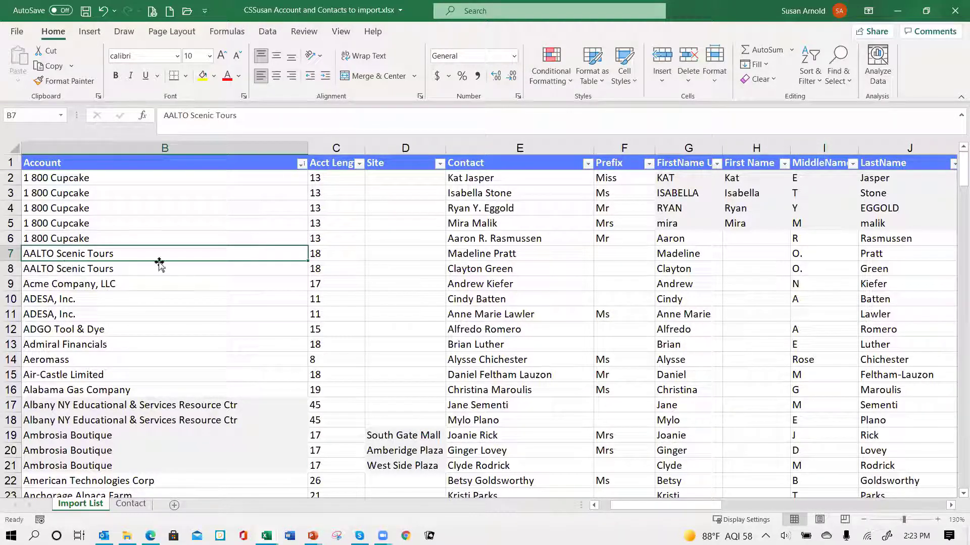
{"action": "scroll", "coordinate": [203, 326], "scroll_direction": "down", "scroll_amount": 1}
{"action": "scroll", "coordinate": [203, 326], "scroll_direction": "down", "scroll_amount": 4}
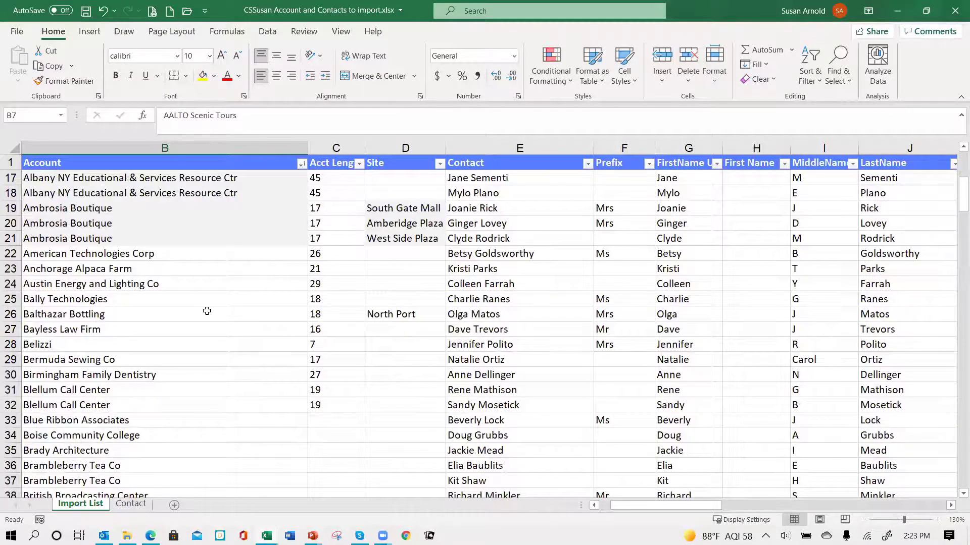
{"action": "scroll", "coordinate": [207, 311], "scroll_direction": "up", "scroll_amount": 5}
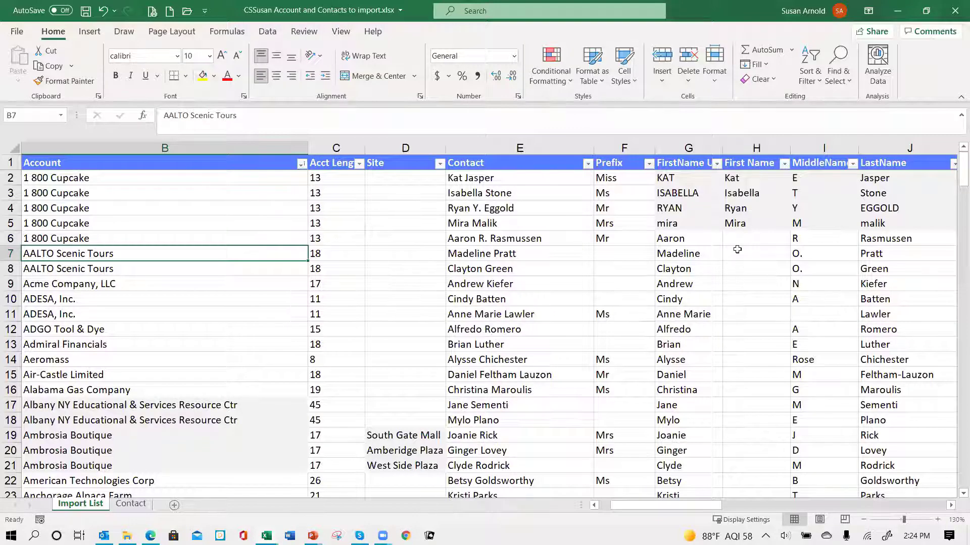
- Delete the inserted First Name column H
{"action": "left_click", "coordinate": [754, 148]}
{"action": "key", "text": "alt+e"}
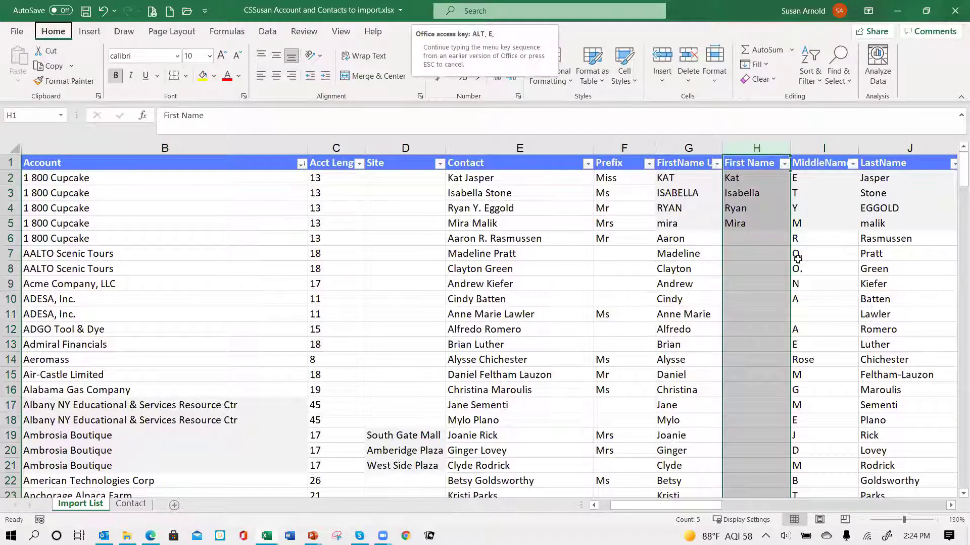
{"action": "key", "text": "d"}
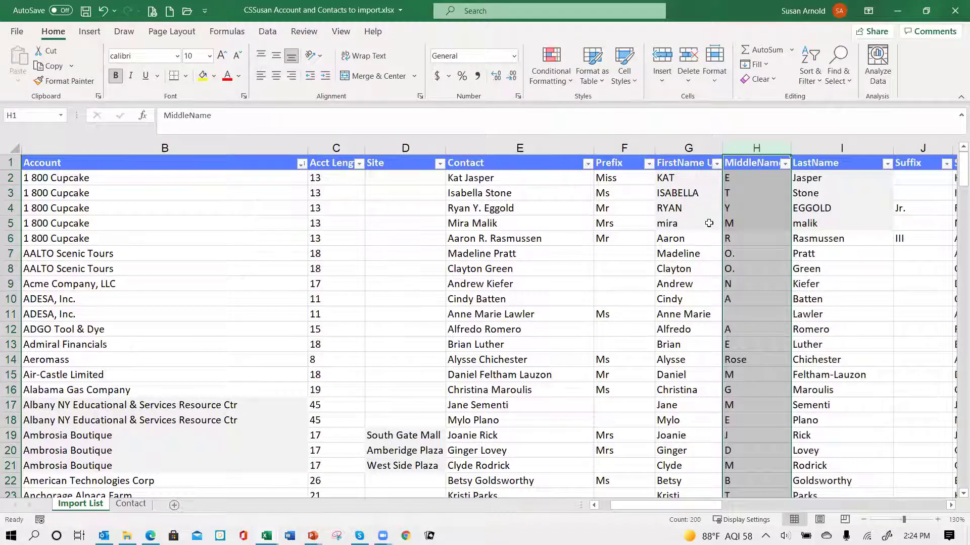
- Retype the first names in G2:G5 in proper case, with only the initial letter of each capitalized
{"action": "left_click", "coordinate": [675, 178]}
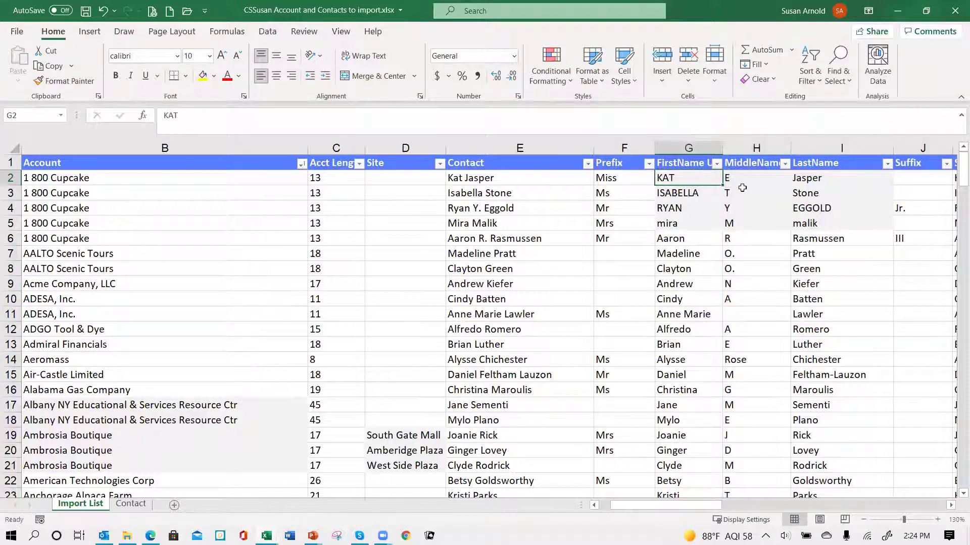
{"action": "type", "text": "Kat"}
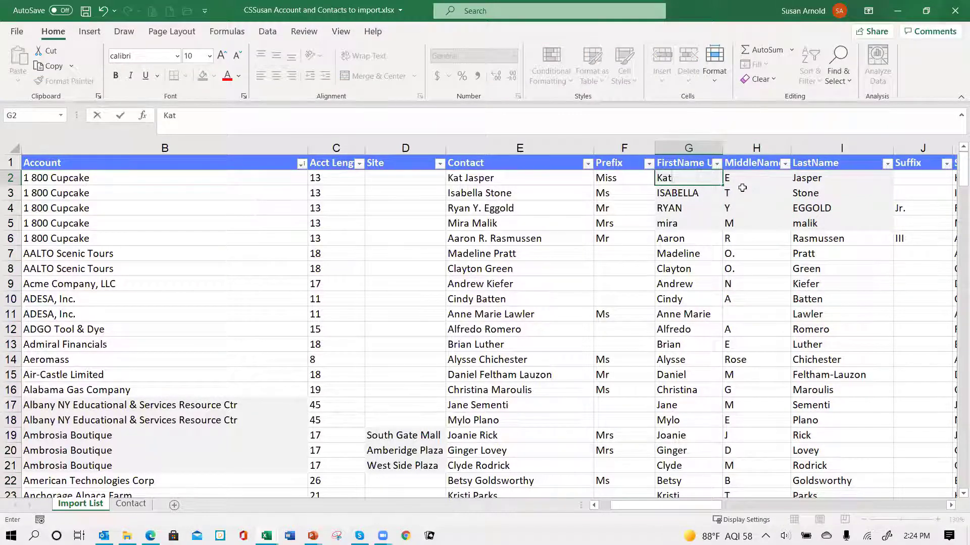
{"action": "key", "text": "Return"}
{"action": "type", "text": "Isab"}
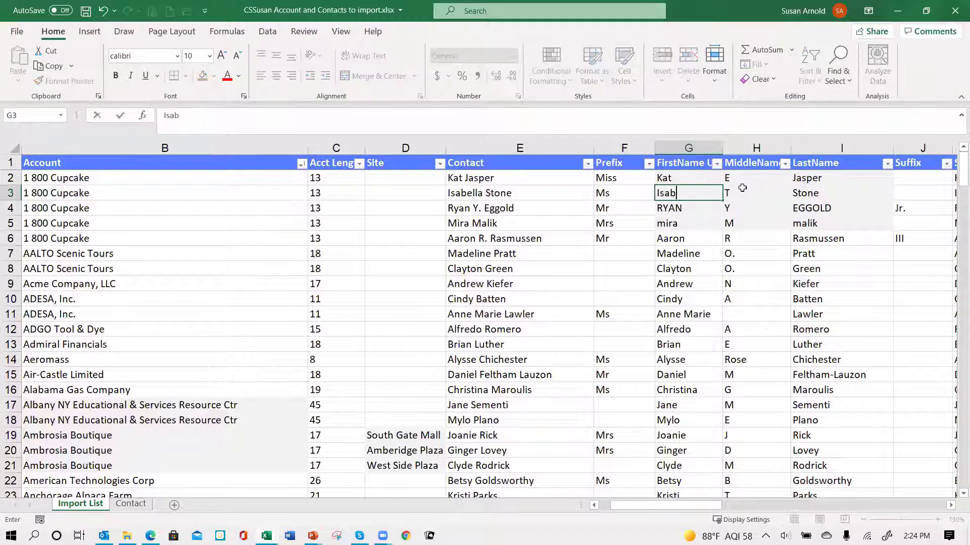
{"action": "type", "text": "ella"}
{"action": "key", "text": "Return"}
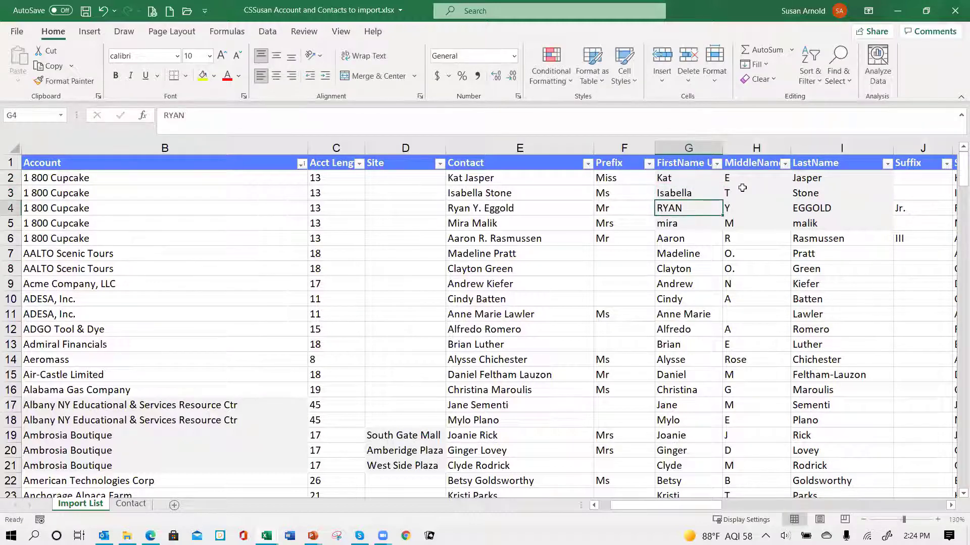
{"action": "type", "text": "Ryan"}
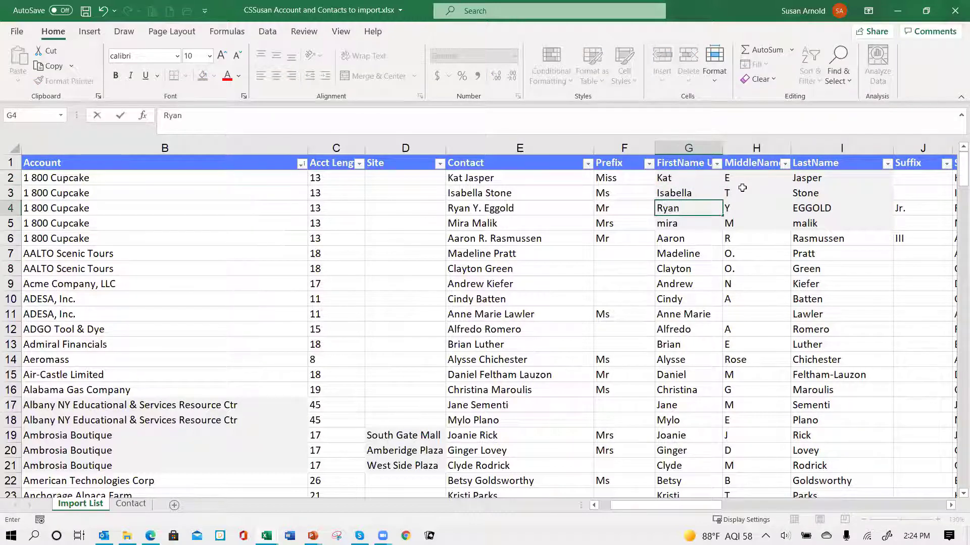
{"action": "key", "text": "Return"}
{"action": "type", "text": "M"}
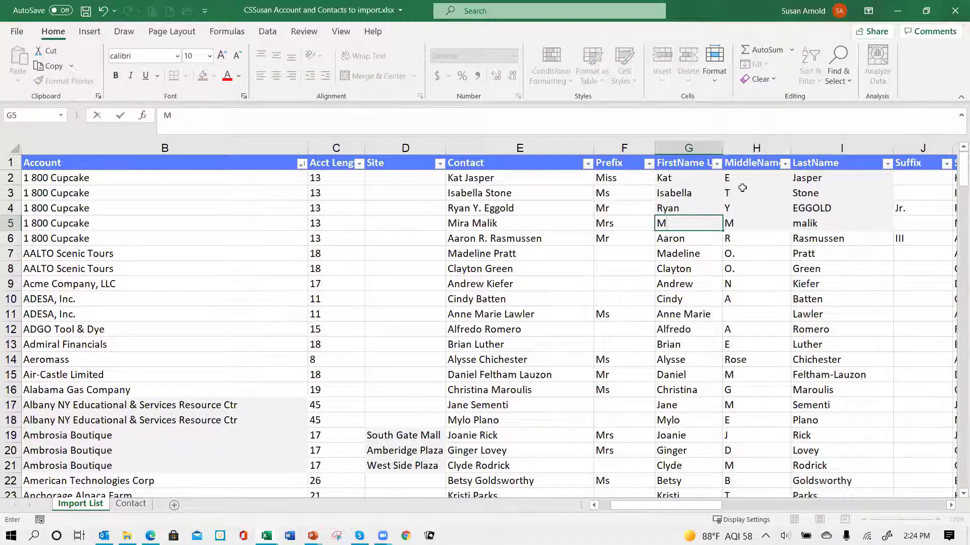
{"action": "type", "text": "ira"}
{"action": "key", "text": "ctrl+Return"}
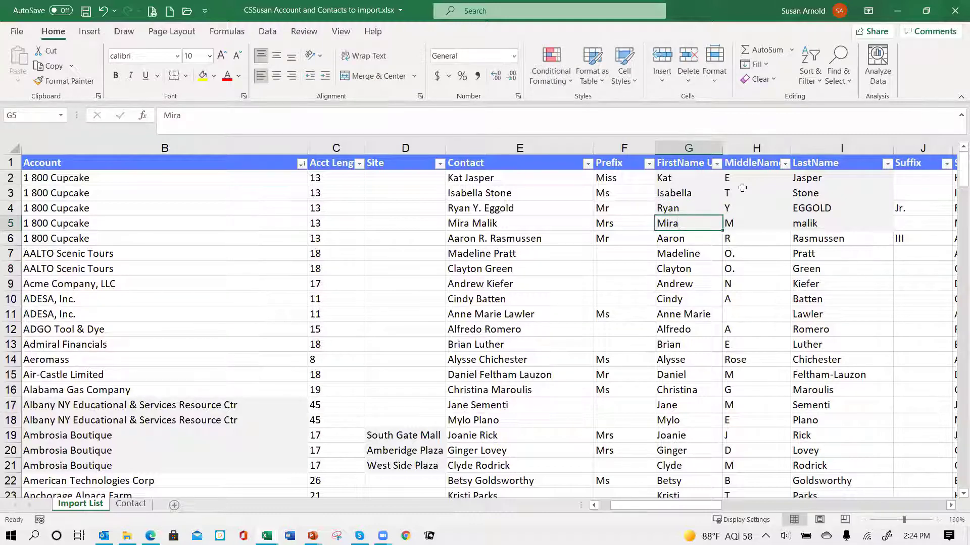
- Insert four blank columns between Contact and Prefix, plus two more blank columns at column G
{"action": "key", "text": "Left"}
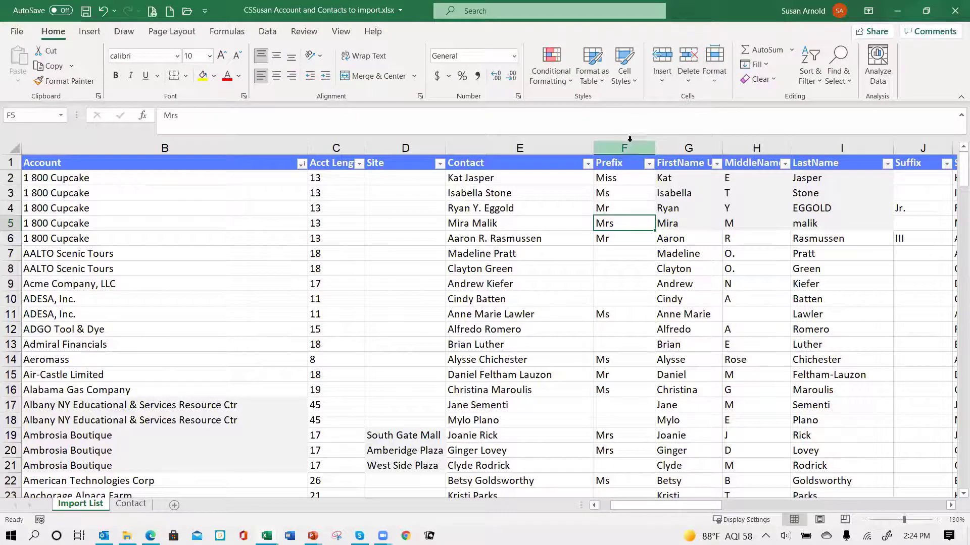
{"action": "left_click_drag", "start_coordinate": [629, 141], "coordinate": [813, 162]}
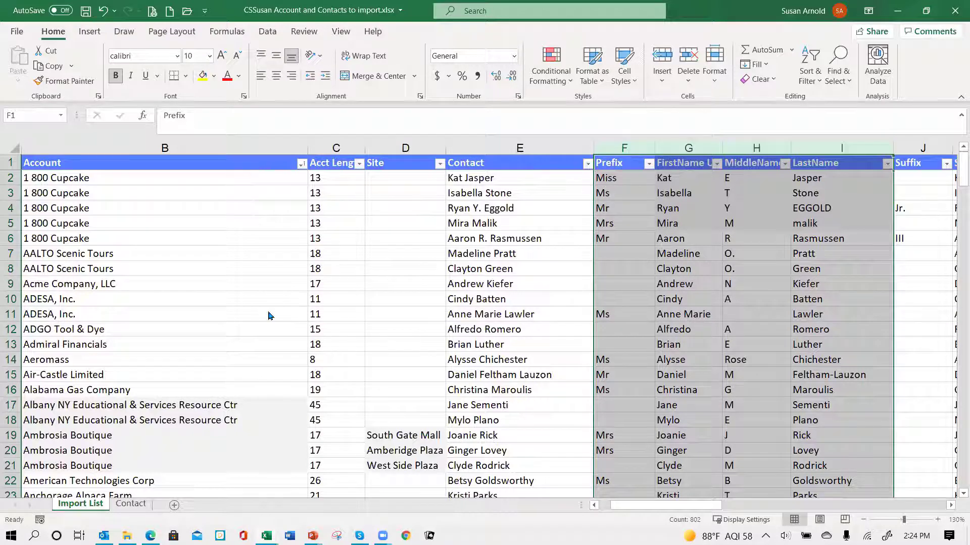
{"action": "key", "text": "ctrl+shift+equal"}
{"action": "scroll", "coordinate": [268, 312], "scroll_direction": "right", "scroll_amount": 5}
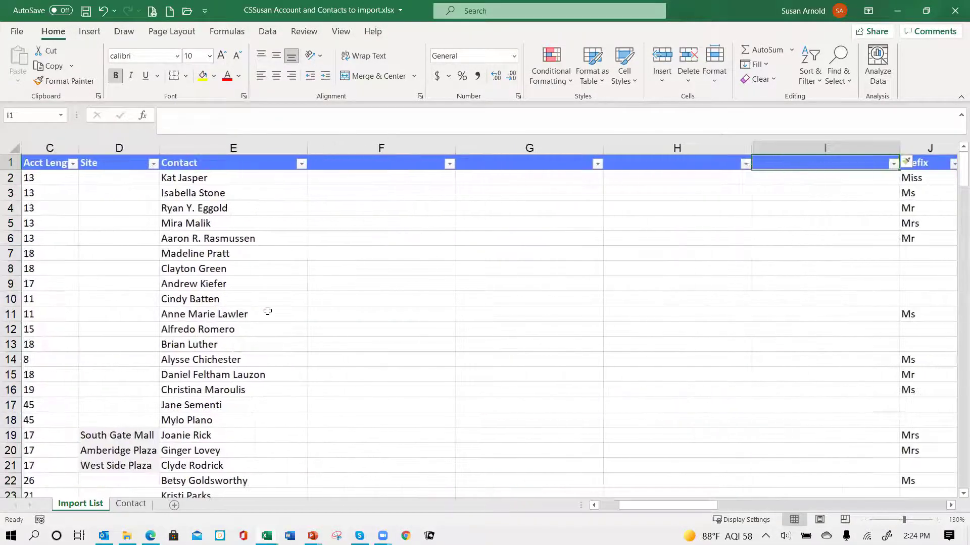
{"action": "key", "text": "Left"}
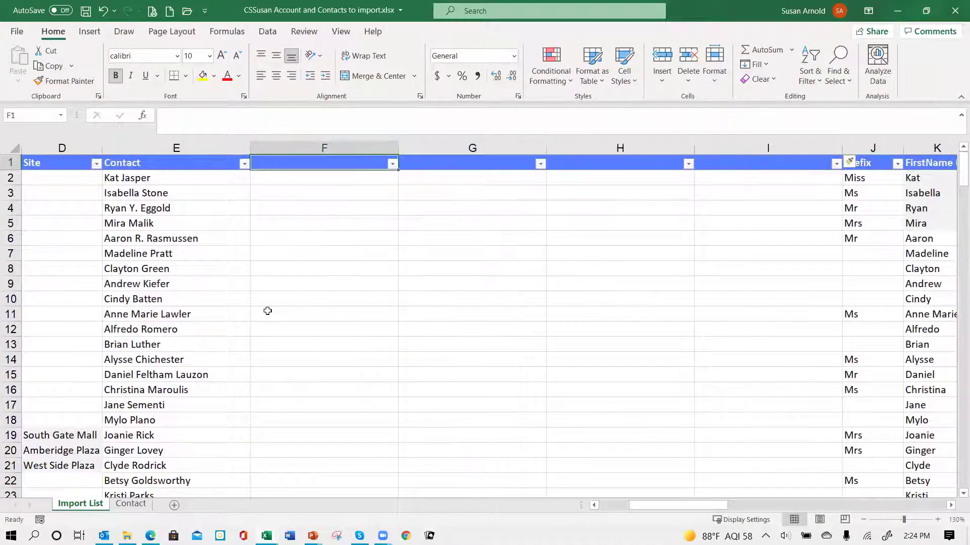
{"action": "left_click", "coordinate": [472, 147]}
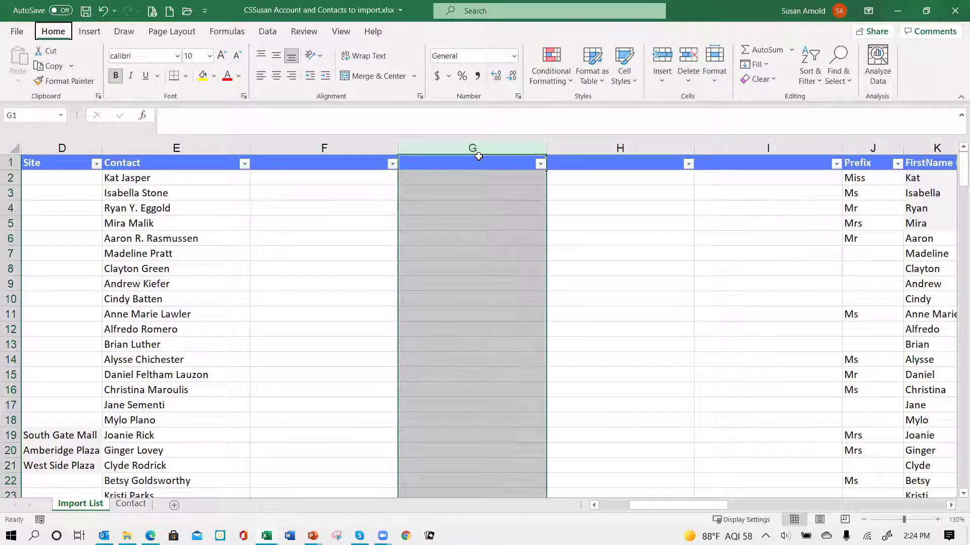
{"action": "key", "text": "ctrl+z"}
{"action": "key", "text": "ctrl+z"}
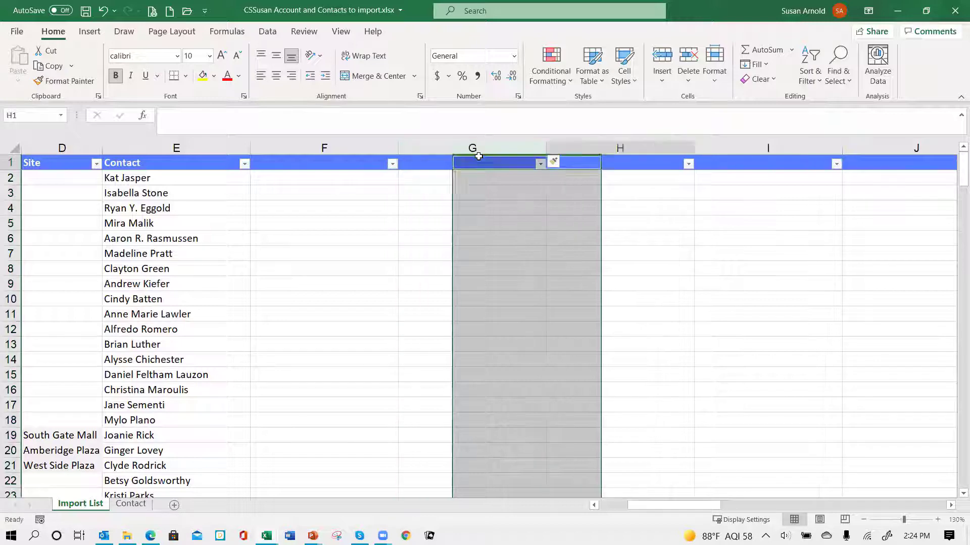
- Check the blank columns inserted between Contact and Prefix and return to the first contact in E2
{"action": "key", "text": "ctrl+Right"}
{"action": "key", "text": "Left"}
{"action": "key", "text": "Left"}
{"action": "key", "text": "Left"}
{"action": "key", "text": "Left"}
{"action": "key", "text": "Left"}
{"action": "key", "text": "Left"}
{"action": "key", "text": "Left"}
{"action": "key", "text": "Left"}
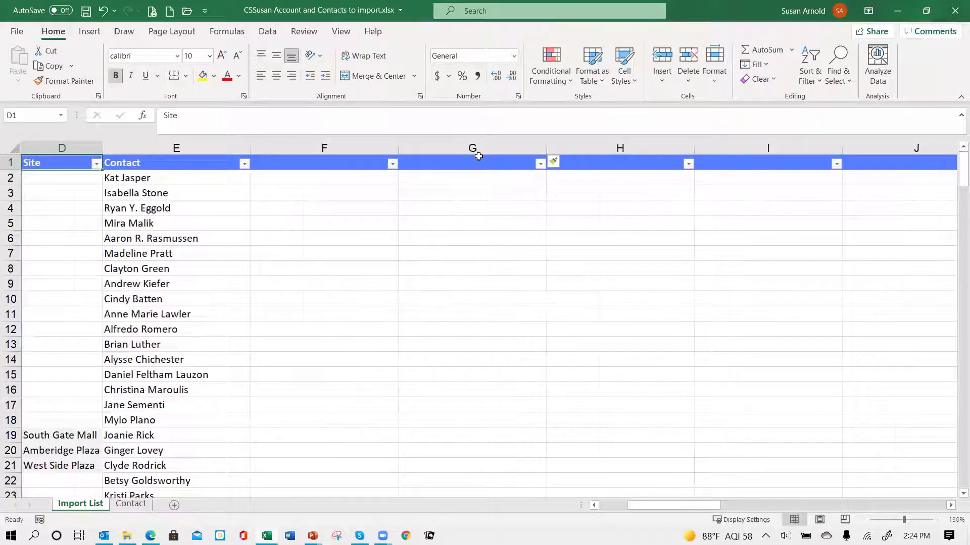
{"action": "key", "text": "Left"}
{"action": "key", "text": "Right"}
{"action": "key", "text": "Right"}
{"action": "key", "text": "Down"}
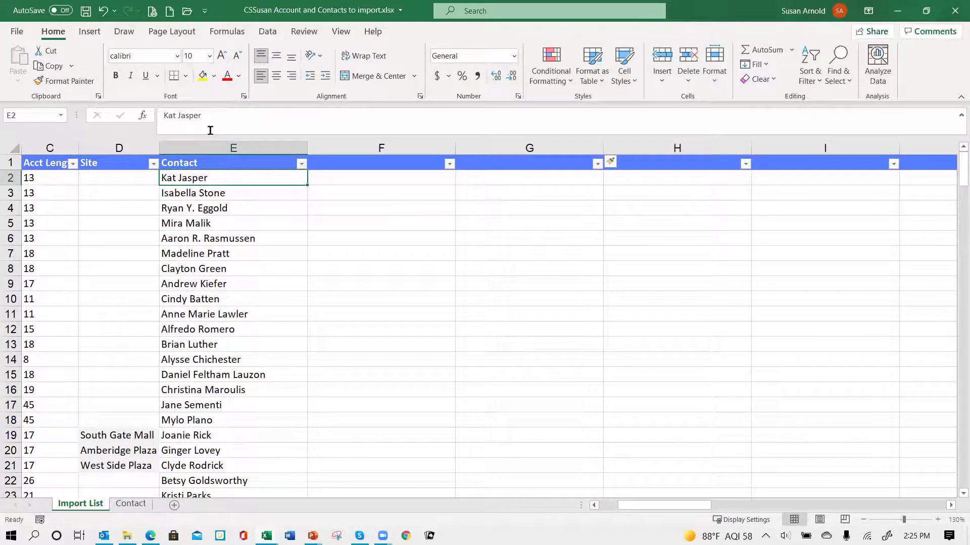
- Start Text to Columns on the Contact column as Delimited, using Space instead of Tab as the delimiter
{"action": "left_click", "coordinate": [220, 145]}
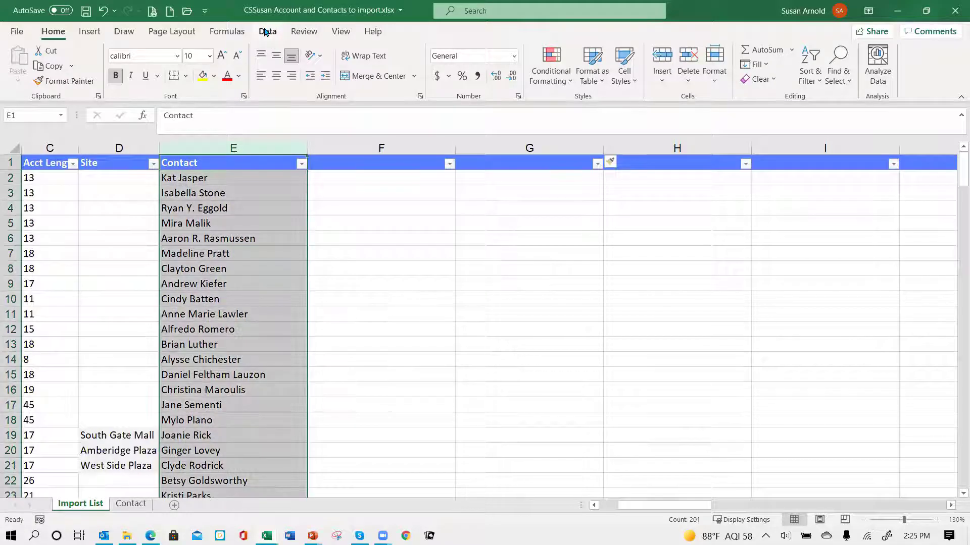
{"action": "left_click", "coordinate": [264, 31]}
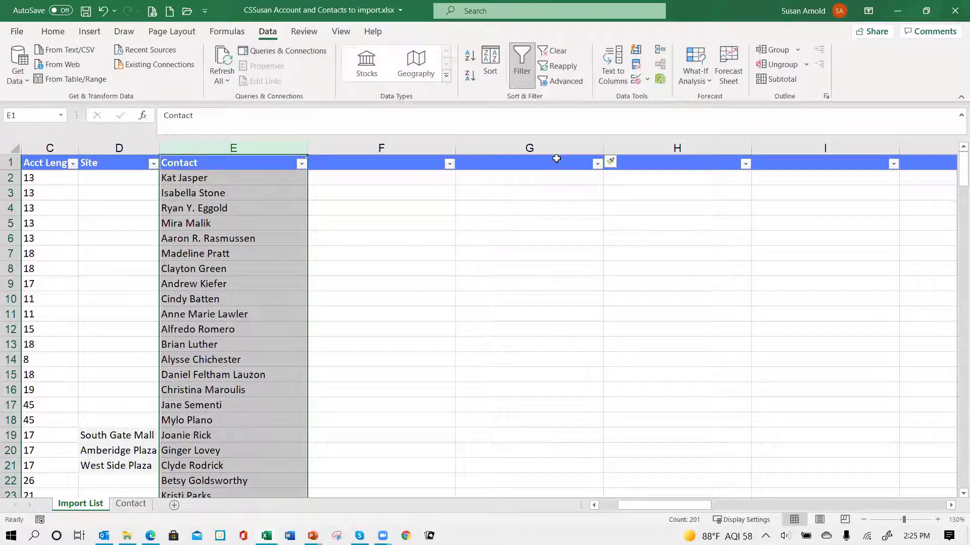
{"action": "left_click", "coordinate": [614, 77]}
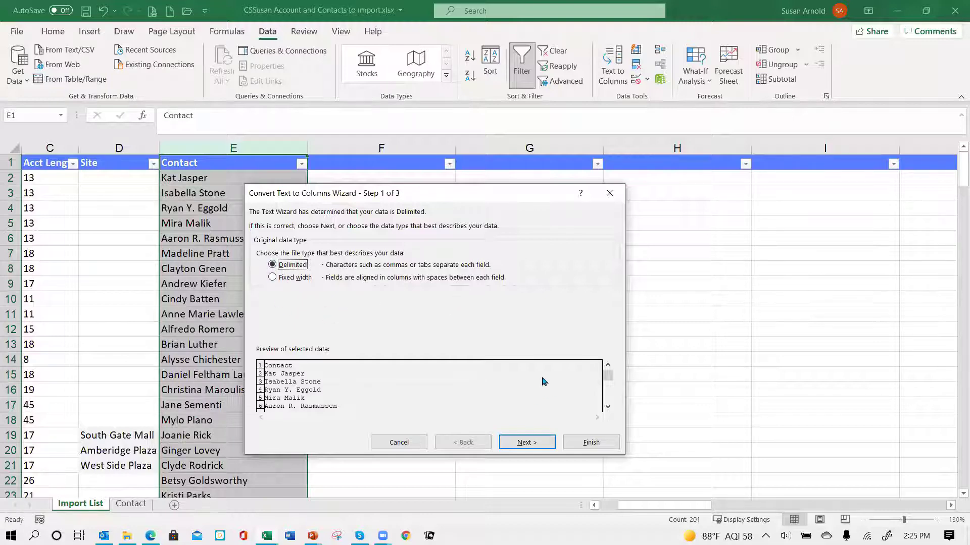
{"action": "left_click", "coordinate": [526, 444]}
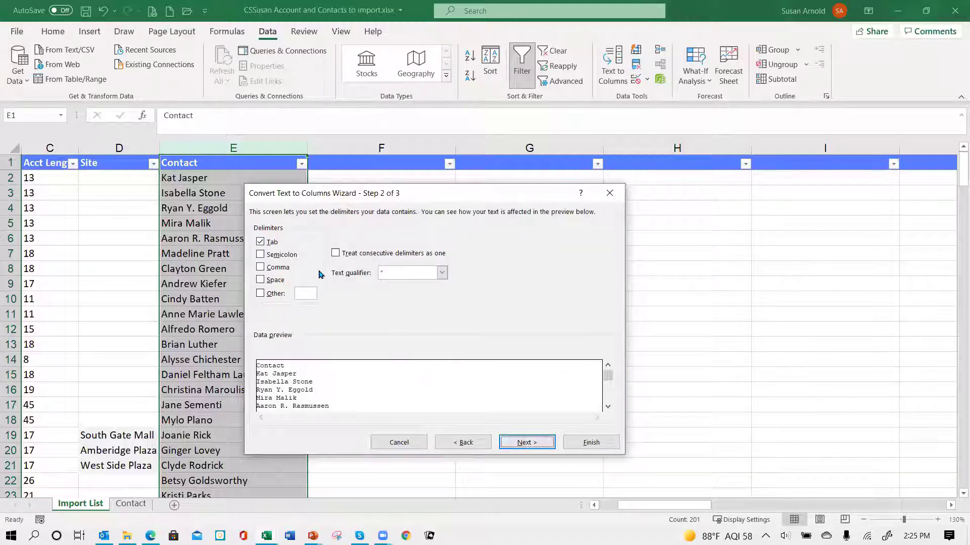
{"action": "left_click", "coordinate": [261, 243]}
{"action": "left_click", "coordinate": [260, 280]}
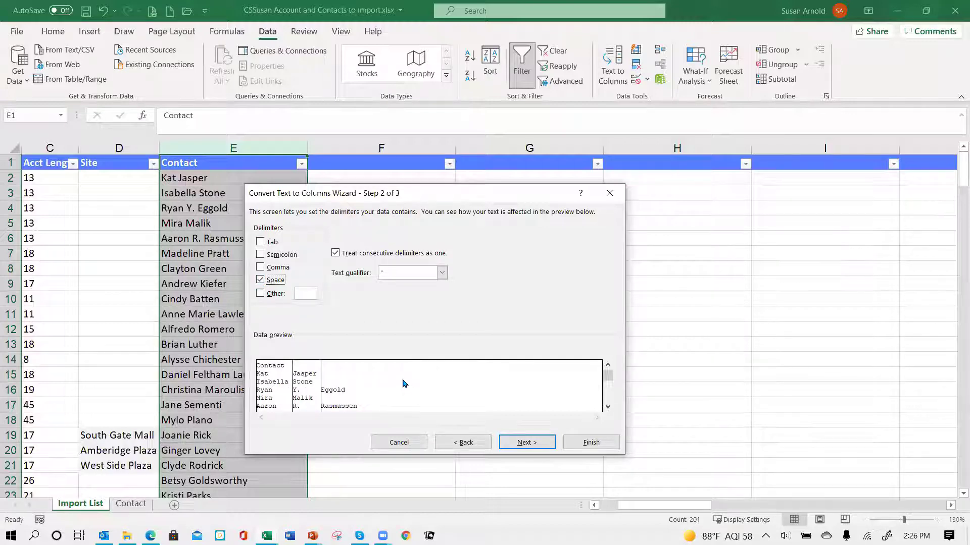
- Look through the data preview to examine how the contact names split at the spaces, especially names with three parts
{"action": "left_click", "coordinate": [611, 407]}
{"action": "left_click", "coordinate": [611, 407]}
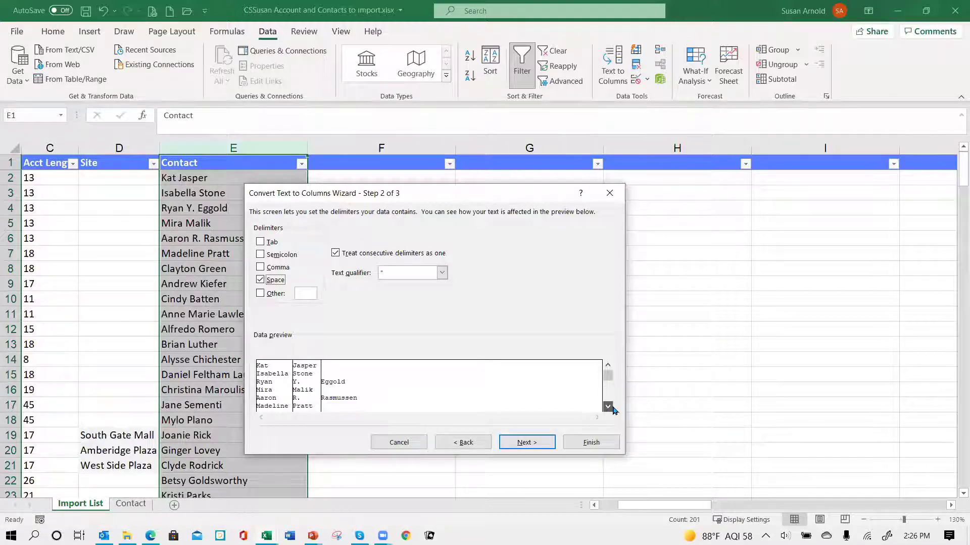
{"action": "left_click", "coordinate": [611, 407]}
{"action": "left_click", "coordinate": [611, 407]}
{"action": "left_click", "coordinate": [611, 407]}
{"action": "left_click", "coordinate": [611, 407]}
{"action": "left_click", "coordinate": [611, 407]}
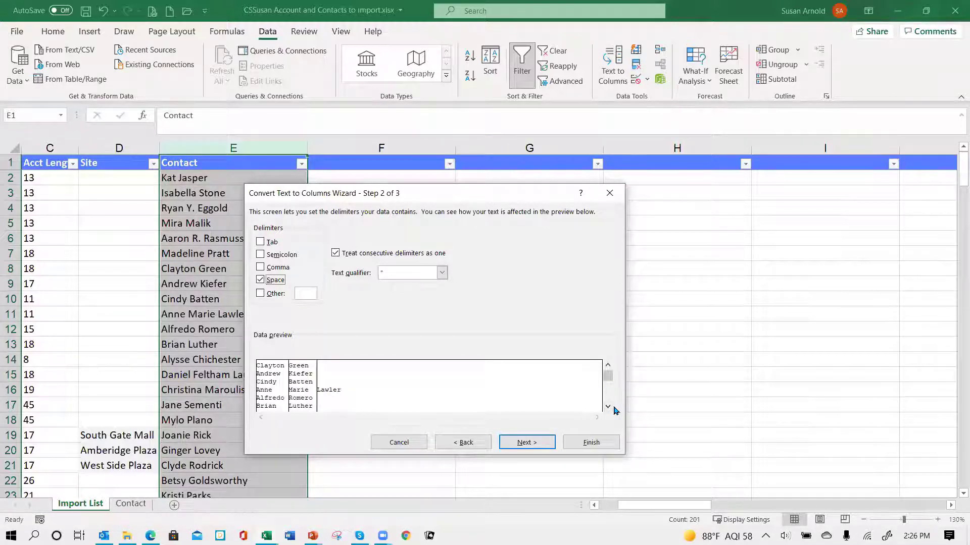
{"action": "left_click", "coordinate": [609, 407]}
{"action": "left_click", "coordinate": [608, 407]}
{"action": "left_click", "coordinate": [609, 408]}
{"action": "left_click", "coordinate": [608, 407]}
{"action": "left_click", "coordinate": [609, 407]}
{"action": "left_click", "coordinate": [609, 408]}
{"action": "left_click", "coordinate": [609, 408]}
{"action": "left_click", "coordinate": [608, 407]}
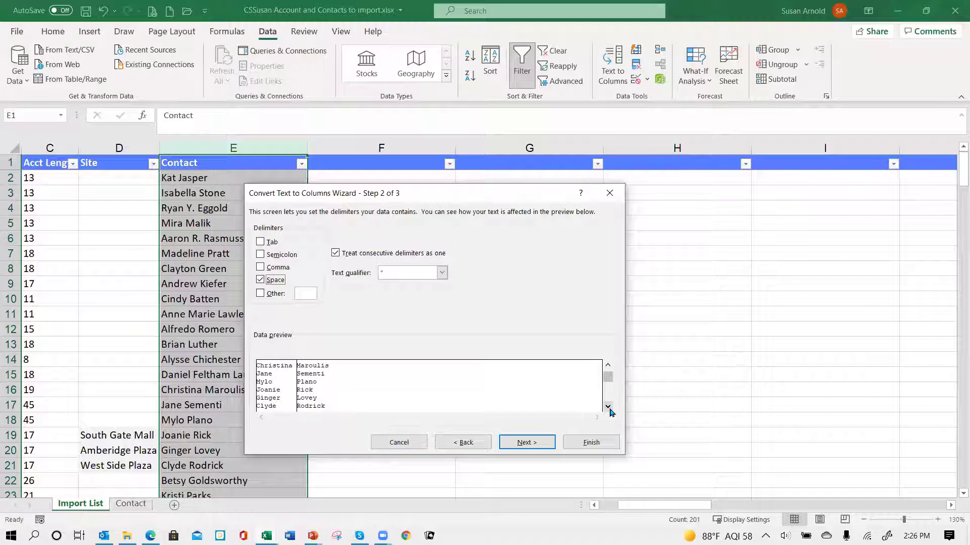
{"action": "left_click", "coordinate": [608, 407]}
{"action": "left_click", "coordinate": [608, 408]}
{"action": "left_click", "coordinate": [609, 408]}
{"action": "left_click", "coordinate": [609, 408]}
{"action": "left_click", "coordinate": [609, 408]}
{"action": "left_click", "coordinate": [609, 408]}
{"action": "left_click", "coordinate": [608, 407]}
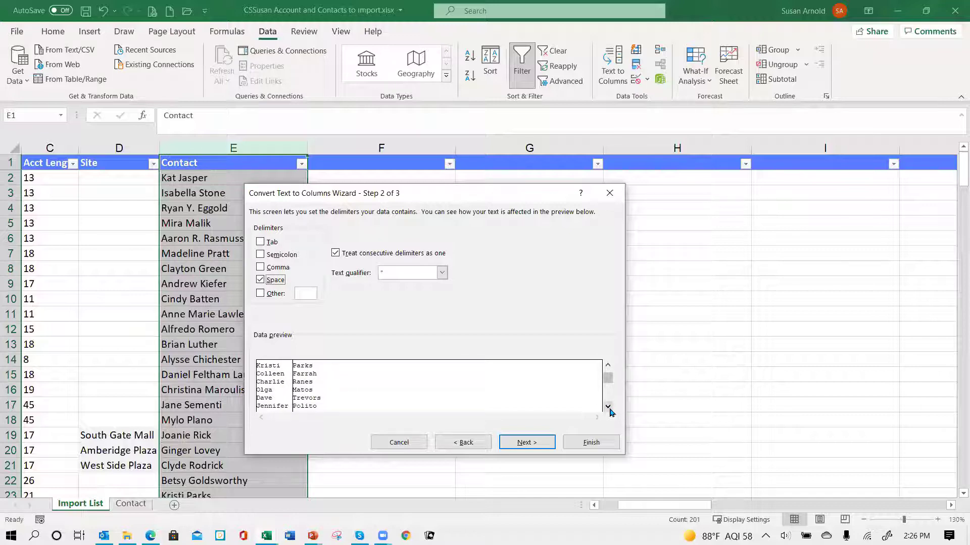
{"action": "left_click", "coordinate": [607, 367]}
{"action": "left_click", "coordinate": [608, 367]}
{"action": "left_click", "coordinate": [608, 368]}
{"action": "left_click", "coordinate": [607, 367]}
{"action": "left_click", "coordinate": [607, 368]}
{"action": "left_click", "coordinate": [607, 367]}
{"action": "left_click", "coordinate": [608, 367]}
{"action": "left_click", "coordinate": [608, 367]}
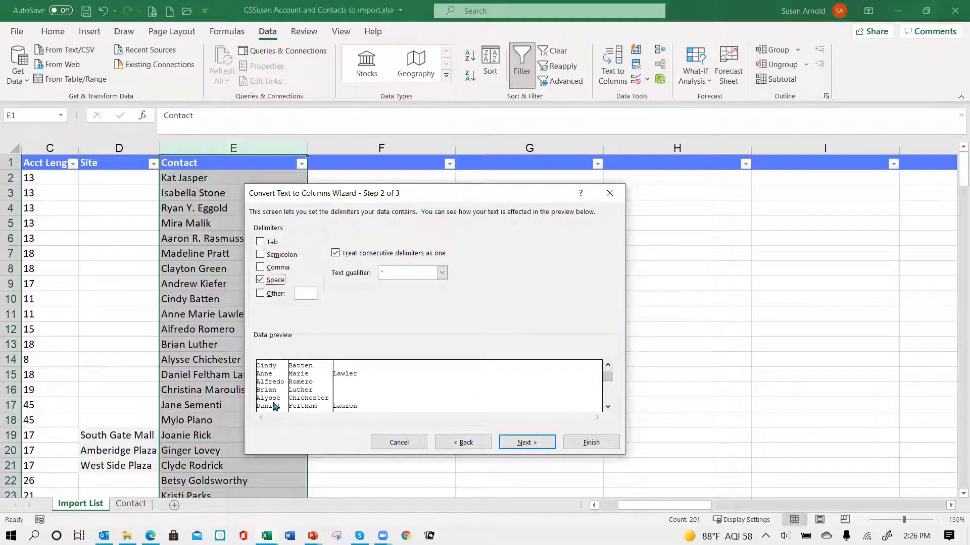
{"action": "left_click", "coordinate": [607, 365]}
{"action": "left_click", "coordinate": [608, 365]}
{"action": "left_click", "coordinate": [607, 364]}
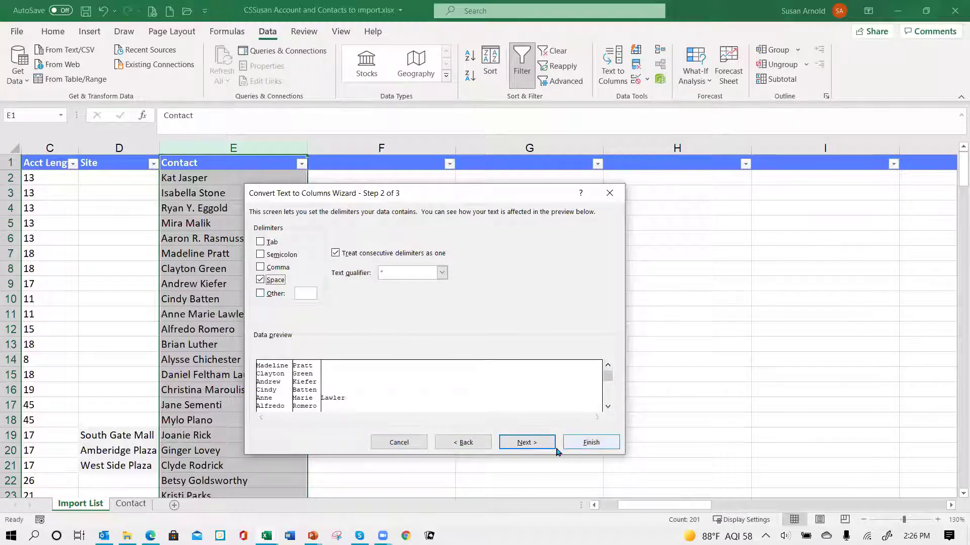
- Set the split destination to $F$1 with General column format and finish the conversion, accepting replacement of the existing data
{"action": "left_click", "coordinate": [535, 444]}
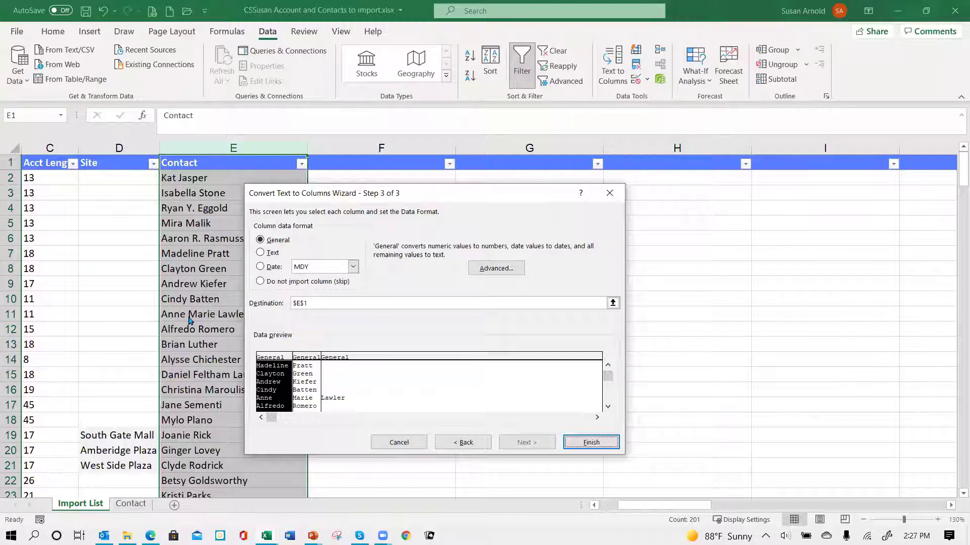
{"action": "left_click", "coordinate": [300, 303]}
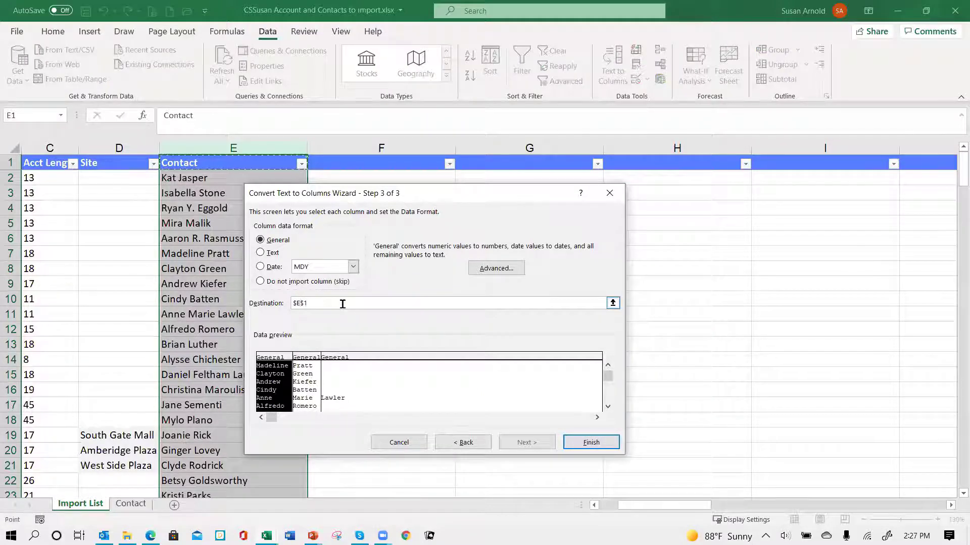
{"action": "key", "text": "BackSpace"}
{"action": "key", "text": "BackSpace"}
{"action": "type", "text": "F"}
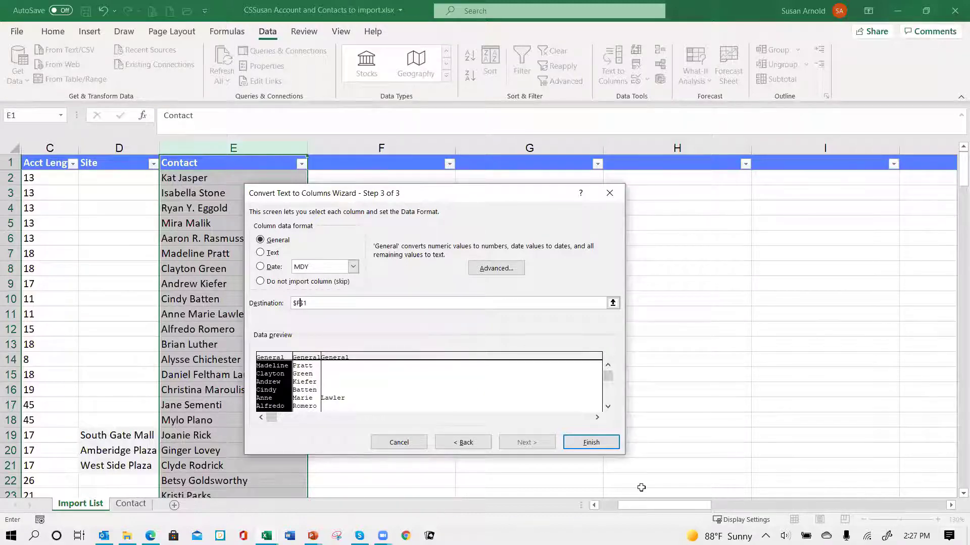
{"action": "left_click", "coordinate": [595, 447]}
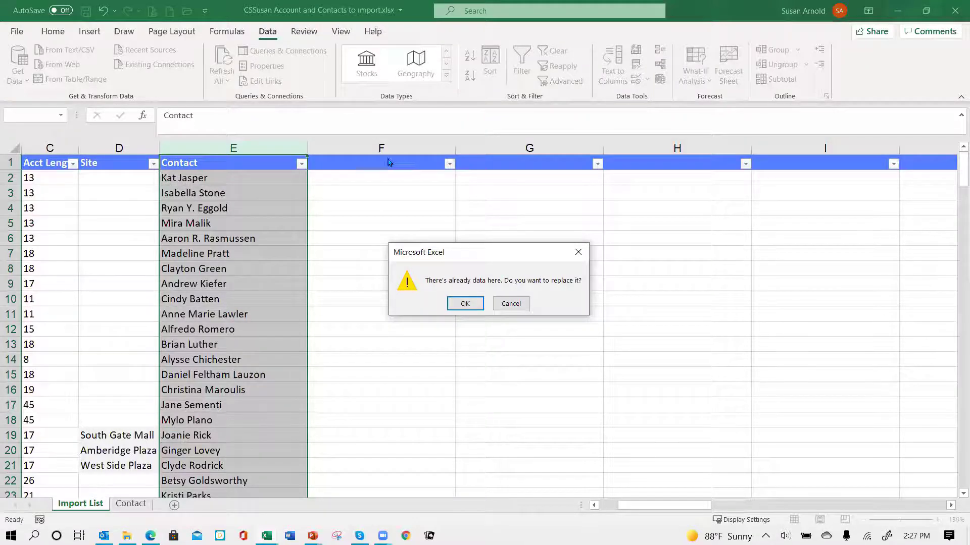
{"action": "left_click", "coordinate": [464, 304]}
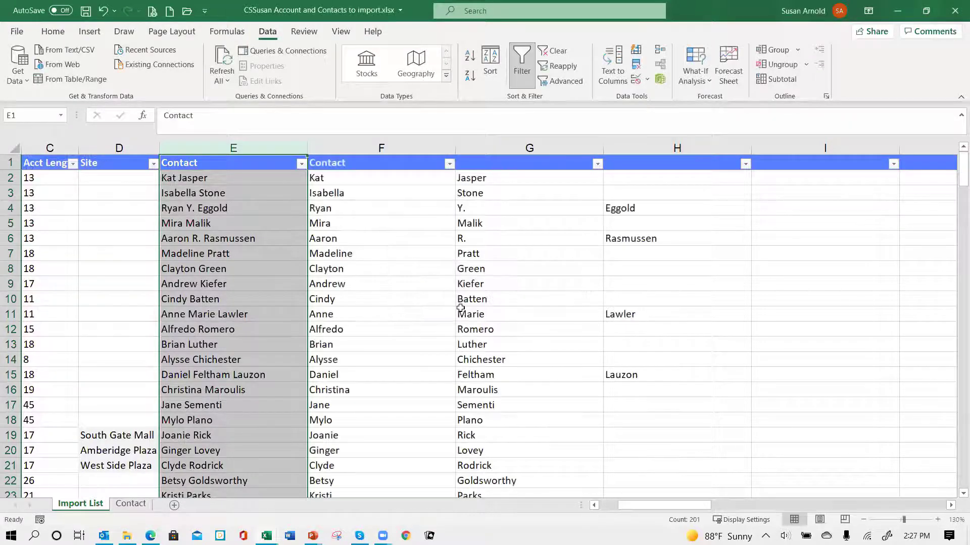
- Compare the split names in columns F to H with the existing Prefix, FirstName, MiddleName and LastName columns
{"action": "left_click", "coordinate": [656, 304]}
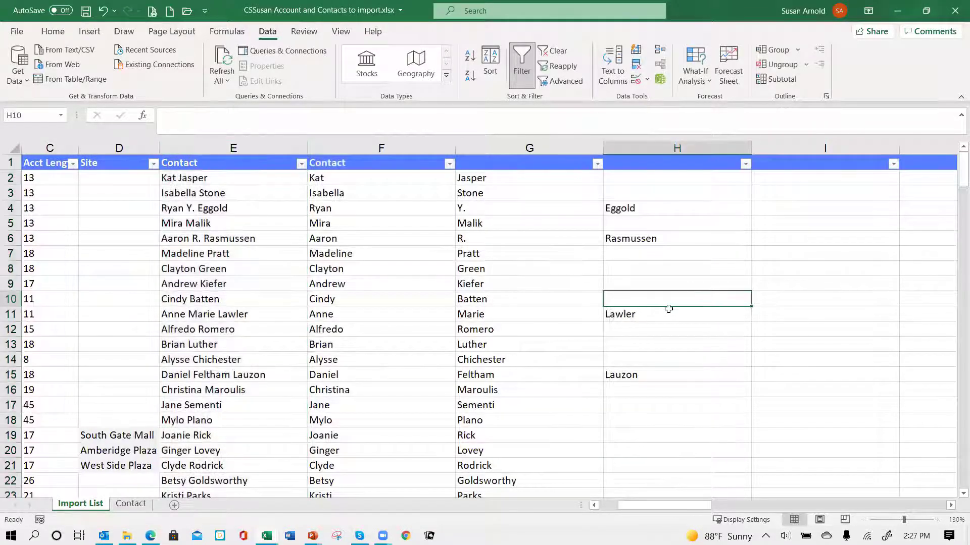
{"action": "key", "text": "Right"}
{"action": "key", "text": "Right"}
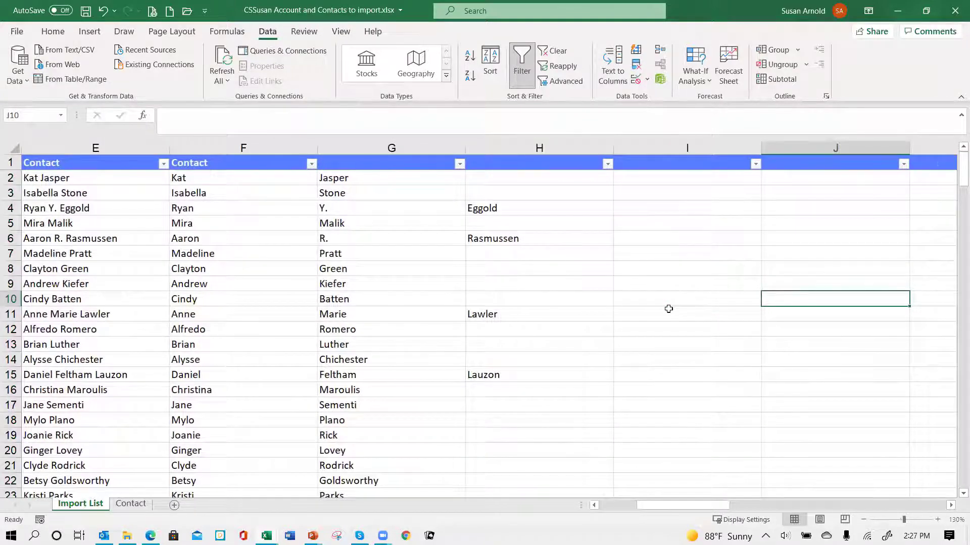
{"action": "key", "text": "Right"}
{"action": "key", "text": "Right"}
{"action": "key", "text": "Right"}
{"action": "key", "text": "Right"}
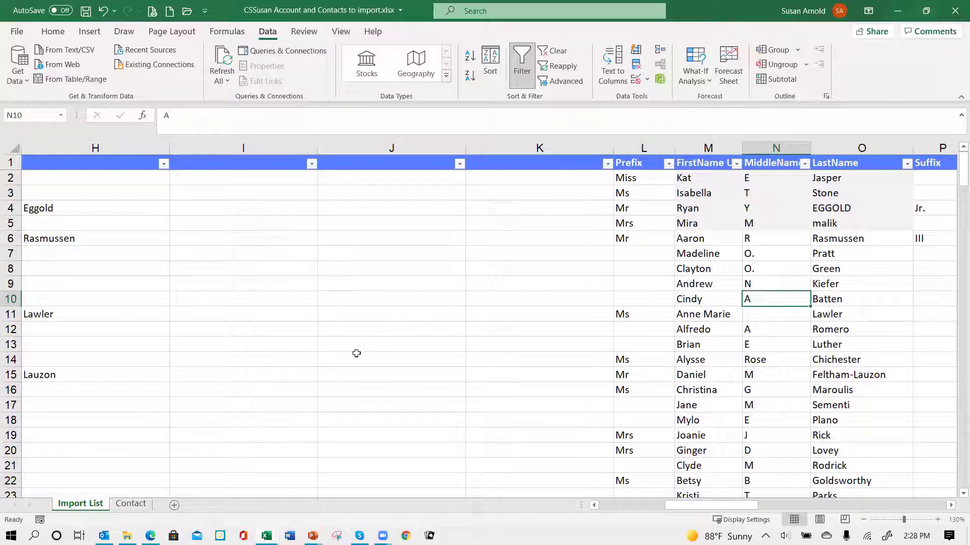
{"action": "left_click", "coordinate": [158, 280]}
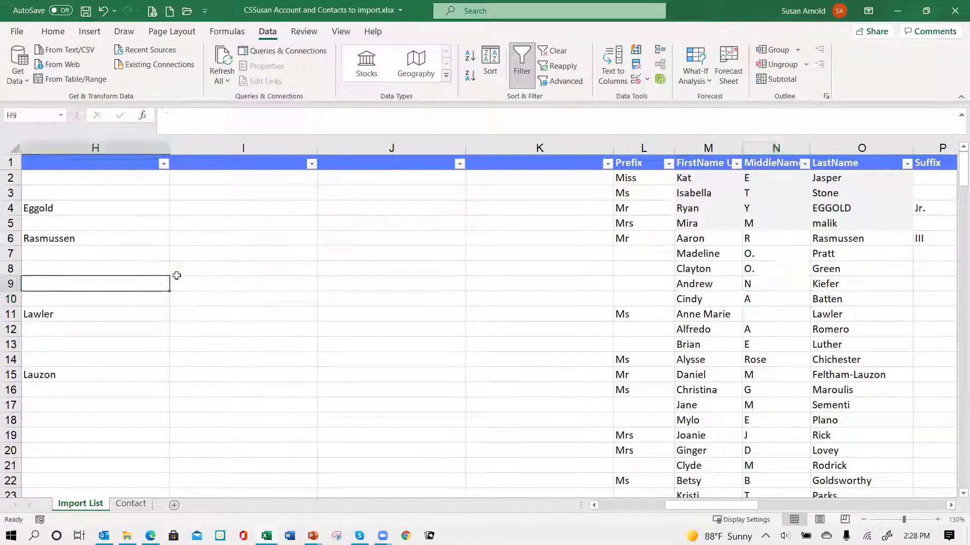
- Examine the split name parts in columns F to H beside the full names in column E
{"action": "key", "text": "Left"}
{"action": "key", "text": "Left"}
{"action": "key", "text": "Left"}
{"action": "key", "text": "Left"}
{"action": "key", "text": "Left"}
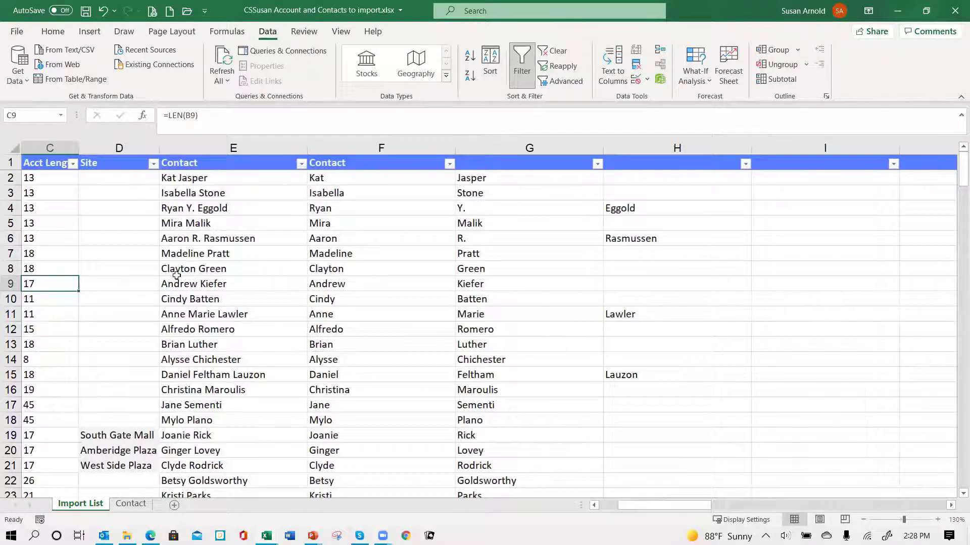
{"action": "key", "text": "Left"}
{"action": "key", "text": "Right"}
{"action": "key", "text": "Right"}
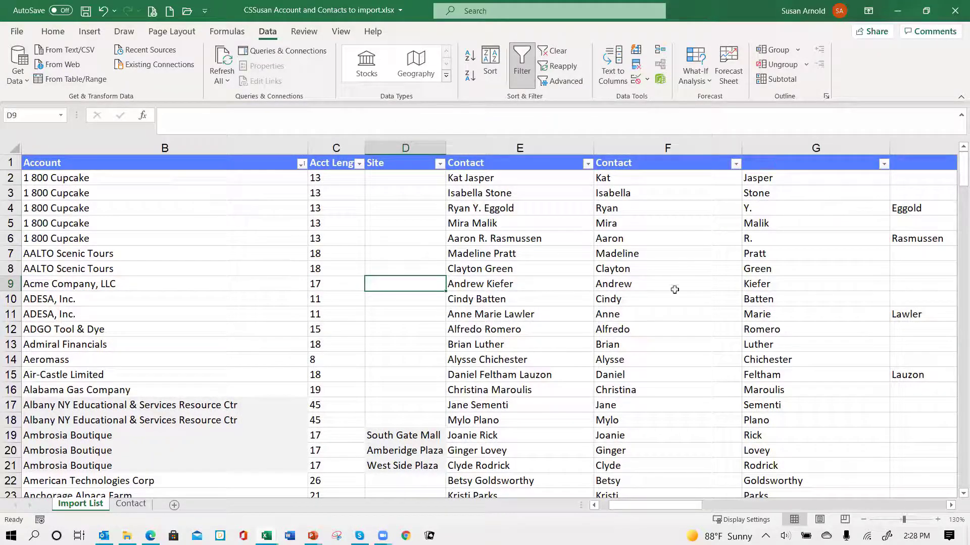
{"action": "left_click", "coordinate": [833, 314]}
{"action": "left_click", "coordinate": [656, 180]}
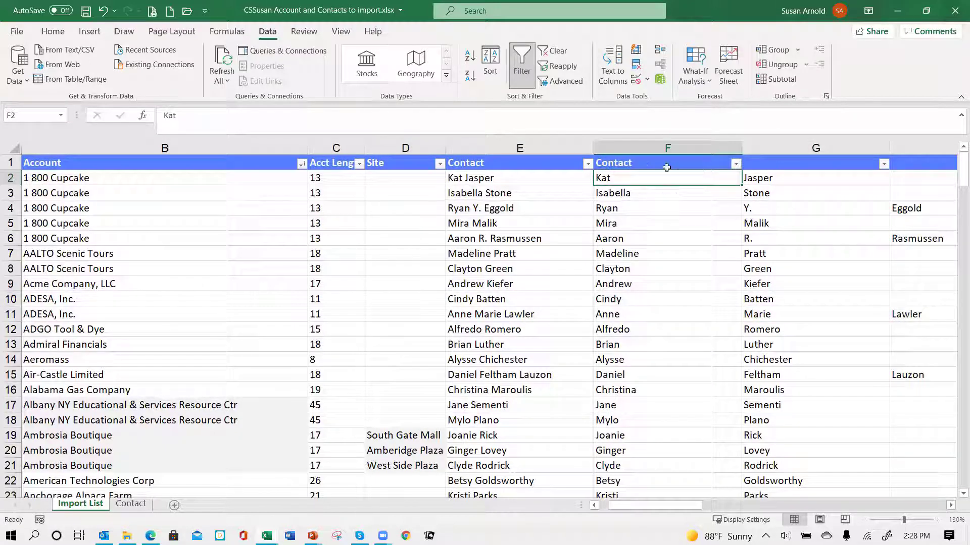
{"action": "key", "text": "Right"}
{"action": "key", "text": "Right"}
{"action": "key", "text": "Right"}
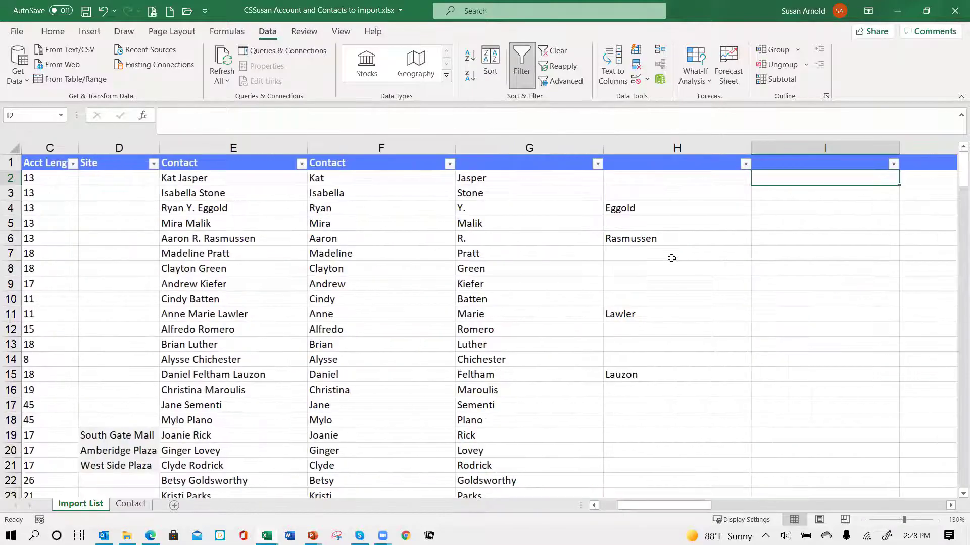
{"action": "key", "text": "Left"}
{"action": "key", "text": "Left"}
{"action": "key", "text": "Left"}
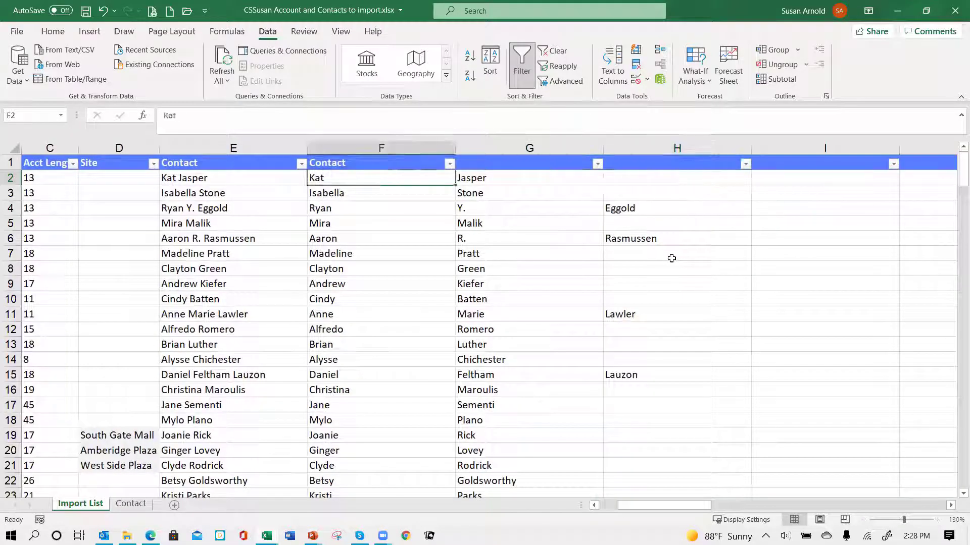
- In row 4, move the middle initial from G4 to I4 and the surname from H4 into G4
{"action": "key", "text": "Down"}
{"action": "key", "text": "Down"}
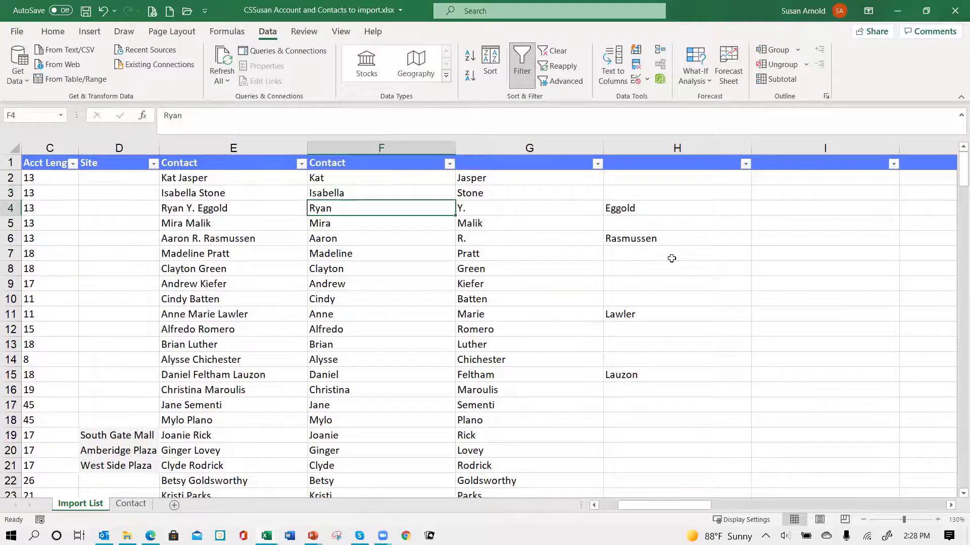
{"action": "key", "text": "Right"}
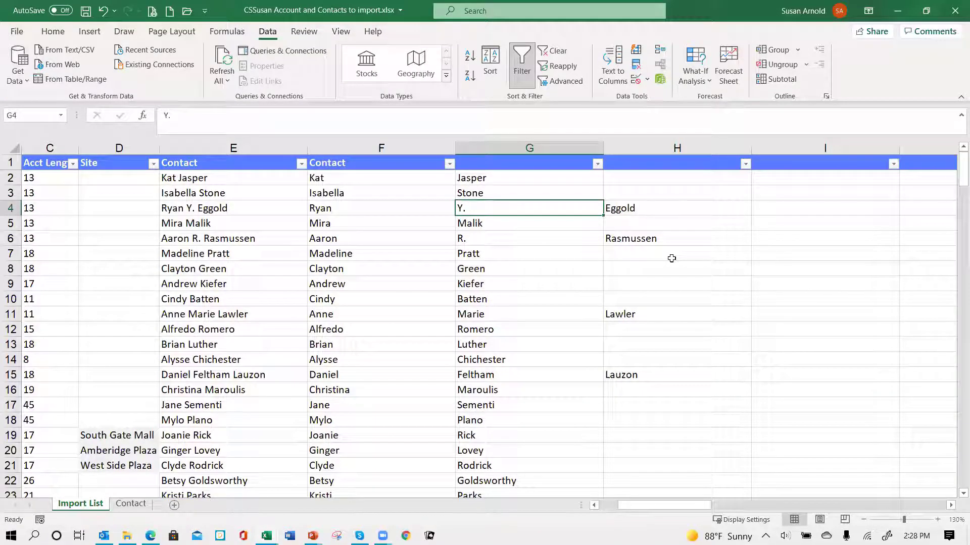
{"action": "key", "text": "ctrl+c"}
{"action": "key", "text": "Right"}
{"action": "key", "text": "Right"}
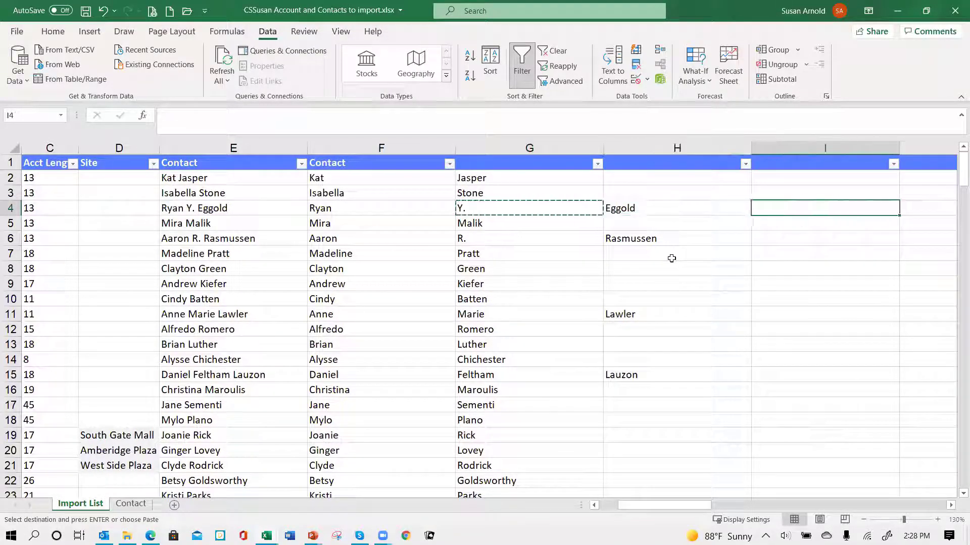
{"action": "key", "text": "ctrl+v"}
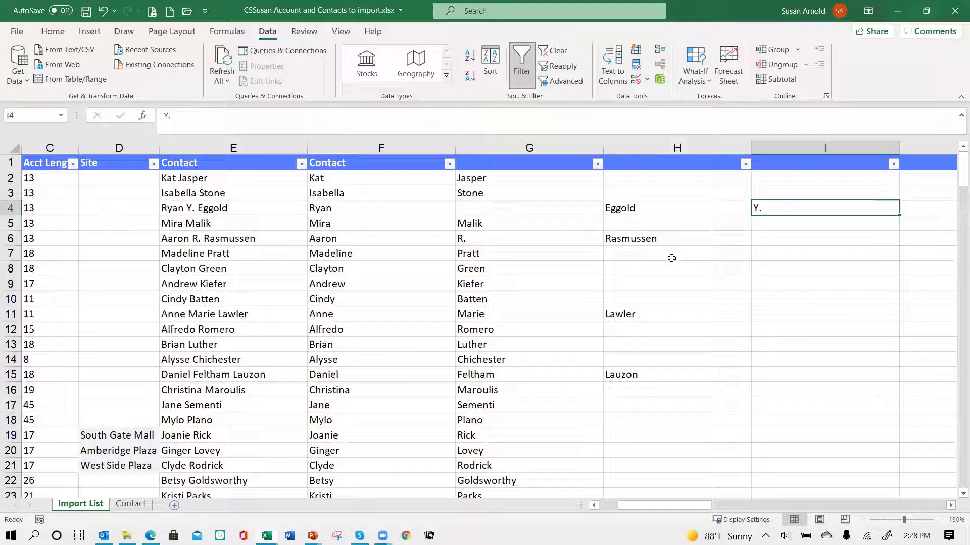
{"action": "key", "text": "Left"}
{"action": "key", "text": "ctrl+c"}
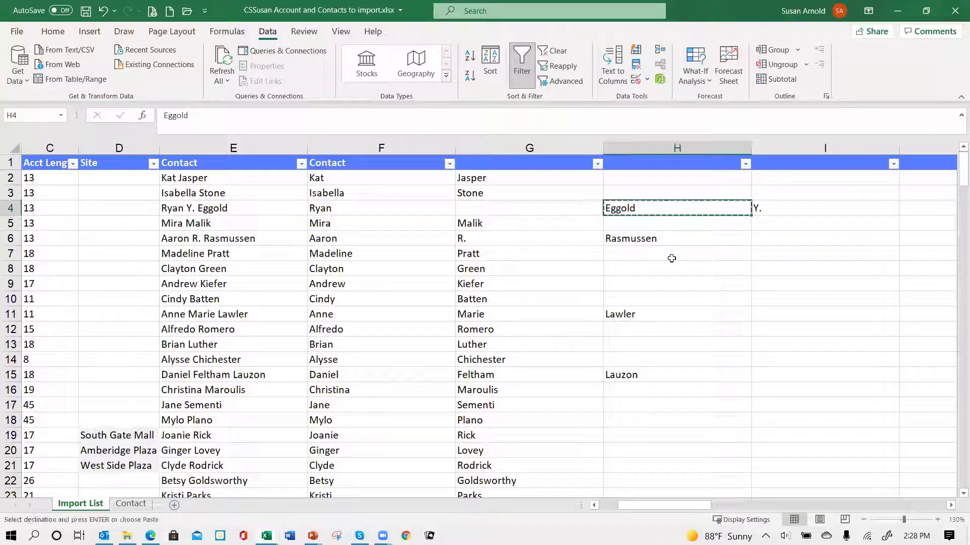
{"action": "key", "text": "Left"}
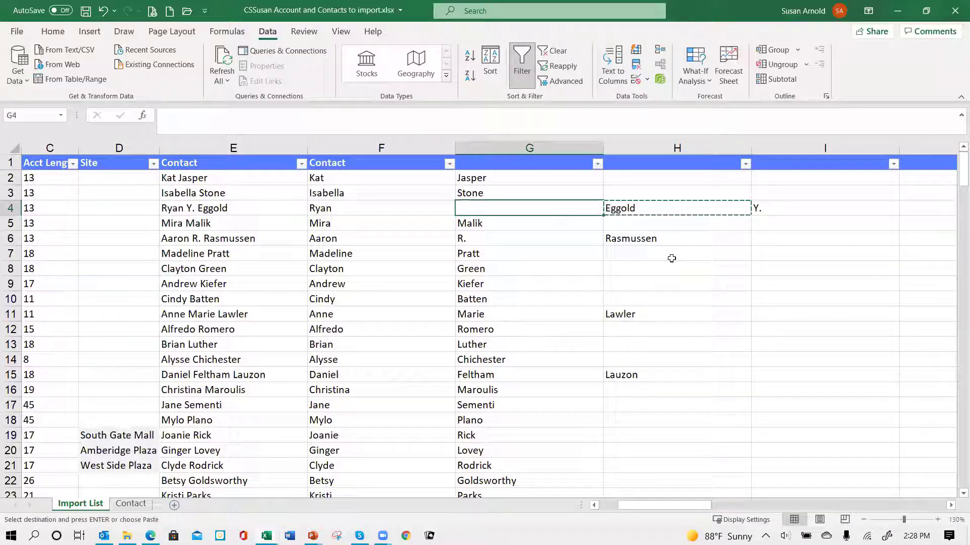
{"action": "key", "text": "ctrl+v"}
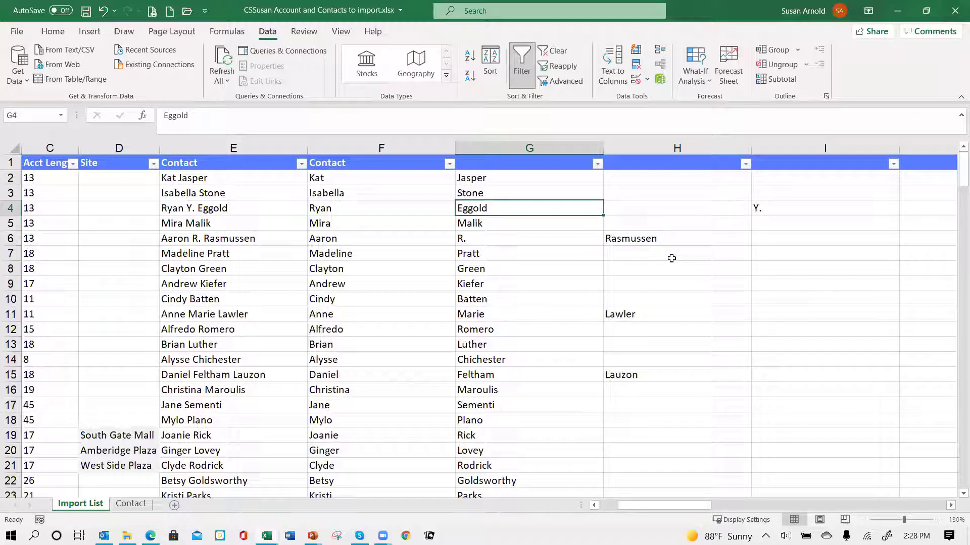
- In row 6, move the middle initial from G6 to I6 and the surname from H6 into G6
{"action": "key", "text": "Down"}
{"action": "key", "text": "Down"}
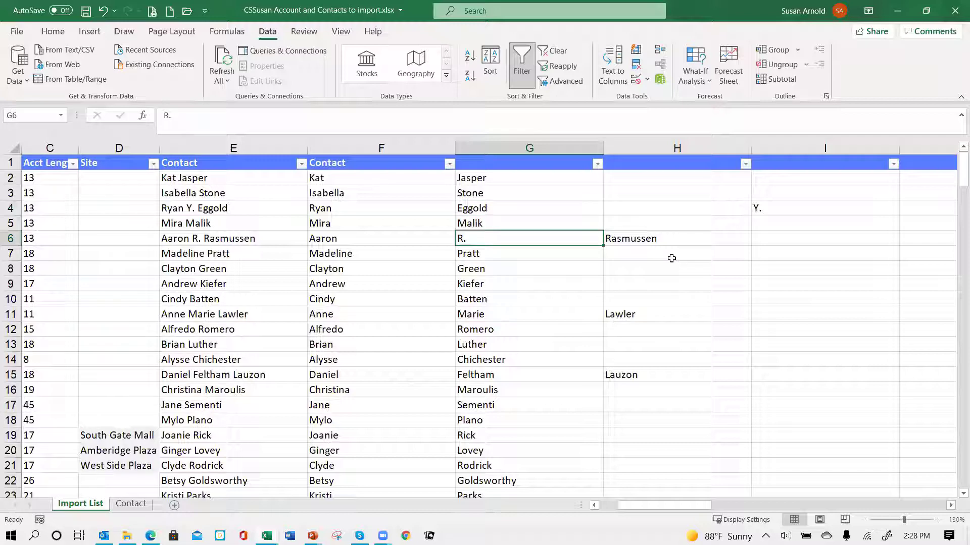
{"action": "key", "text": "ctrl+c"}
{"action": "key", "text": "Right"}
{"action": "key", "text": "Right"}
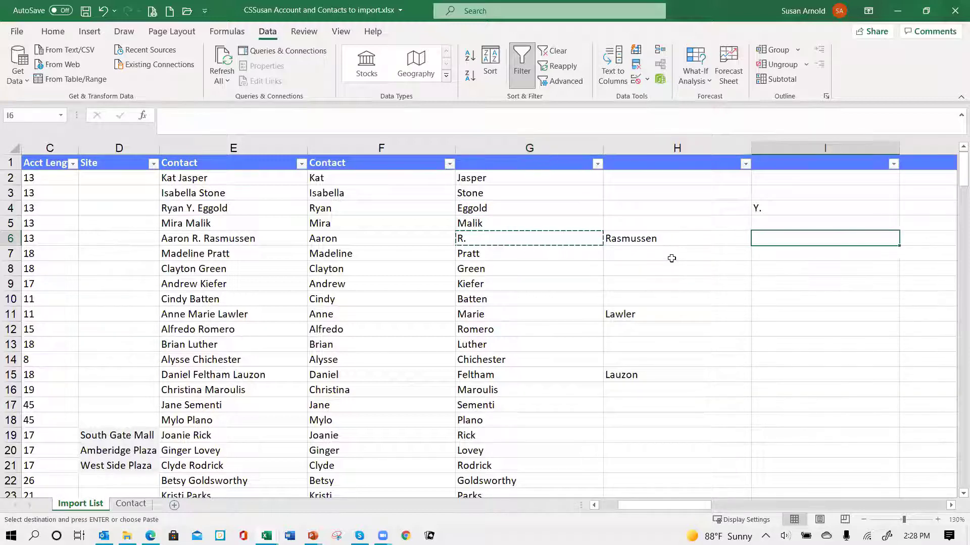
{"action": "key", "text": "ctrl+v"}
{"action": "key", "text": "Left"}
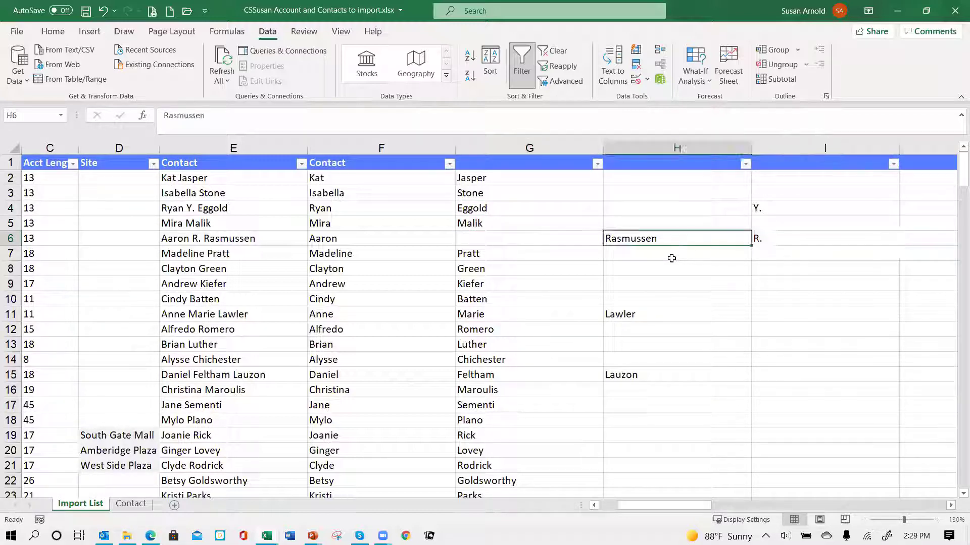
{"action": "key", "text": "ctrl+x"}
{"action": "key", "text": "Left"}
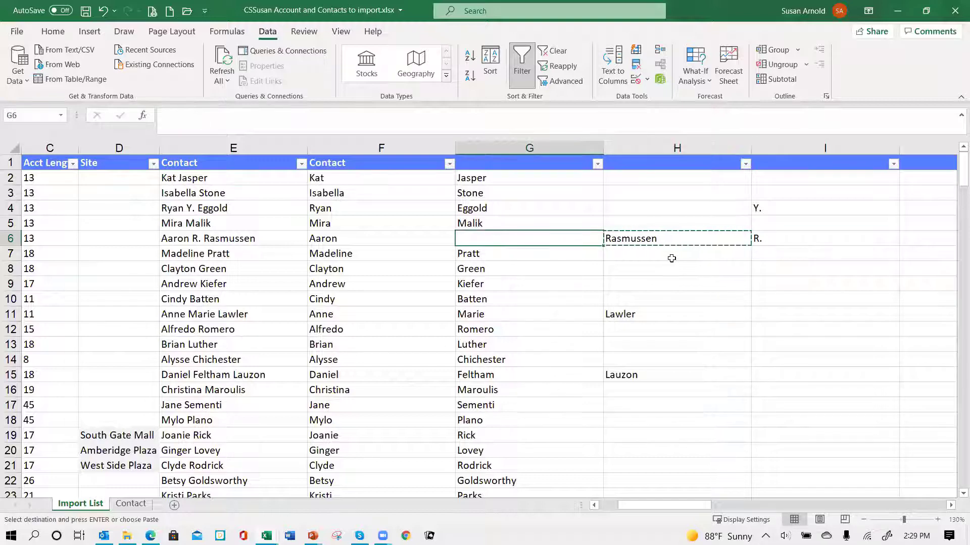
{"action": "key", "text": "ctrl+v"}
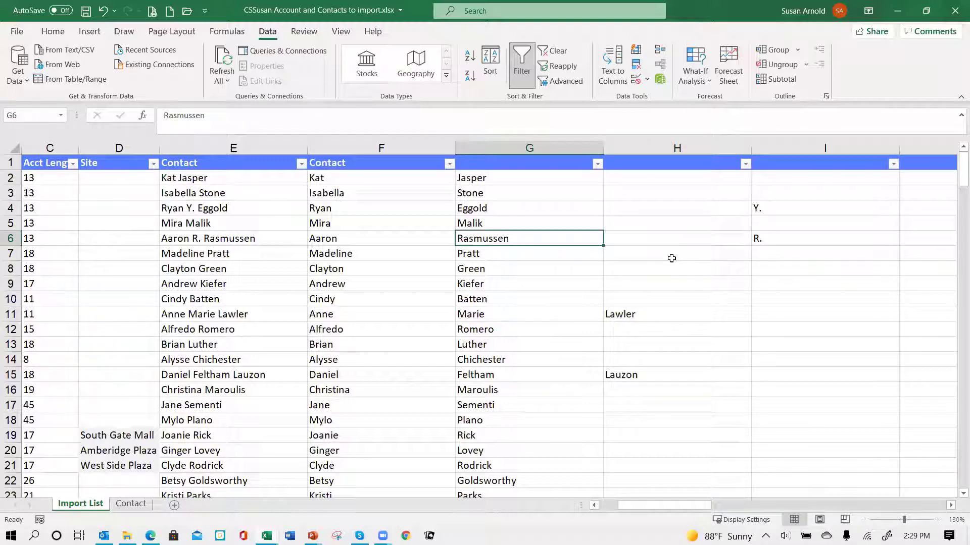
- Complete the two-part first name in F11 by adding the second given name from G11 after a space
{"action": "key", "text": "Down"}
{"action": "key", "text": "Down"}
{"action": "key", "text": "Down"}
{"action": "key", "text": "Down"}
{"action": "key", "text": "Down"}
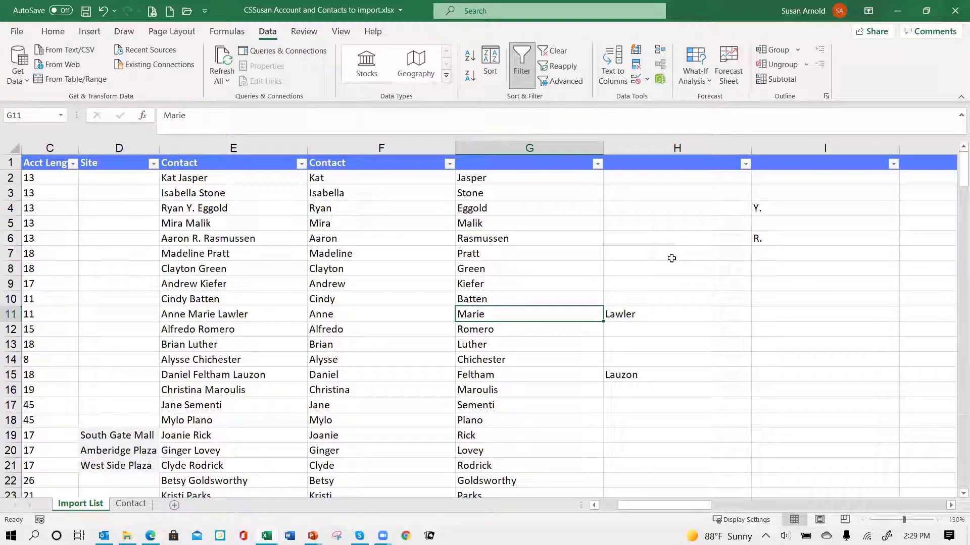
{"action": "key", "text": "Left"}
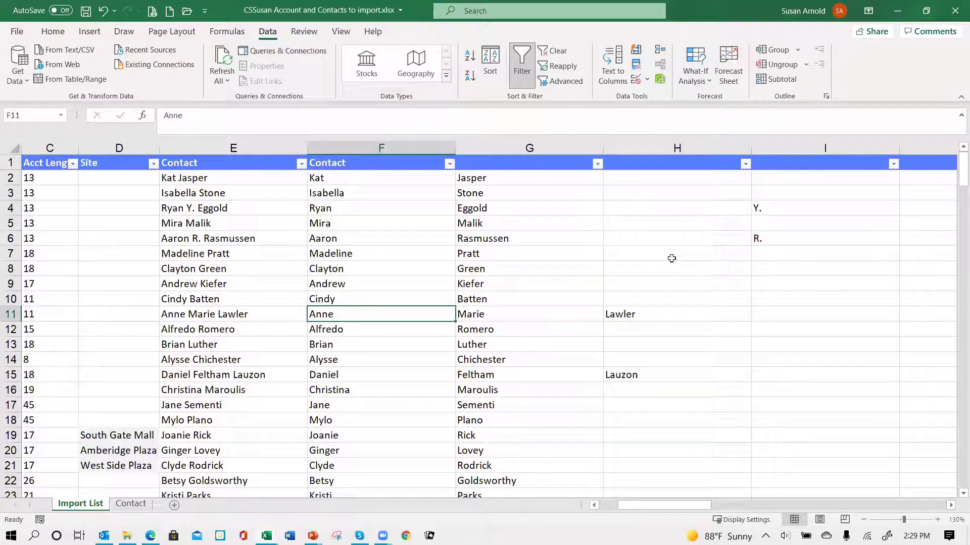
{"action": "key", "text": "F2"}
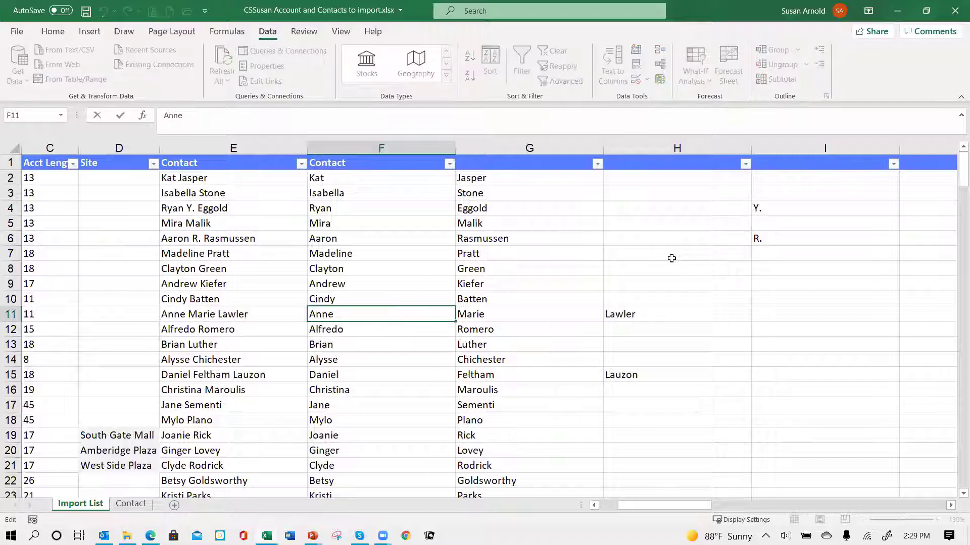
{"action": "type", "text": "Marie"}
{"action": "key", "text": "ctrl+Return"}
- Move the surname from H11 into G11, replacing the second given name there
{"action": "key", "text": "Right"}
{"action": "key", "text": "Right"}
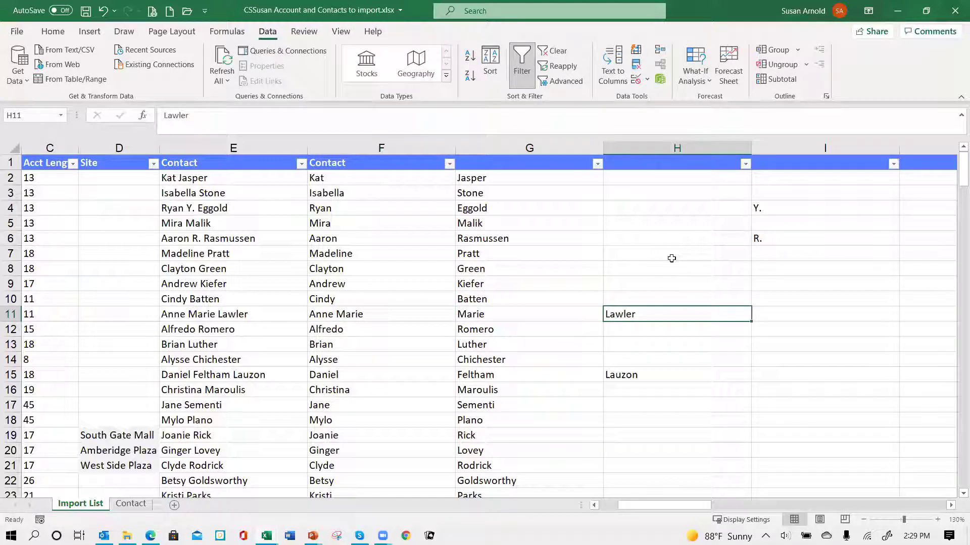
{"action": "key", "text": "ctrl+x"}
{"action": "key", "text": "Left"}
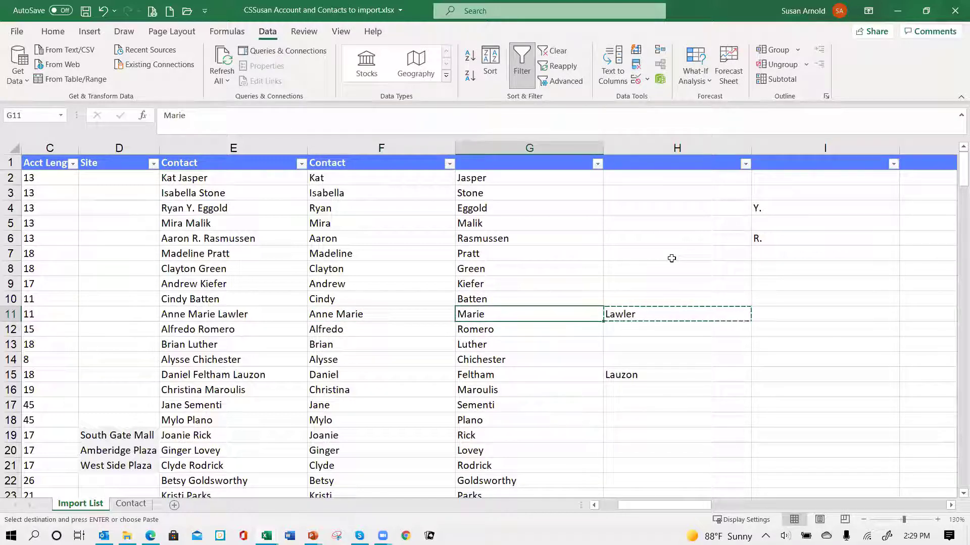
{"action": "key", "text": "Return"}
- Complete the two-part surname in G15 by adding the name from H15 after a space, and clear H15
{"action": "key", "text": "Left"}
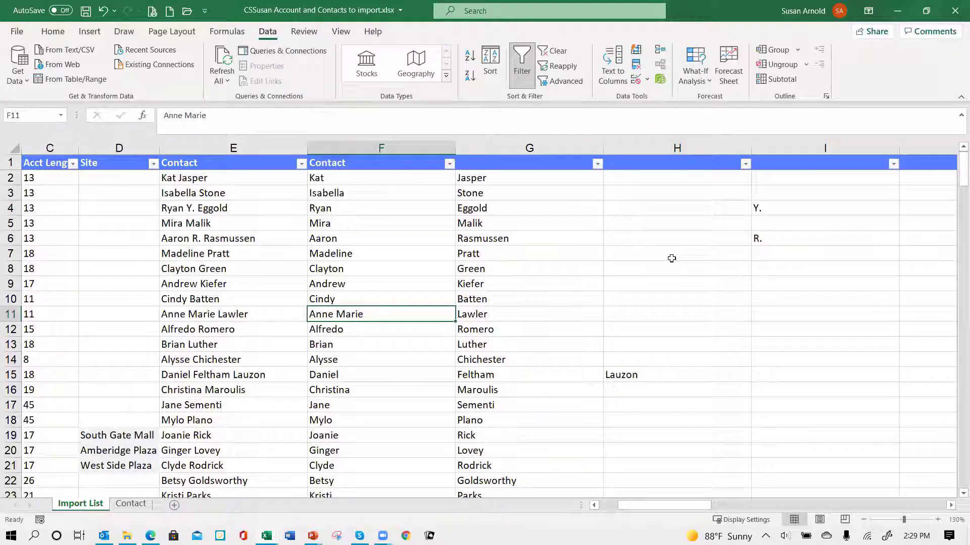
{"action": "key", "text": "Down"}
{"action": "key", "text": "Down"}
{"action": "key", "text": "Down"}
{"action": "key", "text": "Down"}
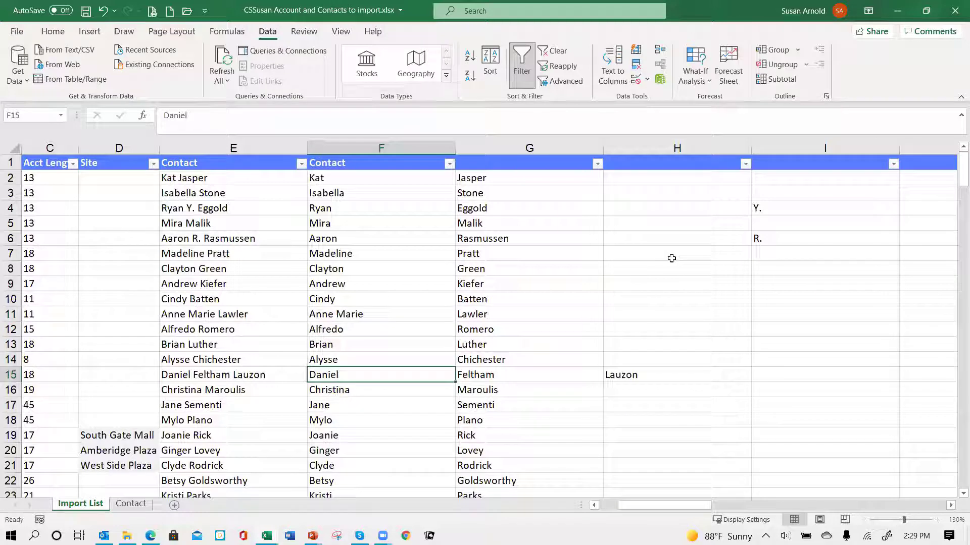
{"action": "key", "text": "Right"}
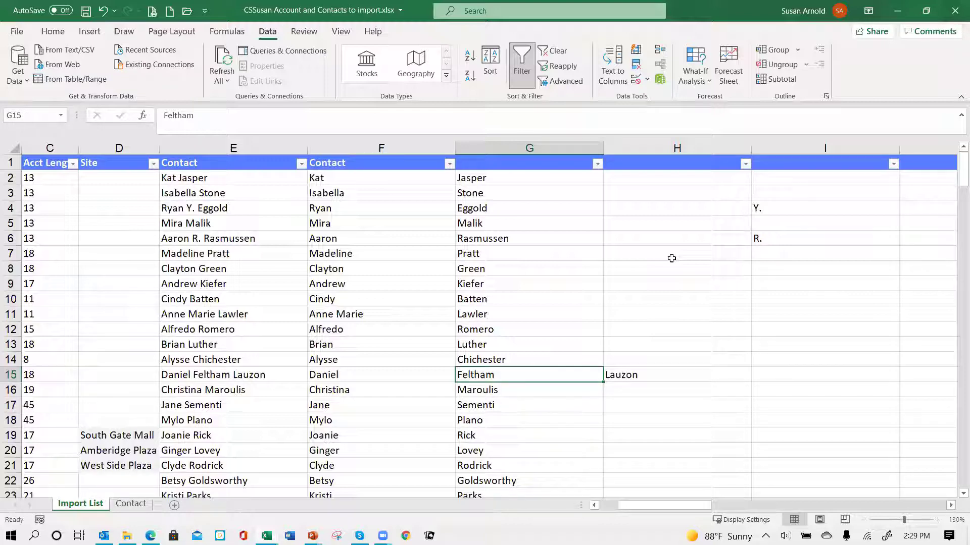
{"action": "key", "text": "F2"}
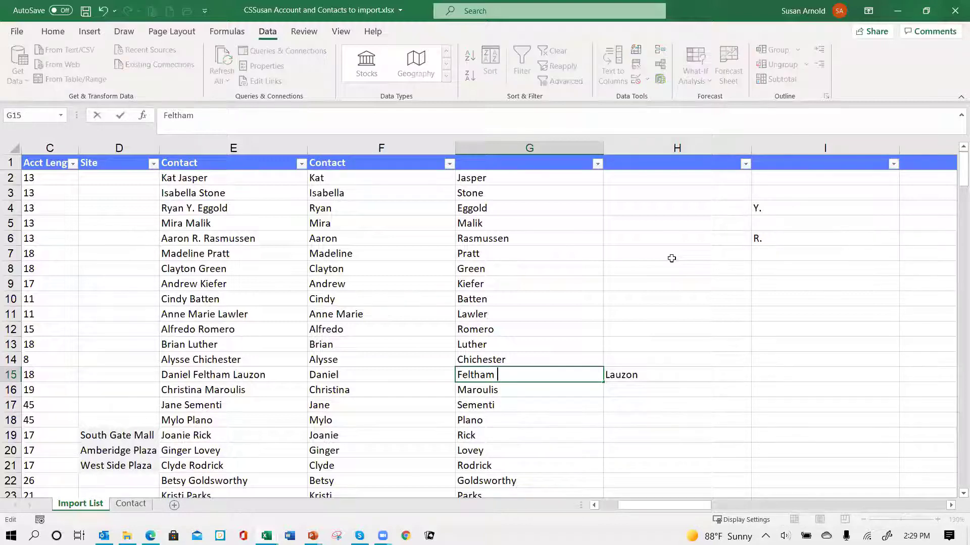
{"action": "type", "text": "Lauzon"}
{"action": "key", "text": "ctrl+Return"}
{"action": "key", "text": "Right"}
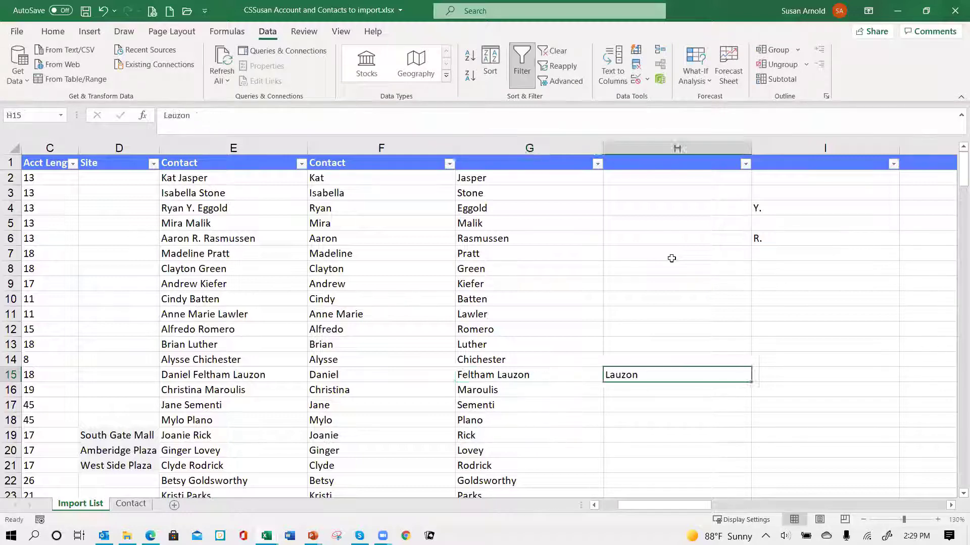
{"action": "key", "text": "Delete"}
- Find the next filled cell in column H, add its name after a space to the surname in G94, and clear H94
{"action": "key", "text": "ctrl+Down"}
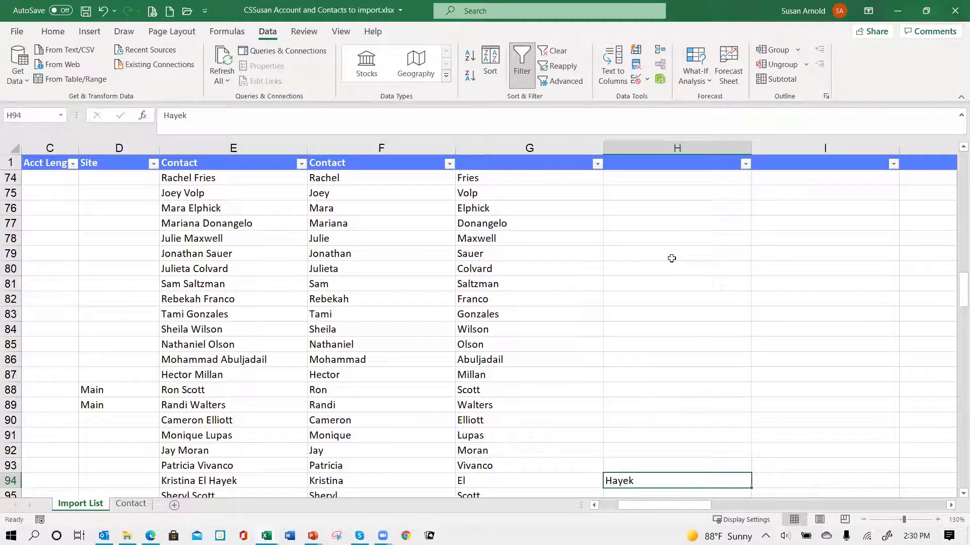
{"action": "key", "text": "Down"}
{"action": "key", "text": "Down"}
{"action": "key", "text": "Down"}
{"action": "key", "text": "Down"}
{"action": "key", "text": "Down"}
{"action": "key", "text": "Down"}
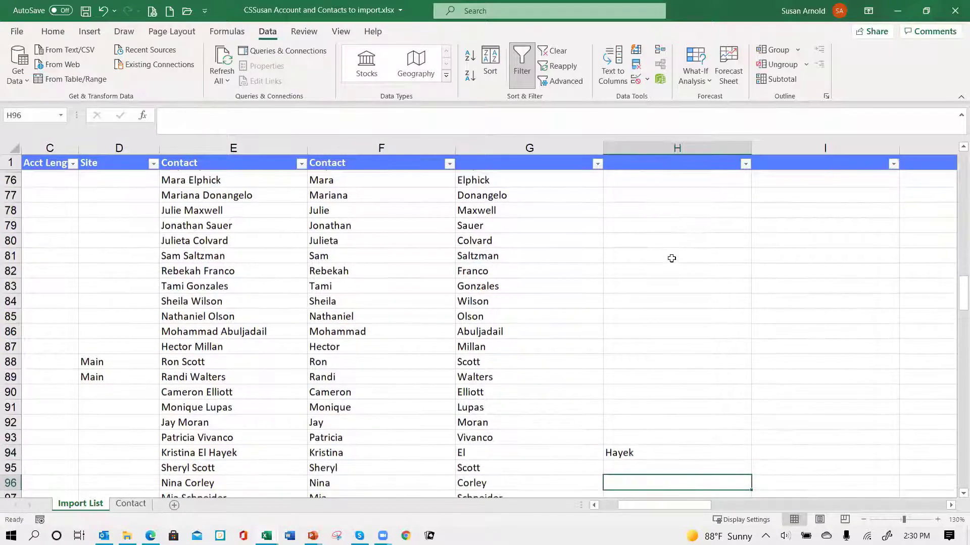
{"action": "key", "text": "Up"}
{"action": "key", "text": "Up"}
{"action": "key", "text": "Up"}
{"action": "key", "text": "Up"}
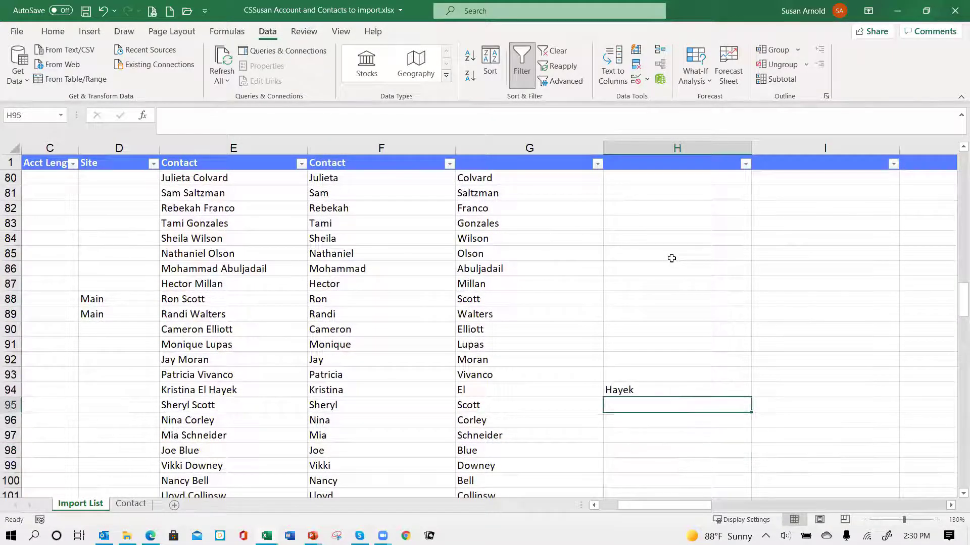
{"action": "key", "text": "Left"}
{"action": "key", "text": "F2"}
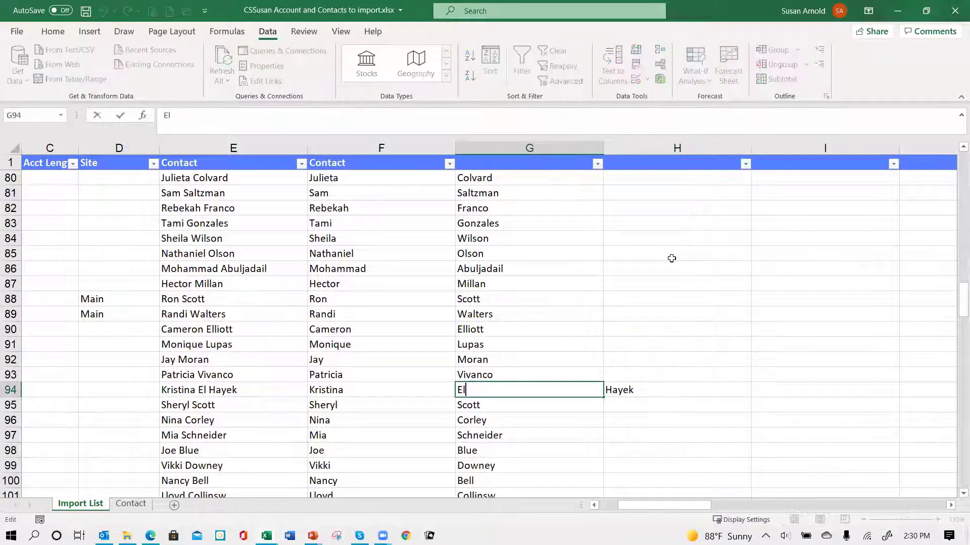
{"action": "type", "text": "Hayek"}
{"action": "key", "text": "ctrl+Return"}
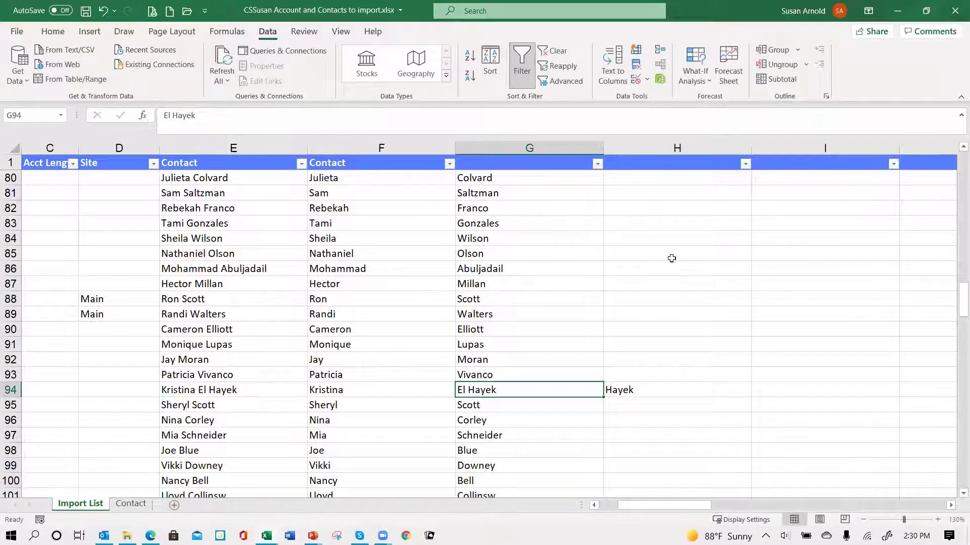
{"action": "key", "text": "Right"}
{"action": "key", "text": "Delete"}
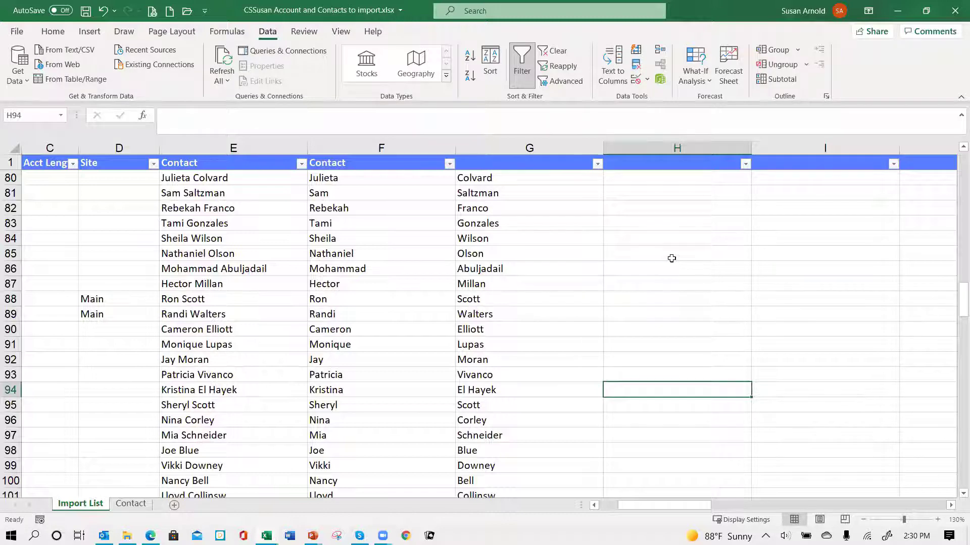
- Check the rest of column H for leftover name parts and return to its first data row
{"action": "key", "text": "ctrl+Down"}
{"action": "key", "text": "ctrl+Up"}
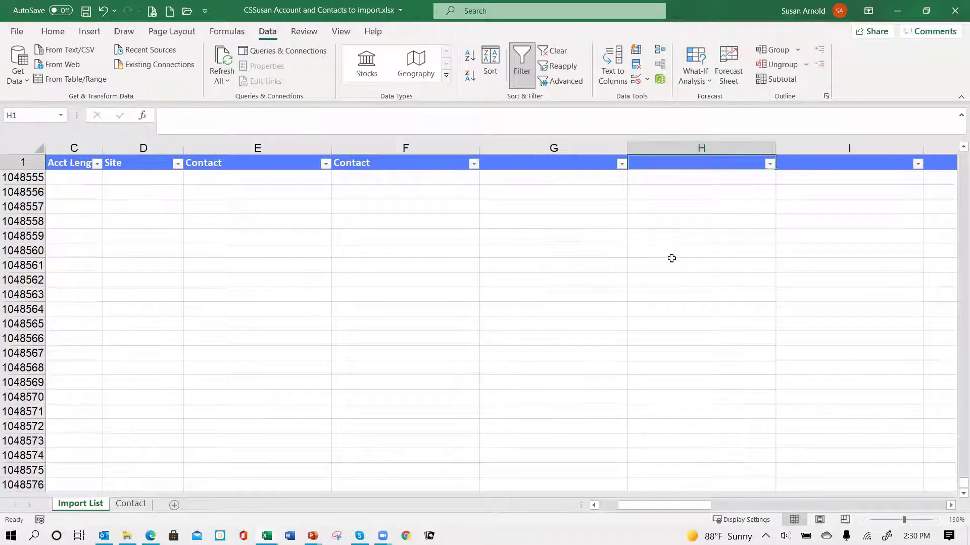
{"action": "key", "text": "Down"}
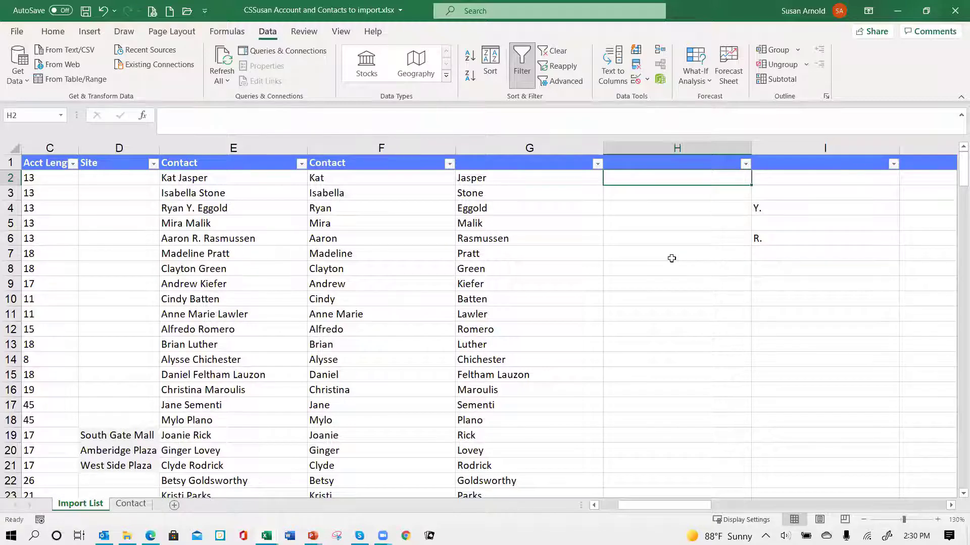
- Check column H down to the sheet's end for leftover name parts, and delete the column
{"action": "key", "text": "Down"}
{"action": "key", "text": "Down"}
{"action": "key", "text": "Down"}
{"action": "key", "text": "Right"}
{"action": "key", "text": "Left"}
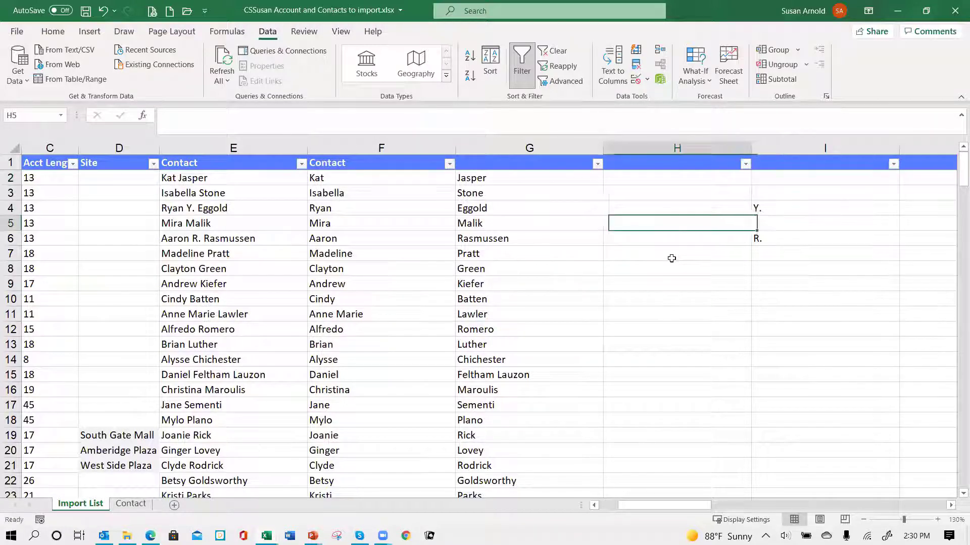
{"action": "left_click", "coordinate": [675, 177]}
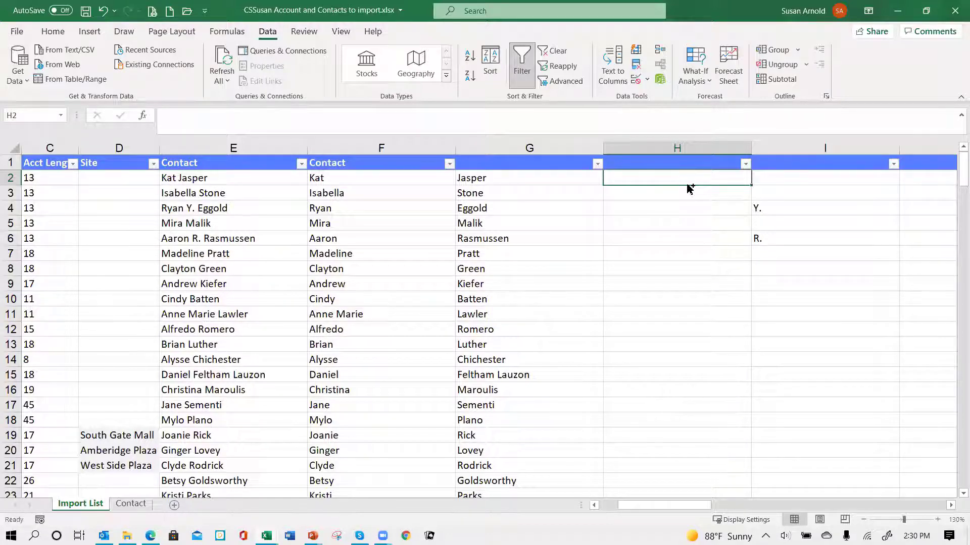
{"action": "double_click", "coordinate": [687, 186]}
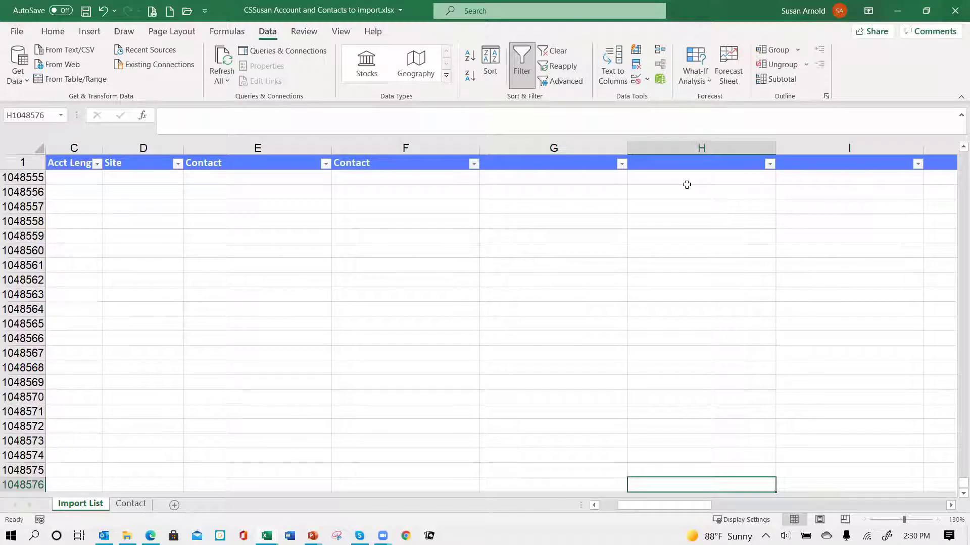
{"action": "key", "text": "ctrl+Up"}
{"action": "key", "text": "Down"}
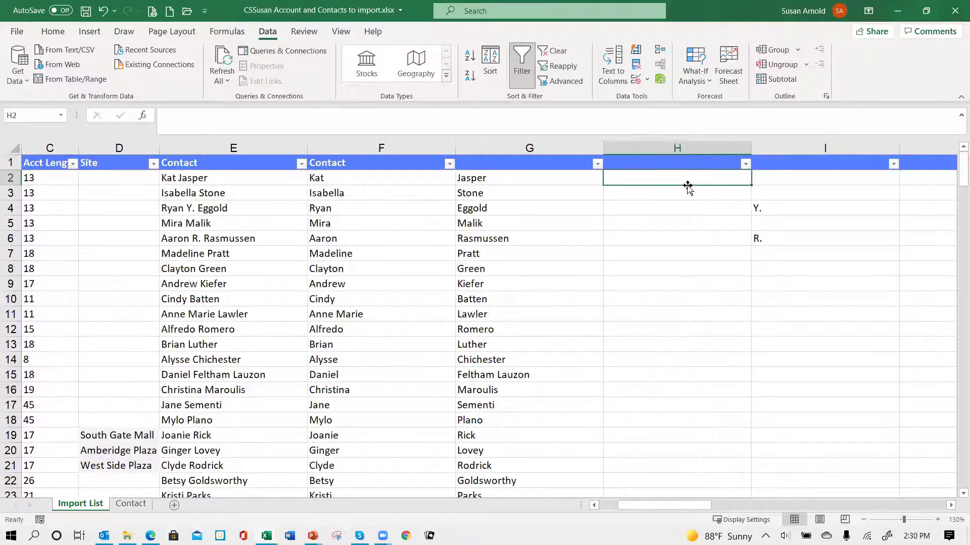
{"action": "left_click", "coordinate": [670, 147]}
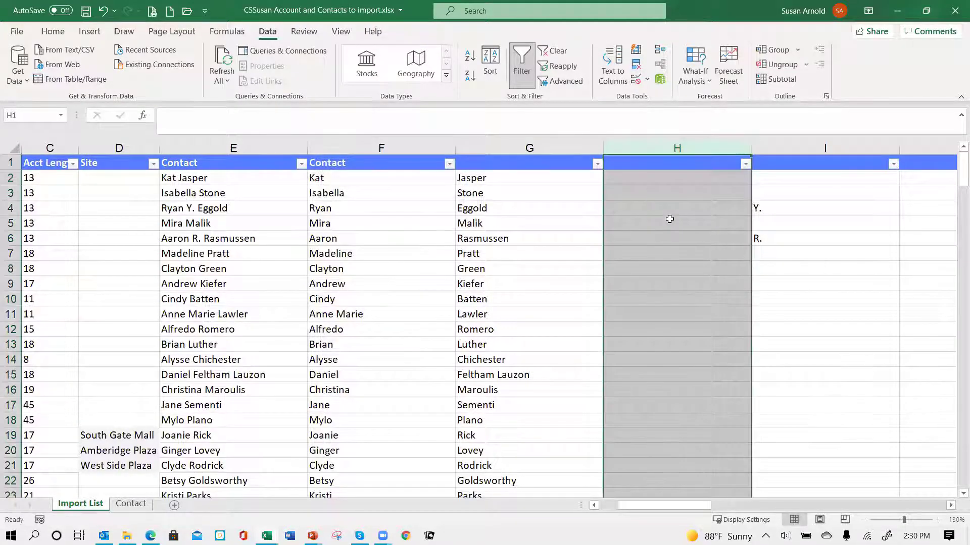
{"action": "key", "text": "ctrl+minus"}
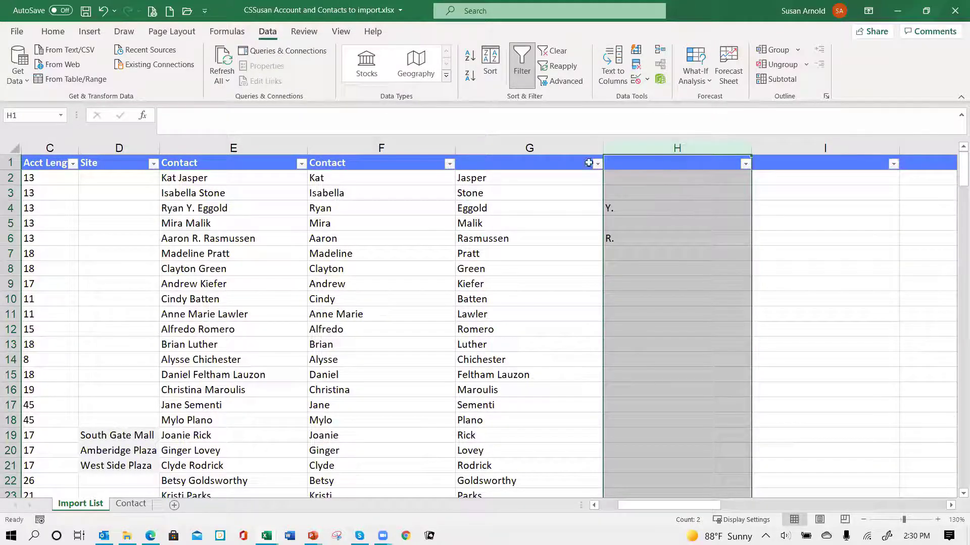
- Change the heading in F1 to First Name
{"action": "left_click", "coordinate": [381, 164]}
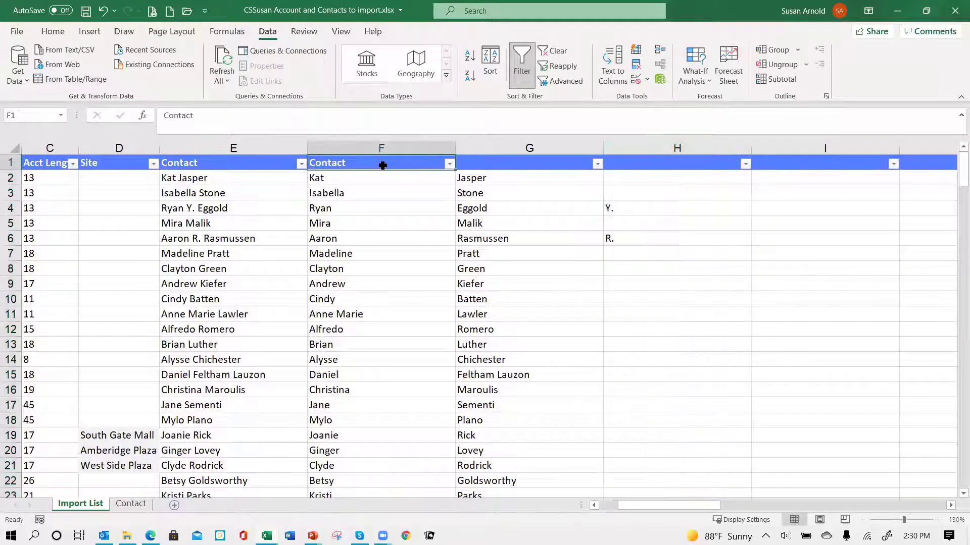
{"action": "type", "text": "First"}
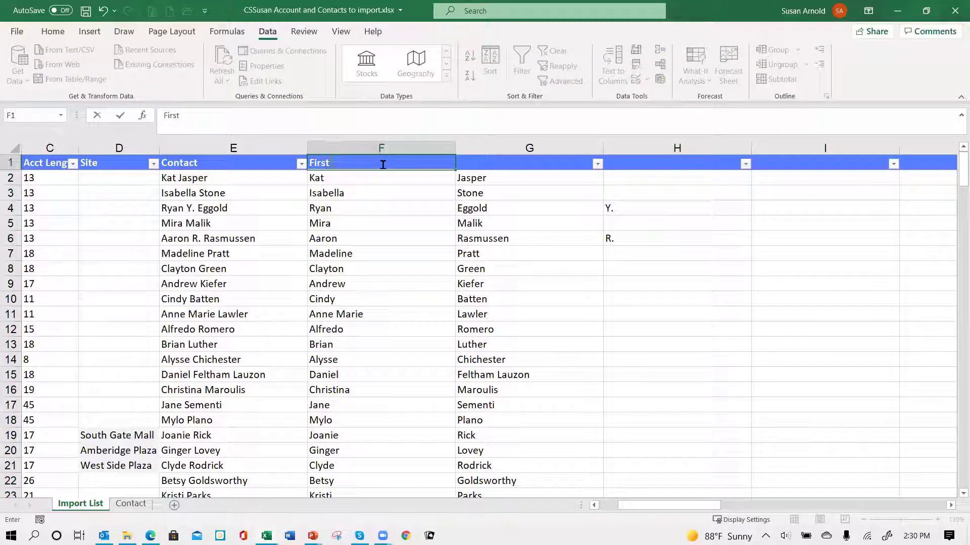
{"action": "type", "text": " Name"}
{"action": "key", "text": "Return"}
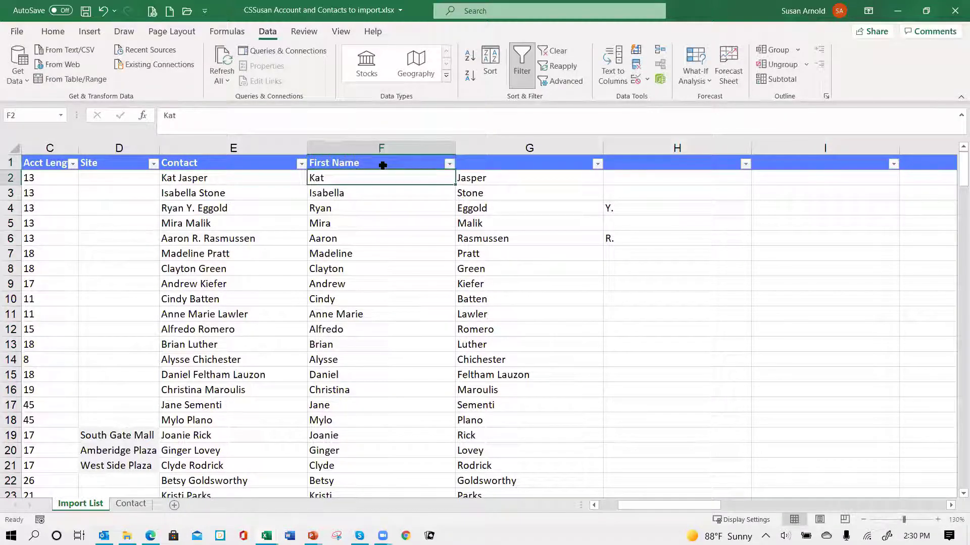
{"action": "key", "text": "Return"}
- Enter the headings Last Name in G1 and Middle in H1, and narrow column H to about the width of its heading
{"action": "left_click", "coordinate": [383, 165]}
{"action": "key", "text": "Tab"}
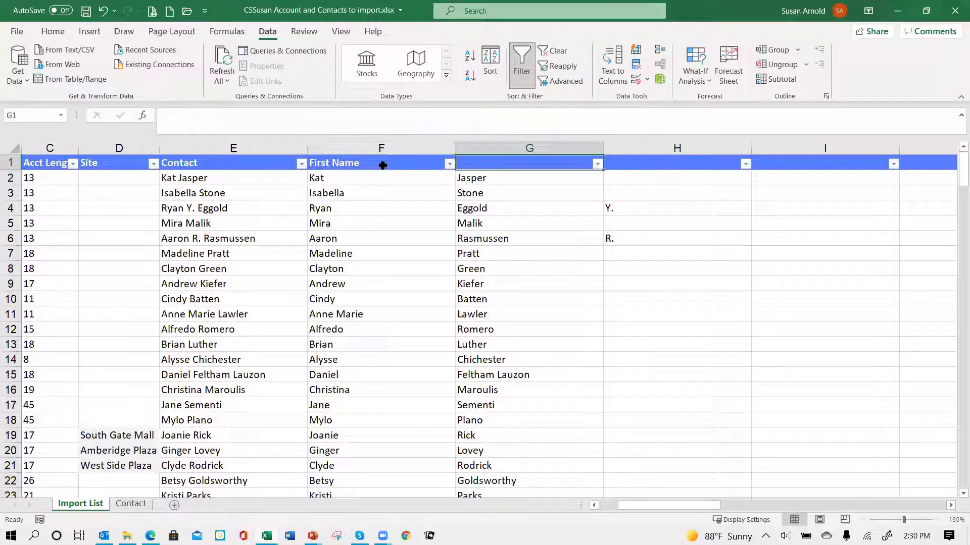
{"action": "type", "text": "Laws"}
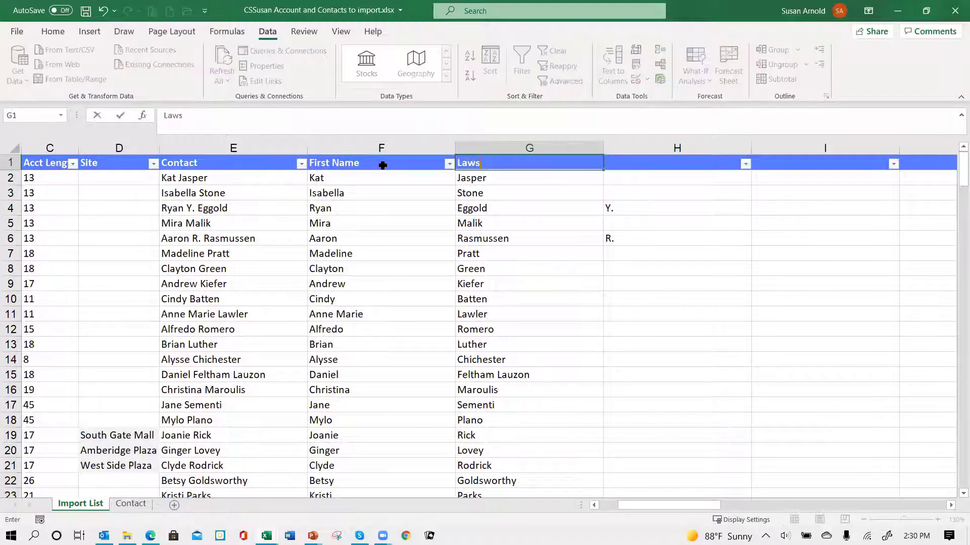
{"action": "key", "text": "BackSpace"}
{"action": "key", "text": "BackSpace"}
{"action": "type", "text": "st Name"}
{"action": "key", "text": "Tab"}
{"action": "type", "text": "Midd"}
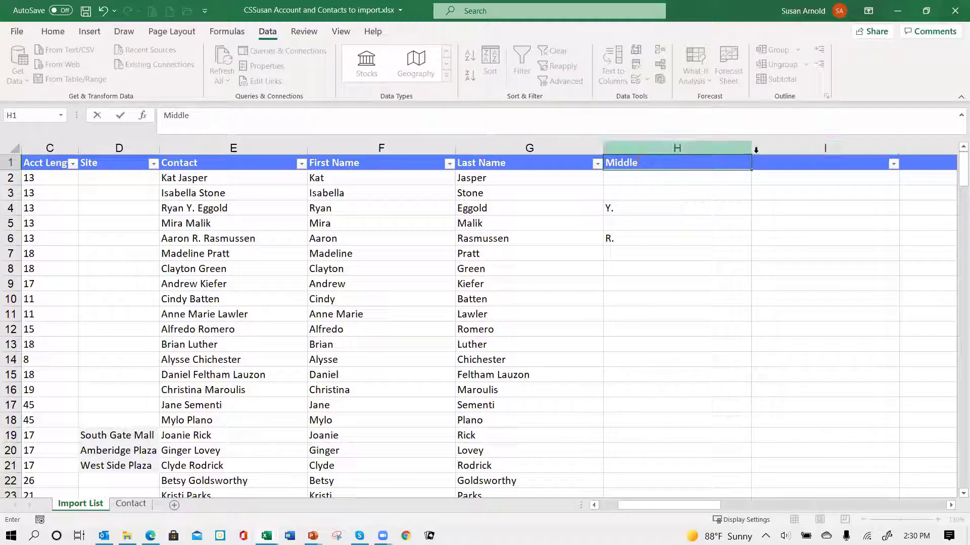
{"action": "left_click", "coordinate": [738, 223]}
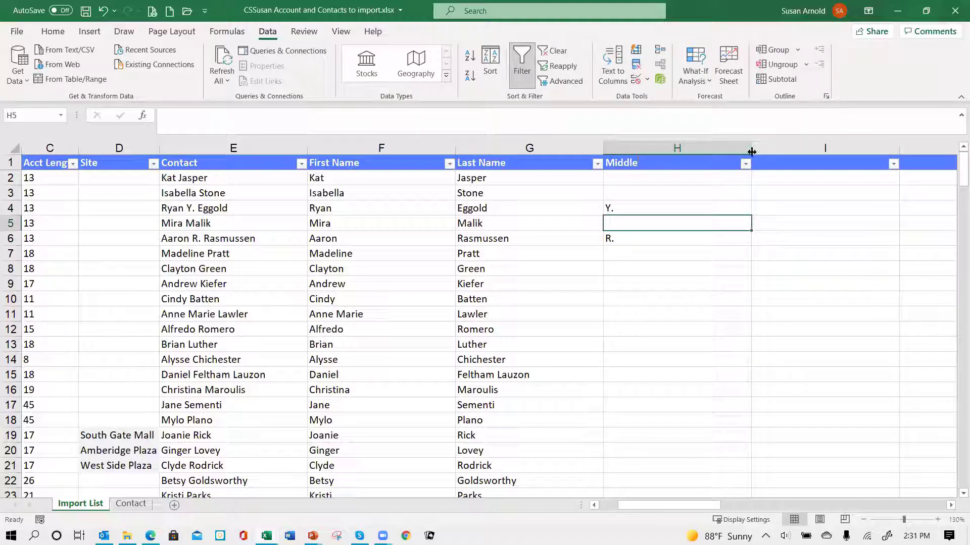
{"action": "left_click_drag", "start_coordinate": [751, 152], "coordinate": [651, 152]}
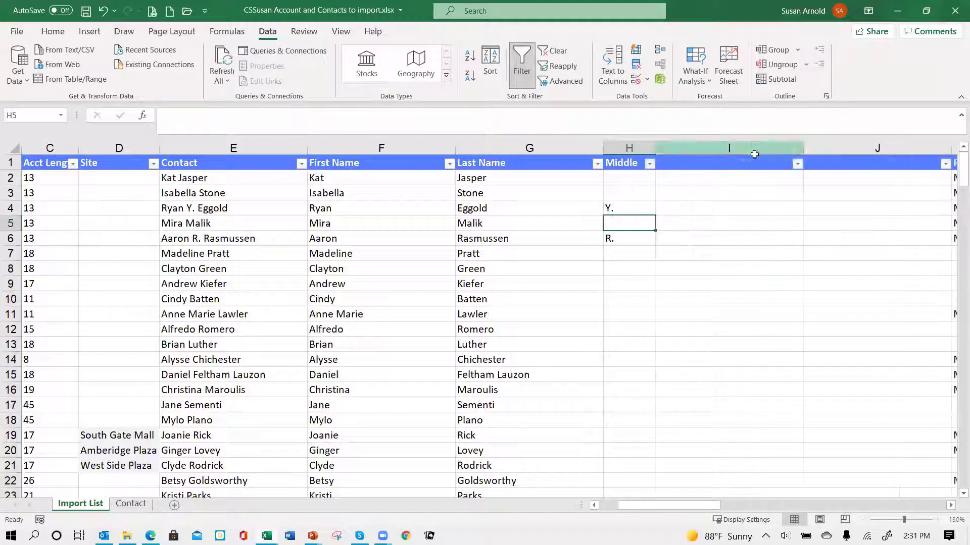
- Delete the two blank columns I and J to the right of the Middle column
{"action": "left_click", "coordinate": [711, 149]}
{"action": "left_click_drag", "start_coordinate": [711, 150], "coordinate": [845, 157]}
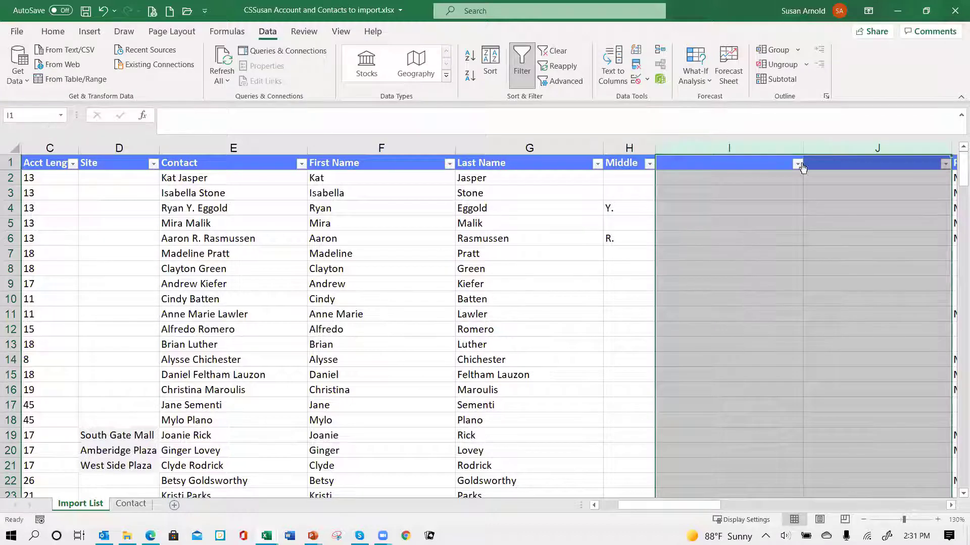
{"action": "key", "text": "super"}
{"action": "key", "text": "super"}
{"action": "key", "text": "ctrl+minus"}
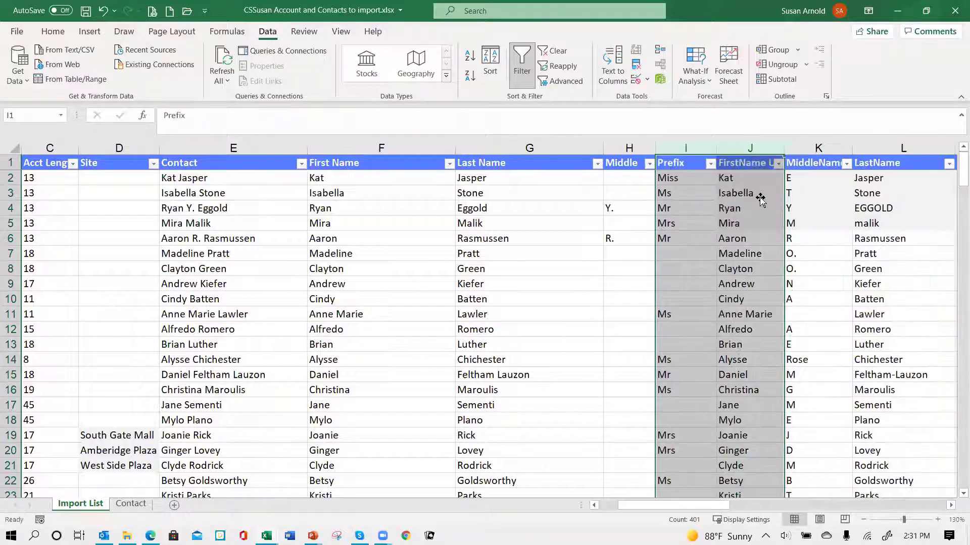
- Try deleting the First Name column F, and undo both this and the preceding deletion of the two blank columns
{"action": "left_click", "coordinate": [379, 271]}
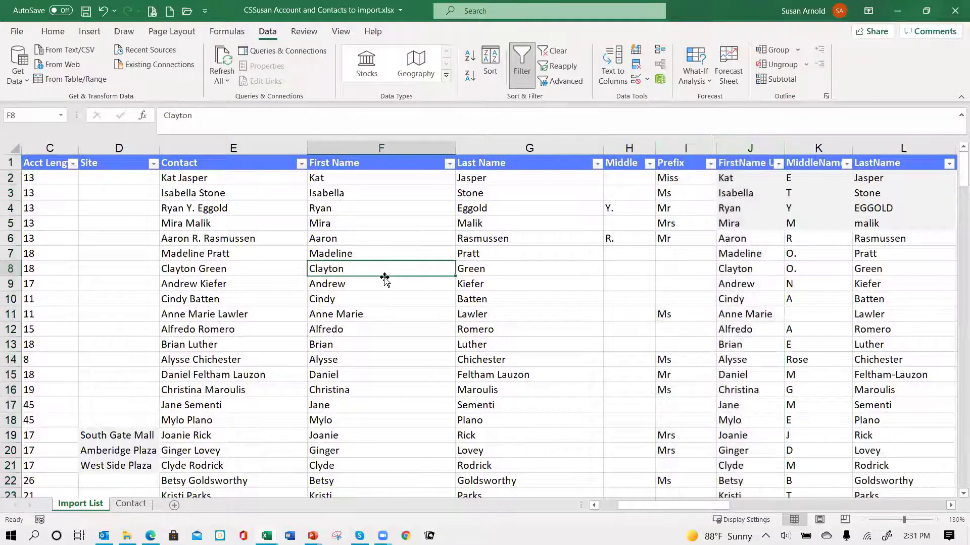
{"action": "left_click", "coordinate": [374, 145]}
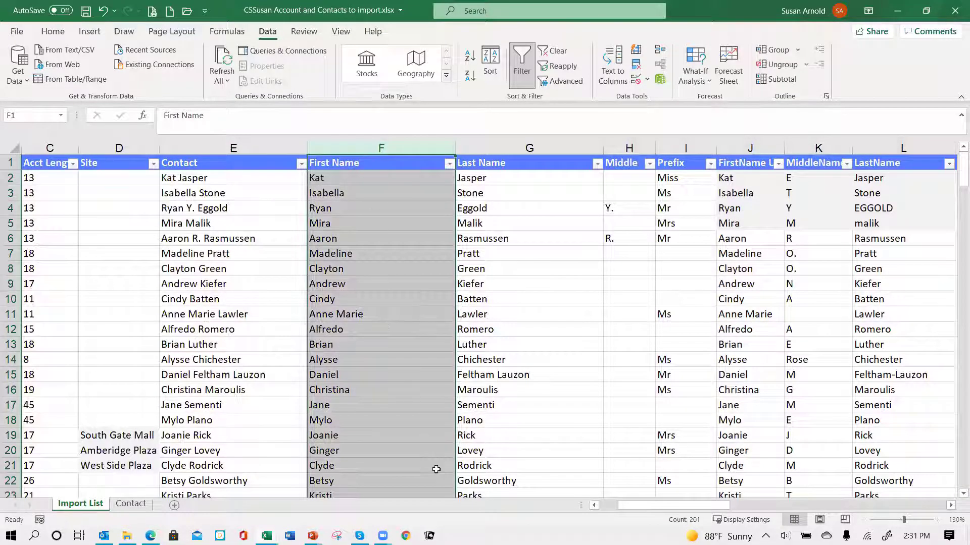
{"action": "key", "text": "alt"}
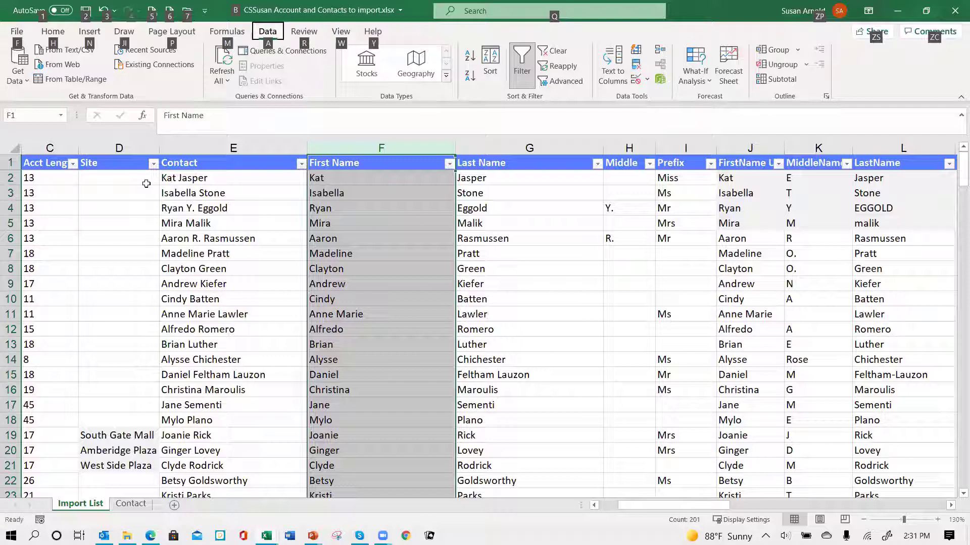
{"action": "key", "text": "e"}
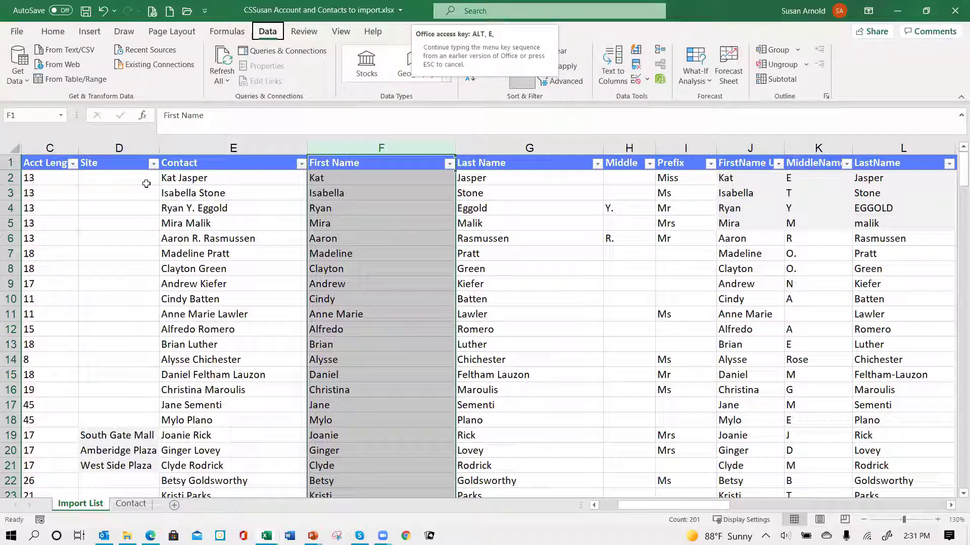
{"action": "key", "text": "d"}
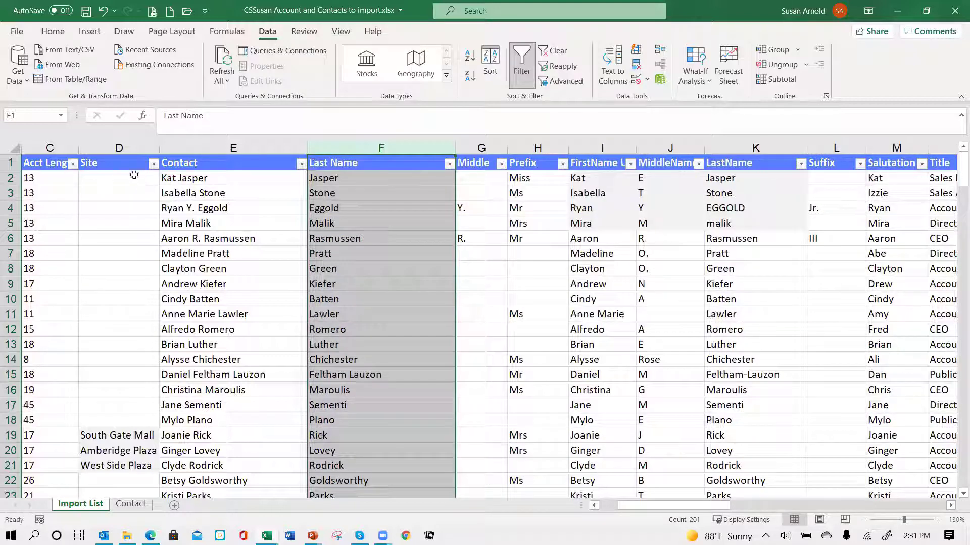
{"action": "left_click", "coordinate": [103, 11]}
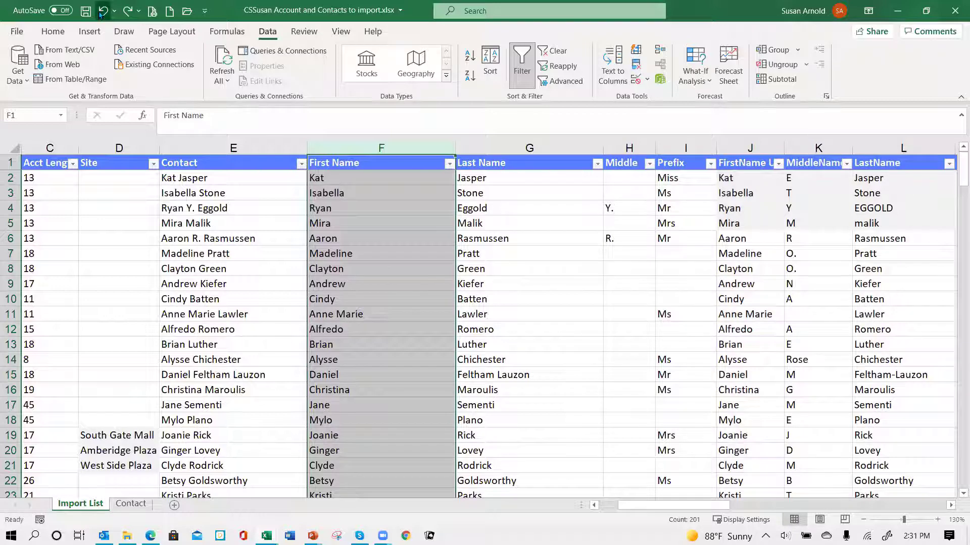
{"action": "left_click", "coordinate": [104, 11]}
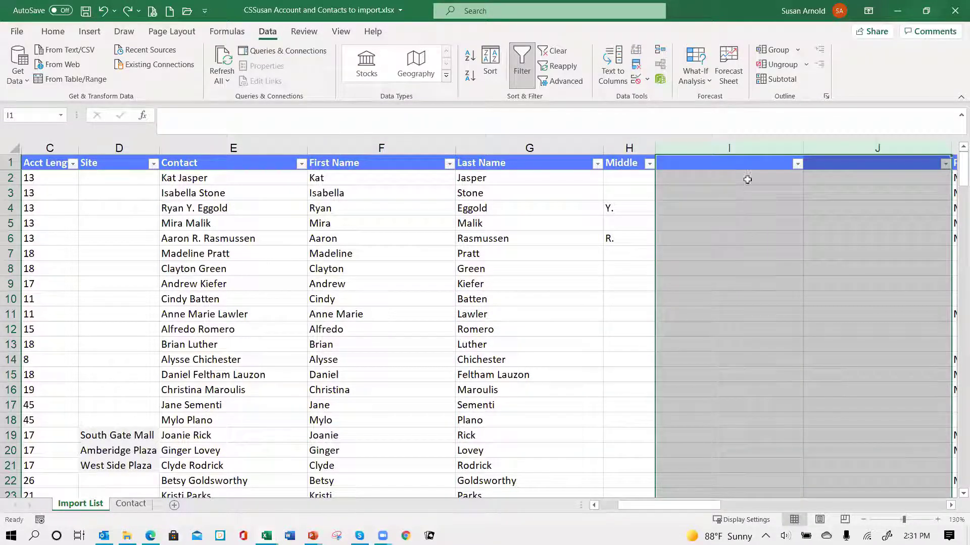
- Delete the blank columns I and J between Middle and Prefix again
{"action": "left_click", "coordinate": [742, 219]}
{"action": "left_click_drag", "start_coordinate": [717, 147], "coordinate": [836, 162]}
{"action": "key", "text": "ctrl+y"}
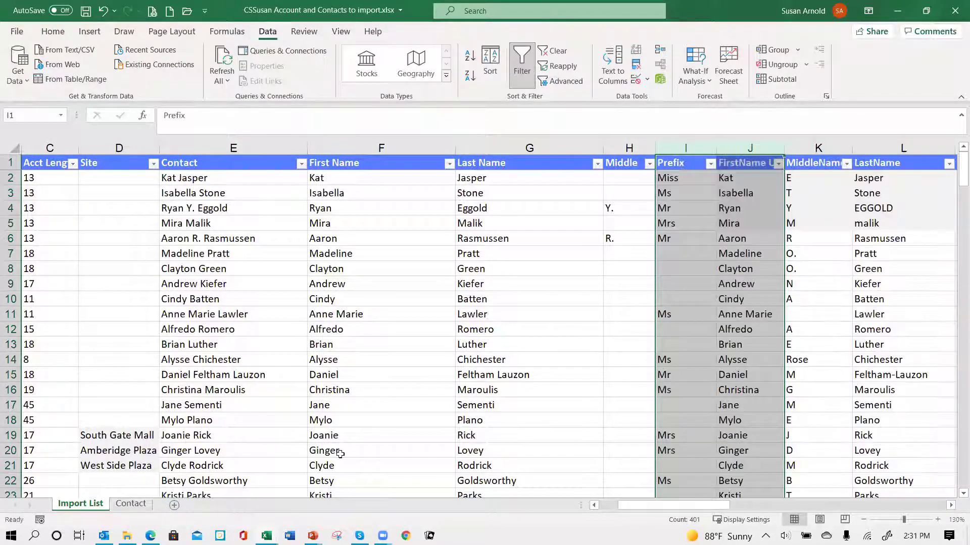
- Insert two blank columns before the First Name column as a trial, and delete them again
{"action": "left_click", "coordinate": [380, 147]}
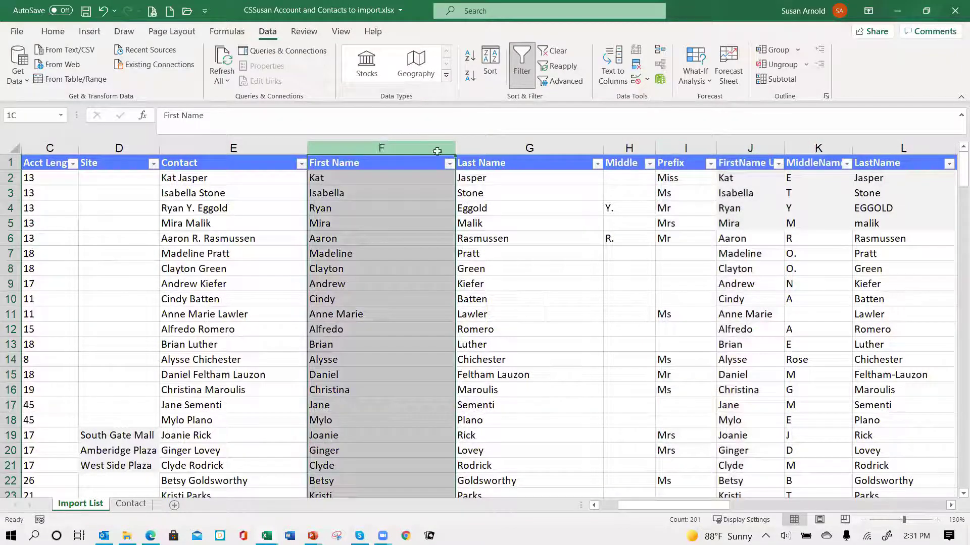
{"action": "left_click_drag", "start_coordinate": [437, 151], "coordinate": [478, 161]}
{"action": "key", "text": "alt"}
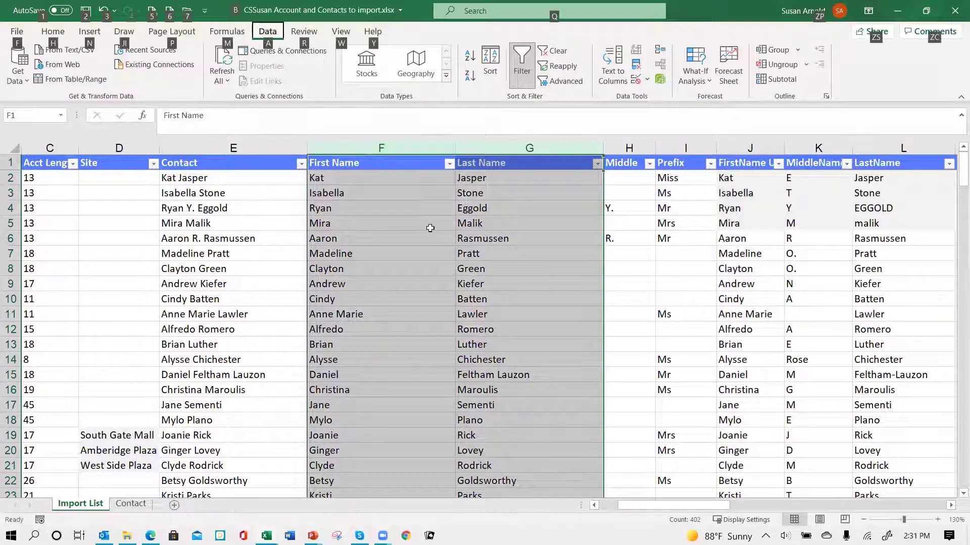
{"action": "key", "text": "i"}
{"action": "key", "text": "c"}
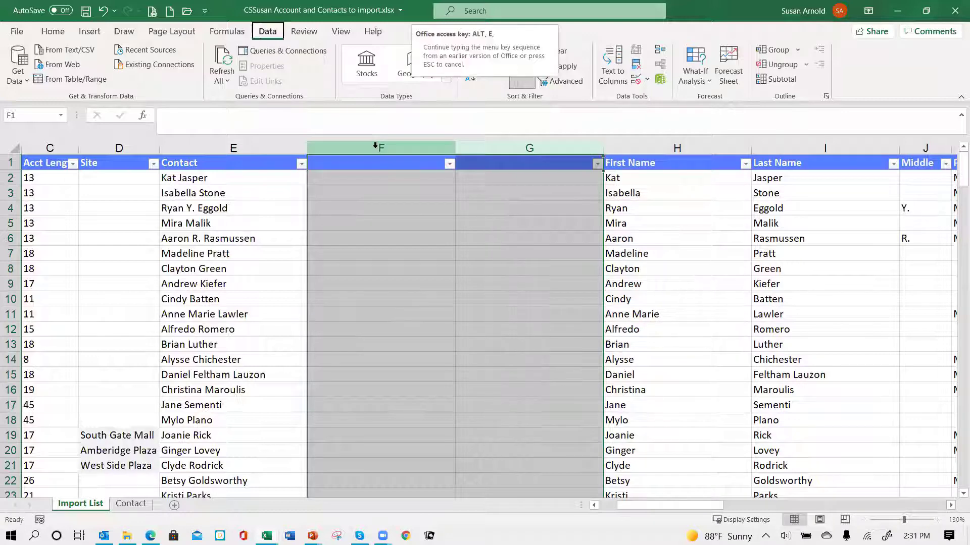
{"action": "key", "text": "ctrl+minus"}
{"action": "left_click", "coordinate": [450, 267]}
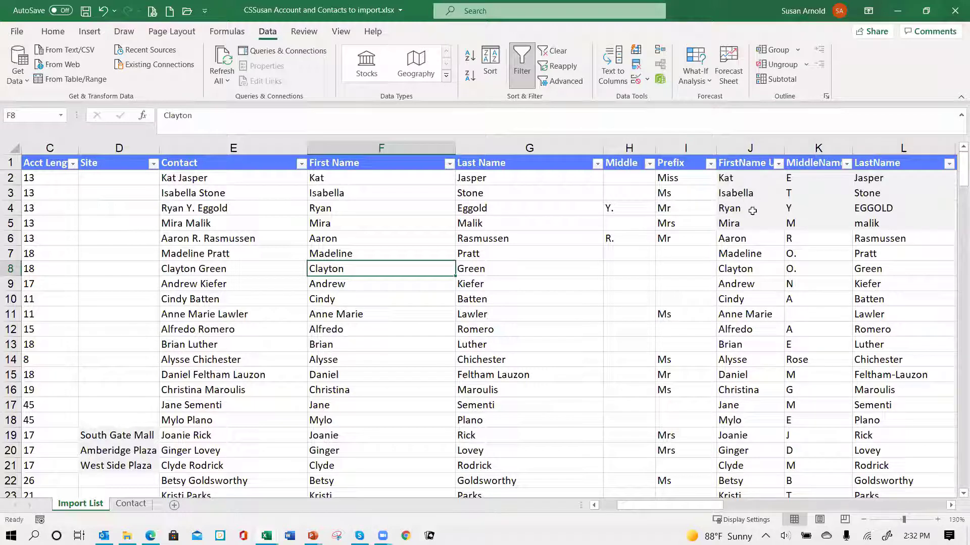
- Compare the list's original separate name columns, from Prefix through Salutation, with the split name columns, and go back toward the Account column
{"action": "left_click", "coordinate": [812, 212]}
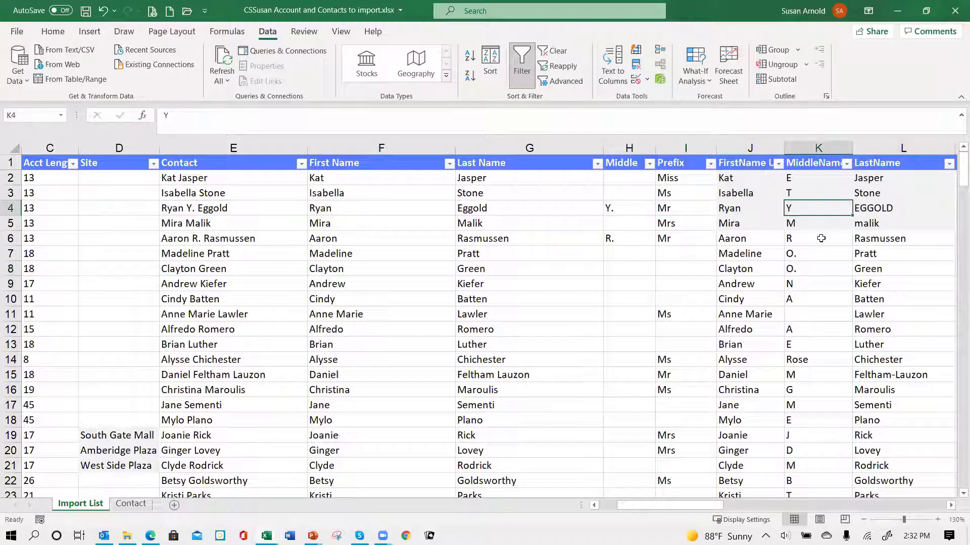
{"action": "left_click", "coordinate": [796, 256]}
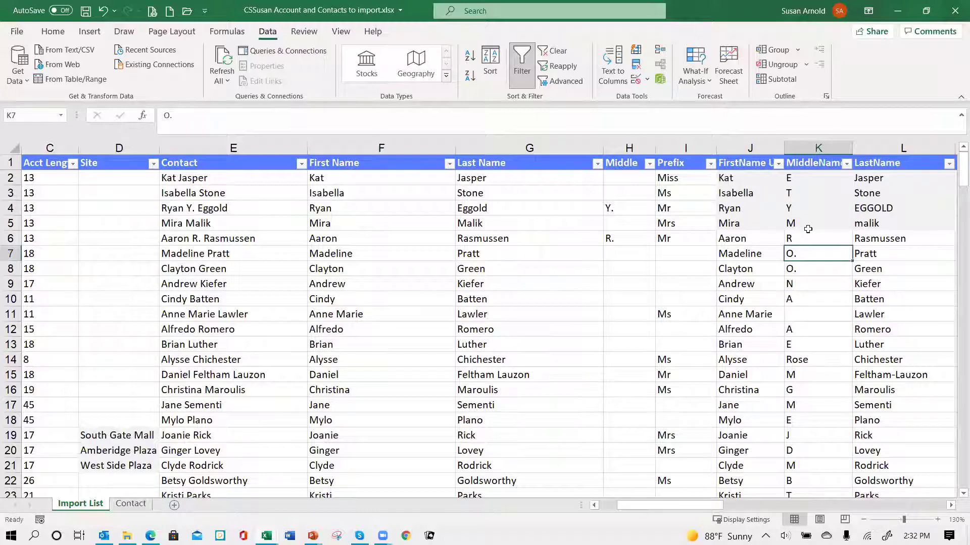
{"action": "key", "text": "Right"}
{"action": "key", "text": "Right"}
{"action": "key", "text": "Right"}
{"action": "key", "text": "Right"}
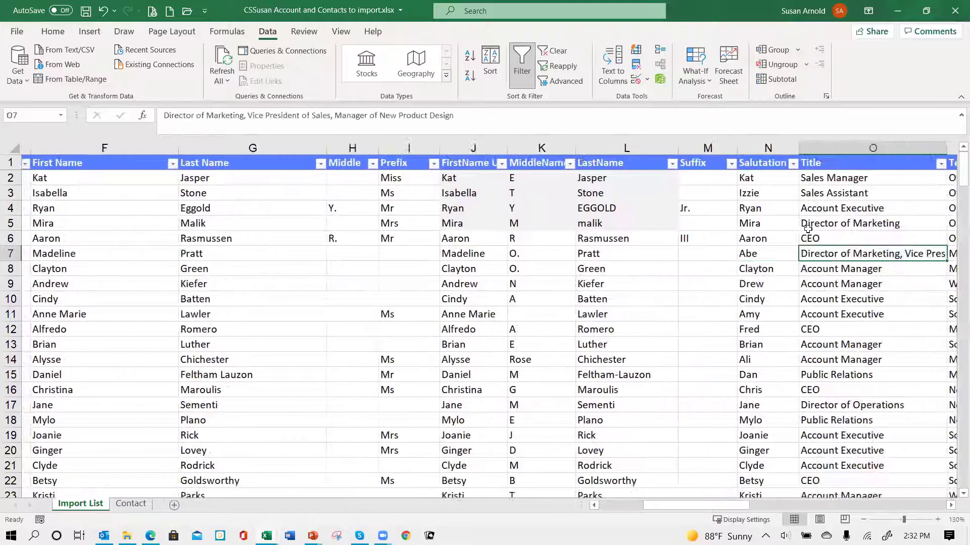
{"action": "key", "text": "Left"}
{"action": "key", "text": "Left"}
{"action": "key", "text": "Left"}
{"action": "key", "text": "Left"}
{"action": "key", "text": "Left"}
{"action": "key", "text": "Left"}
{"action": "key", "text": "Left"}
{"action": "key", "text": "Left"}
{"action": "key", "text": "Left"}
{"action": "key", "text": "Left"}
{"action": "key", "text": "Left"}
{"action": "key", "text": "Left"}
{"action": "key", "text": "Left"}
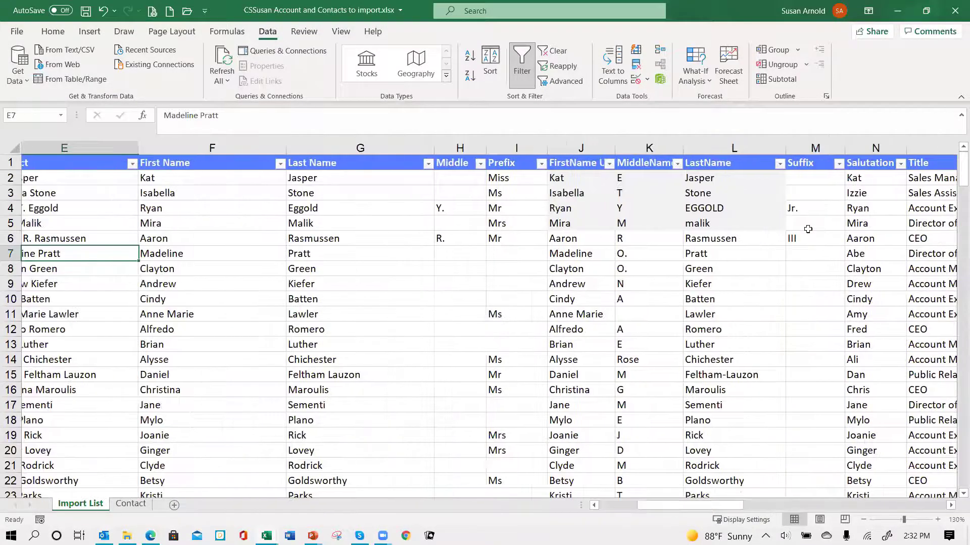
{"action": "key", "text": "Right"}
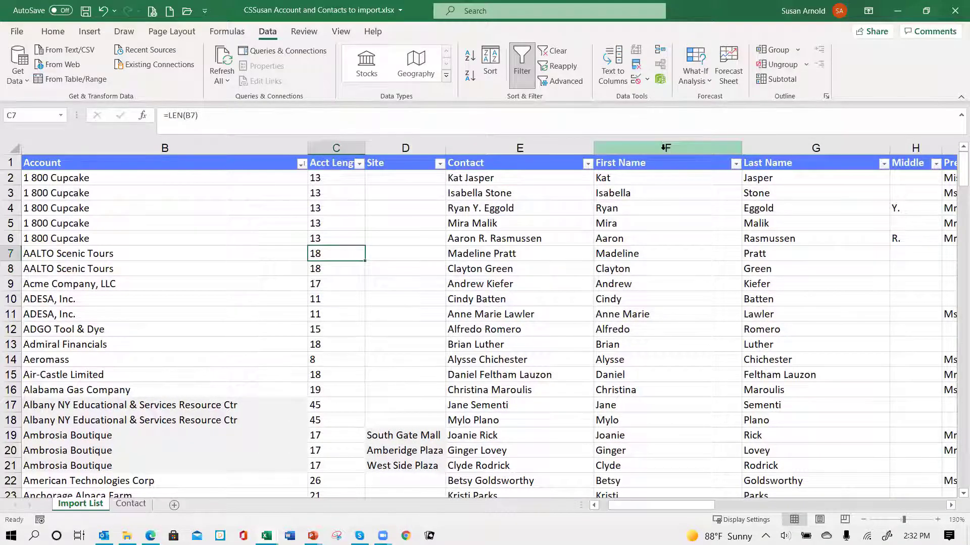
- Delete the split name columns F to H, First Name, Last Name and Middle, keeping the original separate name columns
{"action": "left_click_drag", "start_coordinate": [665, 147], "coordinate": [890, 183]}
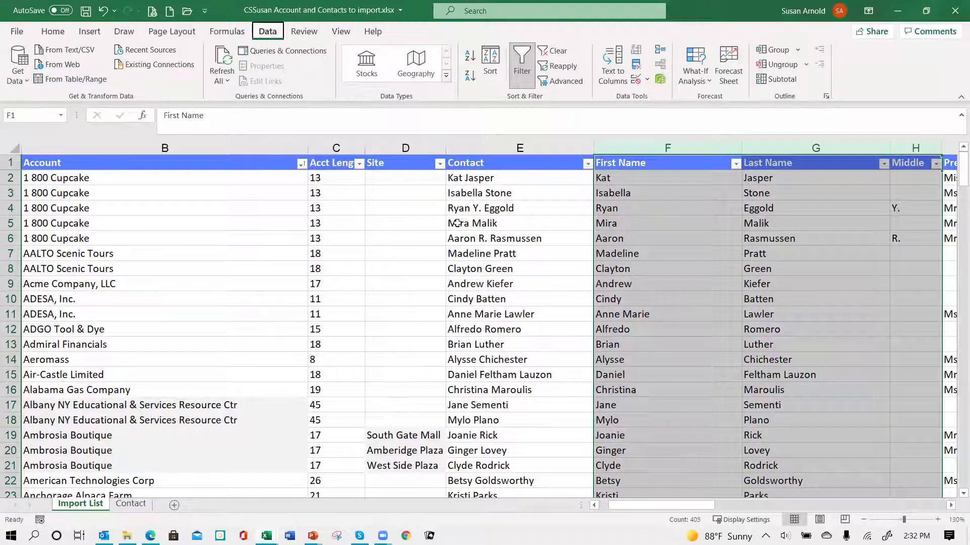
{"action": "key", "text": "ctrl+v"}
{"action": "left_click", "coordinate": [481, 213]}
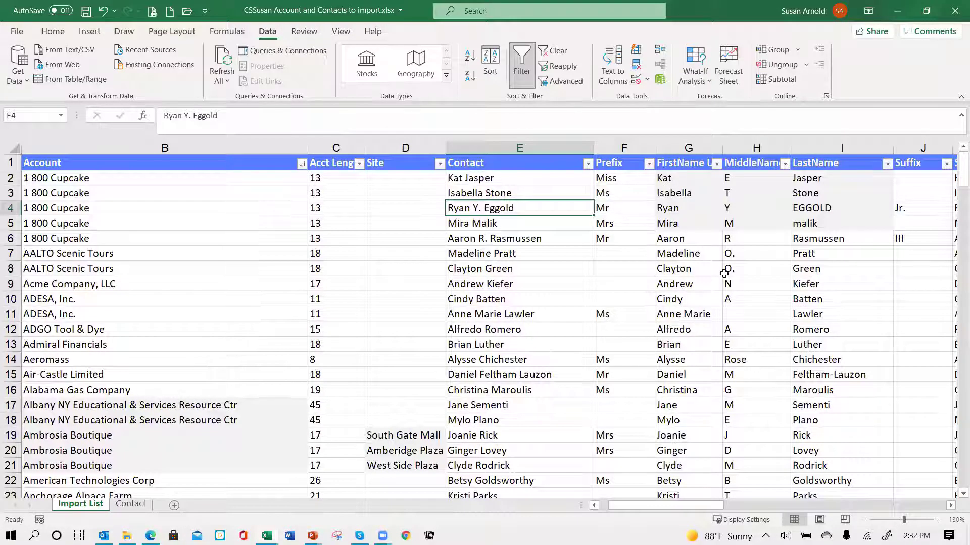
- Look through the remaining Import List columns along row 8, from LastName across to Country
{"action": "left_click", "coordinate": [737, 254]}
{"action": "left_click", "coordinate": [816, 271]}
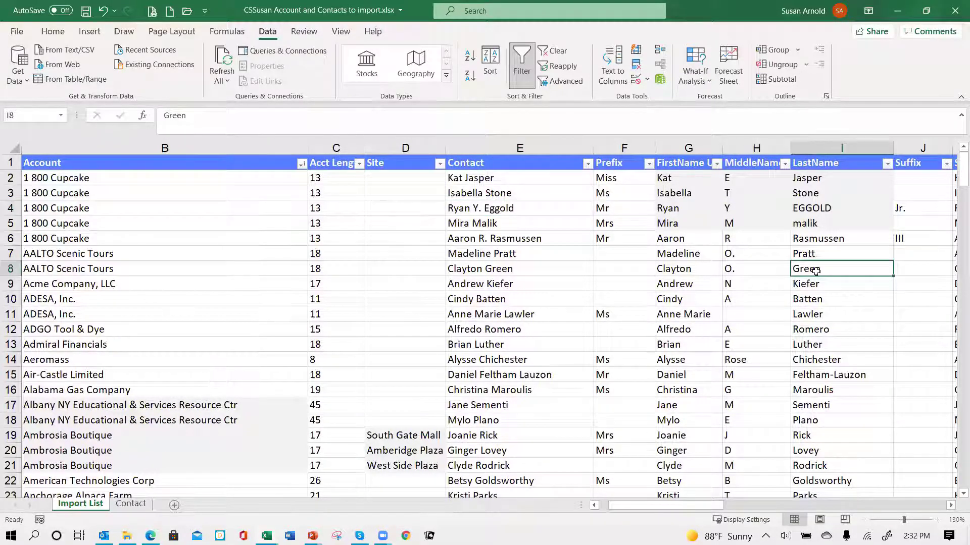
{"action": "key", "text": "Right"}
{"action": "key", "text": "Right"}
{"action": "key", "text": "Right"}
{"action": "key", "text": "Right"}
{"action": "key", "text": "Right"}
{"action": "key", "text": "Right"}
{"action": "key", "text": "Right"}
{"action": "key", "text": "Right"}
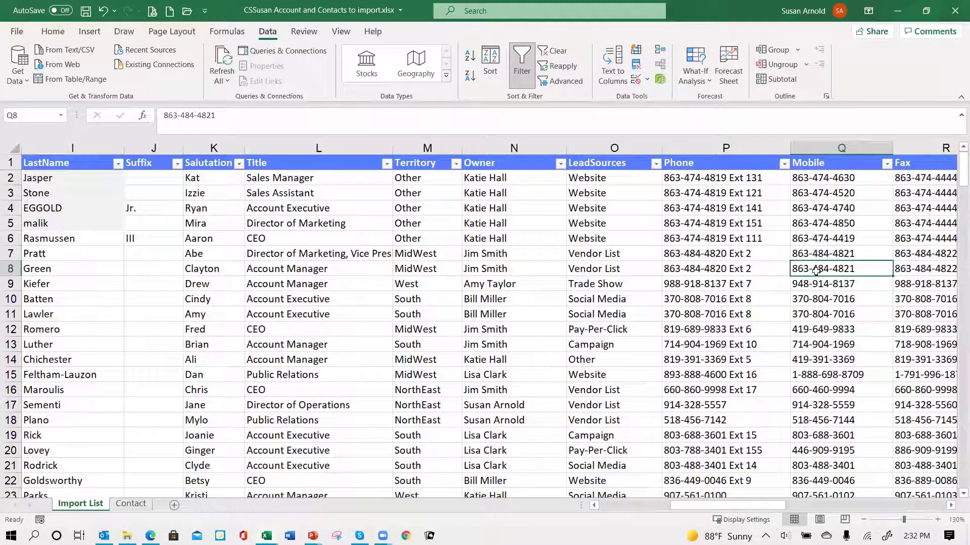
{"action": "key", "text": "Right"}
{"action": "key", "text": "Right"}
{"action": "key", "text": "Right"}
{"action": "key", "text": "Right"}
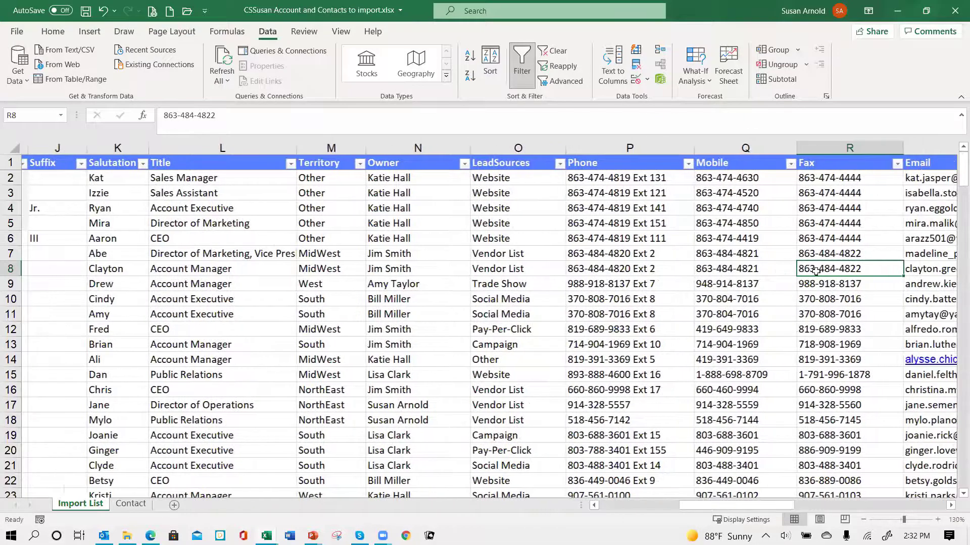
{"action": "key", "text": "Right"}
{"action": "key", "text": "Right"}
{"action": "key", "text": "Right"}
{"action": "key", "text": "Right"}
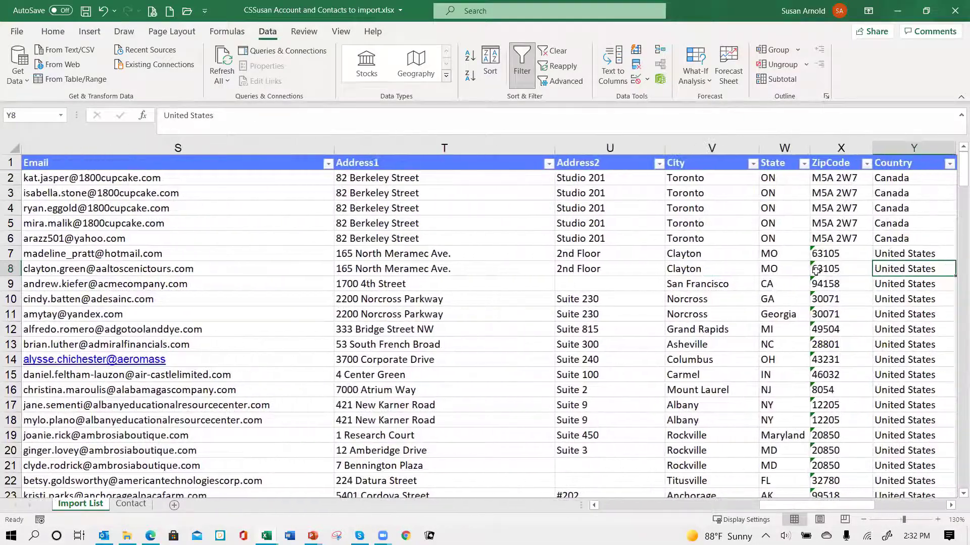
- Examine the State column's entries for full state names mixed with abbreviations, and return to its header
{"action": "key", "text": "Left"}
{"action": "key", "text": "Left"}
{"action": "key", "text": "Down"}
{"action": "key", "text": "Down"}
{"action": "key", "text": "Down"}
{"action": "key", "text": "Down"}
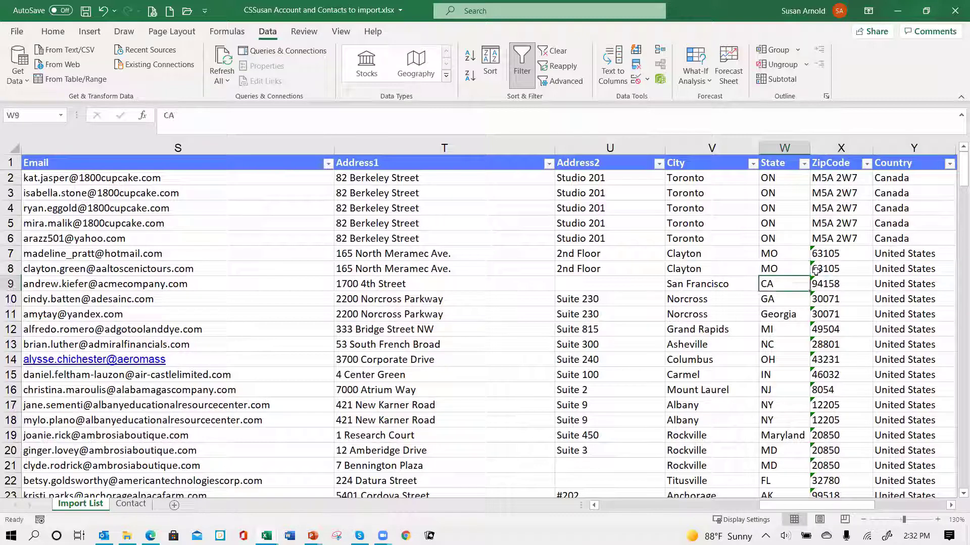
{"action": "key", "text": "Down"}
{"action": "key", "text": "Down"}
{"action": "key", "text": "Down"}
{"action": "key", "text": "Down"}
{"action": "key", "text": "Down"}
{"action": "key", "text": "Down"}
{"action": "key", "text": "Down"}
{"action": "key", "text": "Down"}
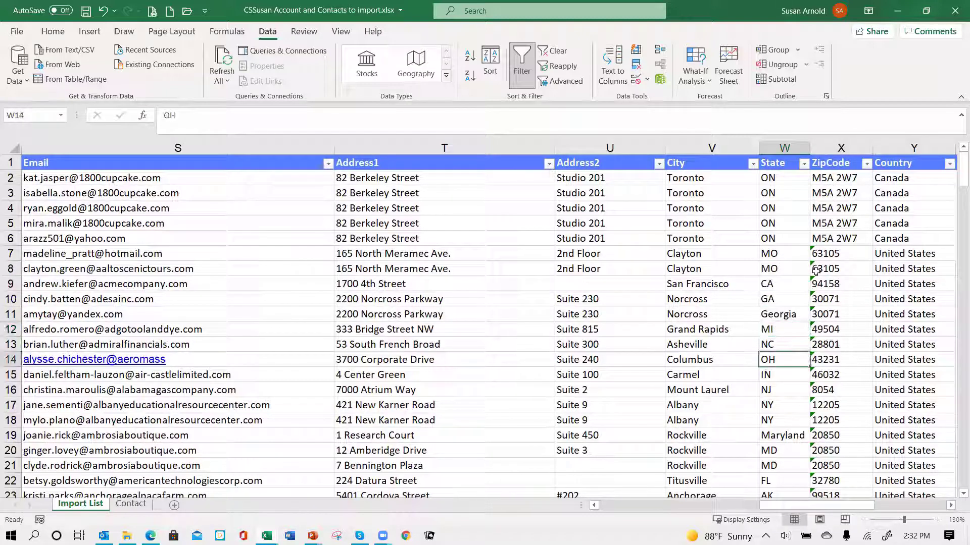
{"action": "key", "text": "Up"}
{"action": "key", "text": "Up"}
{"action": "key", "text": "Up"}
{"action": "key", "text": "Up"}
{"action": "key", "text": "Up"}
{"action": "key", "text": "Up"}
{"action": "key", "text": "Up"}
{"action": "key", "text": "Up"}
{"action": "key", "text": "Up"}
{"action": "key", "text": "Up"}
{"action": "key", "text": "Up"}
{"action": "key", "text": "Up"}
{"action": "key", "text": "Up"}
{"action": "key", "text": "Up"}
{"action": "key", "text": "Up"}
{"action": "key", "text": "Up"}
{"action": "key", "text": "Up"}
{"action": "key", "text": "Up"}
{"action": "key", "text": "Up"}
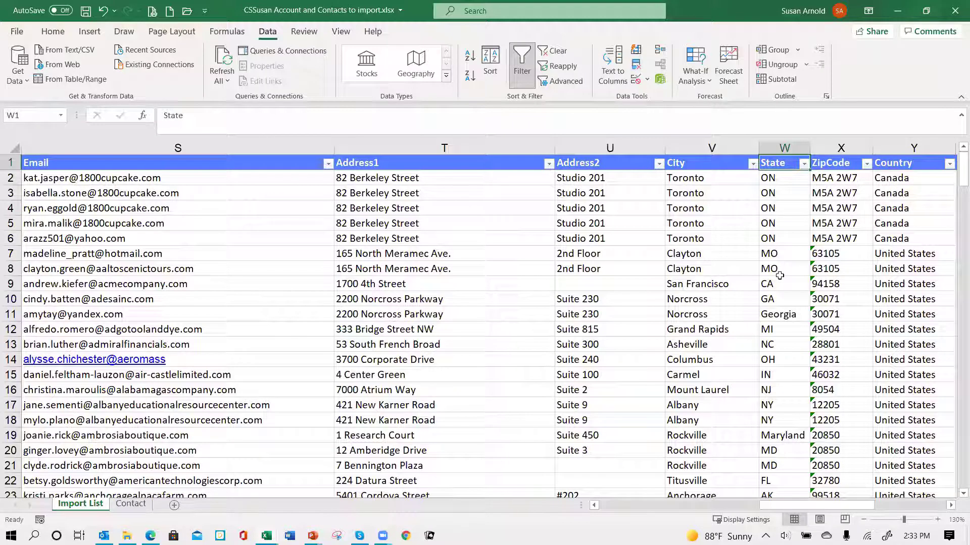
- Switch the header row's filters off and on again from the City header
{"action": "left_click", "coordinate": [715, 164]}
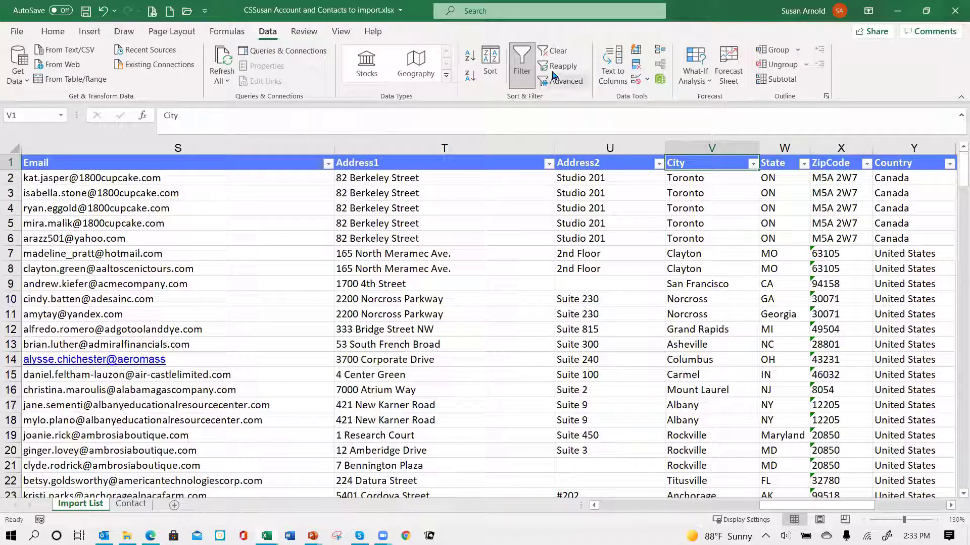
{"action": "left_click", "coordinate": [519, 71]}
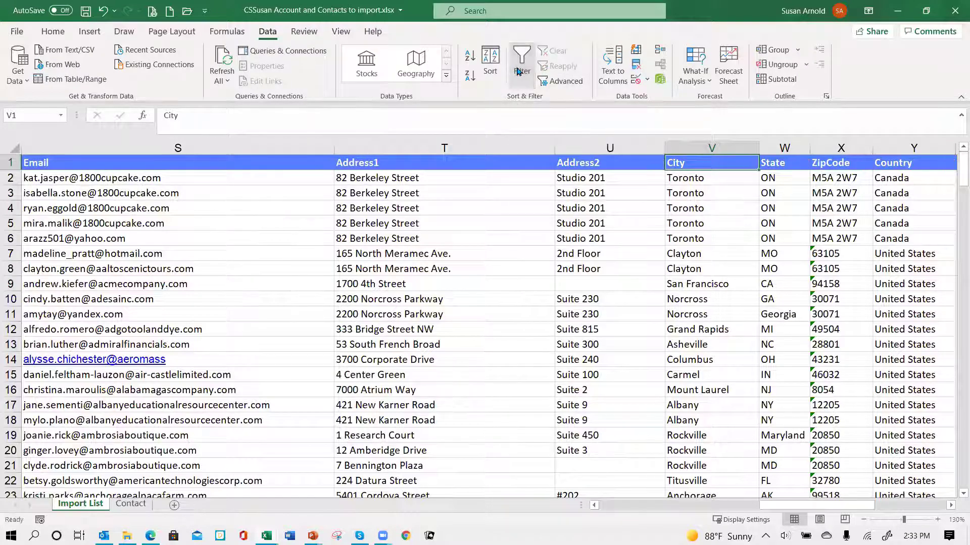
{"action": "left_click", "coordinate": [519, 71]}
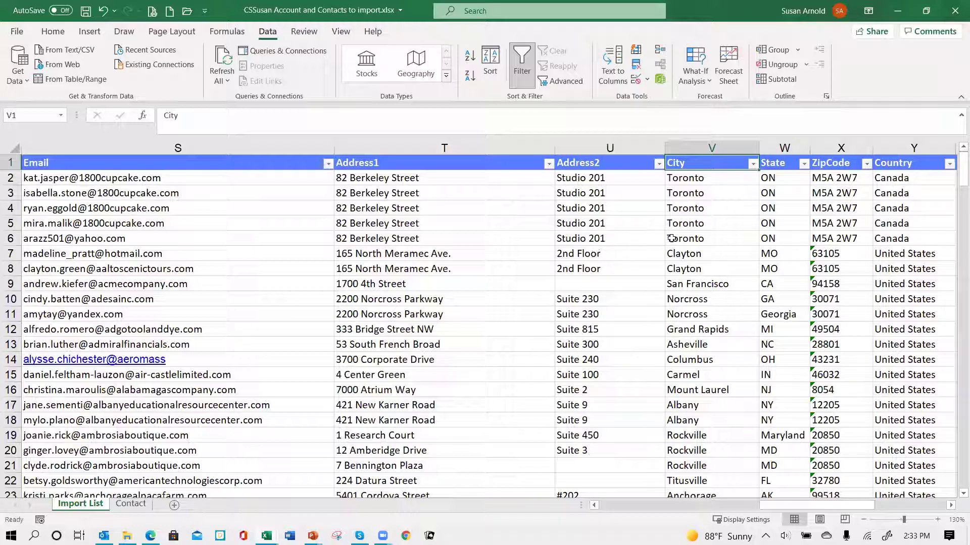
- Check the State column's filter list for inconsistent state spellings, and close it with all values still selected
{"action": "left_click", "coordinate": [804, 163]}
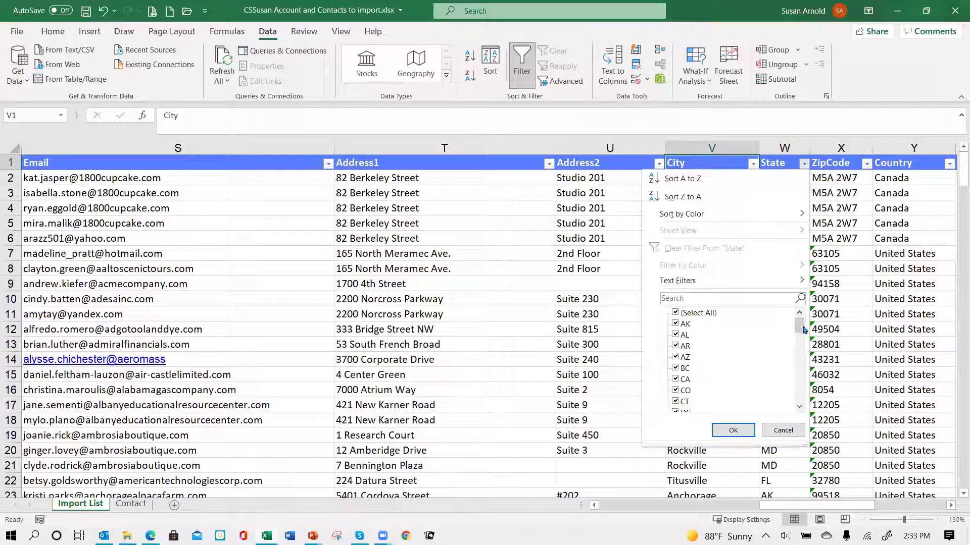
{"action": "left_click_drag", "start_coordinate": [804, 329], "coordinate": [799, 347]}
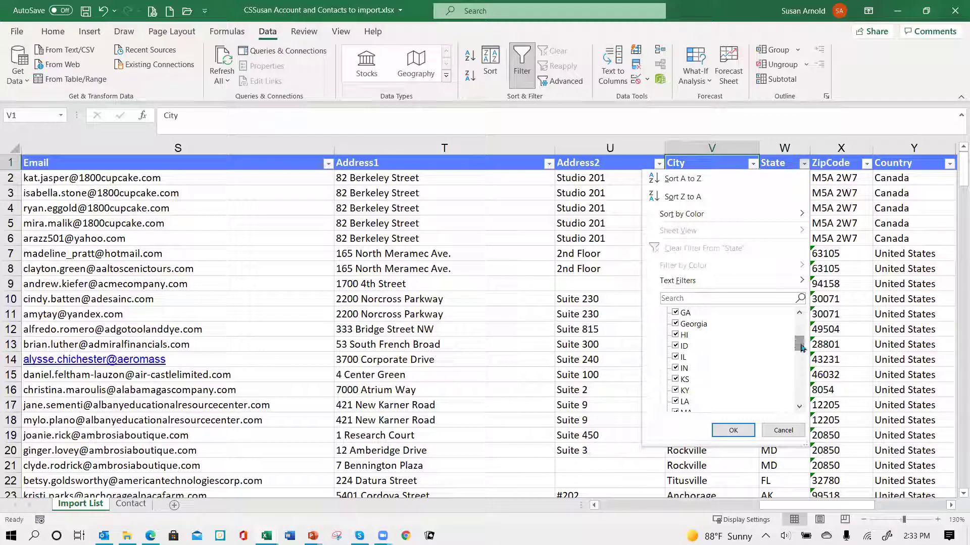
{"action": "left_click_drag", "start_coordinate": [803, 348], "coordinate": [803, 326]}
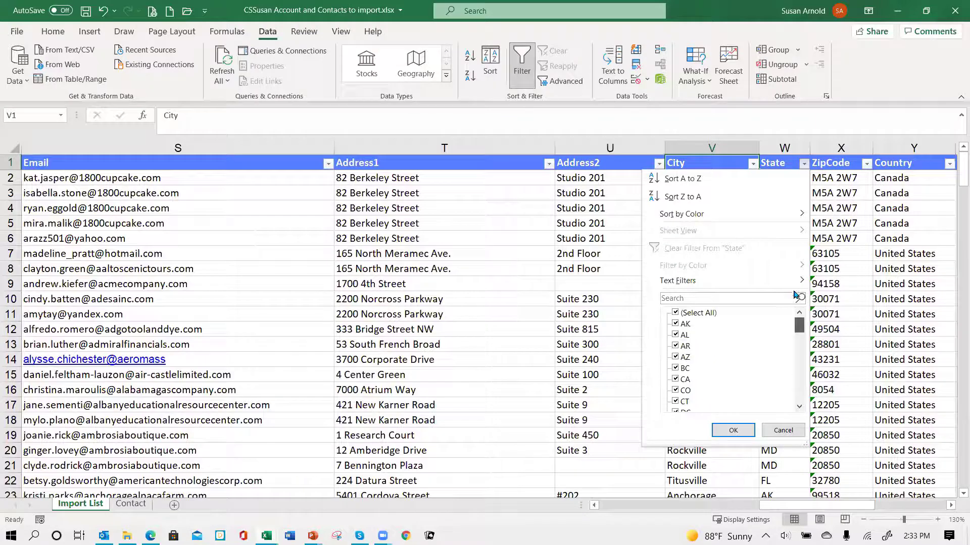
{"action": "left_click", "coordinate": [734, 431]}
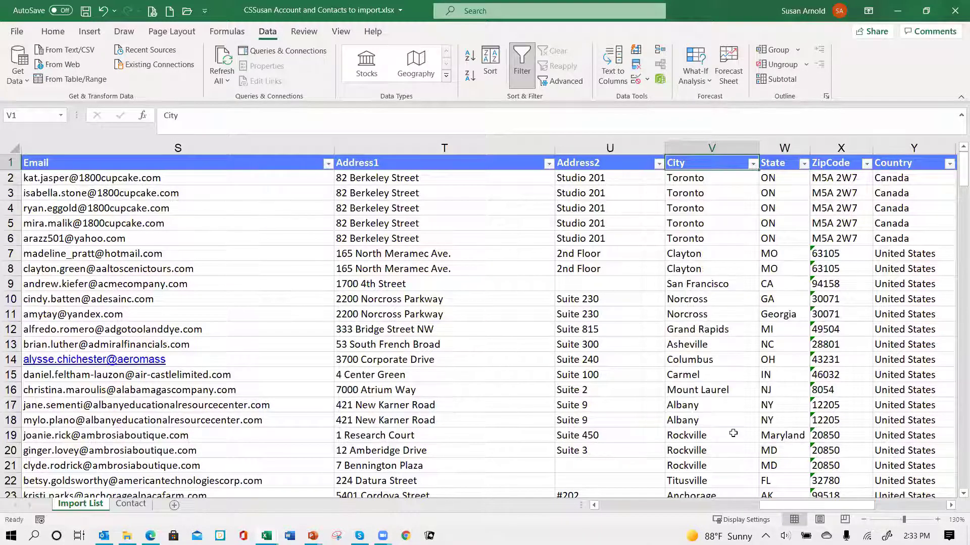
- Replace every "Georgia" with "GA" in the State column using Find and Replace
{"action": "left_click", "coordinate": [784, 147]}
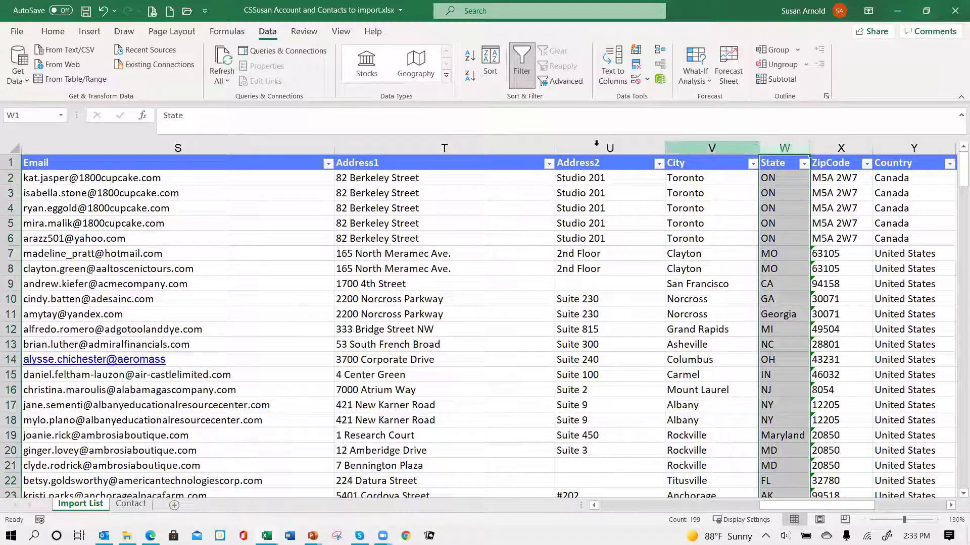
{"action": "left_click", "coordinate": [54, 31]}
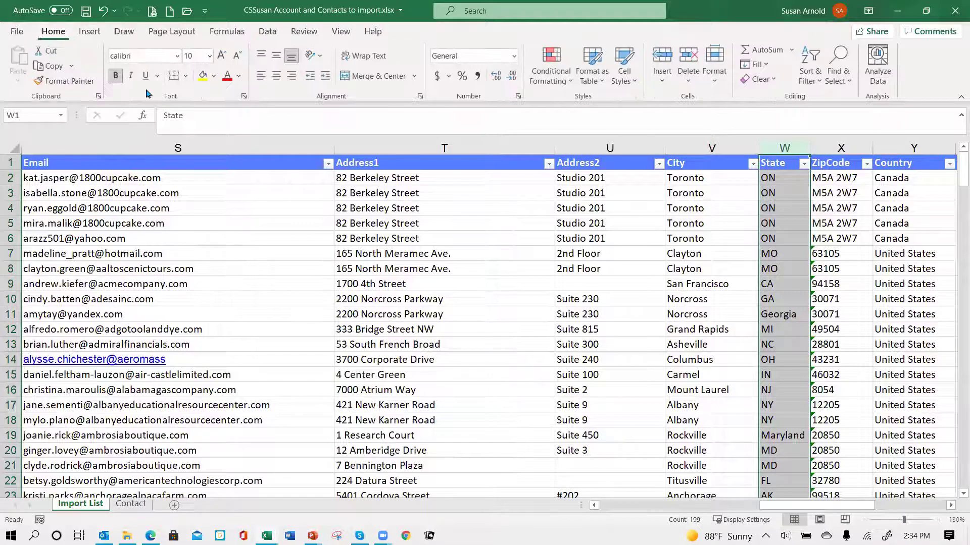
{"action": "left_click", "coordinate": [848, 83]}
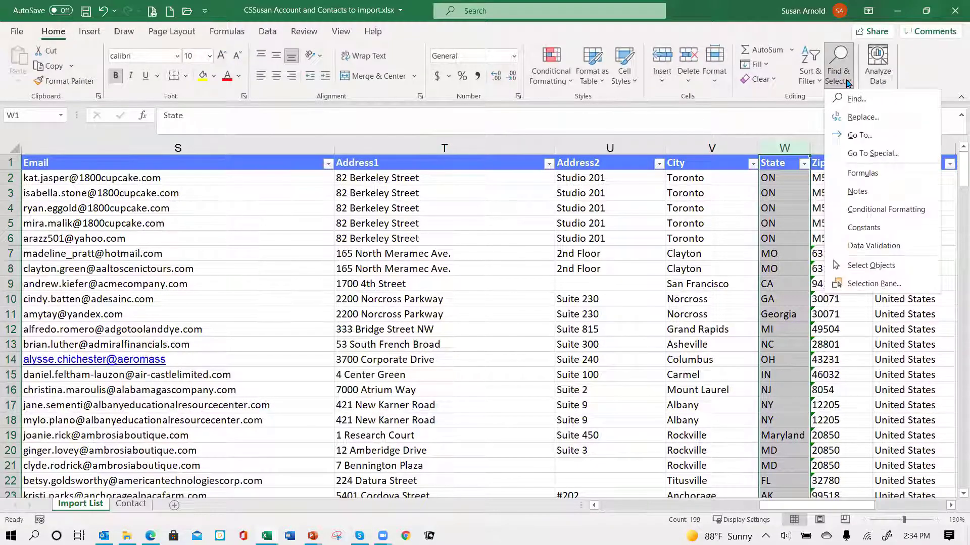
{"action": "left_click", "coordinate": [857, 115]}
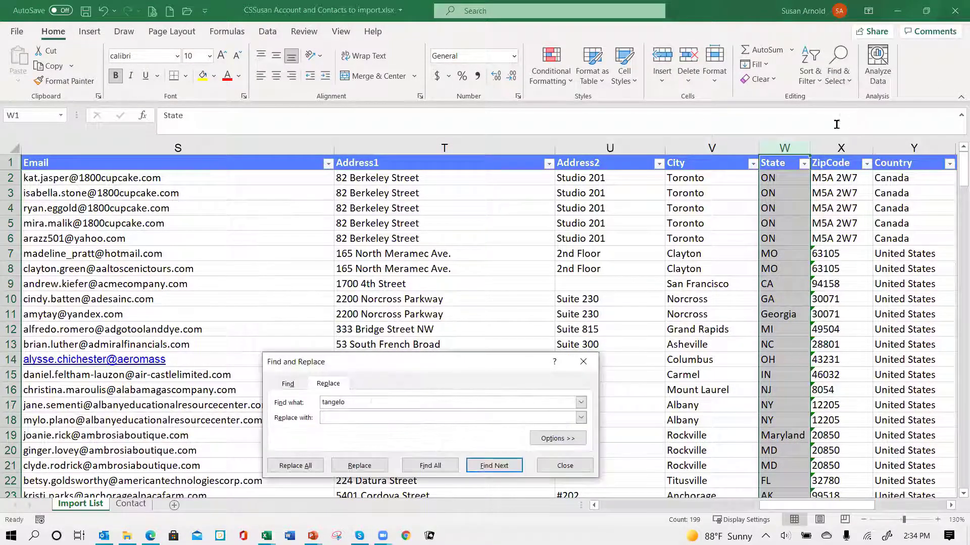
{"action": "left_click", "coordinate": [367, 416]}
{"action": "left_click_drag", "start_coordinate": [316, 402], "coordinate": [359, 399]}
{"action": "type", "text": "Georgia"}
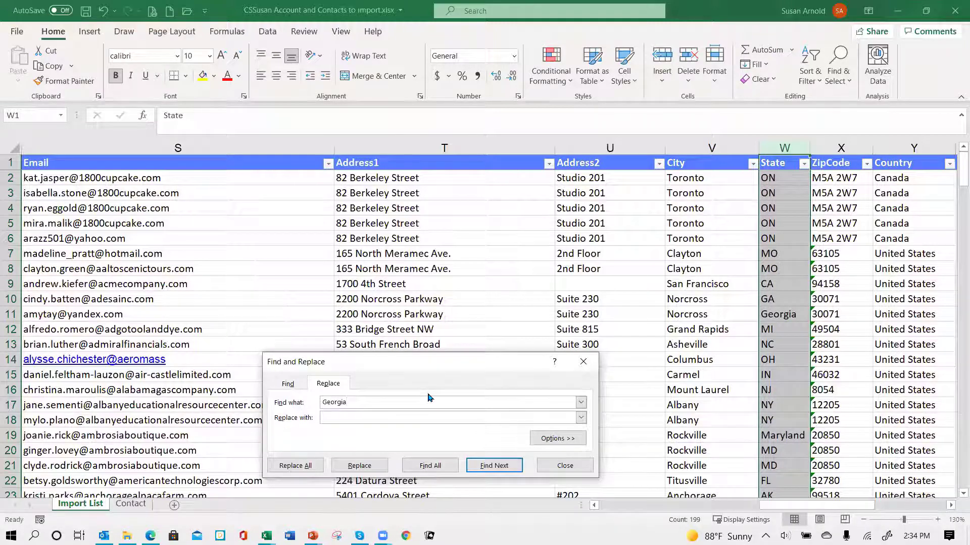
{"action": "type", "text": "GA"}
{"action": "left_click", "coordinate": [299, 464]}
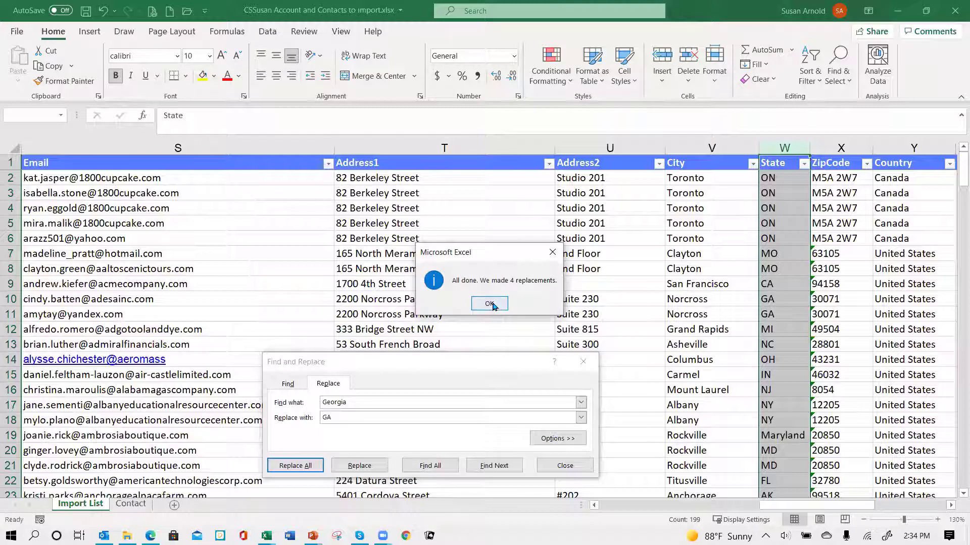
{"action": "left_click", "coordinate": [489, 304]}
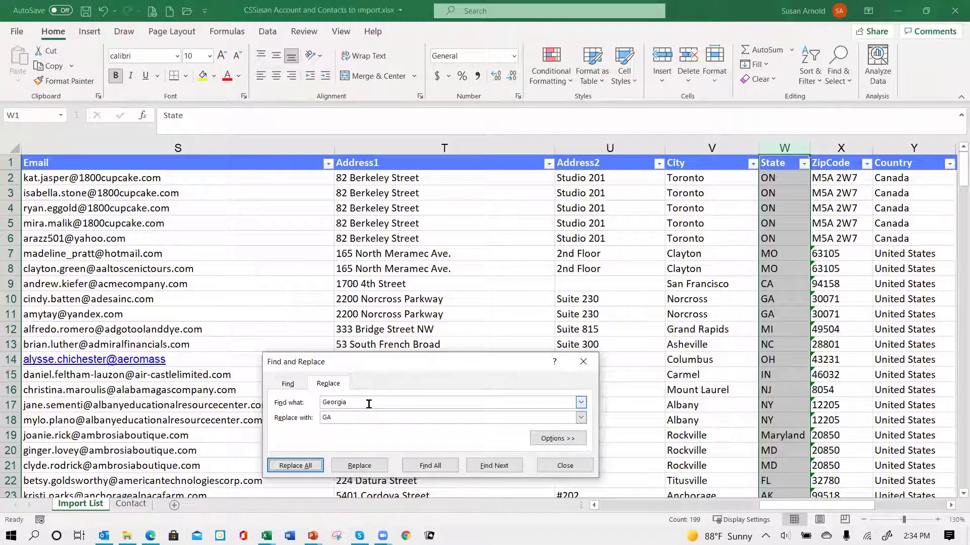
- Replace every "Maryland" with "MD" in the State column and close Find and Replace
{"action": "left_click_drag", "start_coordinate": [359, 402], "coordinate": [282, 401]}
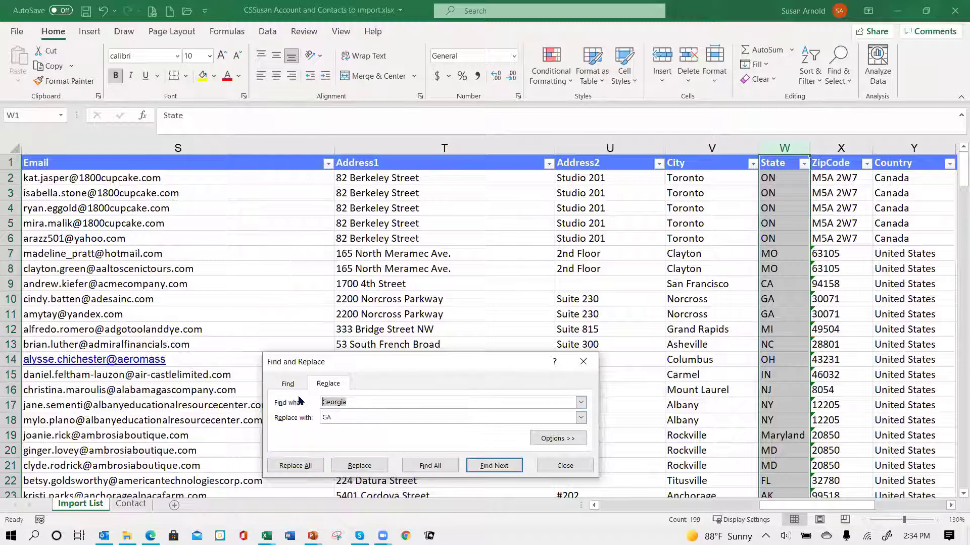
{"action": "type", "text": "Maryland"}
{"action": "key", "text": "Tab"}
{"action": "type", "text": "M"}
{"action": "left_click", "coordinate": [294, 467]}
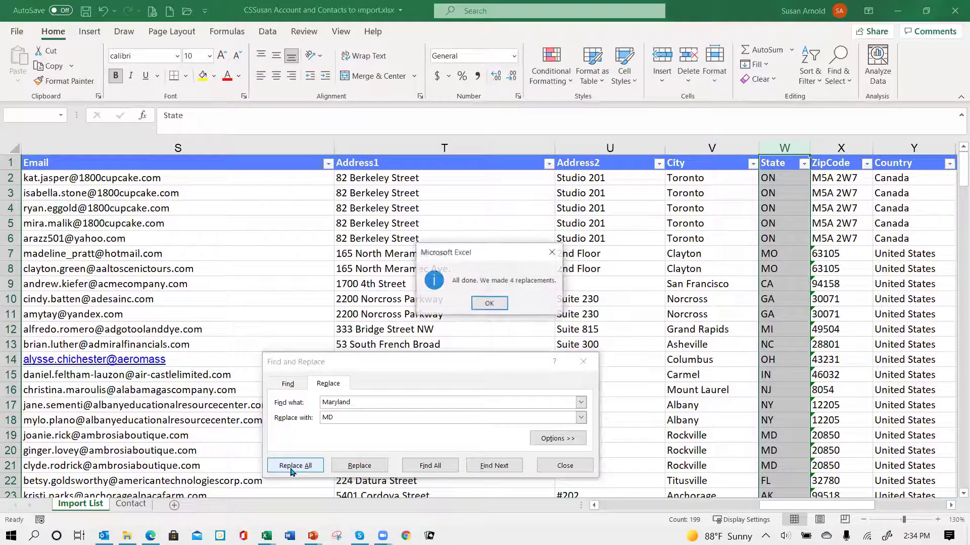
{"action": "left_click", "coordinate": [489, 303]}
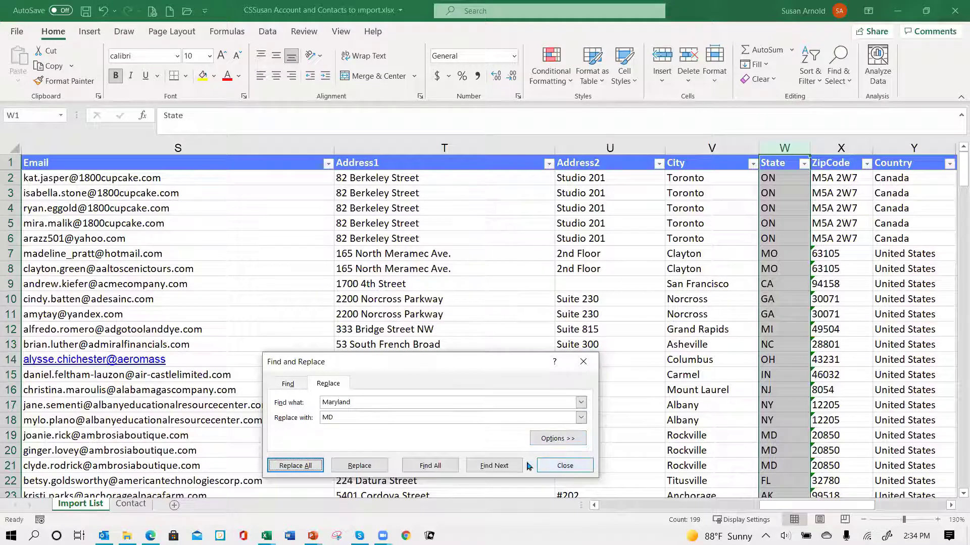
{"action": "left_click", "coordinate": [583, 362]}
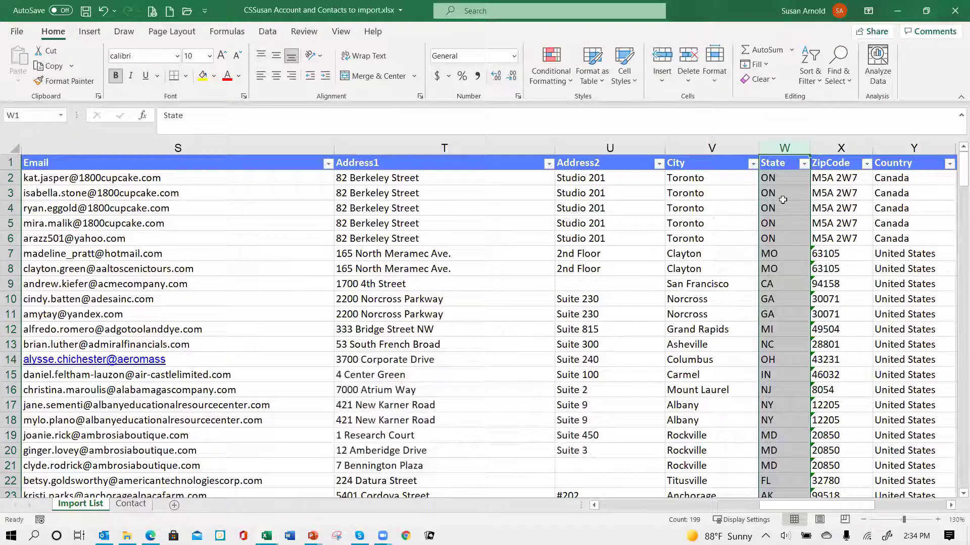
- Recheck the State column's filter list for remaining full state names
{"action": "left_click", "coordinate": [803, 163]}
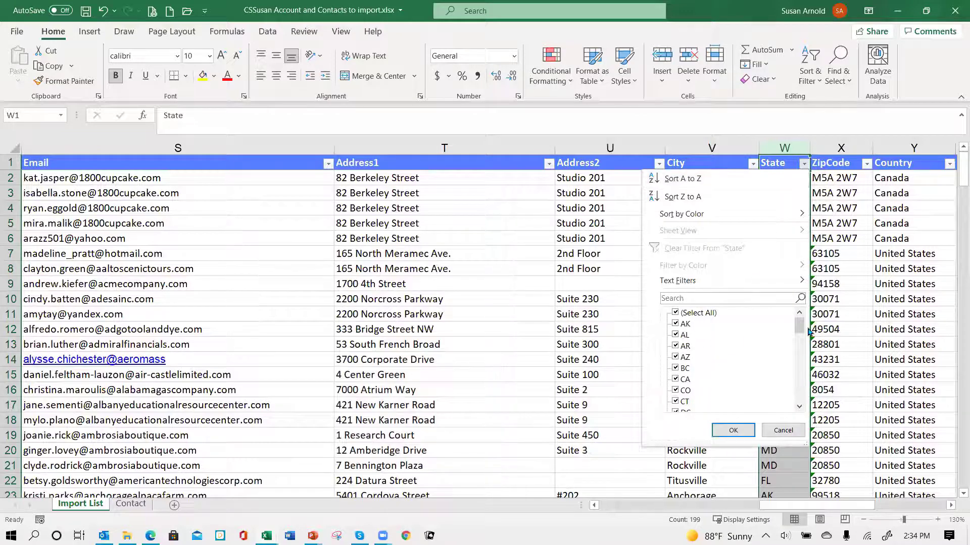
{"action": "mouse_move", "coordinate": [798, 329]}
{"action": "left_mouse_down"}
{"action": "mouse_move", "coordinate": [802, 405]}
{"action": "mouse_move", "coordinate": [800, 324]}
{"action": "left_mouse_up"}
{"action": "mouse_move", "coordinate": [723, 222]}
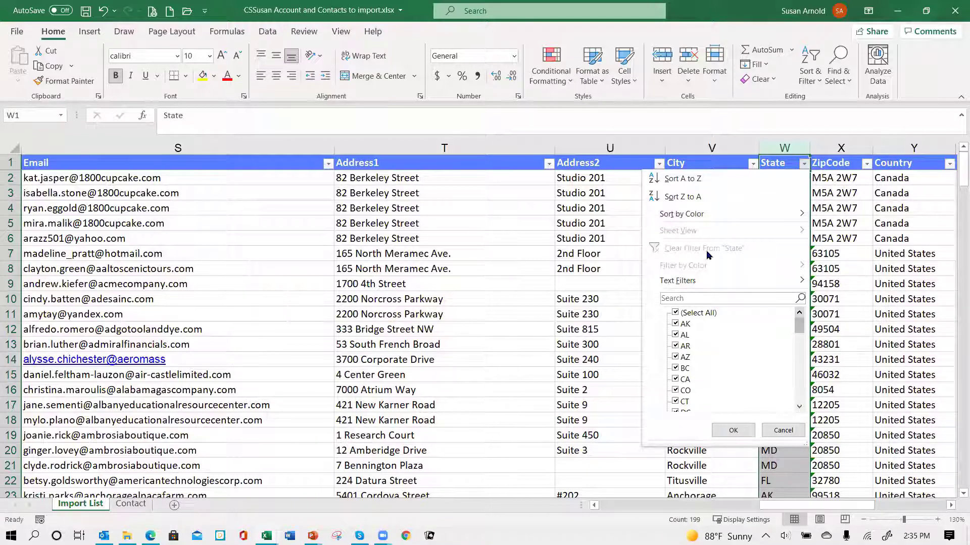
- Leave the State filter list without filtering and check the State, ZipCode, Country and PlanOptions cells in row 11
{"action": "left_click", "coordinate": [783, 432]}
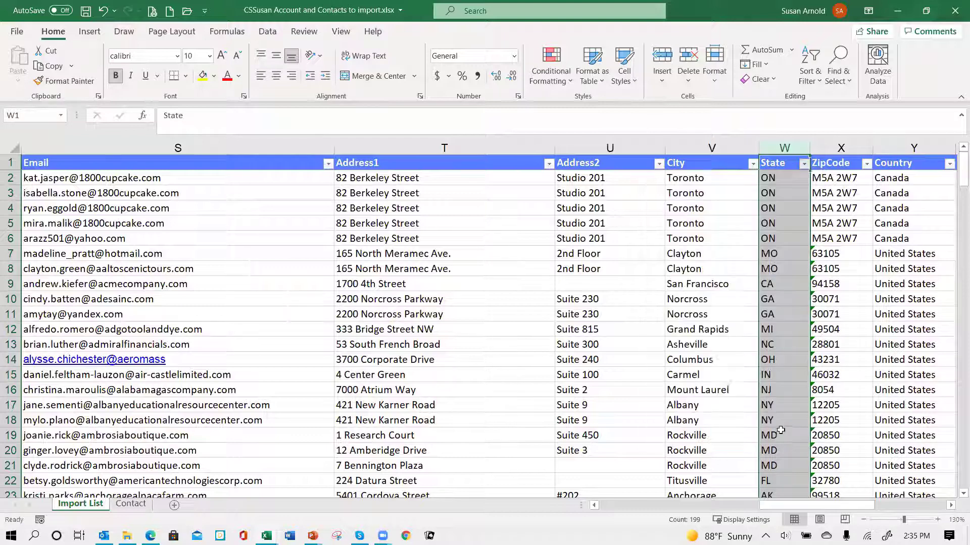
{"action": "left_click", "coordinate": [788, 284]}
{"action": "left_click", "coordinate": [903, 315]}
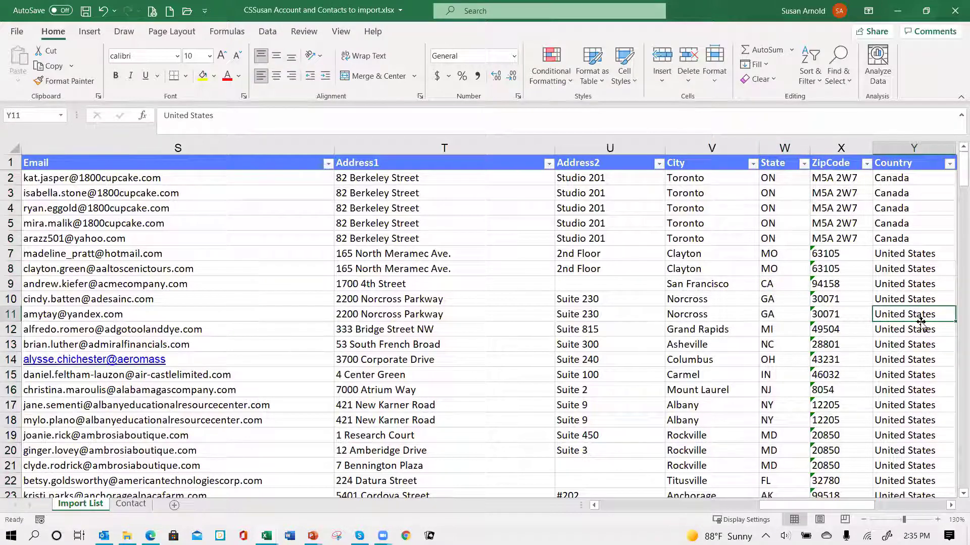
{"action": "key", "text": "Right"}
{"action": "key", "text": "Left"}
{"action": "key", "text": "Left"}
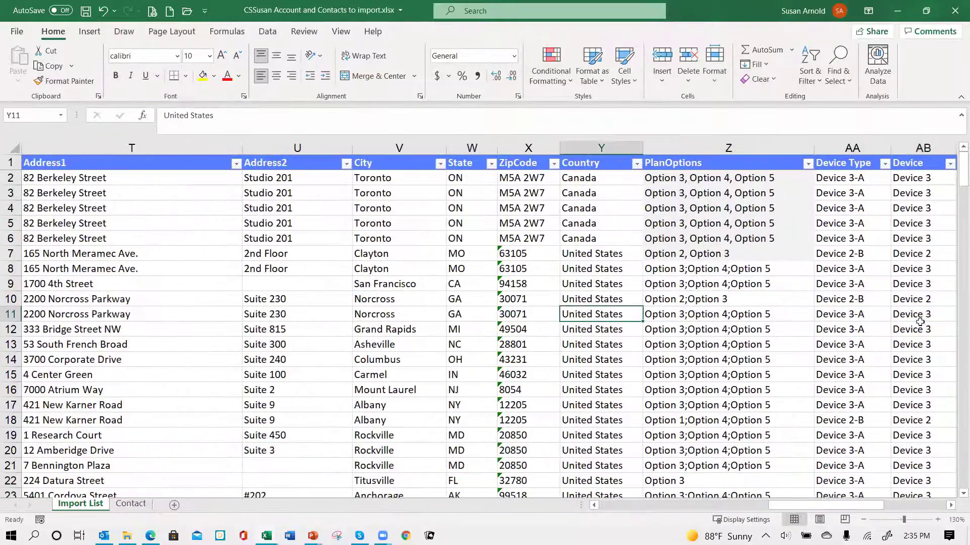
{"action": "key", "text": "Left"}
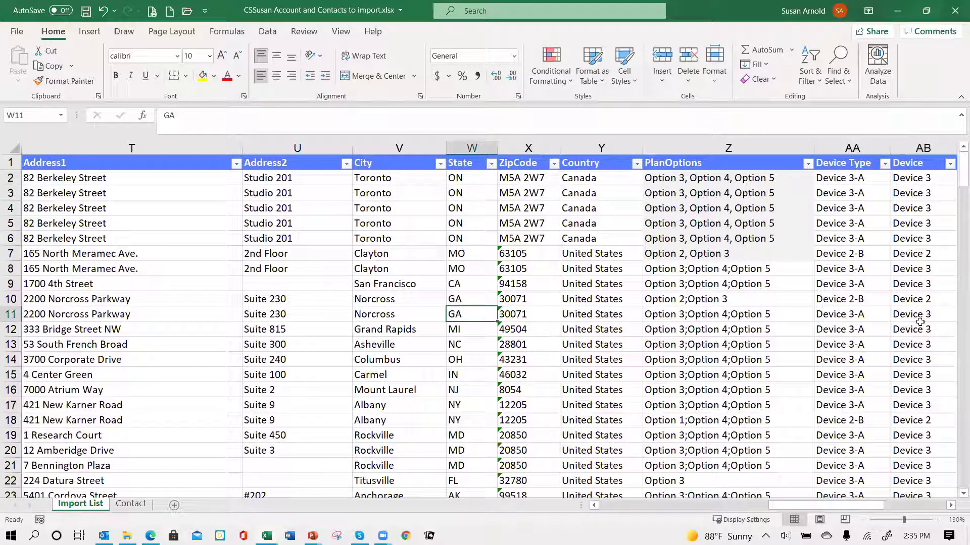
{"action": "key", "text": "Right"}
{"action": "key", "text": "Right"}
{"action": "key", "text": "Right"}
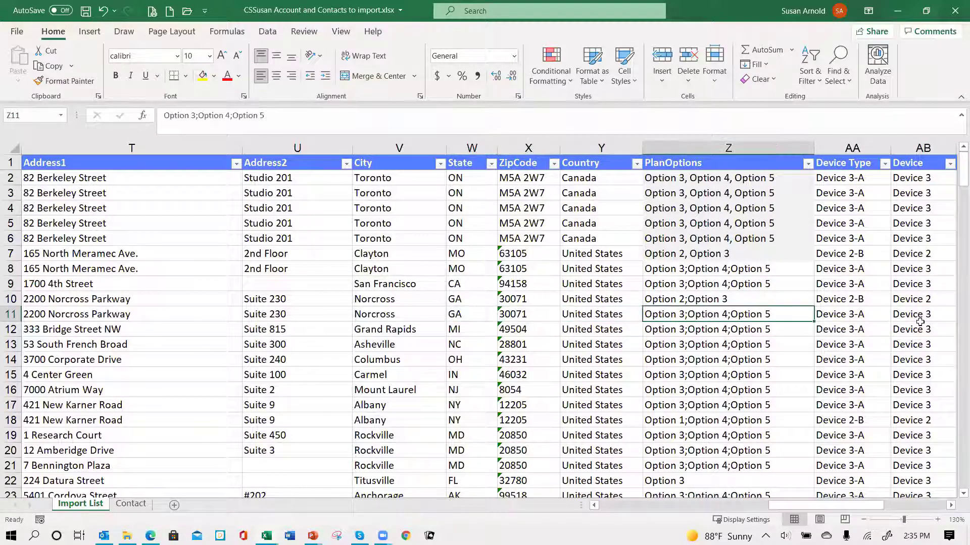
{"action": "key", "text": "Left"}
{"action": "key", "text": "Left"}
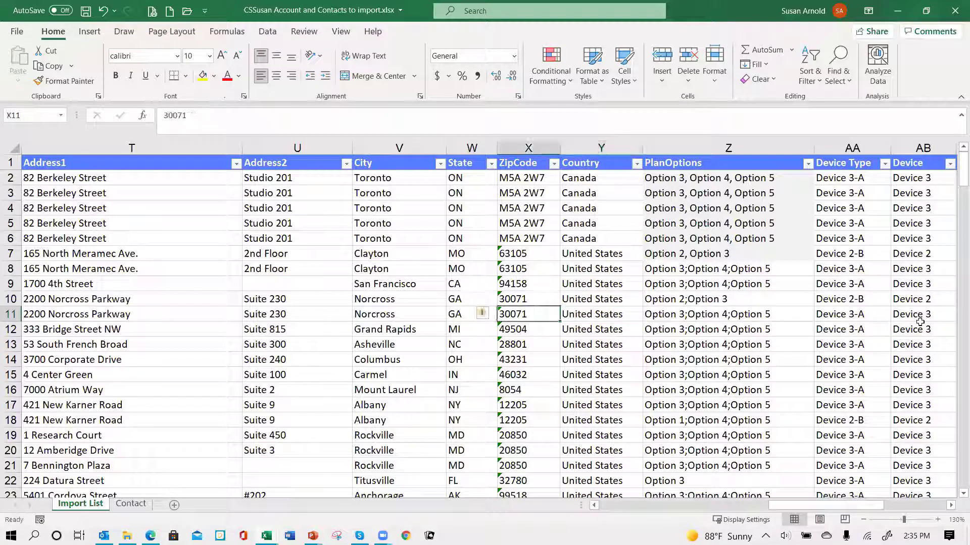
- Examine the entries down the Country column and go back up to its header
{"action": "key", "text": "Right"}
{"action": "key", "text": "Down"}
{"action": "key", "text": "Down"}
{"action": "key", "text": "Down"}
{"action": "key", "text": "Down"}
{"action": "key", "text": "Down"}
{"action": "key", "text": "Down"}
{"action": "key", "text": "Down"}
{"action": "key", "text": "Down"}
{"action": "key", "text": "Down"}
{"action": "key", "text": "Down"}
{"action": "key", "text": "Down"}
{"action": "key", "text": "Down"}
{"action": "key", "text": "Down"}
{"action": "key", "text": "Down"}
{"action": "key", "text": "Down"}
{"action": "key", "text": "Down"}
{"action": "key", "text": "Down"}
{"action": "key", "text": "Down"}
{"action": "key", "text": "Down"}
{"action": "key", "text": "Down"}
{"action": "key", "text": "Down"}
{"action": "key", "text": "Down"}
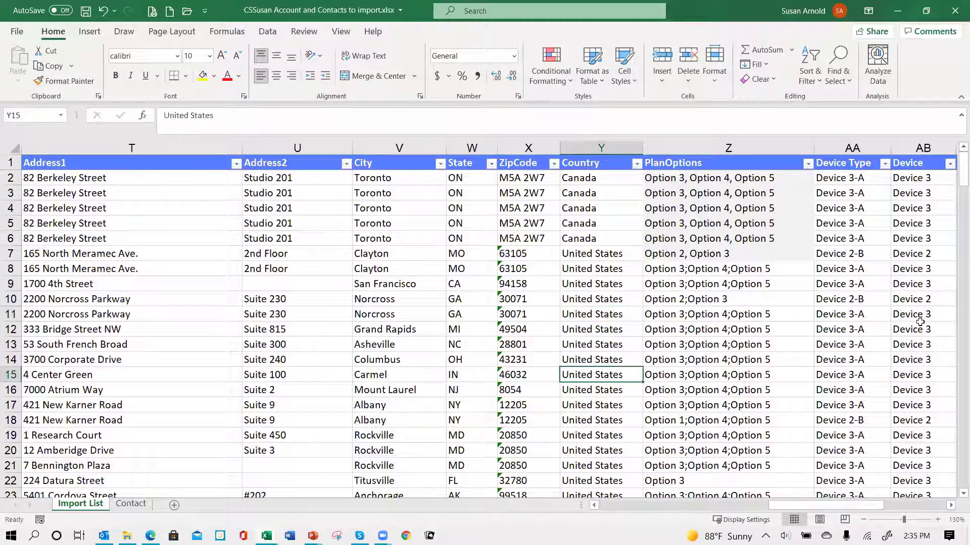
{"action": "key", "text": "Up"}
{"action": "key", "text": "Up"}
{"action": "key", "text": "Up"}
{"action": "key", "text": "Up"}
{"action": "key", "text": "Up"}
{"action": "key", "text": "Up"}
{"action": "key", "text": "Up"}
{"action": "key", "text": "Up"}
{"action": "key", "text": "Up"}
{"action": "key", "text": "Up"}
{"action": "key", "text": "Up"}
{"action": "key", "text": "Up"}
{"action": "key", "text": "Up"}
{"action": "key", "text": "Up"}
{"action": "key", "text": "Up"}
{"action": "key", "text": "Up"}
{"action": "key", "text": "Up"}
{"action": "key", "text": "Up"}
{"action": "key", "text": "Up"}
{"action": "key", "text": "Up"}
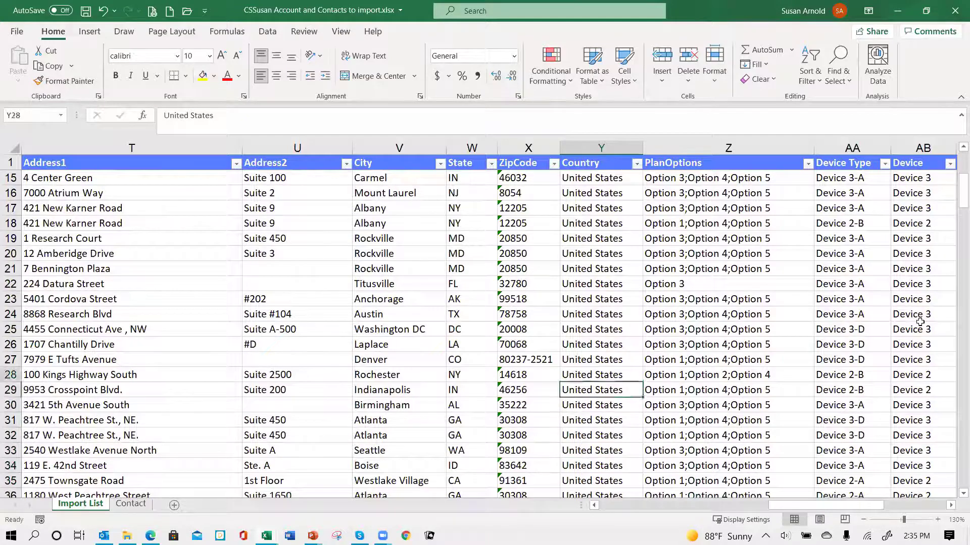
{"action": "key", "text": "Down"}
{"action": "key", "text": "Down"}
{"action": "key", "text": "Down"}
{"action": "key", "text": "Down"}
{"action": "key", "text": "Down"}
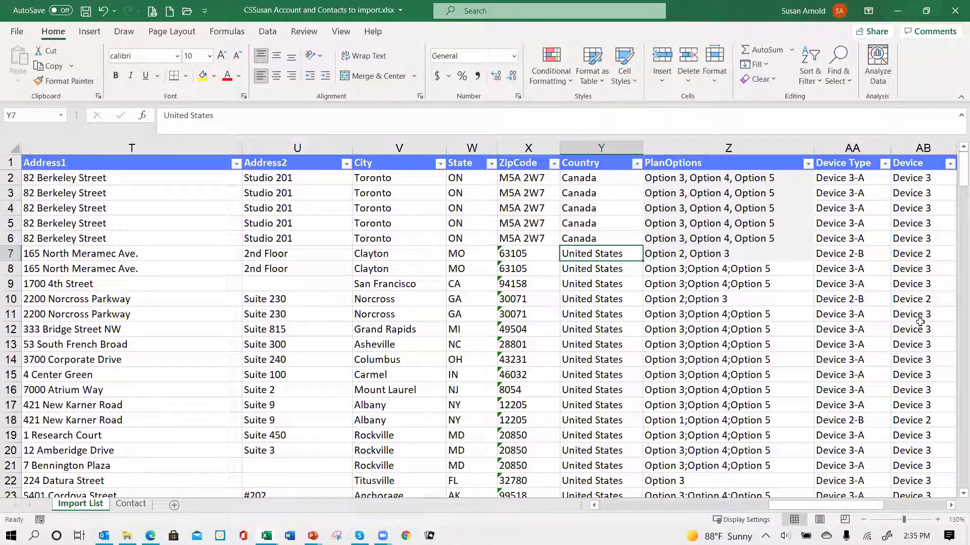
{"action": "key", "text": "Up"}
{"action": "key", "text": "Up"}
{"action": "key", "text": "Up"}
{"action": "key", "text": "Up"}
{"action": "key", "text": "Up"}
{"action": "key", "text": "Up"}
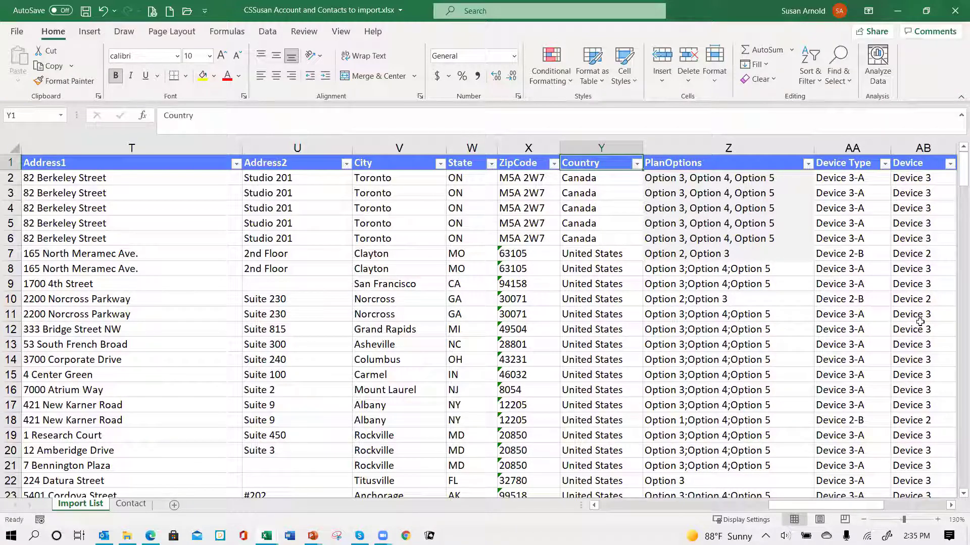
- Compare the comma-separated and semicolon-separated entries in the PlanOptions column
{"action": "key", "text": "Right"}
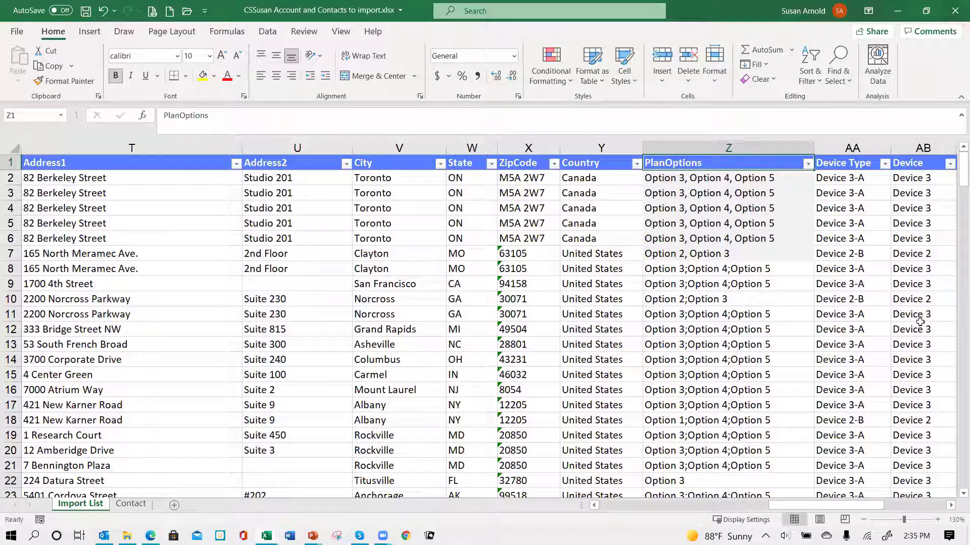
{"action": "key", "text": "Down"}
{"action": "key", "text": "Down"}
{"action": "key", "text": "Down"}
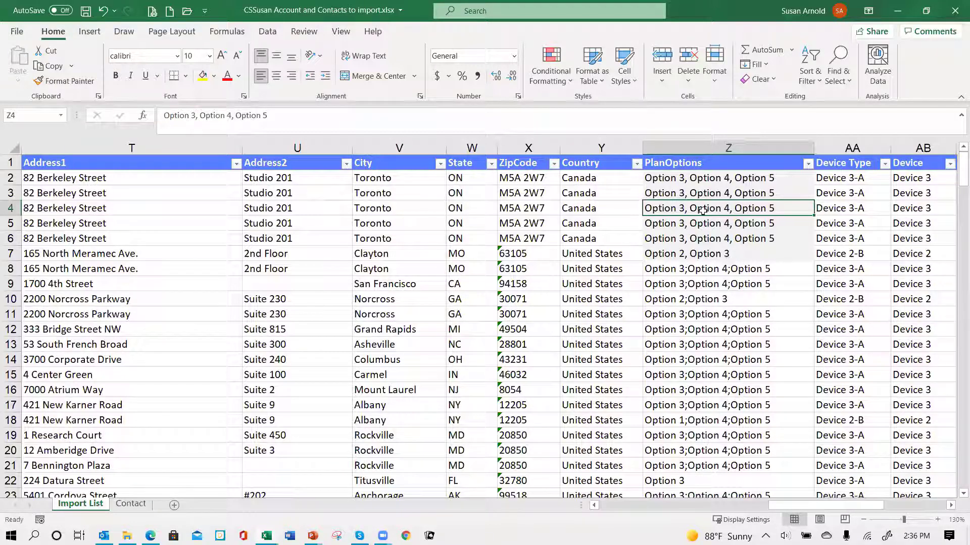
{"action": "left_click", "coordinate": [667, 272]}
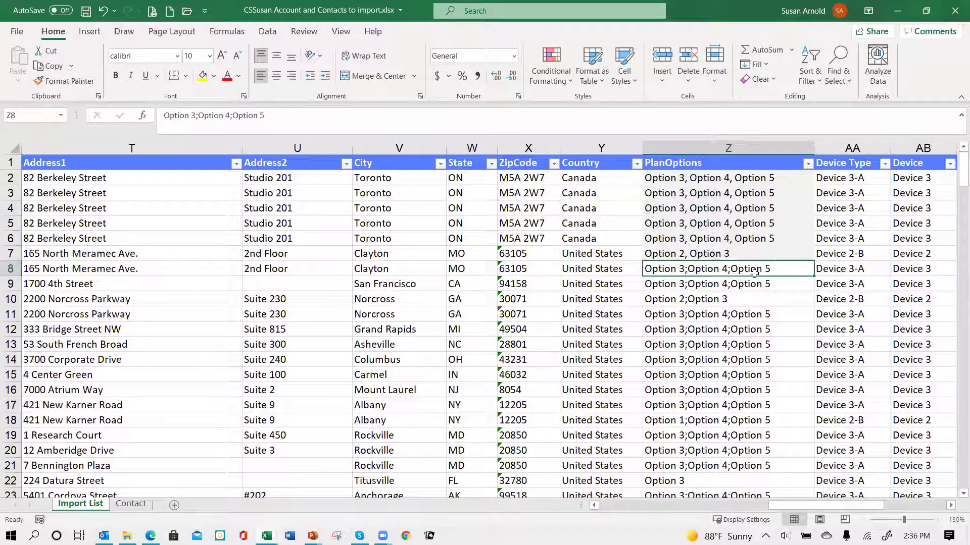
{"action": "left_click", "coordinate": [710, 219]}
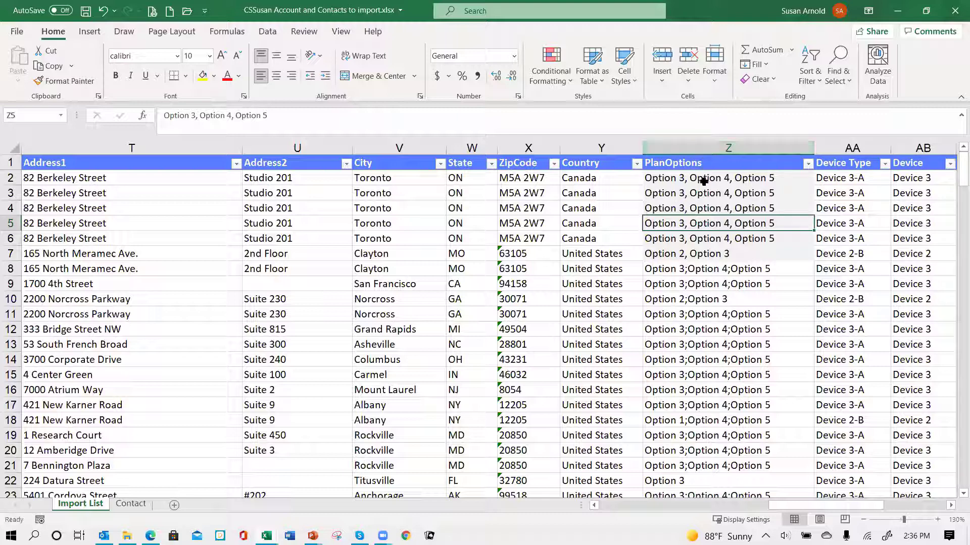
- Replace every comma and its following space with a semicolon in PlanOptions cells Z2 to Z7
{"action": "left_click_drag", "start_coordinate": [703, 179], "coordinate": [717, 260]}
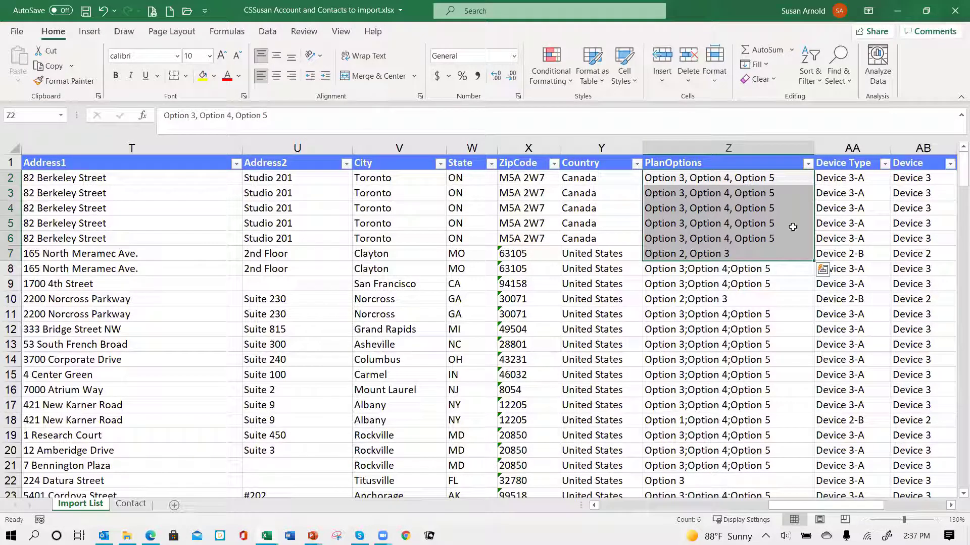
{"action": "left_click", "coordinate": [847, 82]}
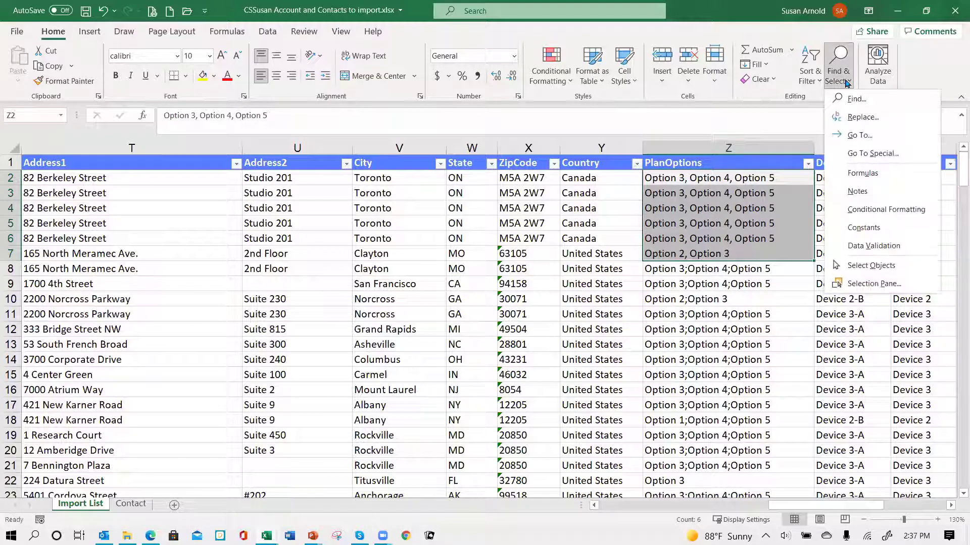
{"action": "left_click", "coordinate": [860, 118]}
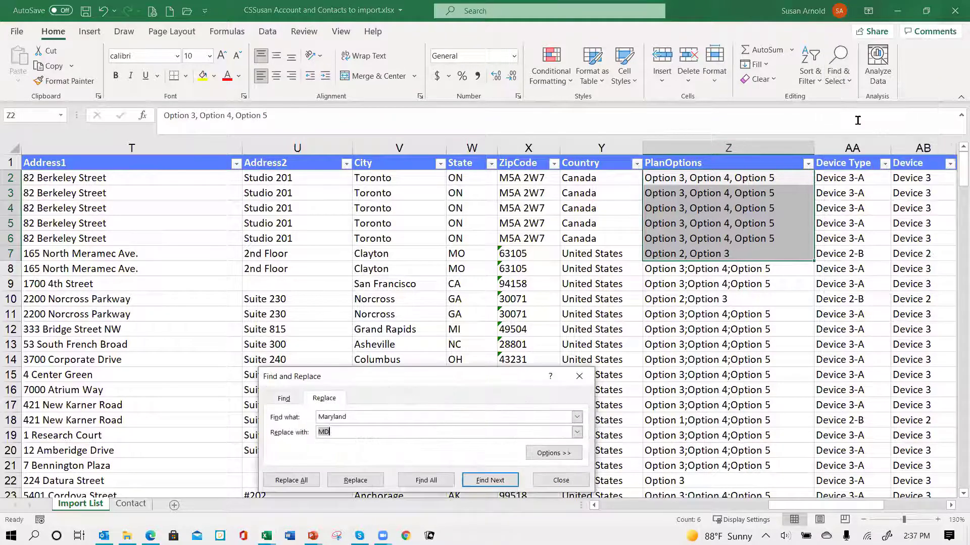
{"action": "left_click", "coordinate": [343, 417]}
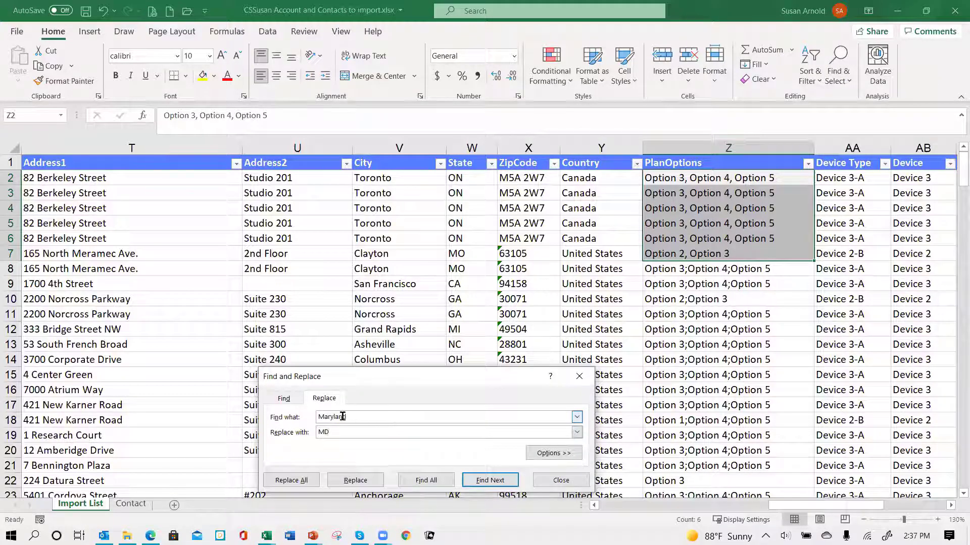
{"action": "double_click", "coordinate": [343, 418]}
{"action": "key", "text": "BackSpace"}
{"action": "key", "text": "BackSpace"}
{"action": "key", "text": "BackSpace"}
{"action": "key", "text": "BackSpace"}
{"action": "key", "text": "BackSpace"}
{"action": "key", "text": "BackSpace"}
{"action": "key", "text": "BackSpace"}
{"action": "key", "text": "BackSpace"}
{"action": "type", "text": ","}
{"action": "key", "text": "Tab"}
{"action": "type", "text": ";"}
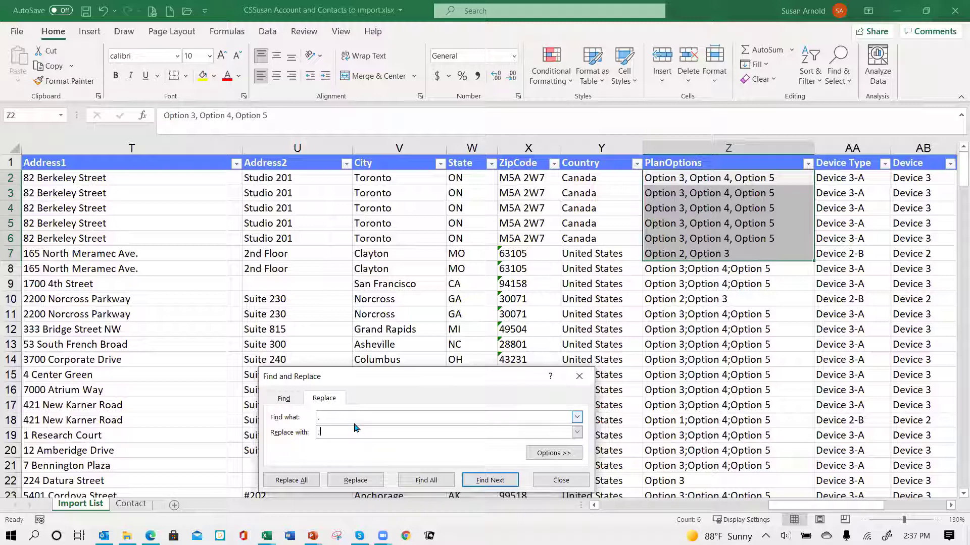
{"action": "left_click", "coordinate": [290, 481]}
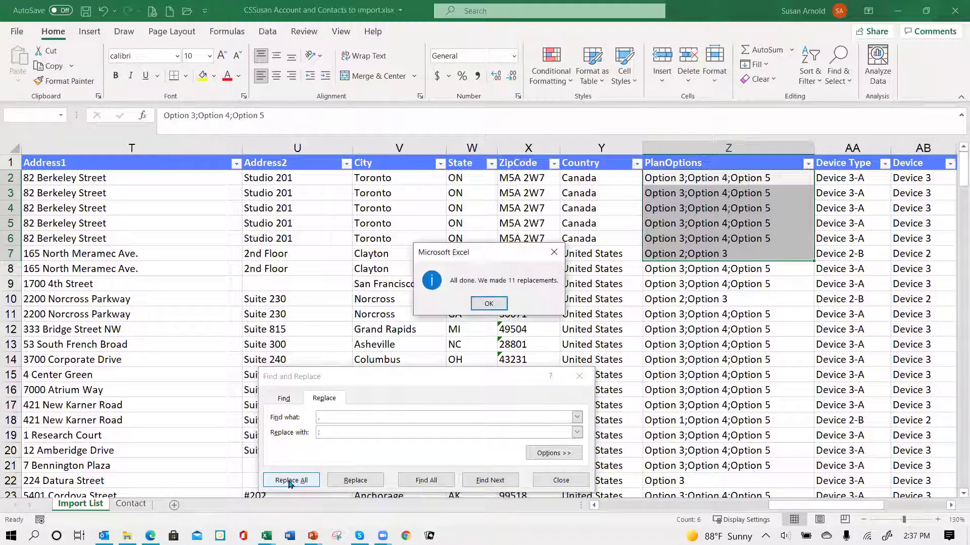
{"action": "left_click", "coordinate": [493, 307]}
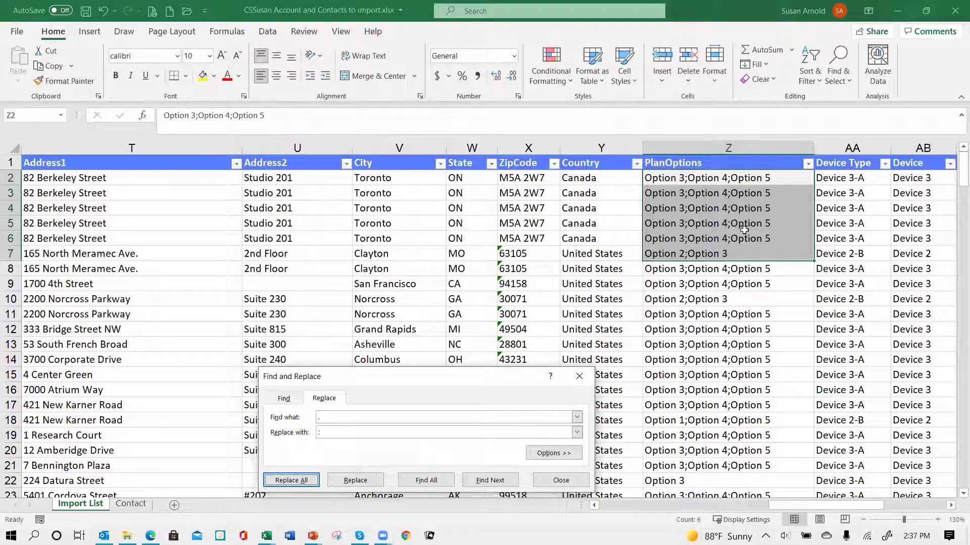
{"action": "left_click", "coordinate": [559, 481]}
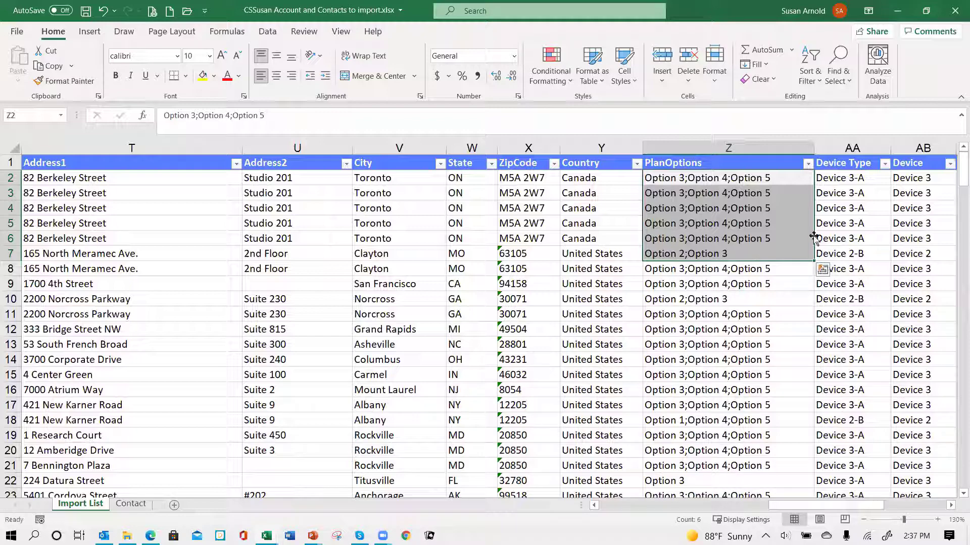
- Examine the Device Type, Device, Type and Contact Type columns through to the end of the table
{"action": "left_click", "coordinate": [842, 222]}
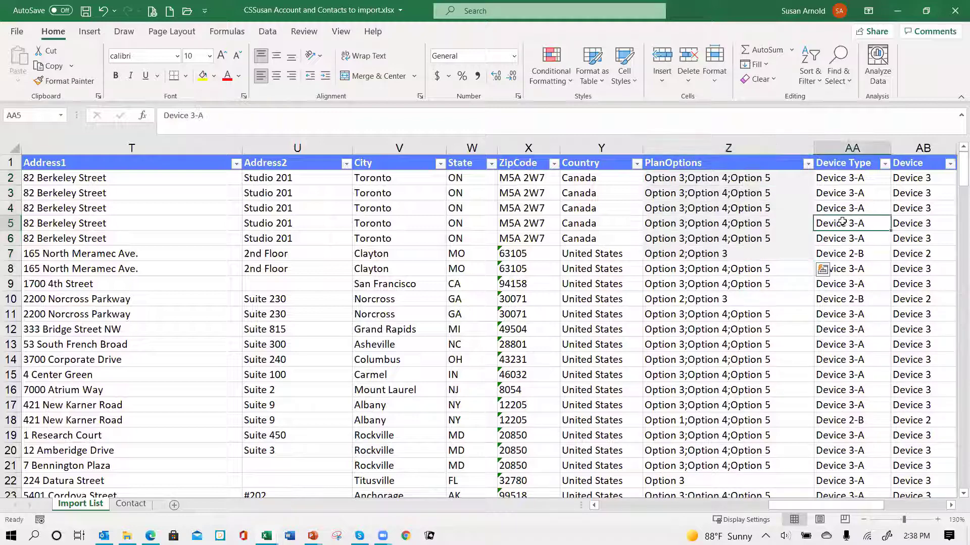
{"action": "key", "text": "Right"}
{"action": "key", "text": "Right"}
{"action": "key", "text": "Right"}
{"action": "key", "text": "Right"}
{"action": "key", "text": "Right"}
{"action": "key", "text": "Right"}
{"action": "key", "text": "Right"}
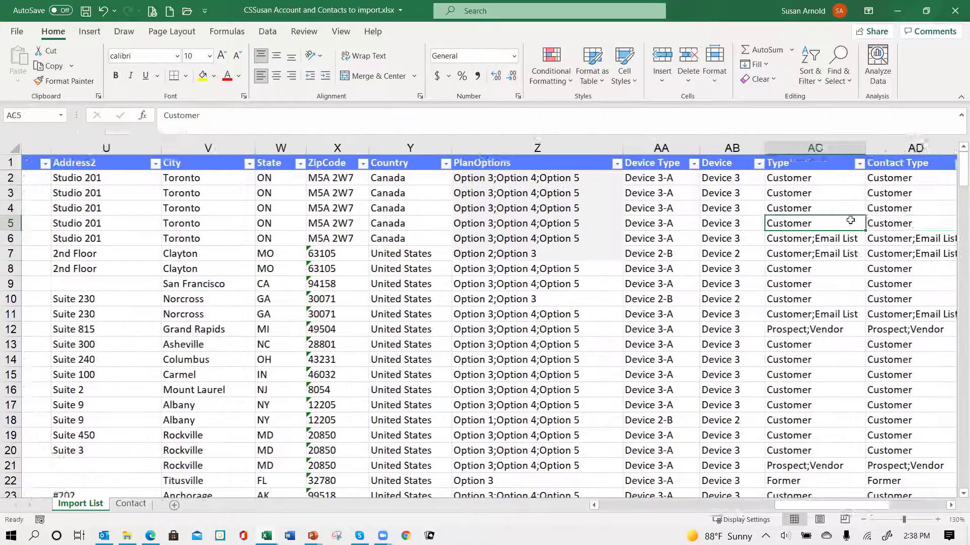
{"action": "key", "text": "Left"}
{"action": "key", "text": "Left"}
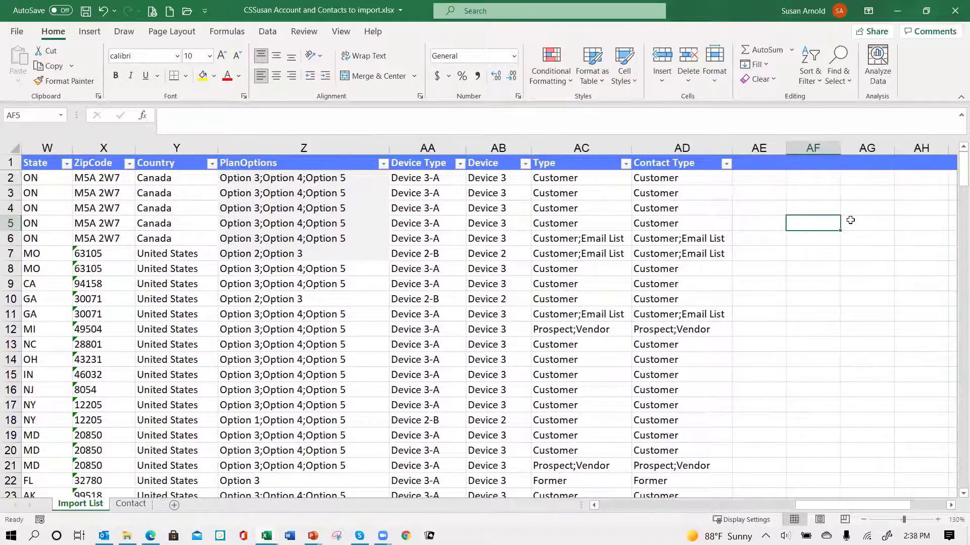
{"action": "key", "text": "Up"}
{"action": "key", "text": "Up"}
{"action": "key", "text": "Up"}
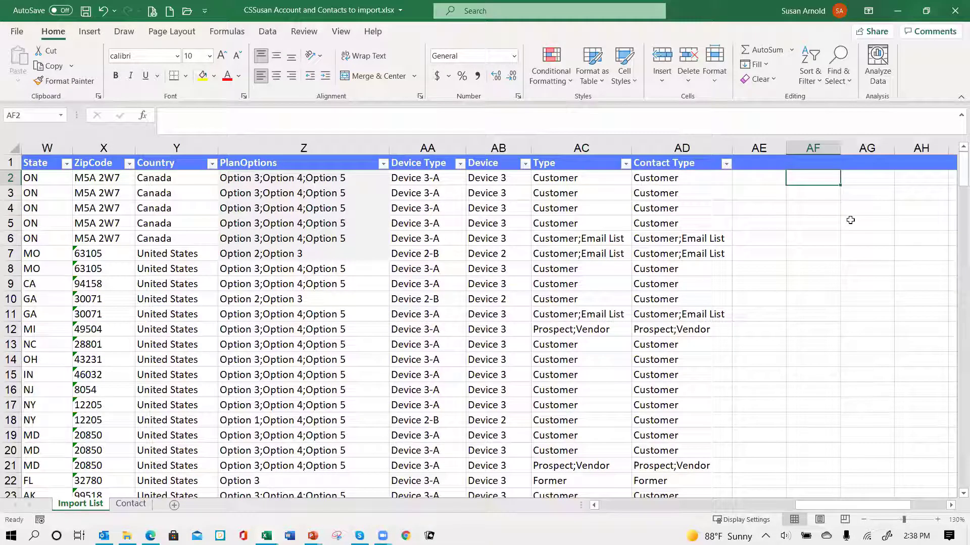
{"action": "key", "text": "Right"}
{"action": "key", "text": "Right"}
{"action": "key", "text": "Left"}
{"action": "key", "text": "Left"}
{"action": "key", "text": "Right"}
{"action": "key", "text": "Right"}
{"action": "key", "text": "Right"}
{"action": "key", "text": "Right"}
{"action": "key", "text": "Left"}
{"action": "key", "text": "Left"}
{"action": "key", "text": "Left"}
{"action": "key", "text": "Left"}
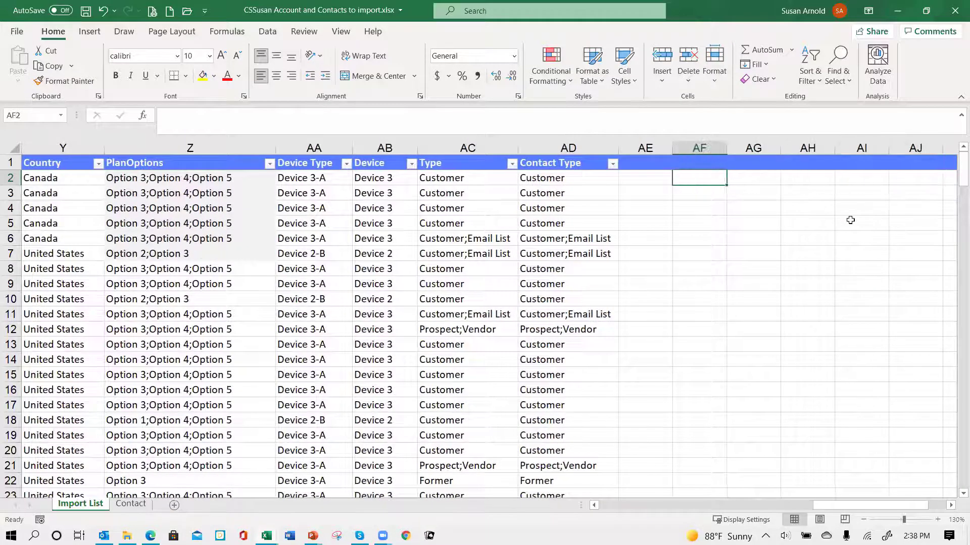
{"action": "key", "text": "Left"}
{"action": "key", "text": "Right"}
{"action": "key", "text": "Right"}
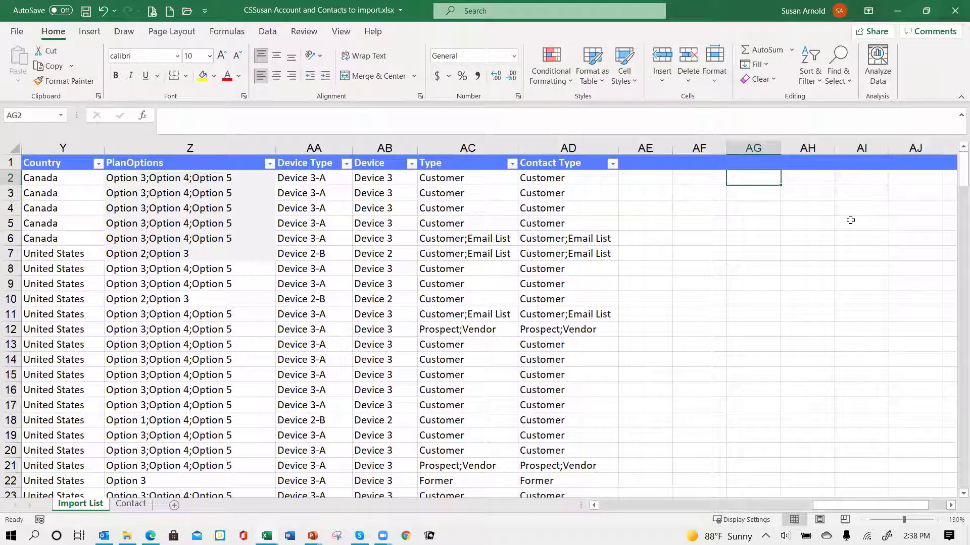
{"action": "key", "text": "Left"}
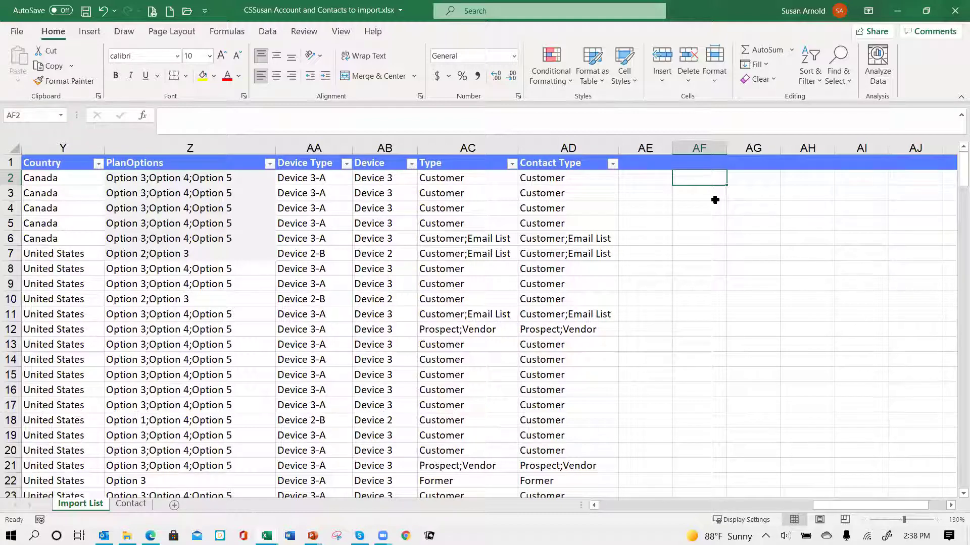
{"action": "left_click", "coordinate": [700, 207]}
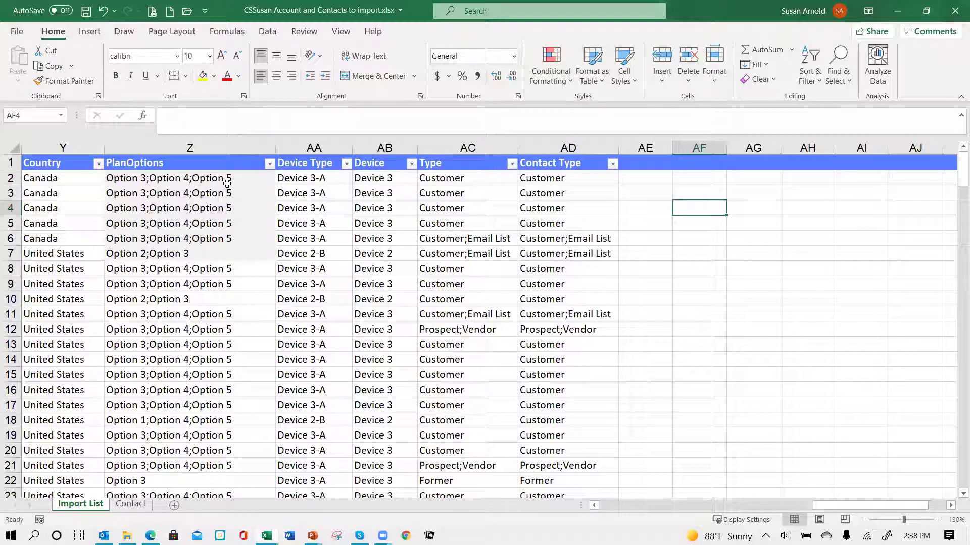
- Look back through the table's columns from the blank area beyond Contact Type to the empty Import Source column
{"action": "key", "text": "Left"}
{"action": "key", "text": "Left"}
{"action": "key", "text": "Left"}
{"action": "key", "text": "Left"}
{"action": "key", "text": "Left"}
{"action": "key", "text": "Left"}
{"action": "key", "text": "Left"}
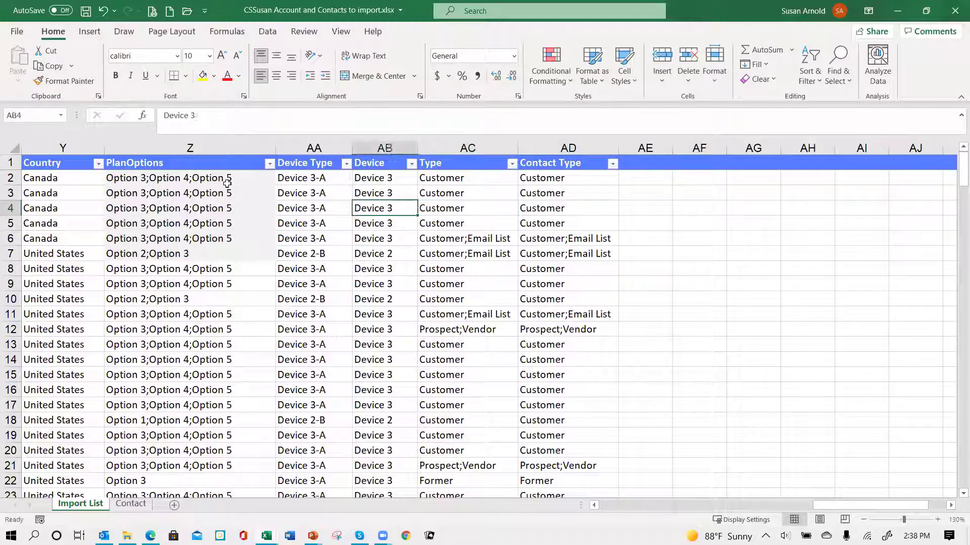
{"action": "key", "text": "Left"}
{"action": "key", "text": "Left"}
{"action": "key", "text": "Left"}
{"action": "key", "text": "Left"}
{"action": "key", "text": "Left"}
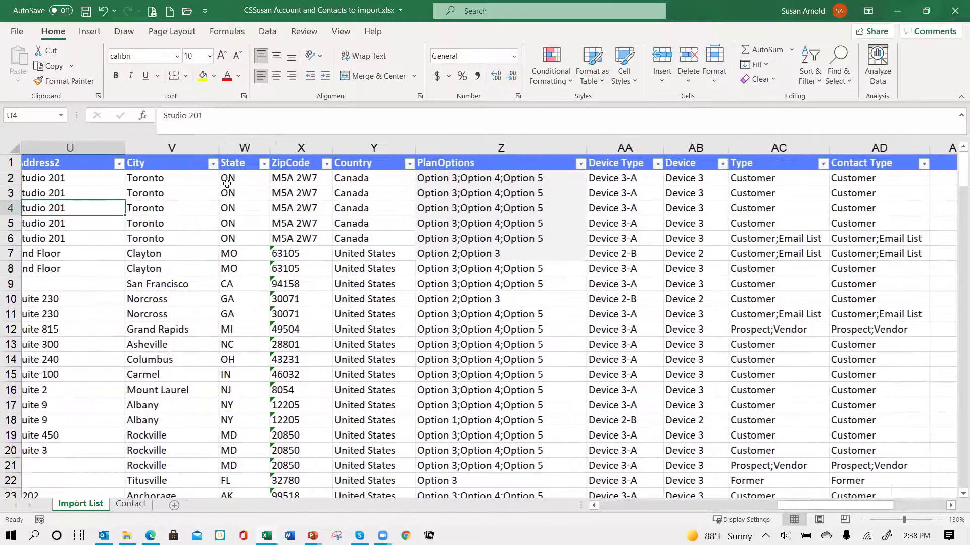
{"action": "key", "text": "Left"}
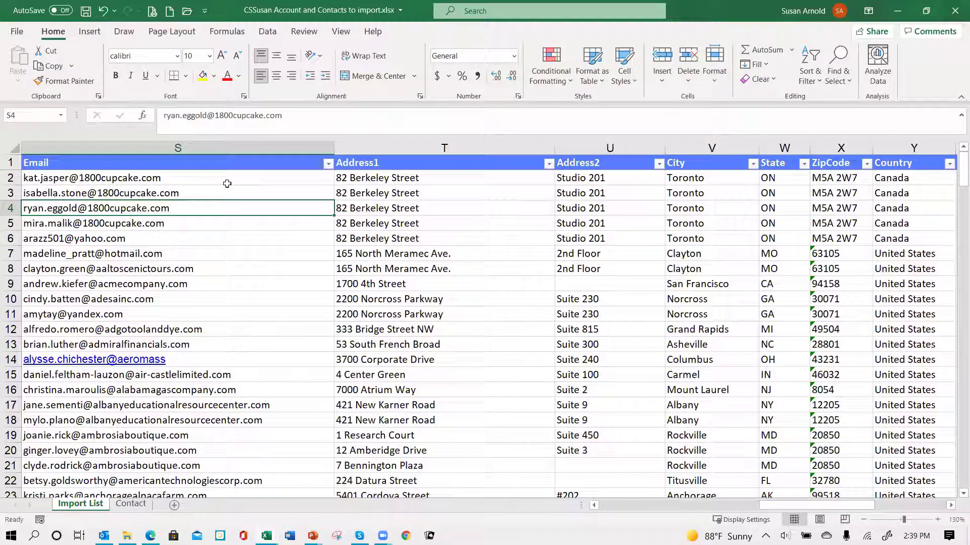
{"action": "key", "text": "Down"}
{"action": "key", "text": "Down"}
{"action": "key", "text": "Down"}
{"action": "key", "text": "Down"}
{"action": "key", "text": "Left"}
{"action": "key", "text": "Left"}
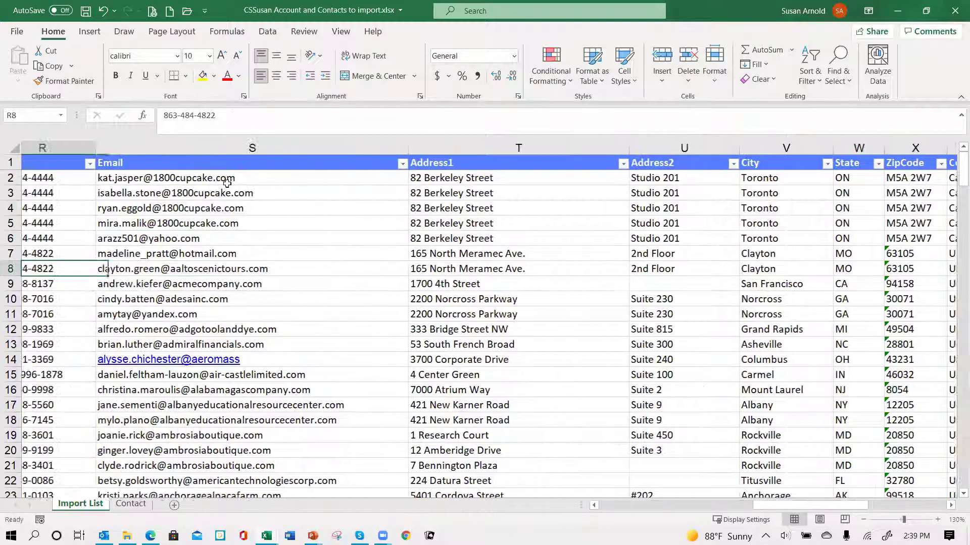
{"action": "key", "text": "Left"}
{"action": "key", "text": "Left"}
{"action": "key", "text": "Left"}
{"action": "key", "text": "Left"}
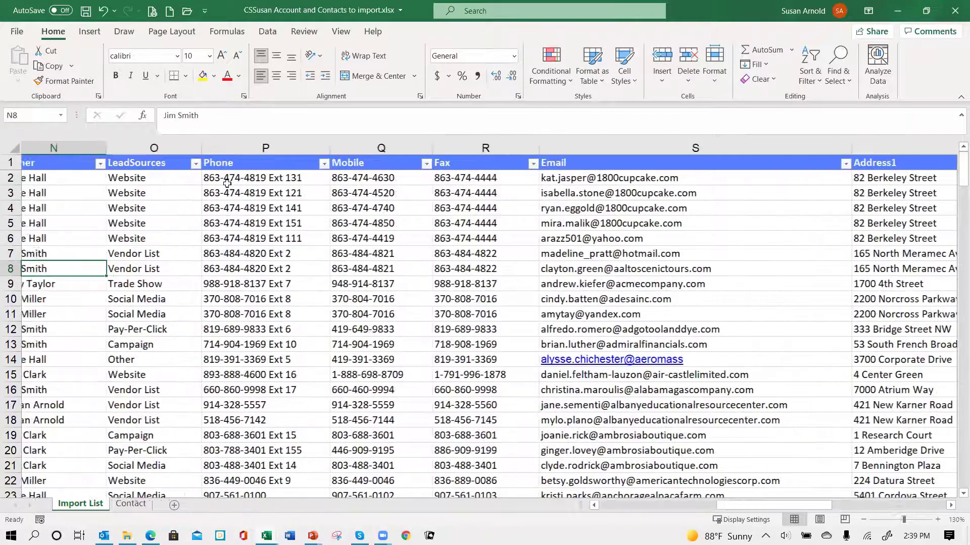
{"action": "key", "text": "Left"}
{"action": "key", "text": "Left"}
{"action": "key", "text": "Left"}
{"action": "key", "text": "Left"}
{"action": "key", "text": "Left"}
{"action": "key", "text": "Left"}
{"action": "key", "text": "Left"}
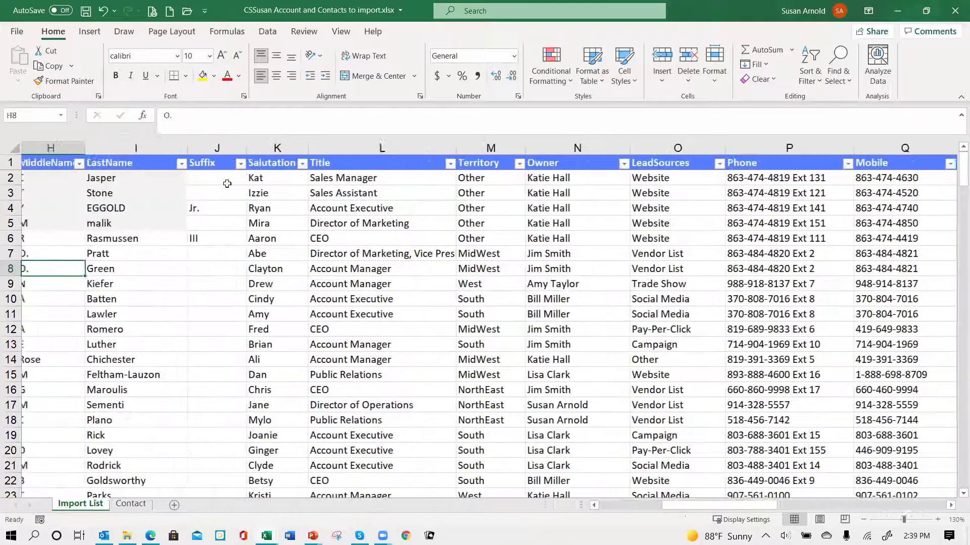
{"action": "key", "text": "Home"}
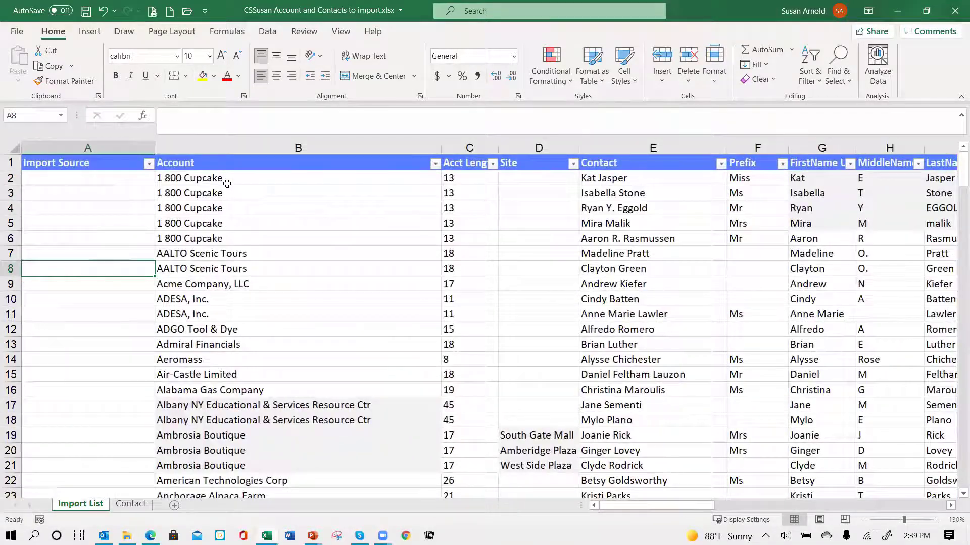
- Enter Accounts-Contacts08242021 as the Import Source of the first record in cell A2
{"action": "left_click", "coordinate": [97, 175]}
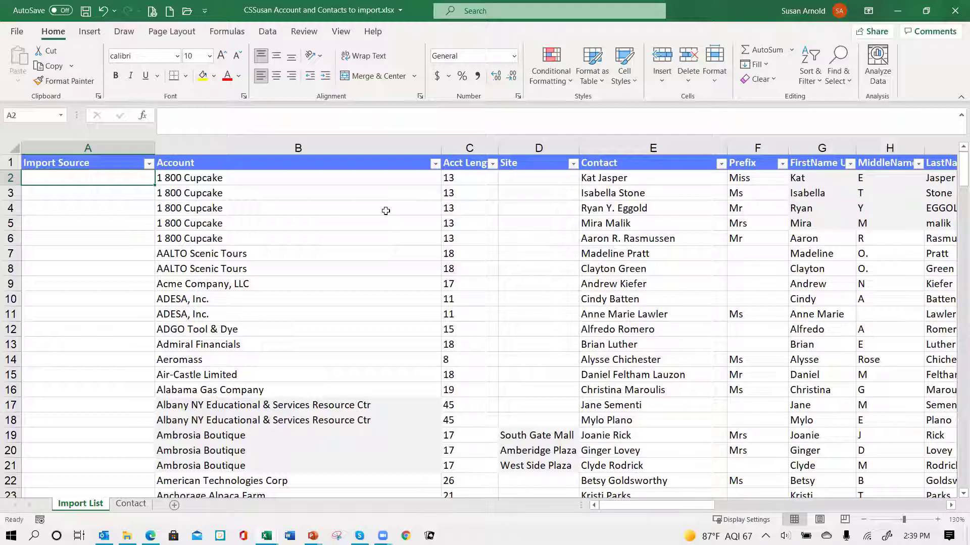
{"action": "type", "text": "Accou"}
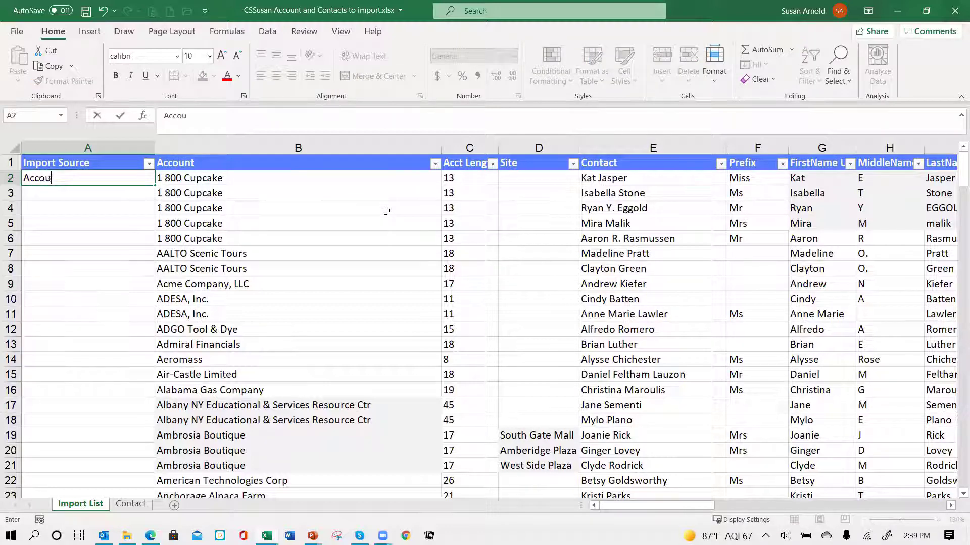
{"action": "type", "text": "nts-Contact"}
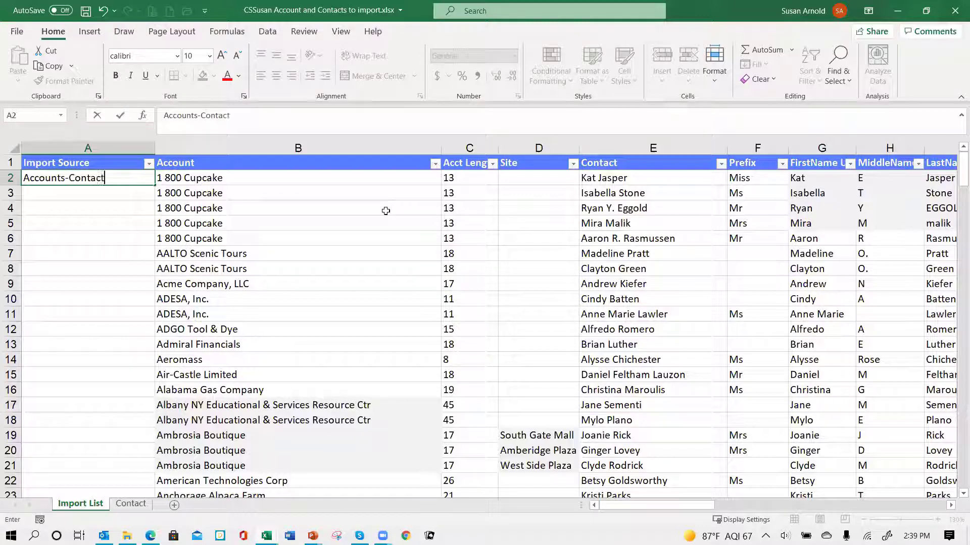
{"action": "type", "text": "s"}
{"action": "key", "text": "BackSpace"}
{"action": "type", "text": "08242021"}
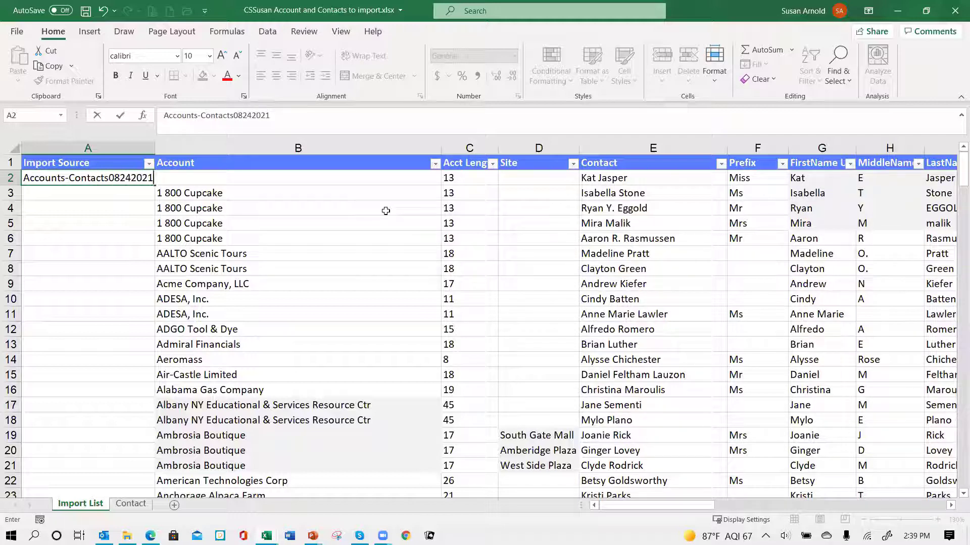
{"action": "key", "text": "ctrl+Return"}
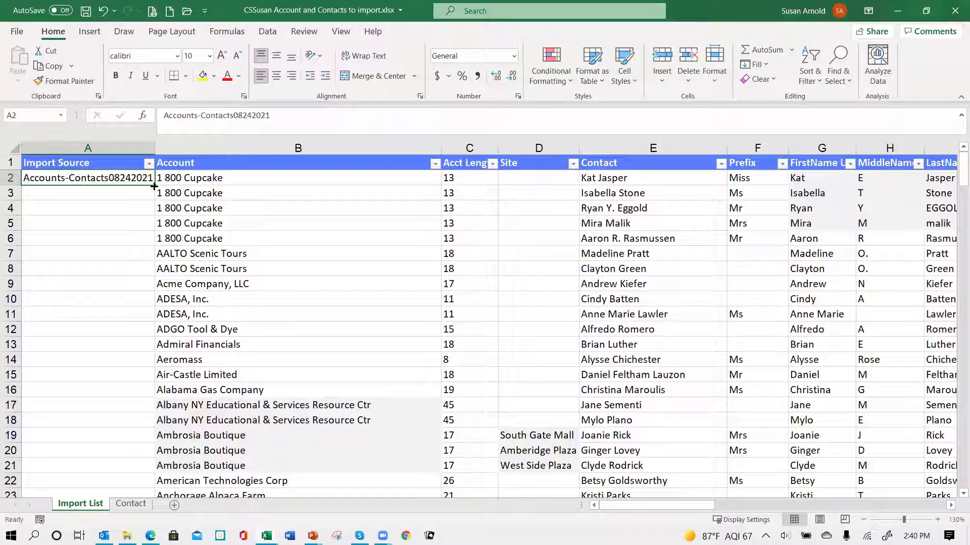
- Try auto-filling the Import Source from A2 down to A6, and clear the filled cells A3 to A6
{"action": "left_click_drag", "start_coordinate": [154, 186], "coordinate": [149, 242]}
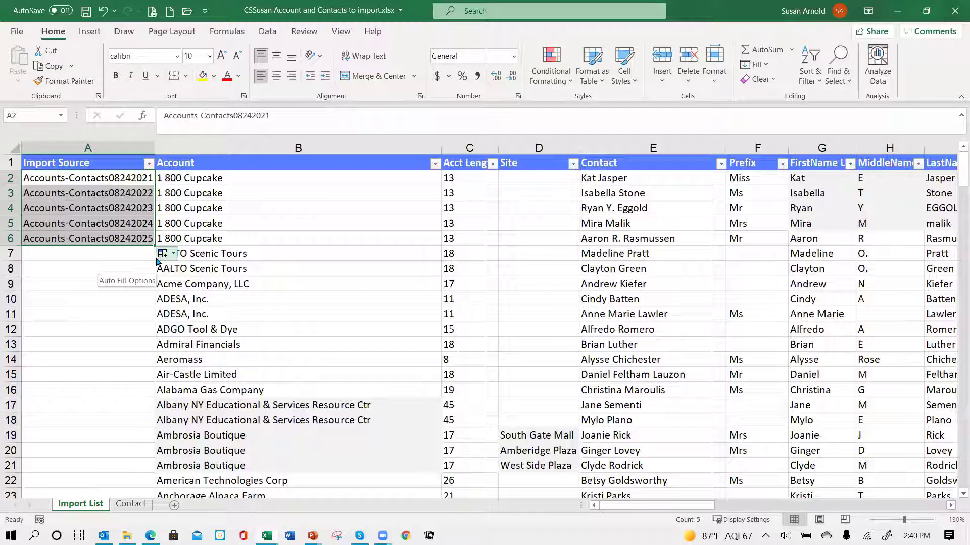
{"action": "left_click", "coordinate": [131, 181]}
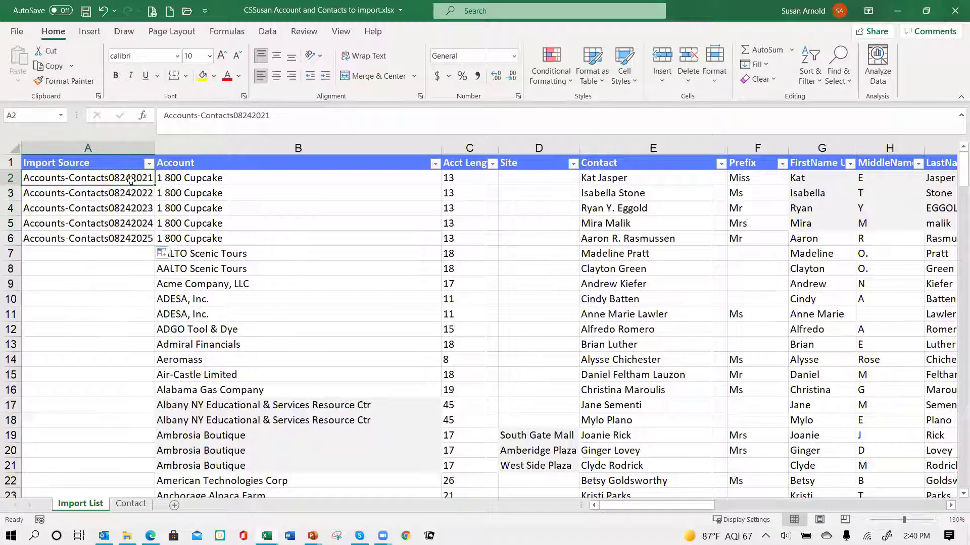
{"action": "left_click_drag", "start_coordinate": [128, 192], "coordinate": [122, 231]}
{"action": "key", "text": "Delete"}
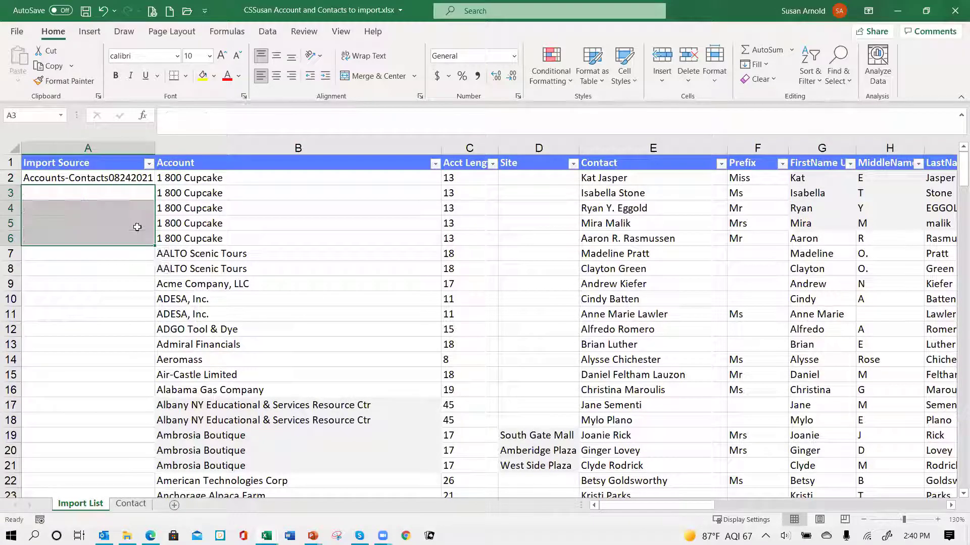
{"action": "left_click", "coordinate": [131, 179]}
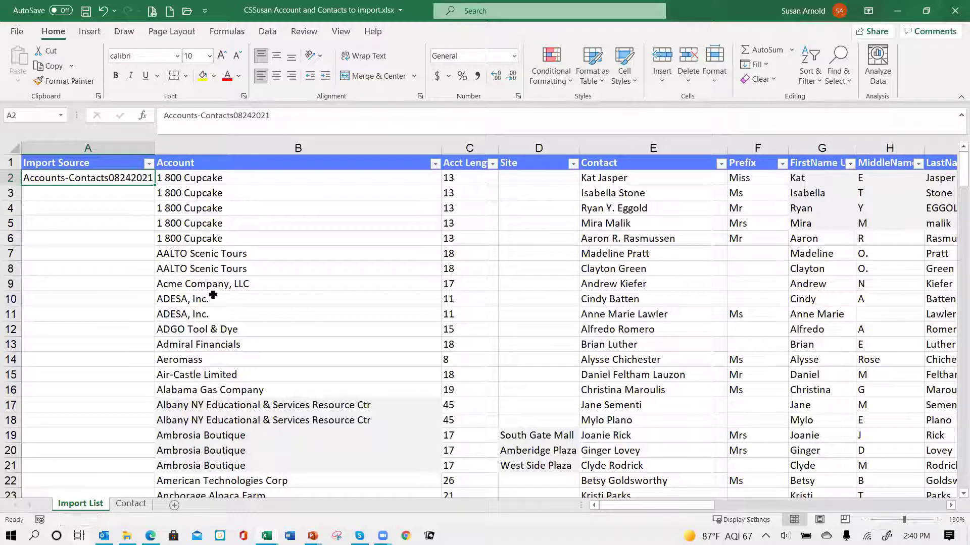
- Enter the placeholder xx in Import Source cell A202, directly below the last record
{"action": "left_click", "coordinate": [188, 283]}
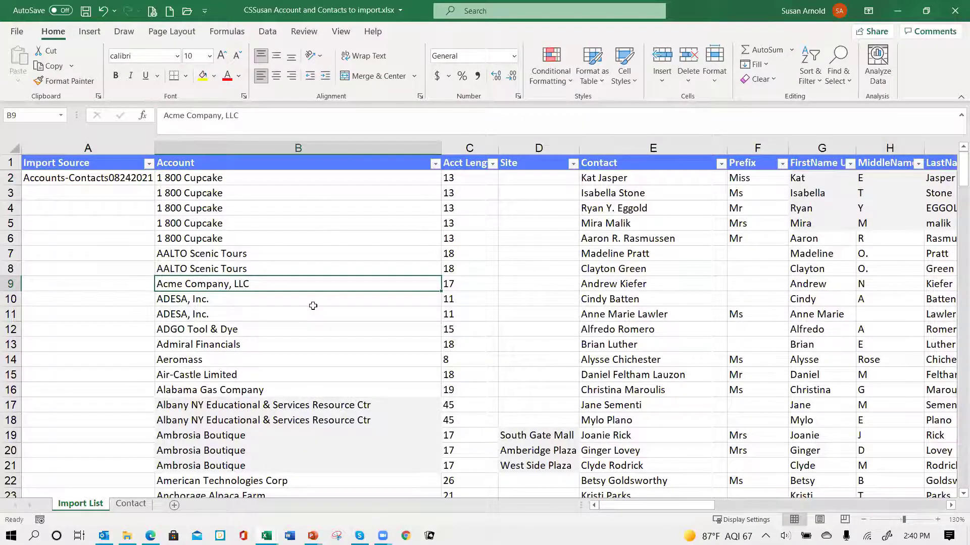
{"action": "key", "text": "ctrl+Down"}
{"action": "key", "text": "Down"}
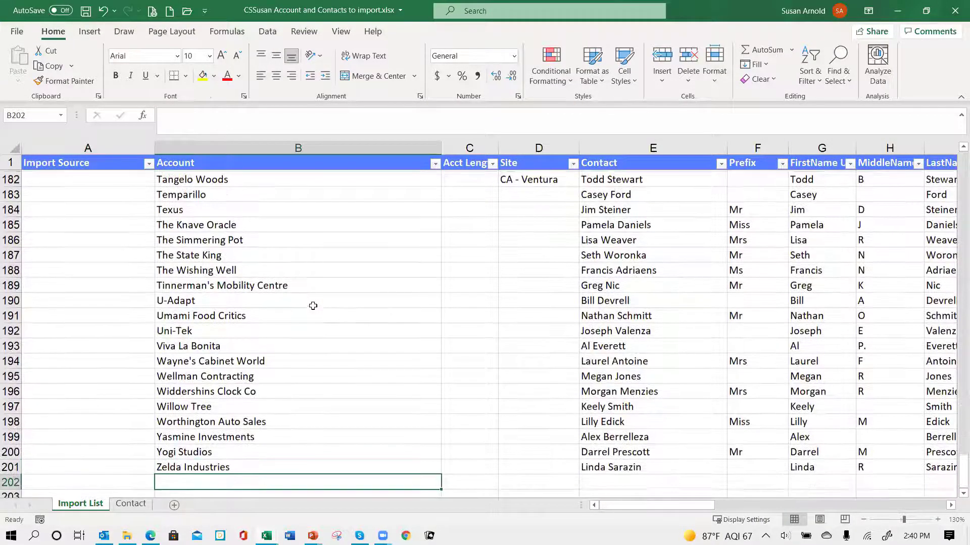
{"action": "key", "text": "Left"}
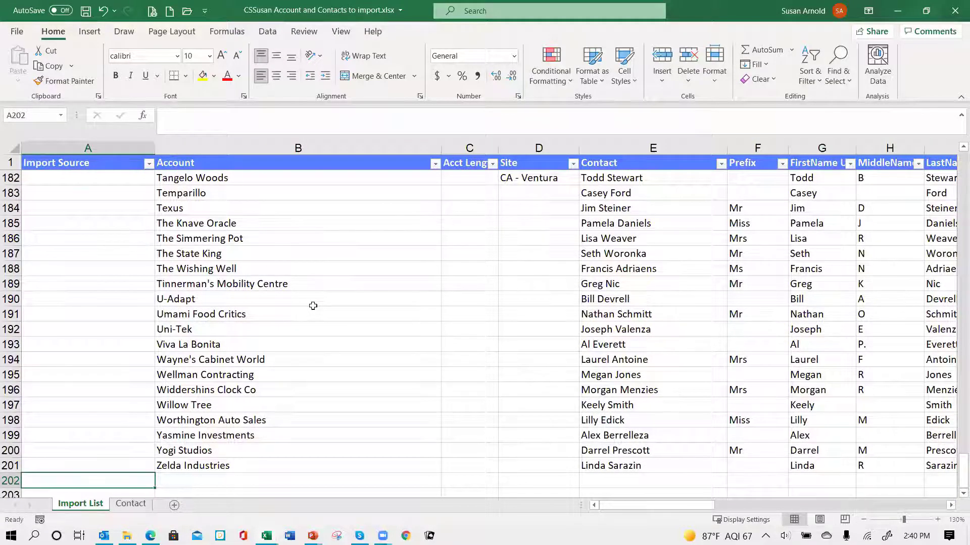
{"action": "type", "text": "xx"}
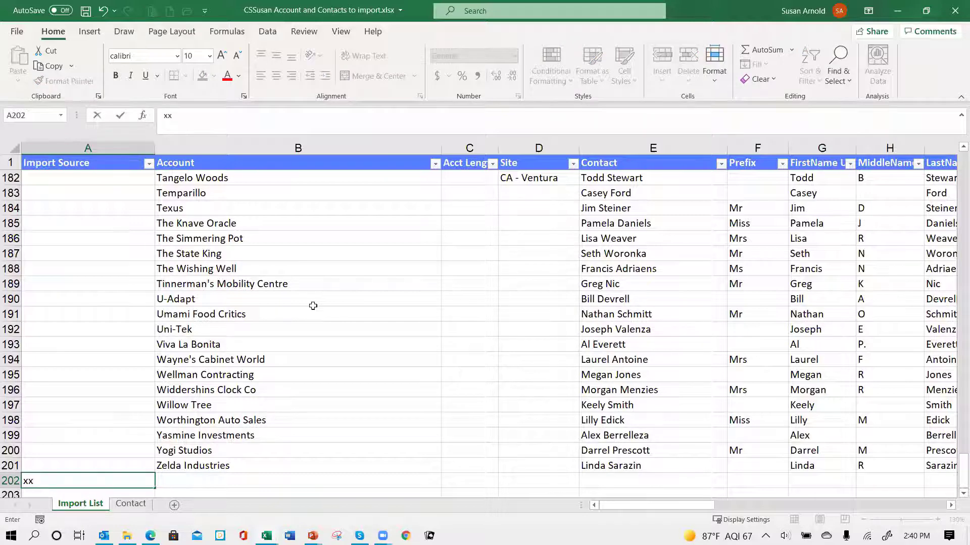
{"action": "key", "text": "ctrl+Return"}
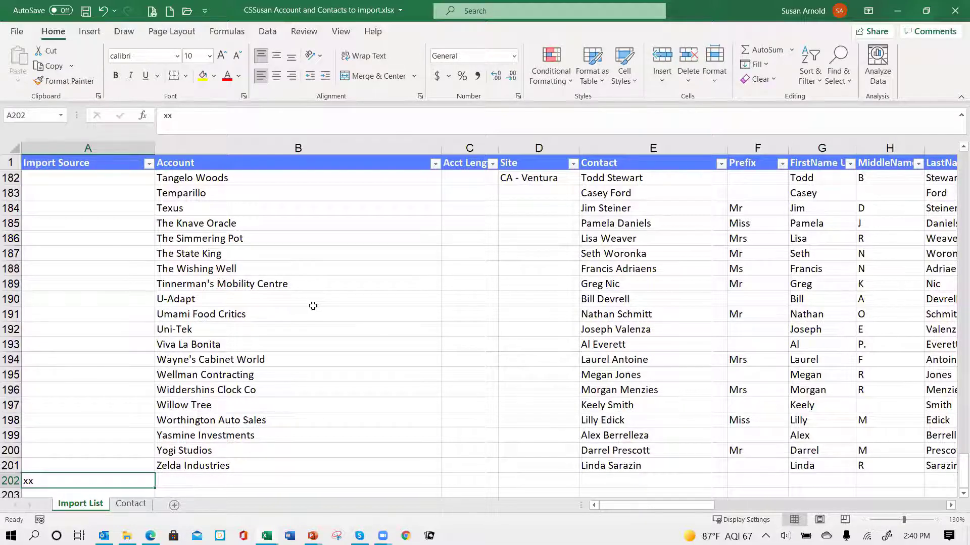
- Copy the Import Source value from A2 into cells A3 through A202
{"action": "key", "text": "Up"}
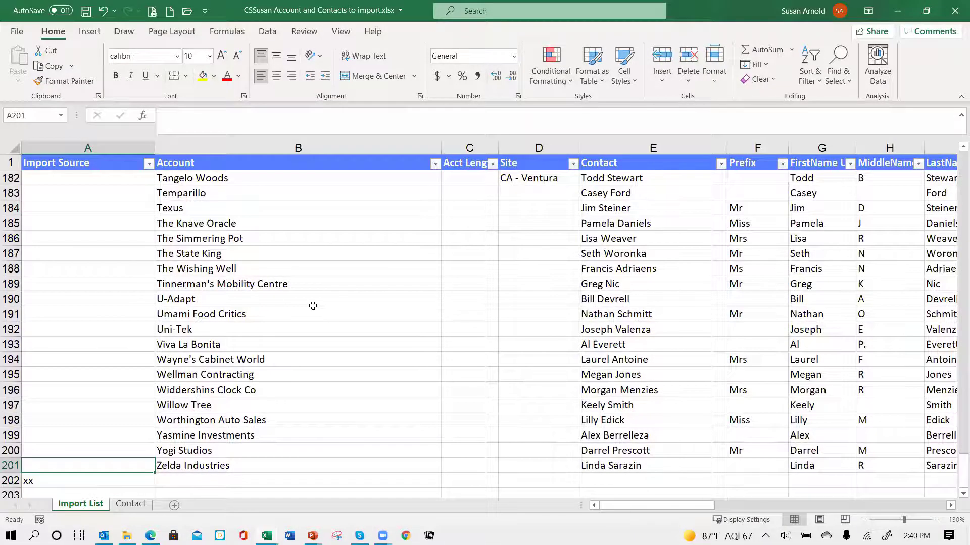
{"action": "key", "text": "ctrl+Up"}
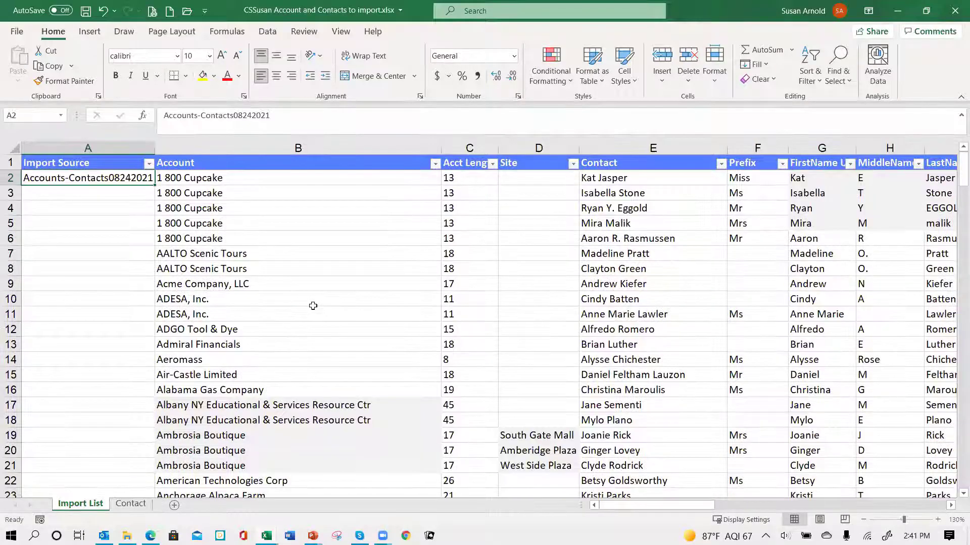
{"action": "key", "text": "ctrl+c"}
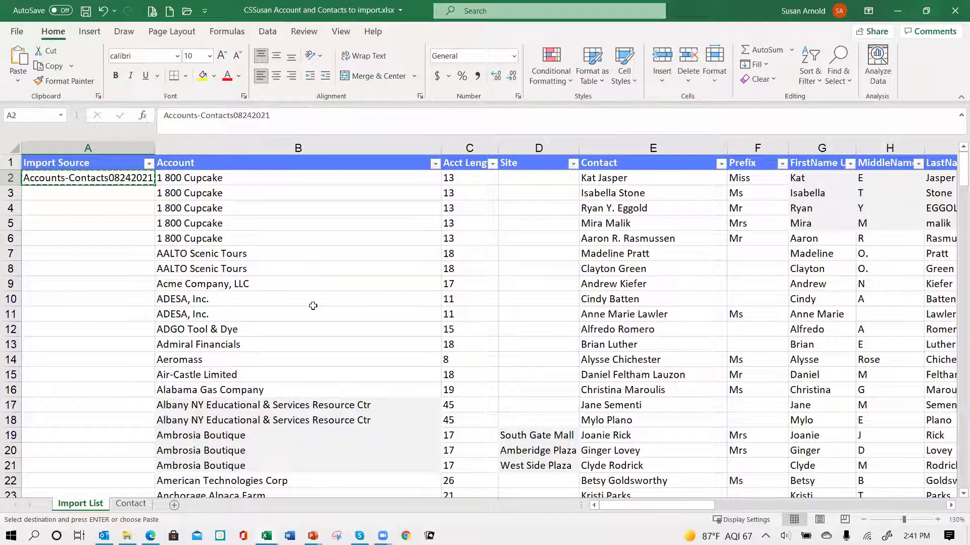
{"action": "key", "text": "Down"}
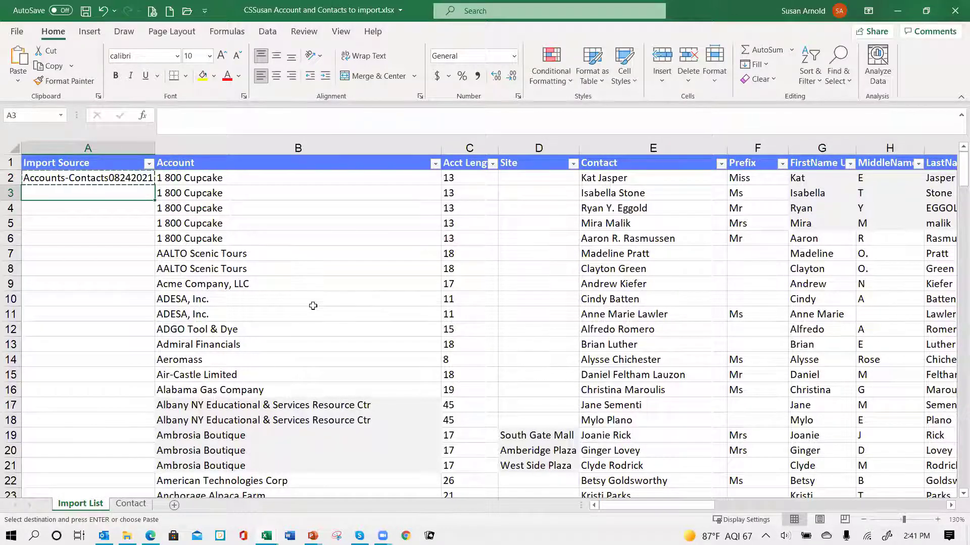
{"action": "key", "text": "ctrl+shift+Down"}
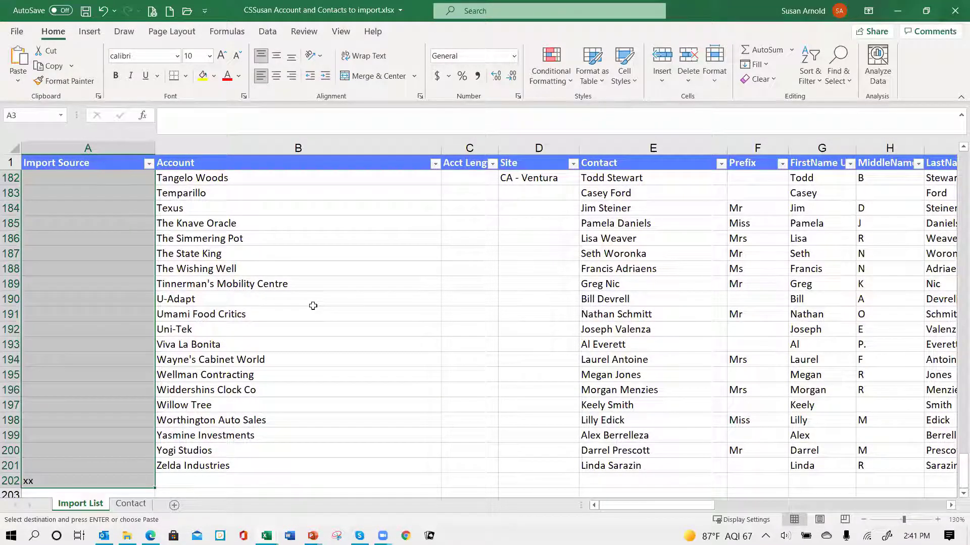
{"action": "key", "text": "ctrl+v"}
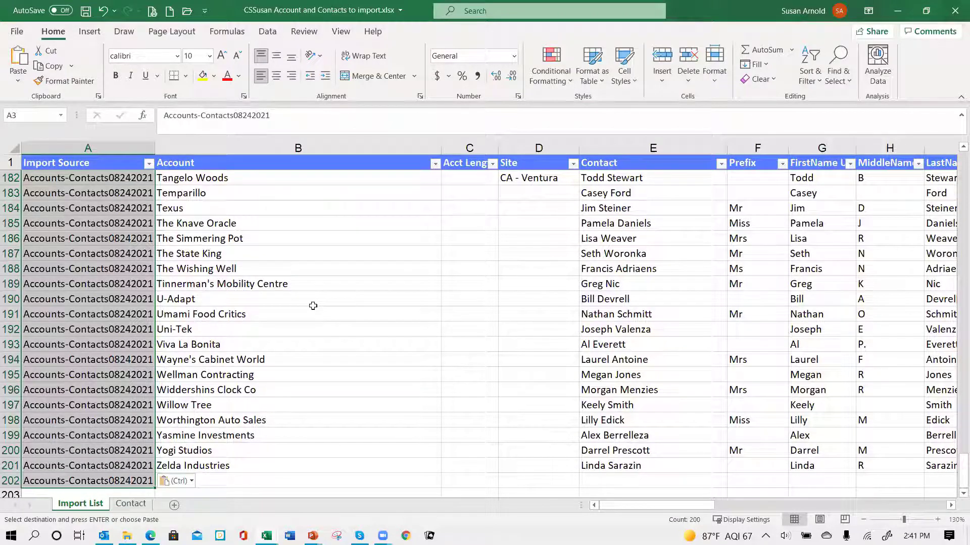
- Clear the extra Import Source entry in A202, go back to A2 and save the workbook
{"action": "key", "text": "ctrl+Down"}
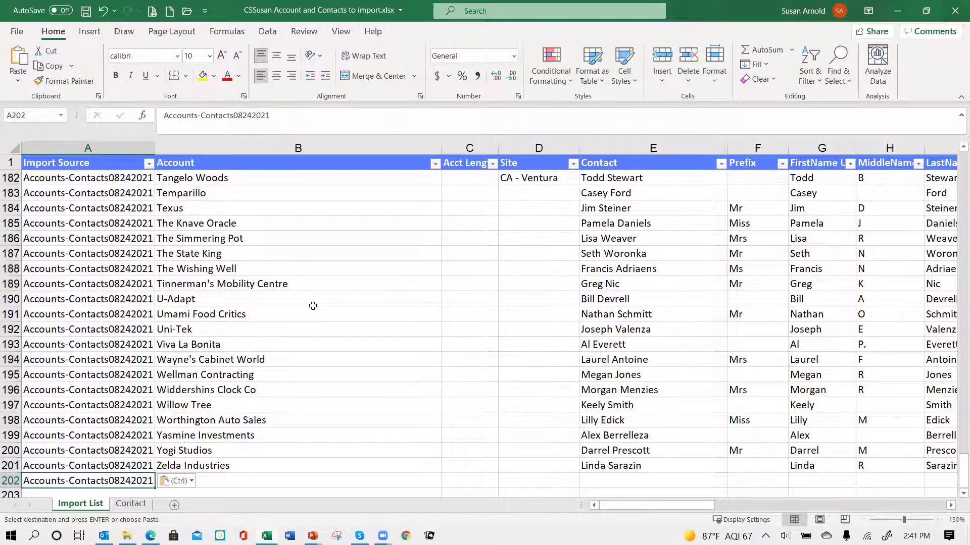
{"action": "key", "text": "Delete"}
{"action": "key", "text": "ctrl+Up"}
{"action": "key", "text": "ctrl+Up"}
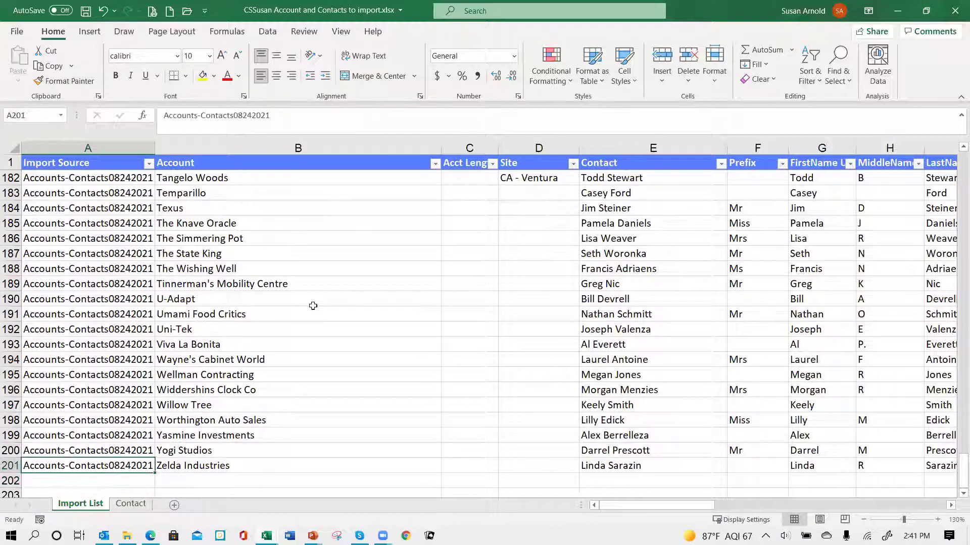
{"action": "key", "text": "Down"}
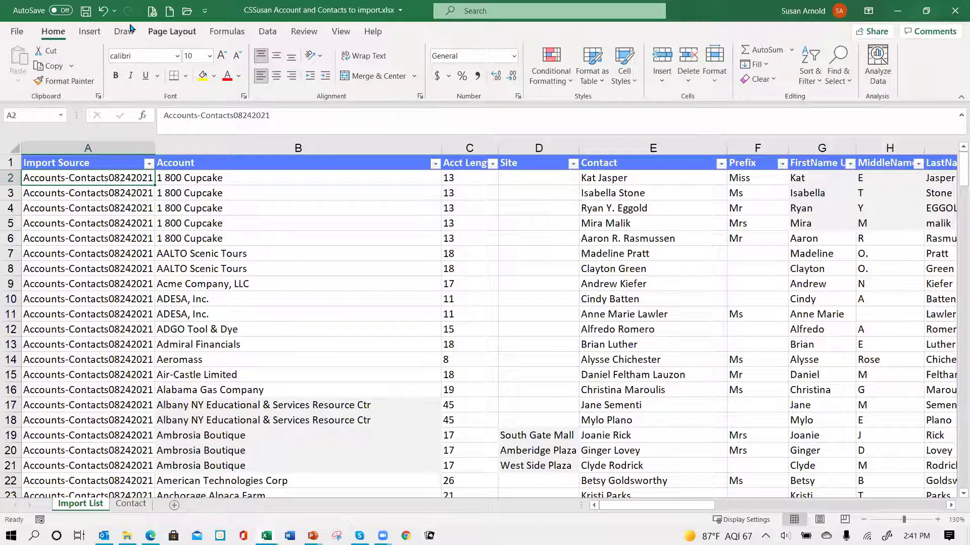
{"action": "left_click", "coordinate": [86, 11]}
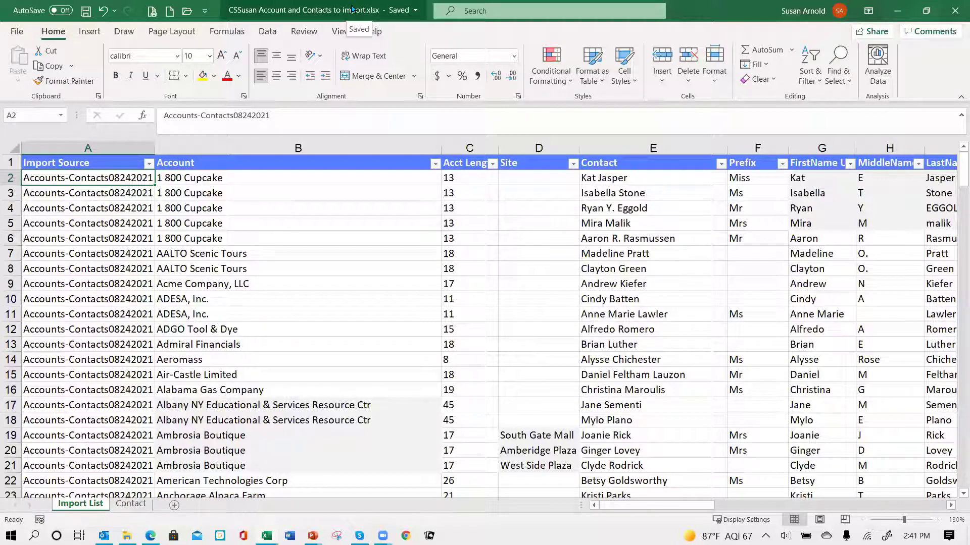
- Switch to Claritysoft CRM, open the Data Importer and choose Accounts as the import type
{"action": "key", "text": "alt+Tab"}
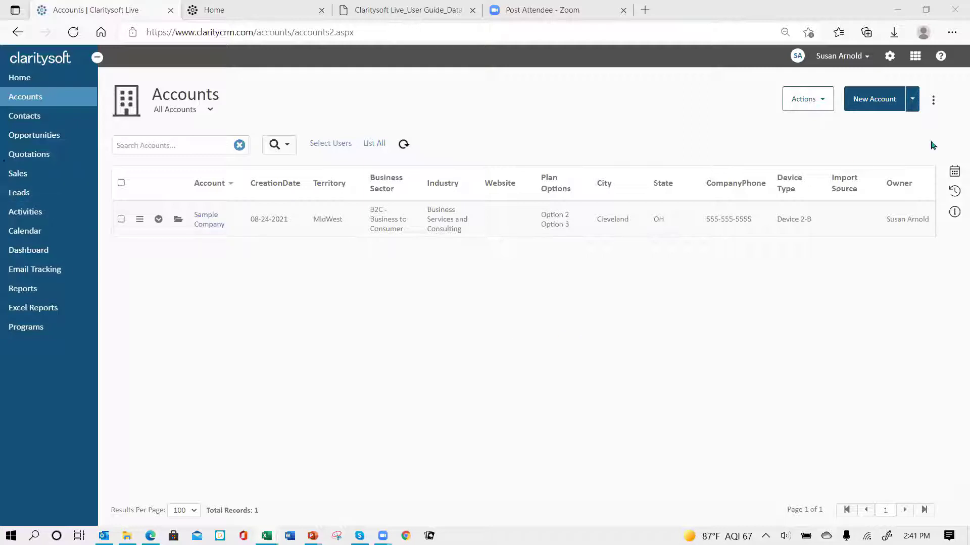
{"action": "left_click", "coordinate": [923, 70]}
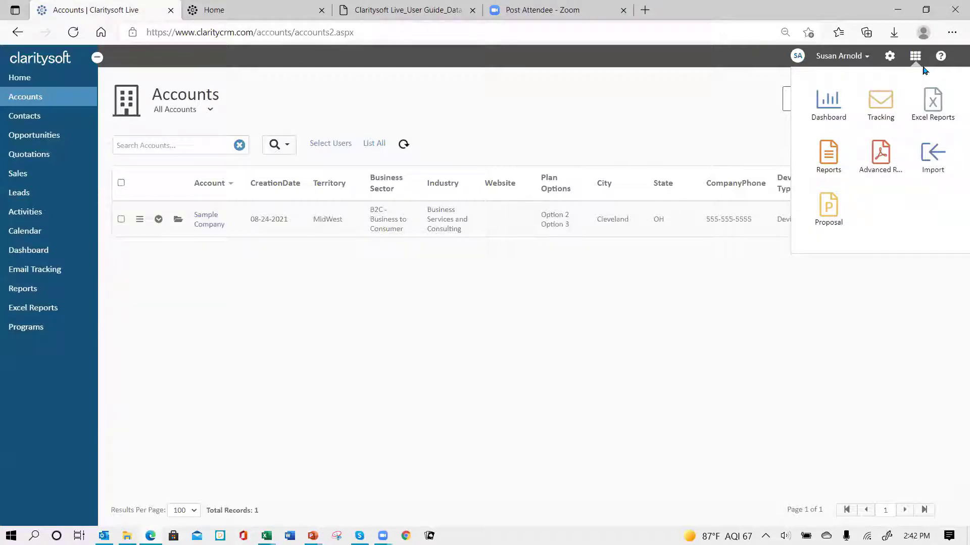
{"action": "left_click", "coordinate": [934, 155]}
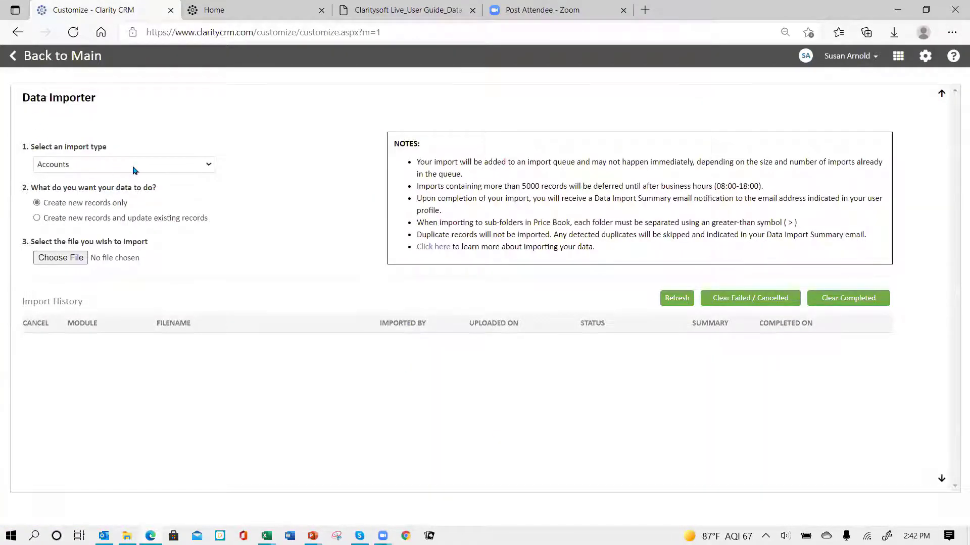
{"action": "left_click", "coordinate": [208, 166]}
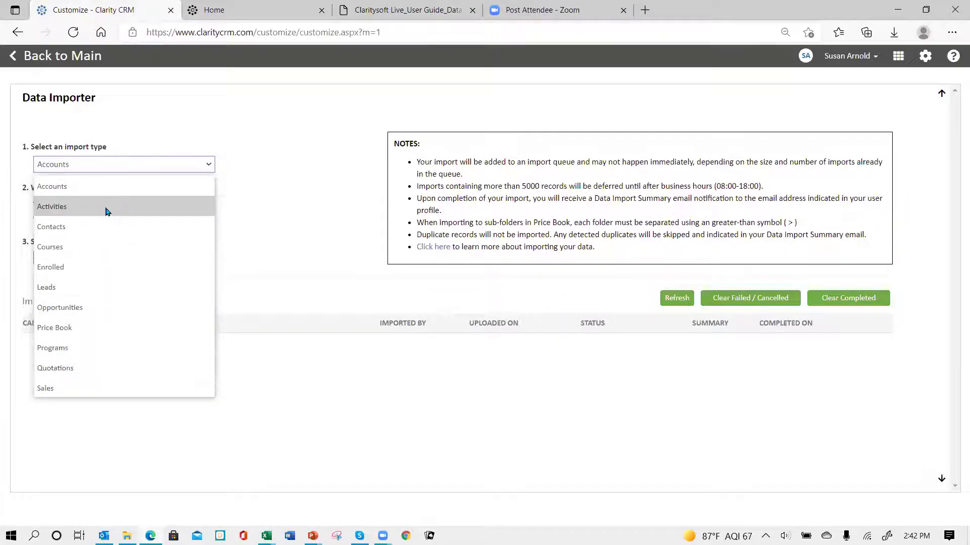
{"action": "left_click", "coordinate": [88, 190]}
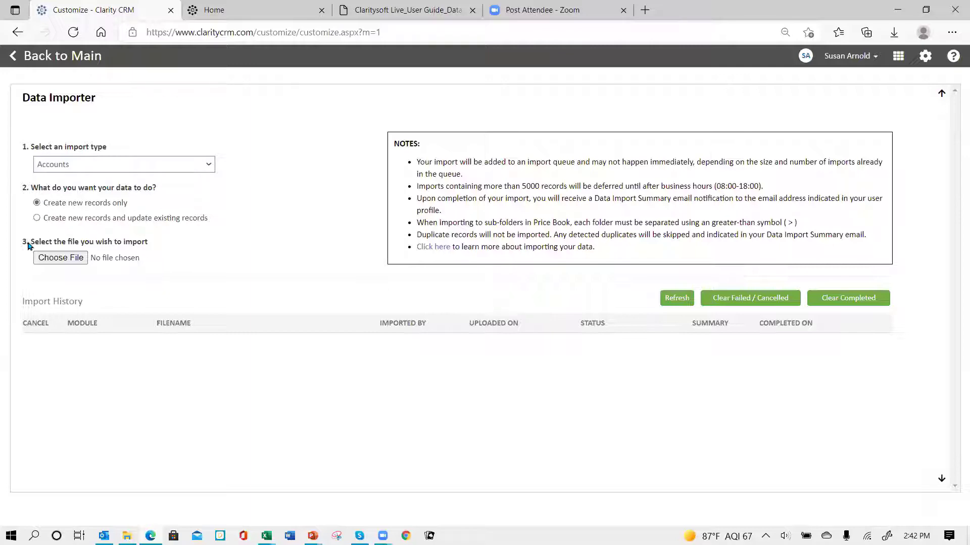
- Choose the saved Account and Contacts to import workbook from the Webinar sample files folder as the import file
{"action": "left_click", "coordinate": [73, 259]}
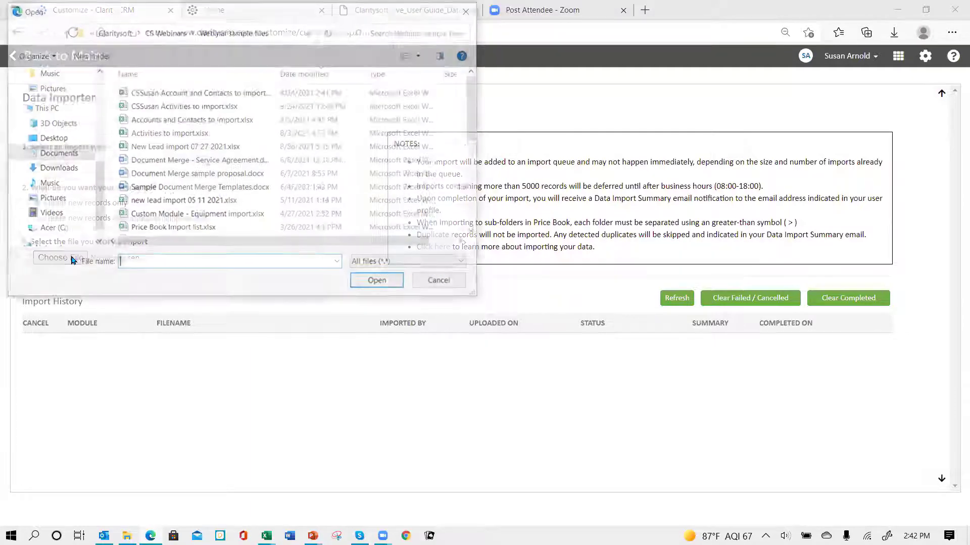
{"action": "left_click", "coordinate": [223, 93]}
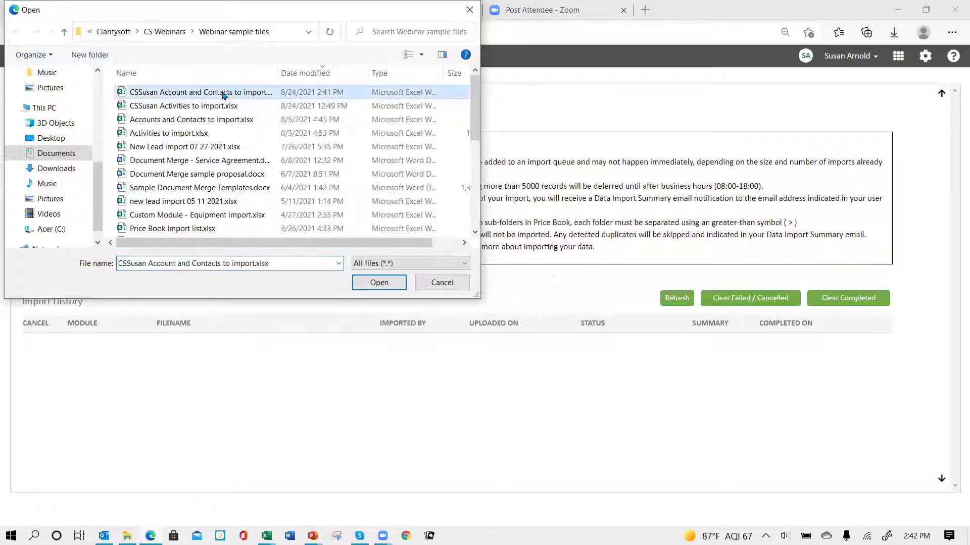
{"action": "left_click", "coordinate": [376, 284]}
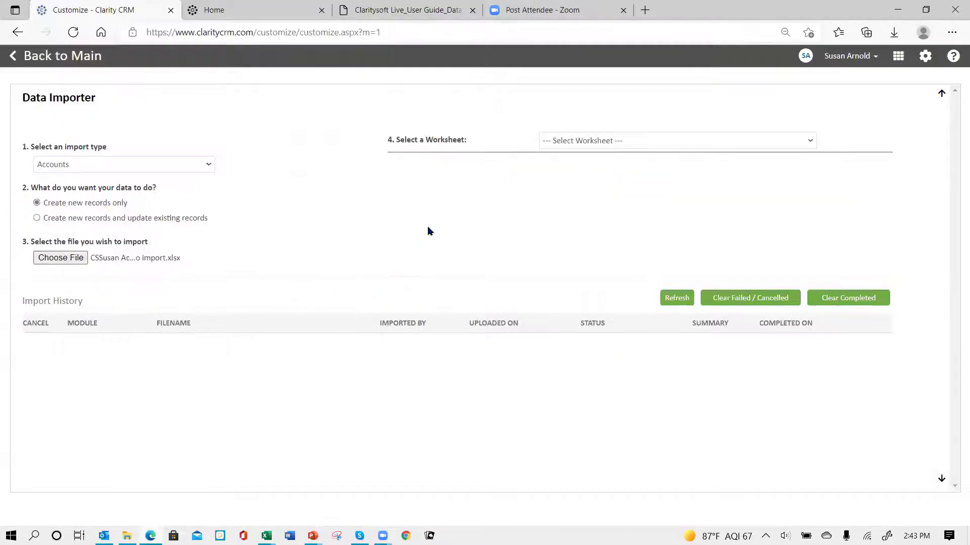
- Select the Import List worksheet and map the required Account Name field to the Account column
{"action": "left_click", "coordinate": [574, 143]}
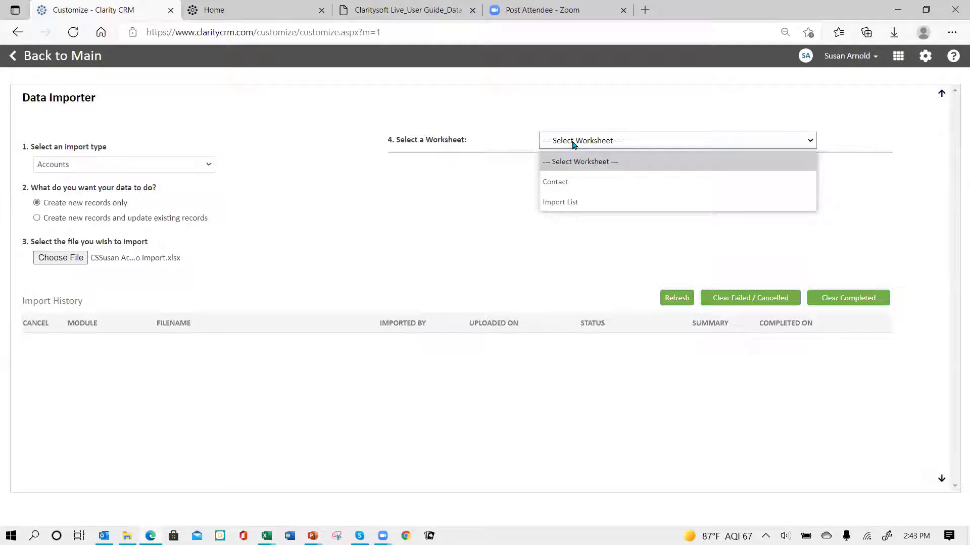
{"action": "left_click", "coordinate": [565, 203]}
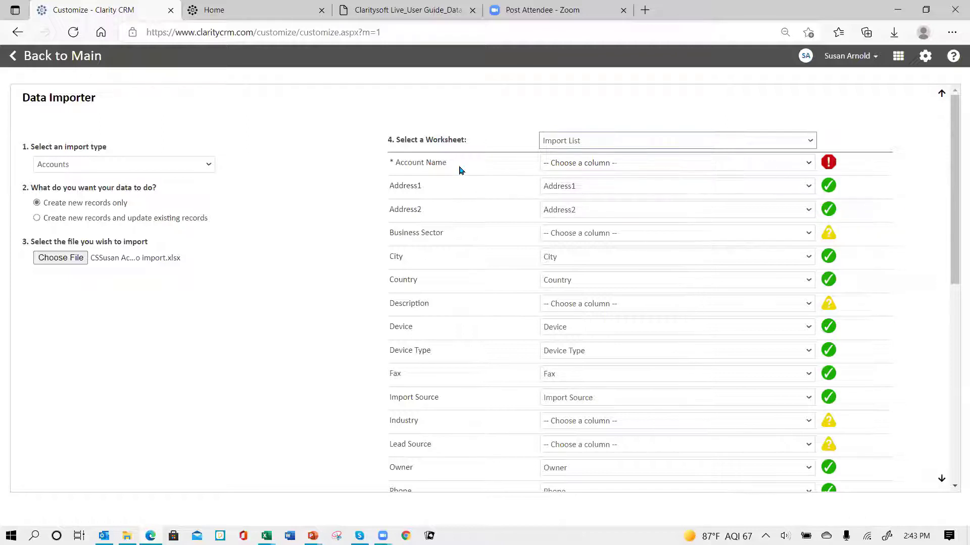
{"action": "left_click", "coordinate": [808, 165]}
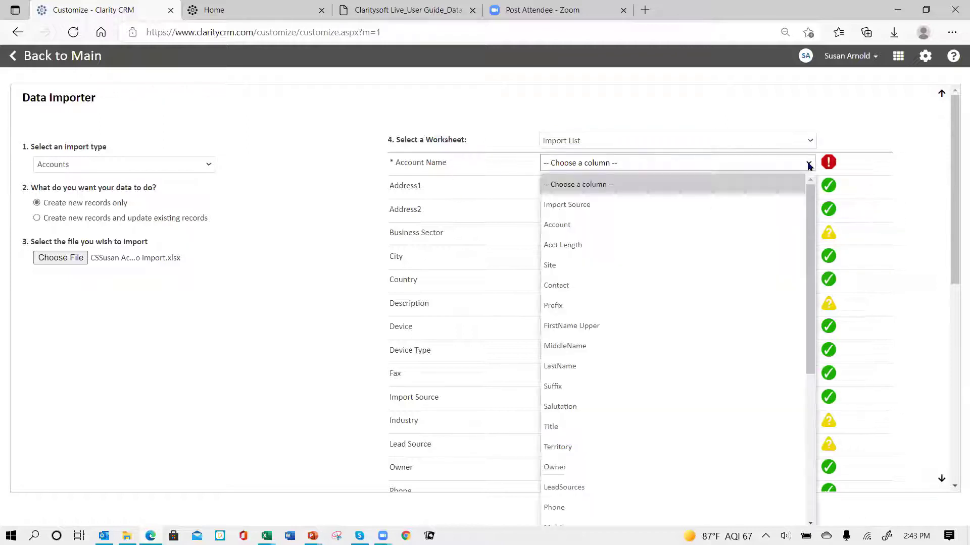
{"action": "left_click", "coordinate": [618, 228]}
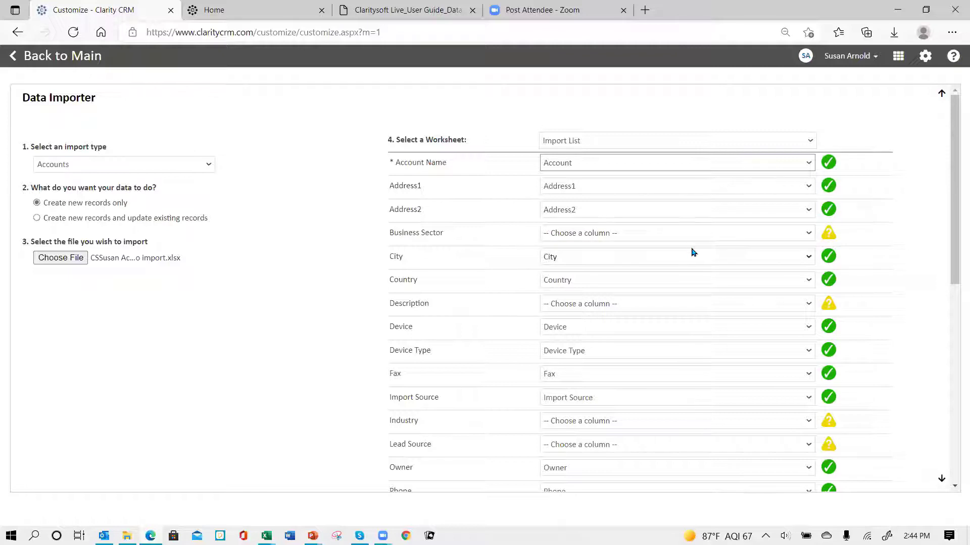
- Look through the worksheet columns for matches to the Business Sector and Industry fields without choosing a column
{"action": "left_click", "coordinate": [725, 237]}
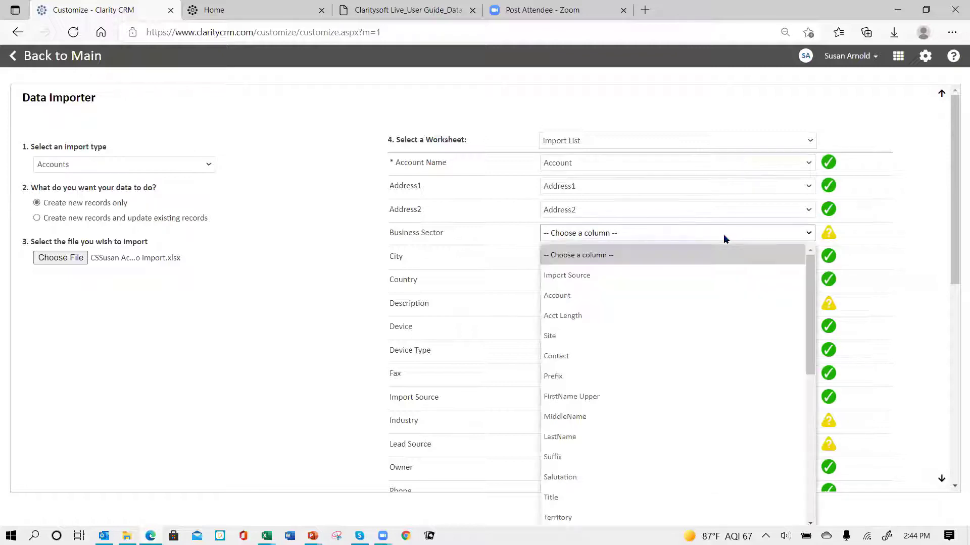
{"action": "scroll", "coordinate": [694, 338], "scroll_direction": "down", "scroll_amount": 4}
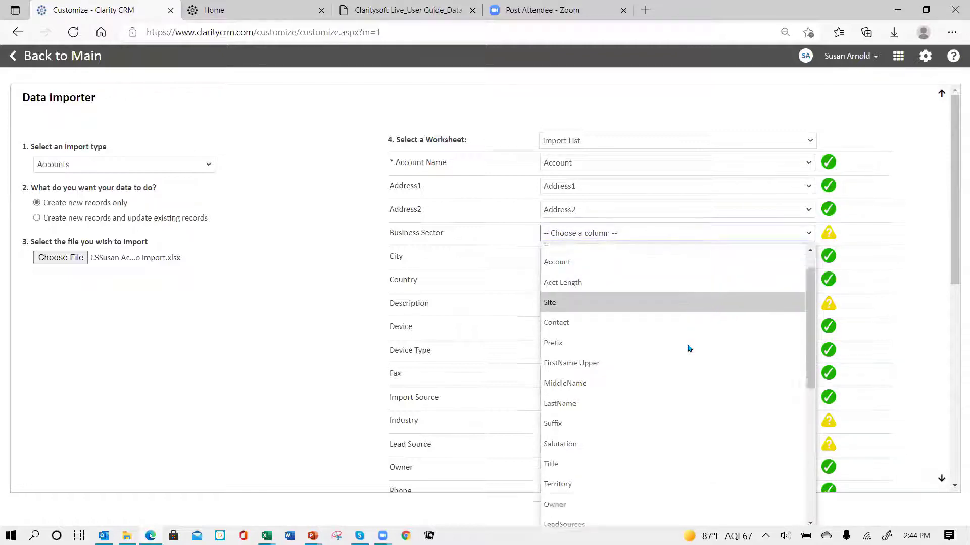
{"action": "scroll", "coordinate": [687, 349], "scroll_direction": "down", "scroll_amount": 3}
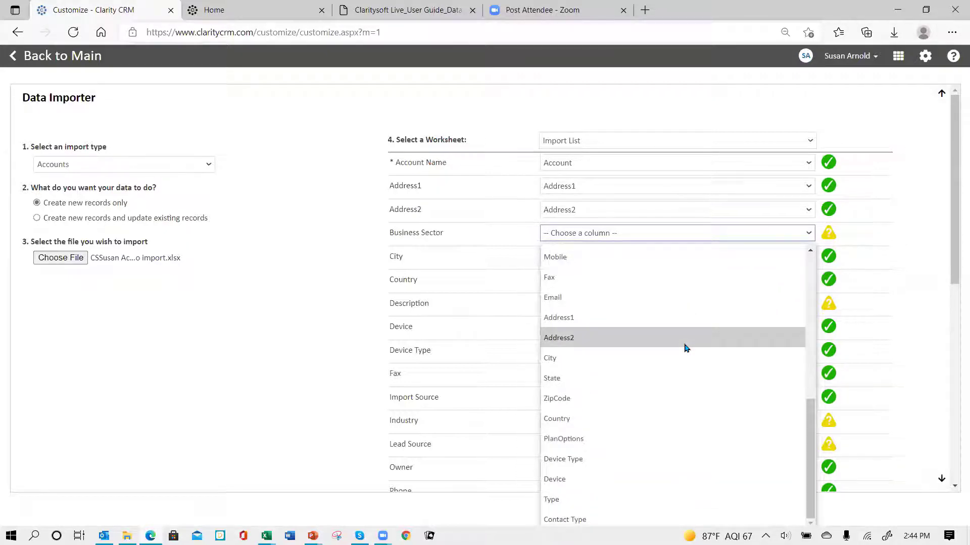
{"action": "scroll", "coordinate": [686, 349], "scroll_direction": "up", "scroll_amount": 8}
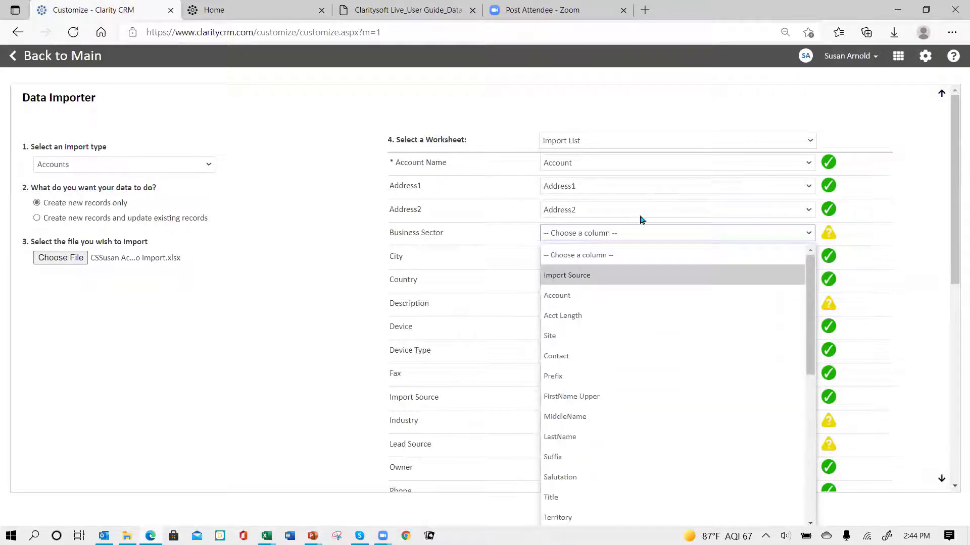
{"action": "left_click", "coordinate": [635, 236]}
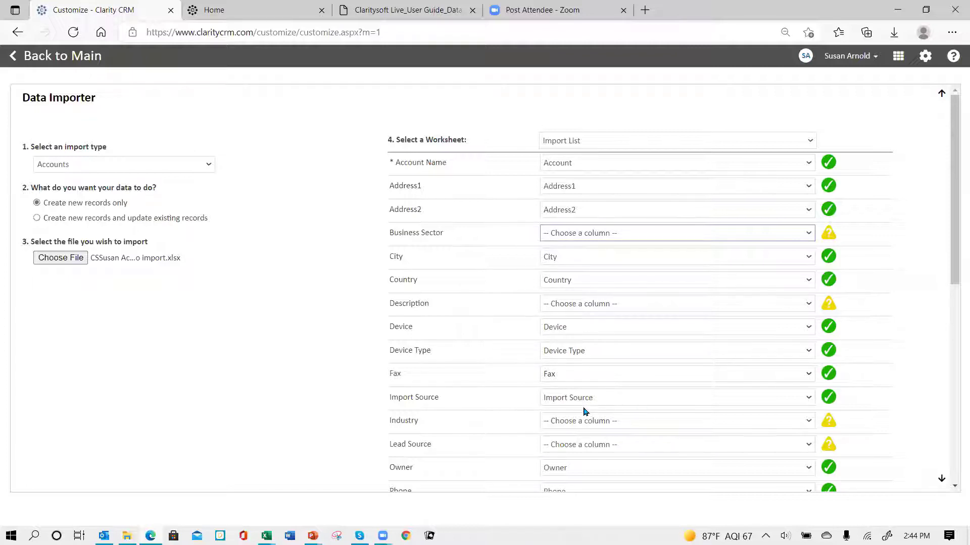
{"action": "scroll", "coordinate": [684, 346], "scroll_direction": "down", "scroll_amount": 3}
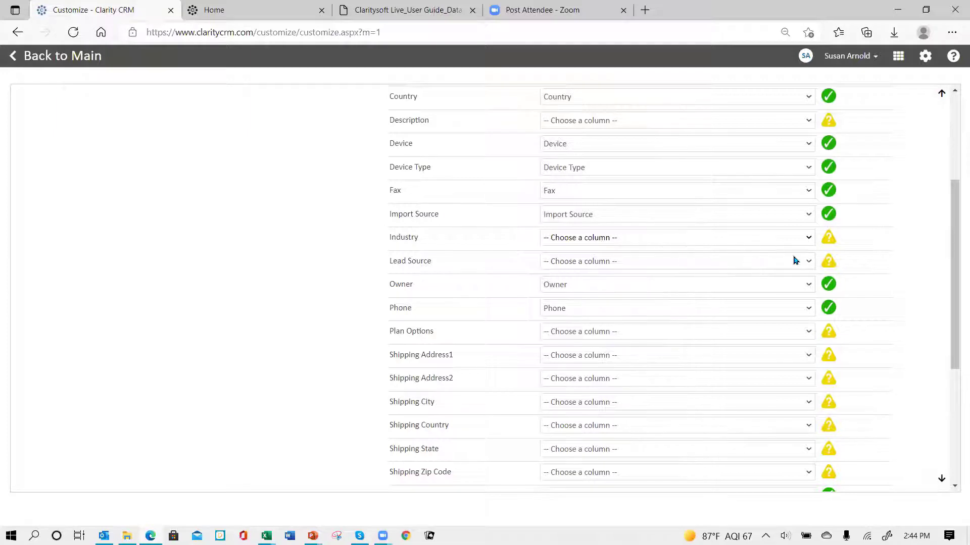
{"action": "left_click", "coordinate": [804, 239]}
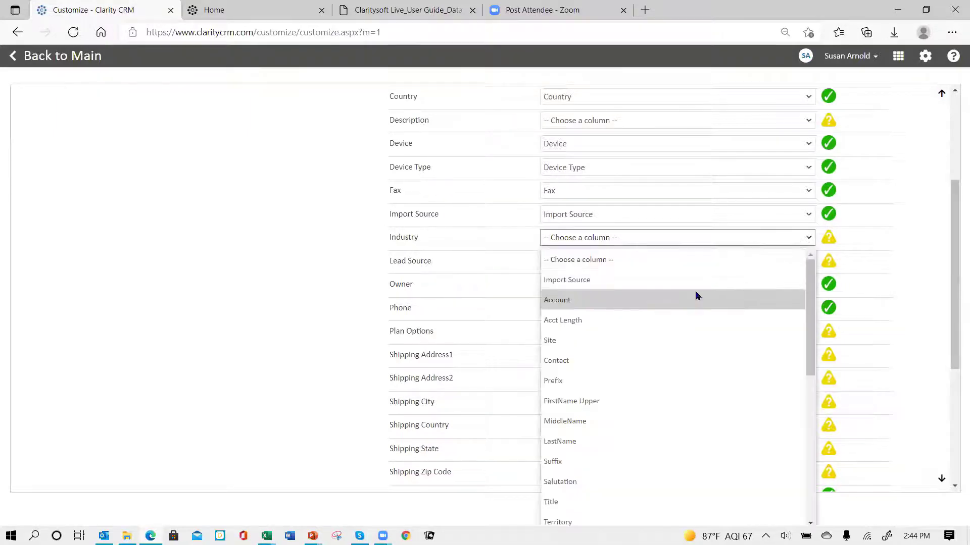
{"action": "scroll", "coordinate": [669, 318], "scroll_direction": "down", "scroll_amount": 1}
{"action": "scroll", "coordinate": [669, 318], "scroll_direction": "down", "scroll_amount": 3}
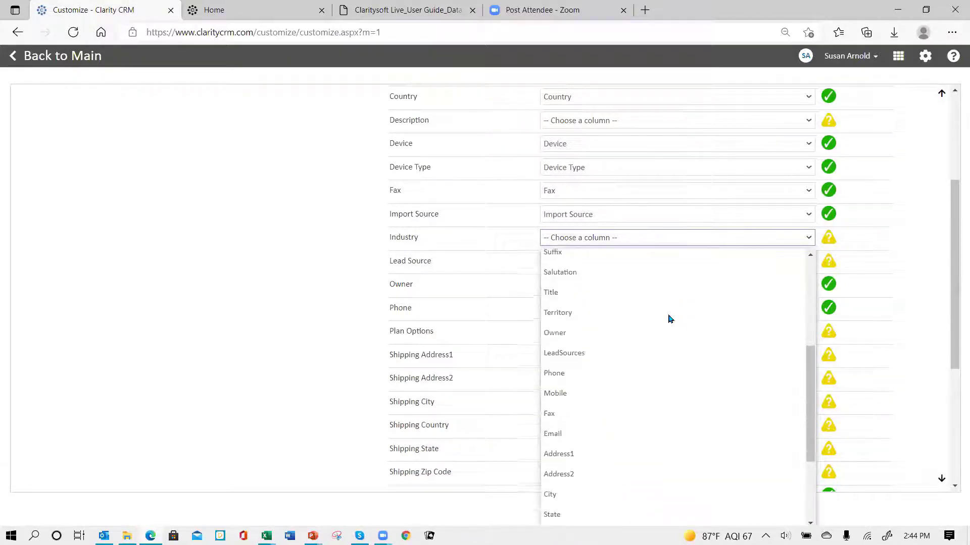
{"action": "scroll", "coordinate": [669, 318], "scroll_direction": "down", "scroll_amount": 2}
{"action": "scroll", "coordinate": [667, 316], "scroll_direction": "down", "scroll_amount": 1}
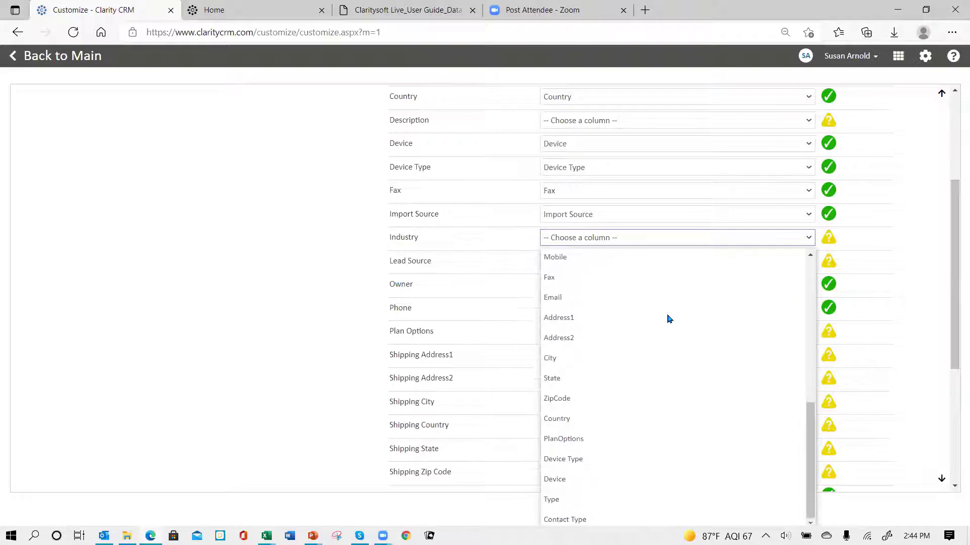
{"action": "scroll", "coordinate": [656, 303], "scroll_direction": "up", "scroll_amount": 7}
{"action": "left_click", "coordinate": [619, 242]}
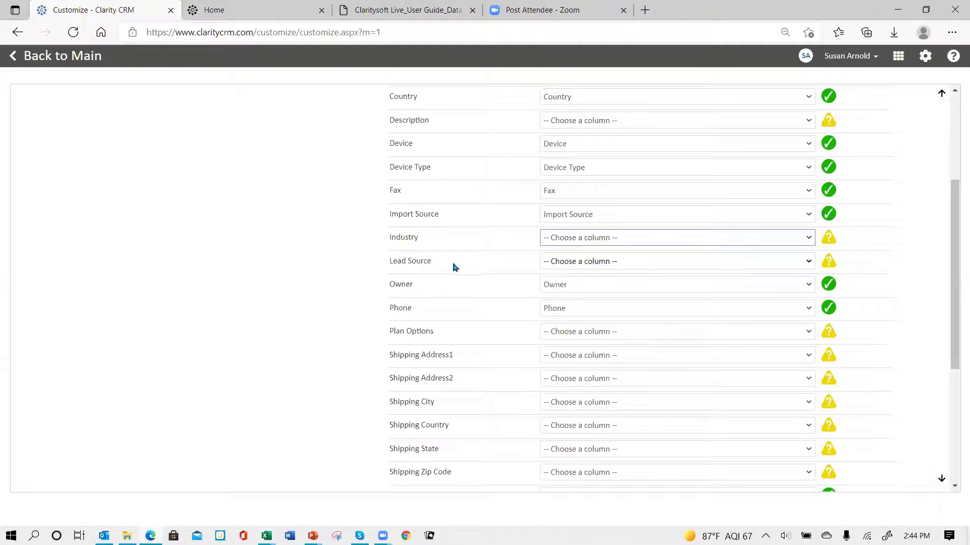
- Map the Lead Source field to the LeadSources column
{"action": "left_click", "coordinate": [648, 264]}
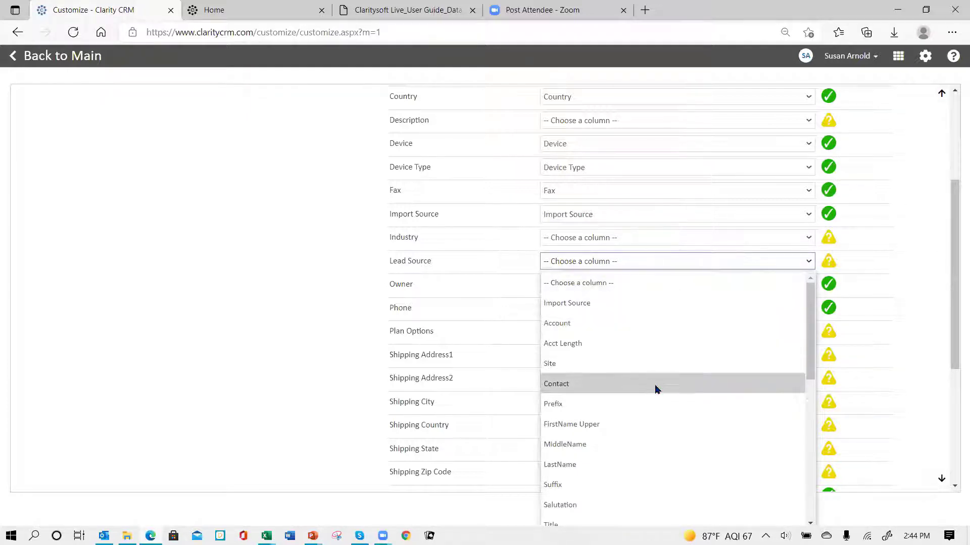
{"action": "scroll", "coordinate": [655, 384], "scroll_direction": "down", "scroll_amount": 1}
{"action": "scroll", "coordinate": [655, 384], "scroll_direction": "down", "scroll_amount": 3}
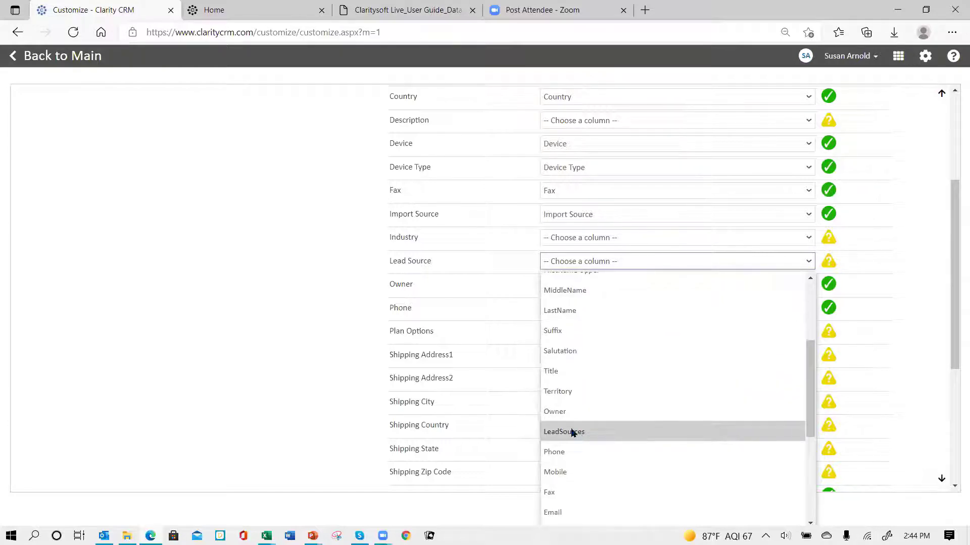
{"action": "left_click", "coordinate": [572, 433]}
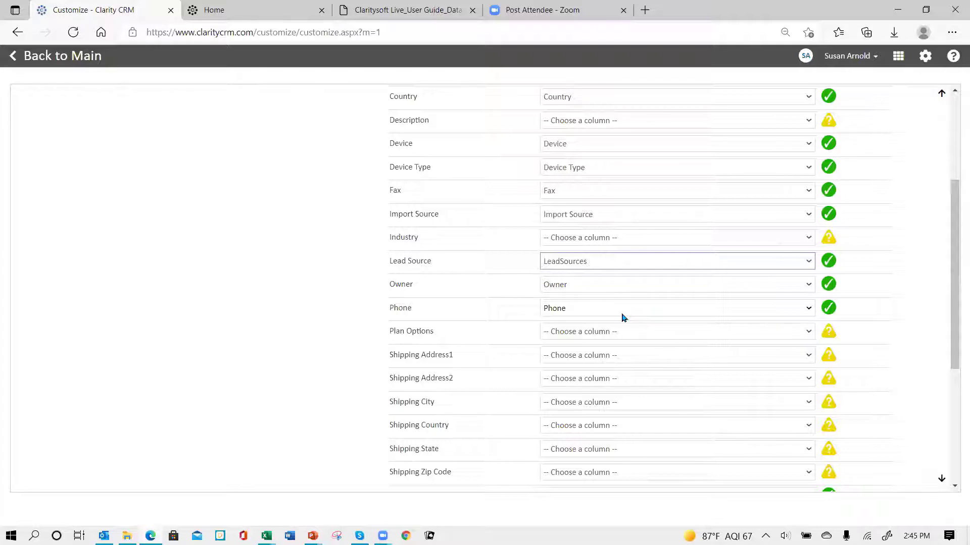
- Review the account field mappings and look through the worksheet columns for a match to the Website field without choosing one
{"action": "scroll", "coordinate": [626, 331], "scroll_direction": "down", "scroll_amount": 1}
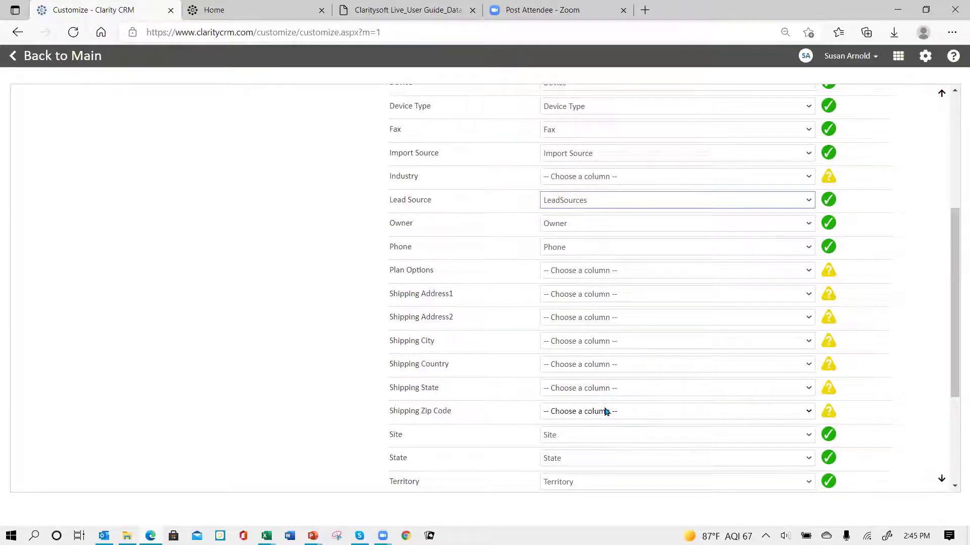
{"action": "scroll", "coordinate": [625, 407], "scroll_direction": "down", "scroll_amount": 1}
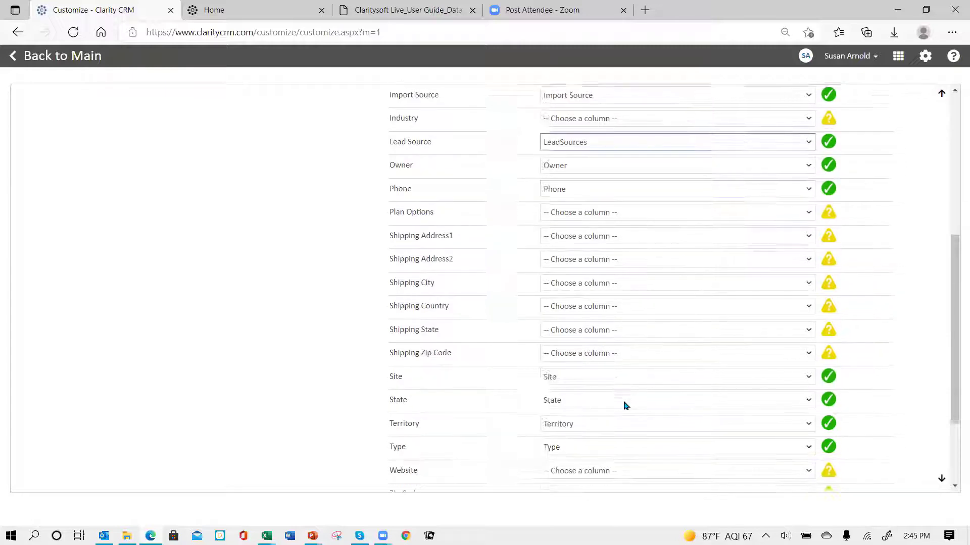
{"action": "scroll", "coordinate": [625, 405], "scroll_direction": "down", "scroll_amount": 1}
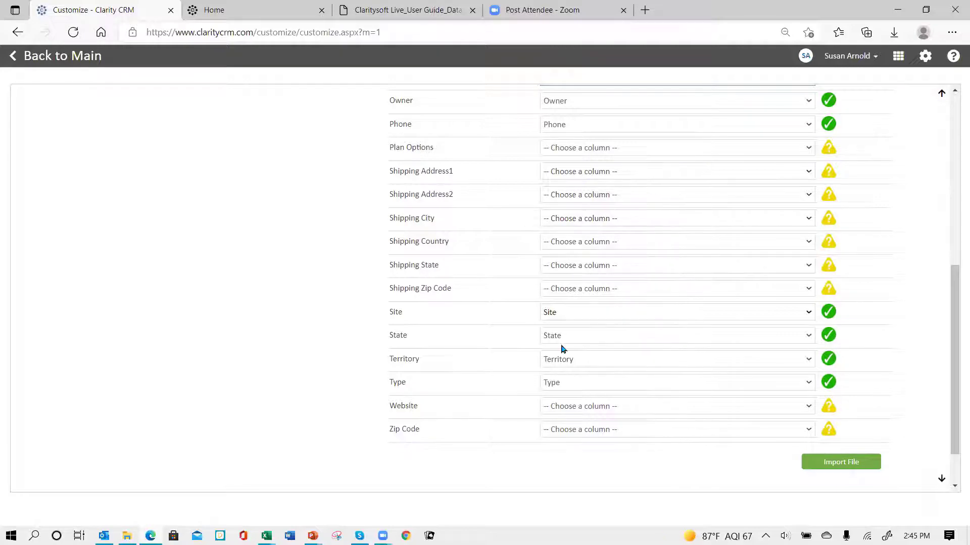
{"action": "scroll", "coordinate": [671, 257], "scroll_direction": "up", "scroll_amount": 7}
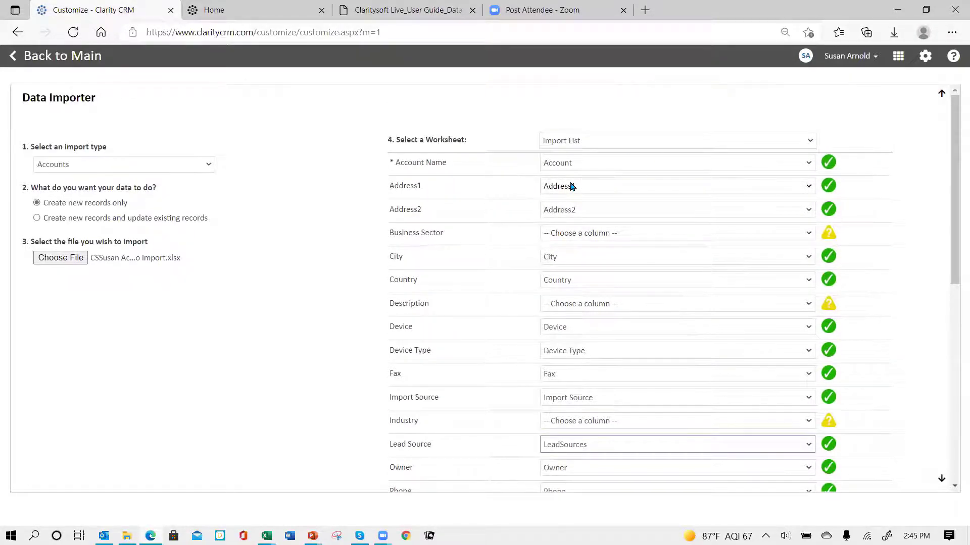
{"action": "scroll", "coordinate": [624, 277], "scroll_direction": "down", "scroll_amount": 7}
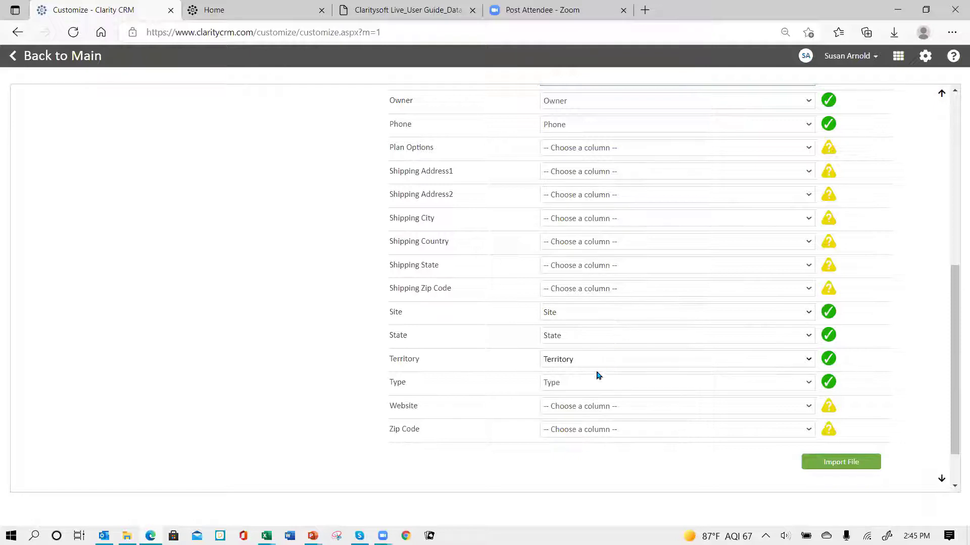
{"action": "left_click", "coordinate": [571, 407]}
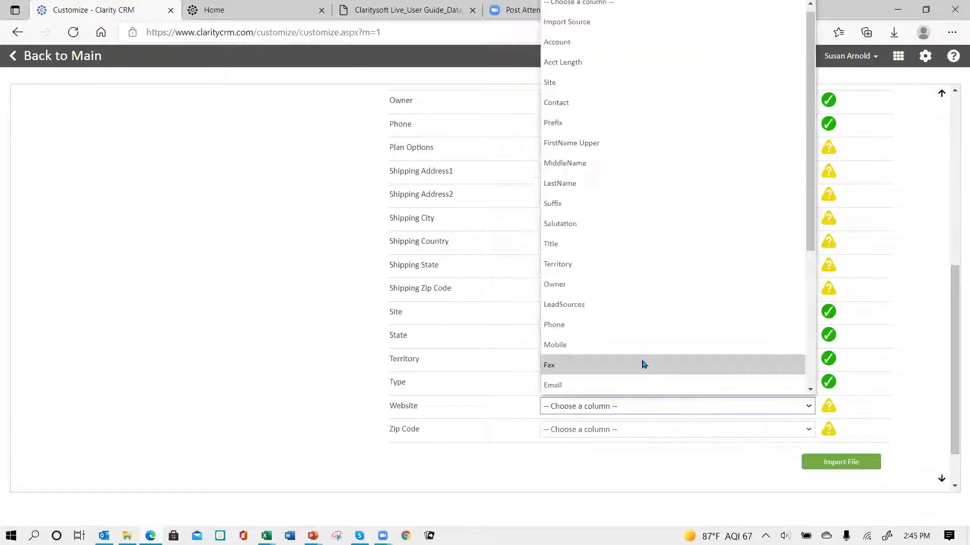
{"action": "scroll", "coordinate": [644, 364], "scroll_direction": "down", "scroll_amount": 3}
{"action": "scroll", "coordinate": [643, 364], "scroll_direction": "down", "scroll_amount": 2}
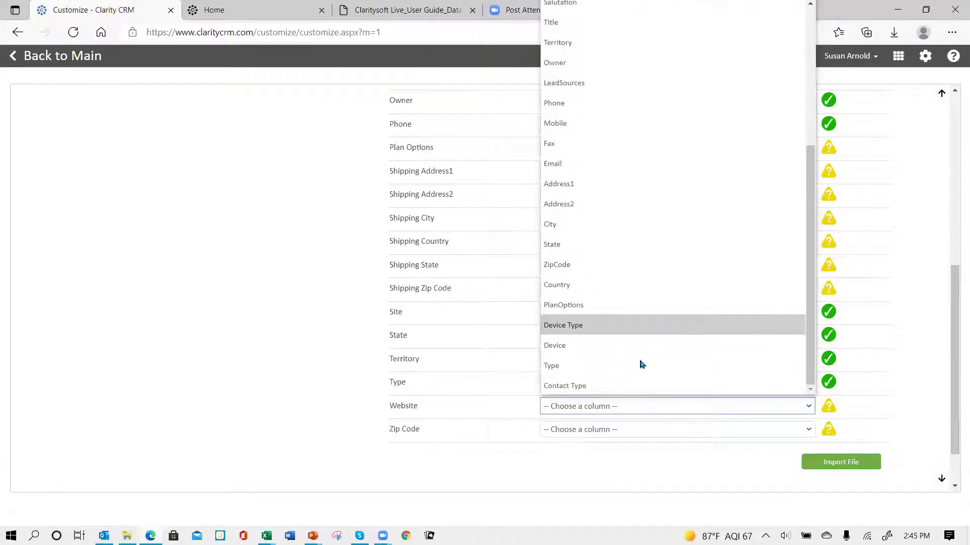
{"action": "scroll", "coordinate": [663, 323], "scroll_direction": "up", "scroll_amount": 3}
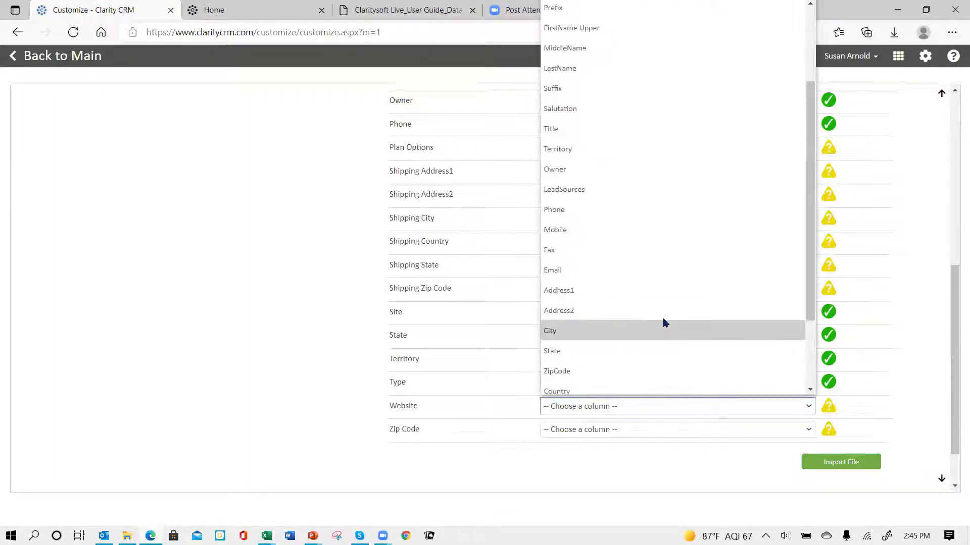
{"action": "scroll", "coordinate": [663, 321], "scroll_direction": "down", "scroll_amount": 3}
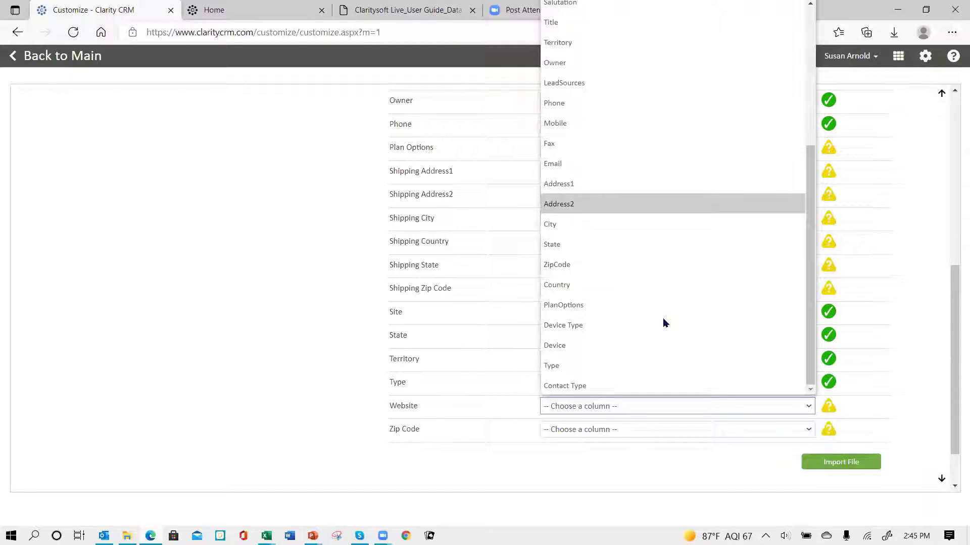
{"action": "scroll", "coordinate": [662, 275], "scroll_direction": "up", "scroll_amount": 3}
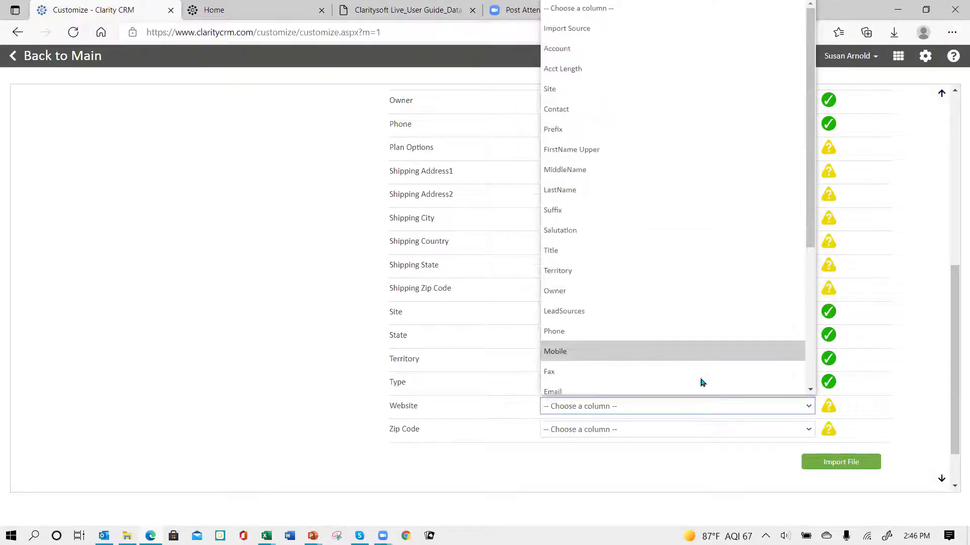
{"action": "left_click", "coordinate": [661, 407]}
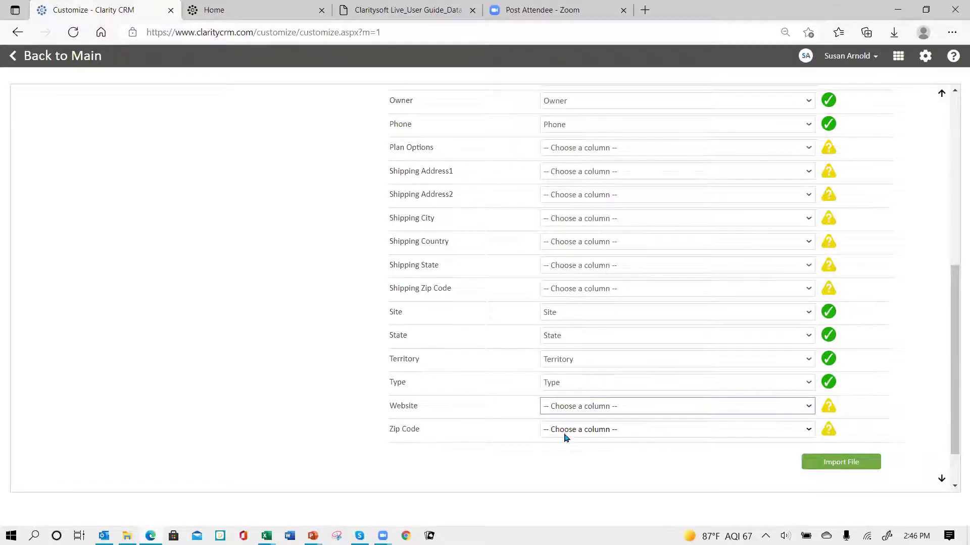
- Map the Zip Code field to the ZipCode column
{"action": "left_click", "coordinate": [579, 432]}
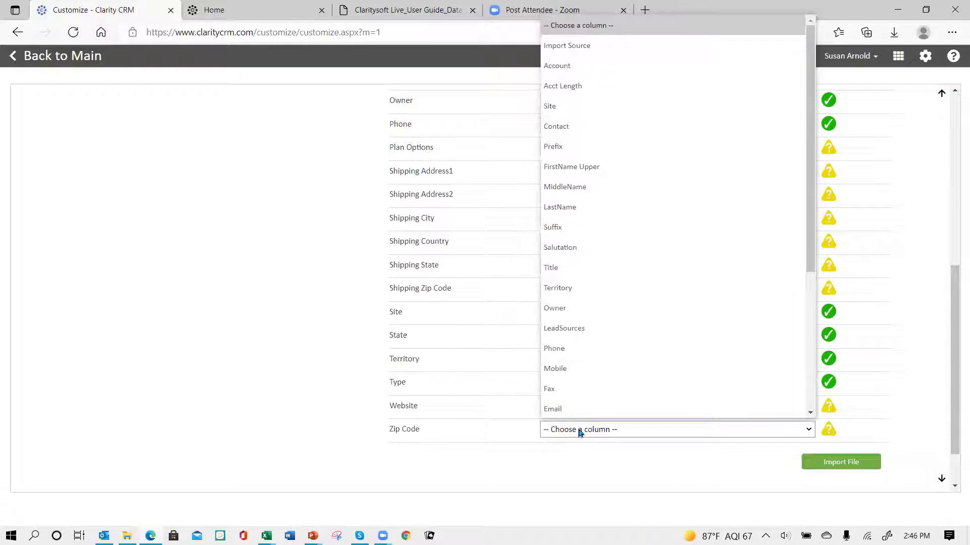
{"action": "scroll", "coordinate": [630, 353], "scroll_direction": "down", "scroll_amount": 3}
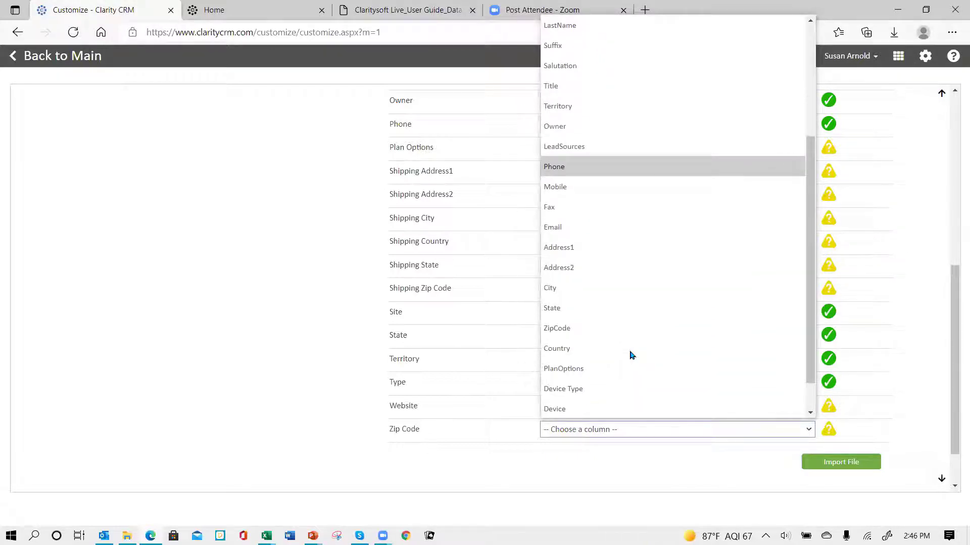
{"action": "scroll", "coordinate": [628, 357], "scroll_direction": "up", "scroll_amount": 3}
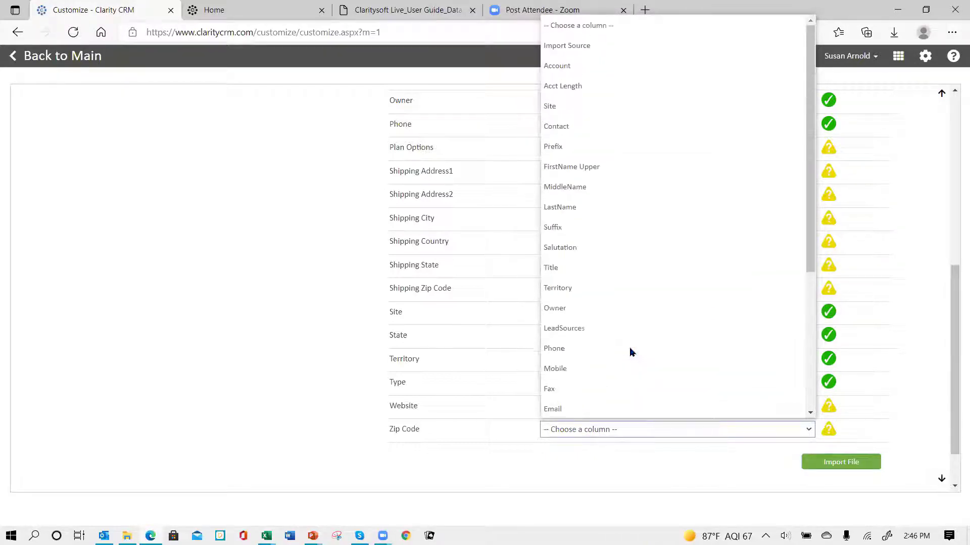
{"action": "scroll", "coordinate": [637, 348], "scroll_direction": "down", "scroll_amount": 3}
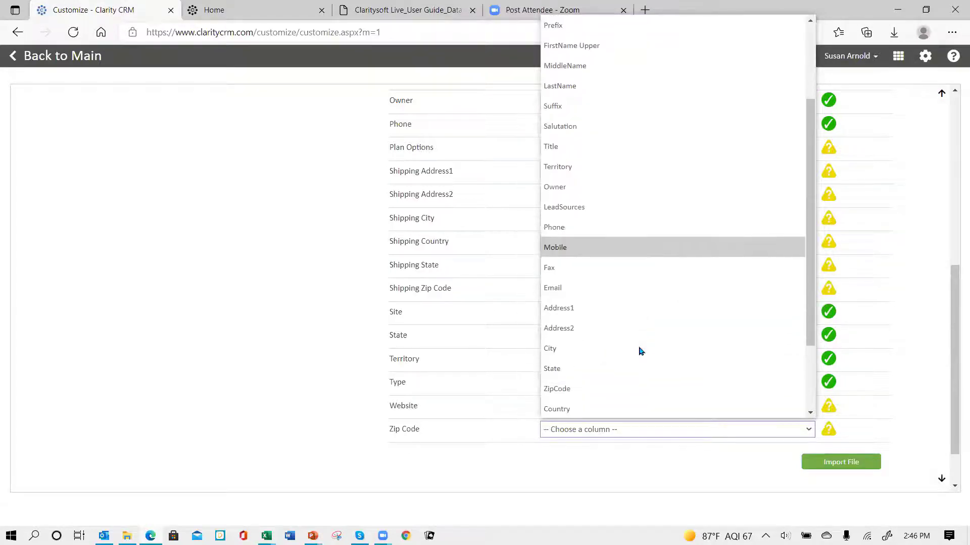
{"action": "left_click", "coordinate": [578, 330]}
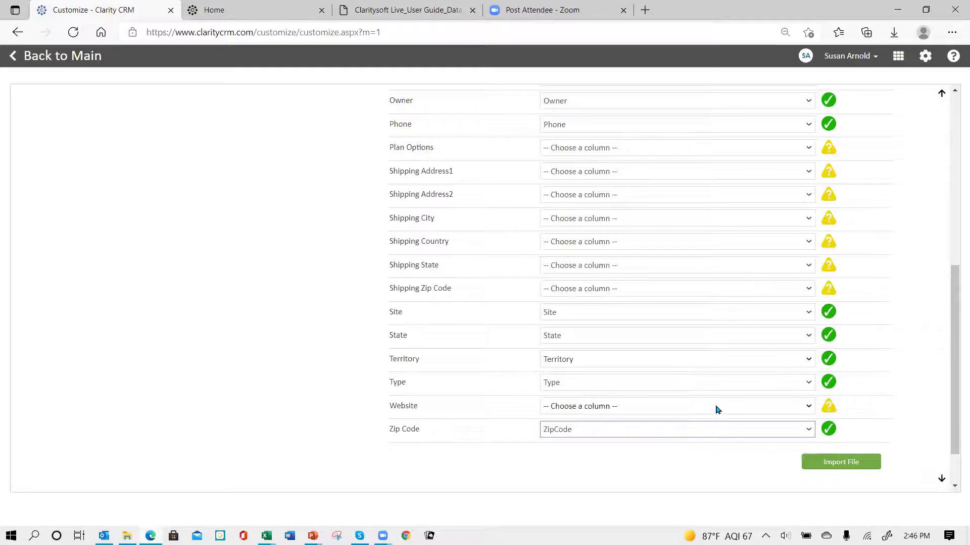
- Check the completed mappings, submit and confirm the accounts file import, and refresh the import history to check its status and summary
{"action": "scroll", "coordinate": [719, 402], "scroll_direction": "up", "scroll_amount": 5}
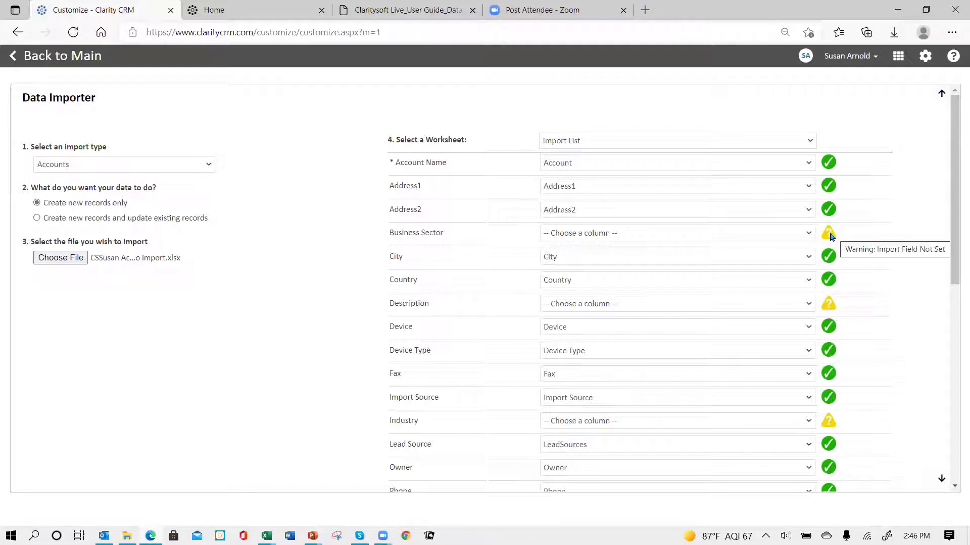
{"action": "scroll", "coordinate": [693, 371], "scroll_direction": "down", "scroll_amount": 7}
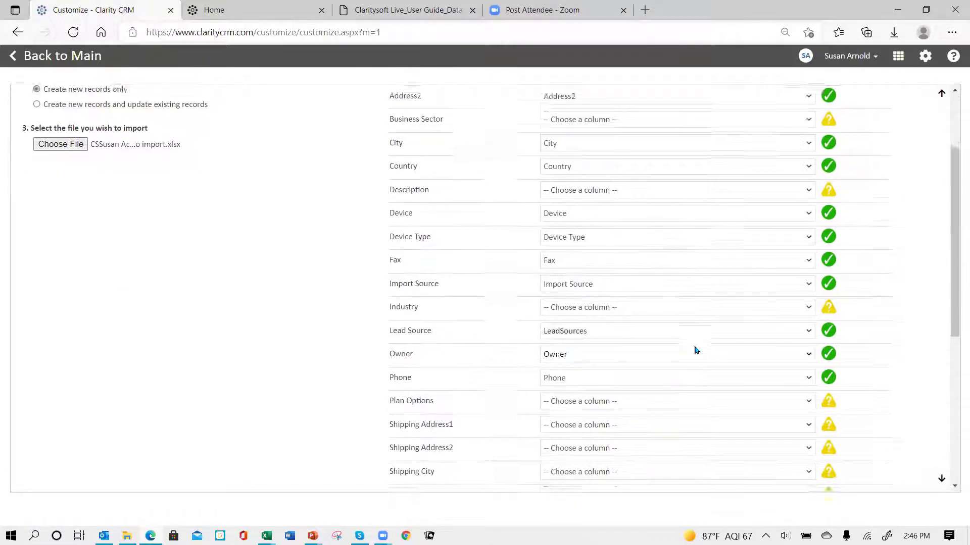
{"action": "scroll", "coordinate": [707, 353], "scroll_direction": "down", "scroll_amount": 1}
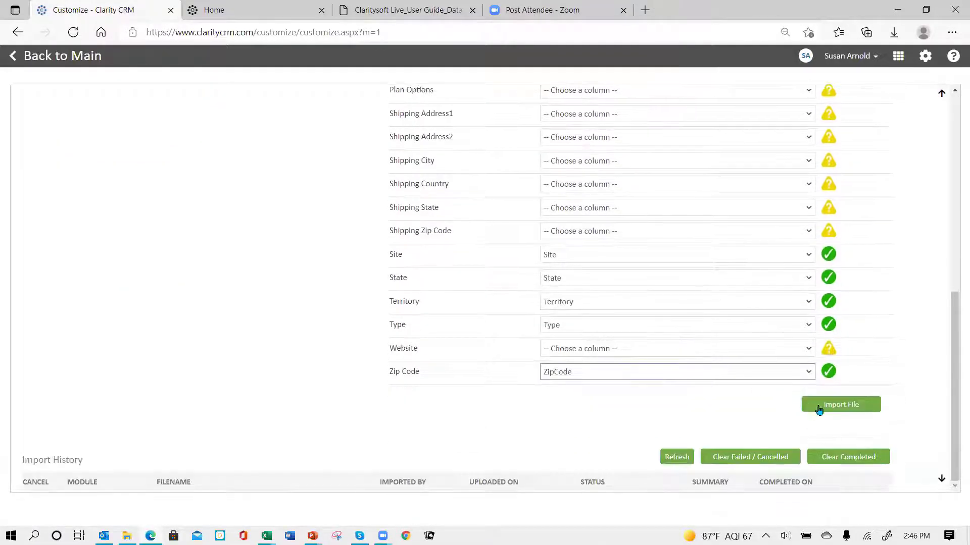
{"action": "left_click", "coordinate": [851, 408]}
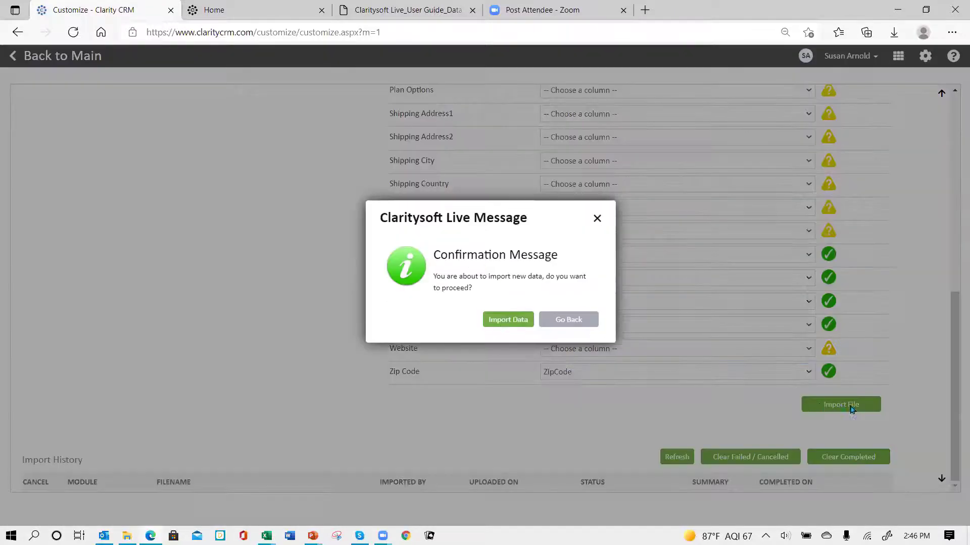
{"action": "left_click", "coordinate": [508, 328]}
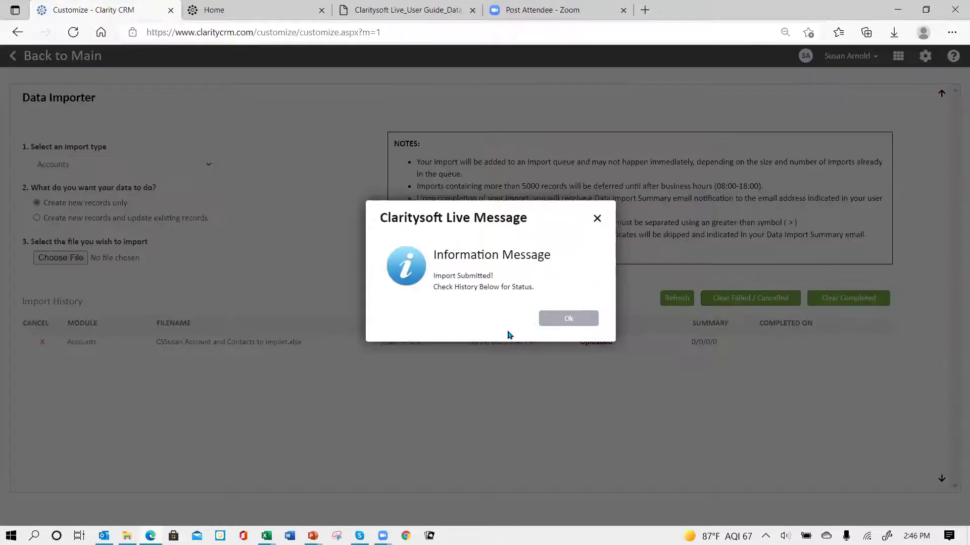
{"action": "left_click", "coordinate": [568, 320]}
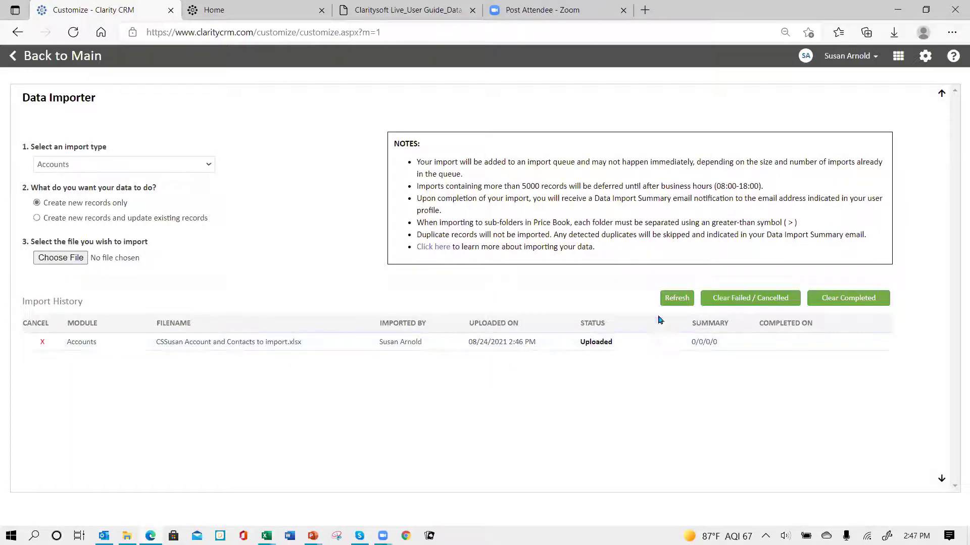
{"action": "left_click", "coordinate": [679, 300]}
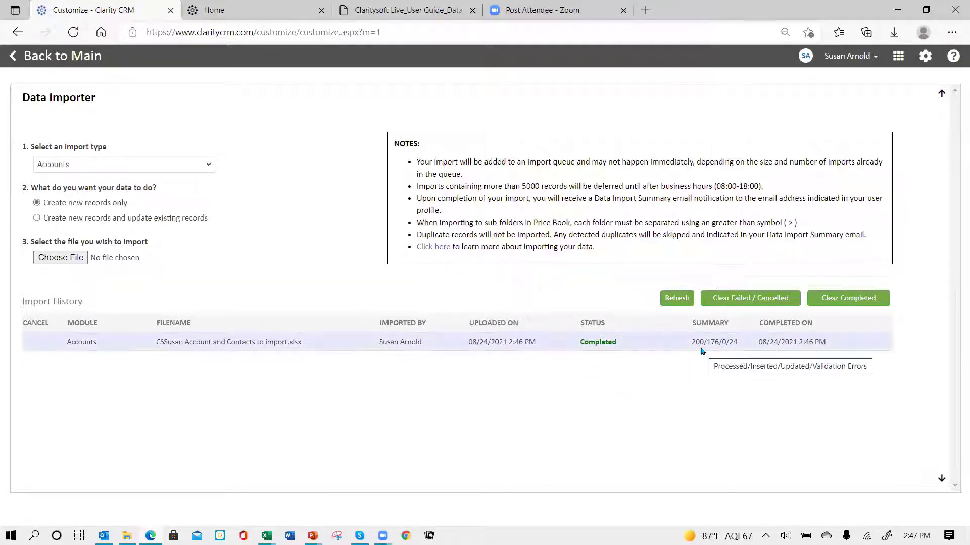
{"action": "mouse_move", "coordinate": [700, 354]}
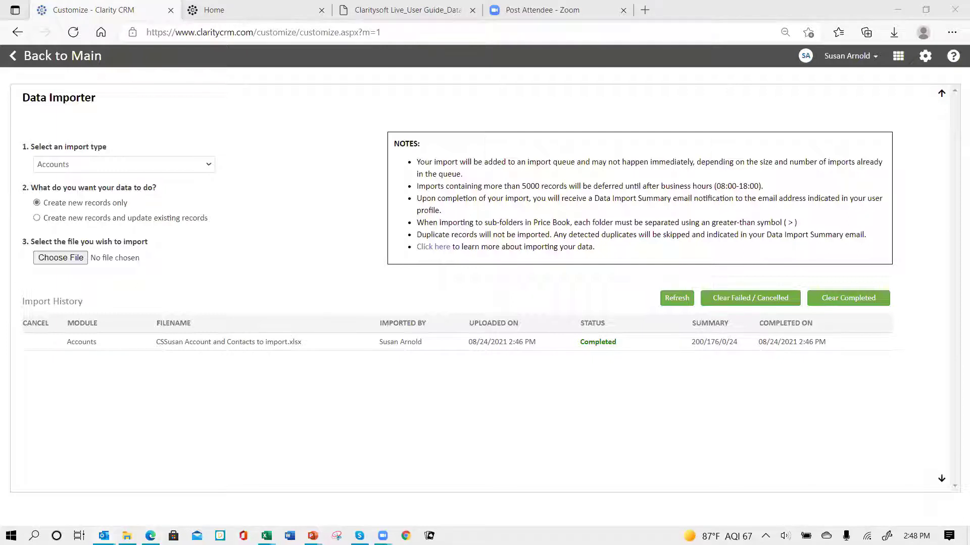
- Switch to the Clarity CRM Import Report email in Outlook, examine its import summary and rejected records detail, and close it
{"action": "key", "text": "alt+Tab"}
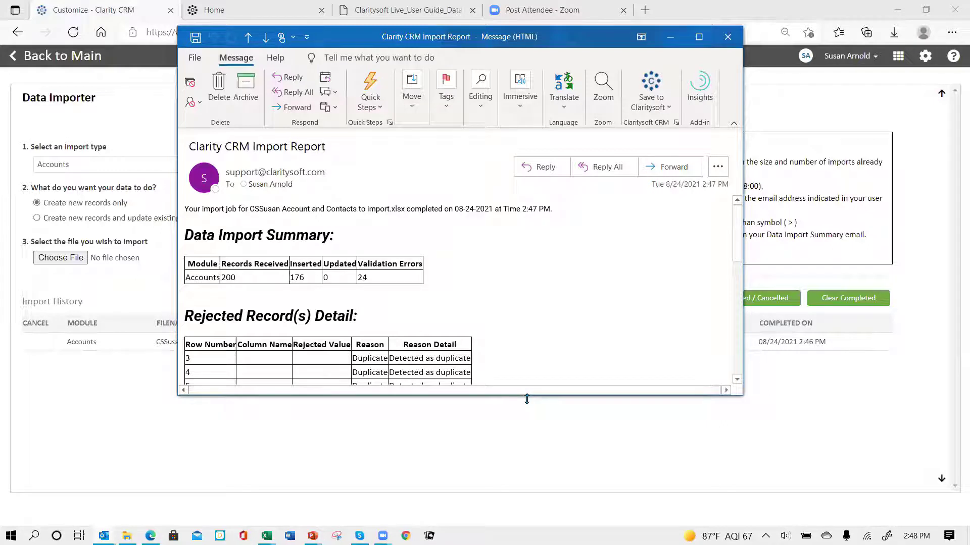
{"action": "left_click_drag", "start_coordinate": [526, 399], "coordinate": [526, 474]}
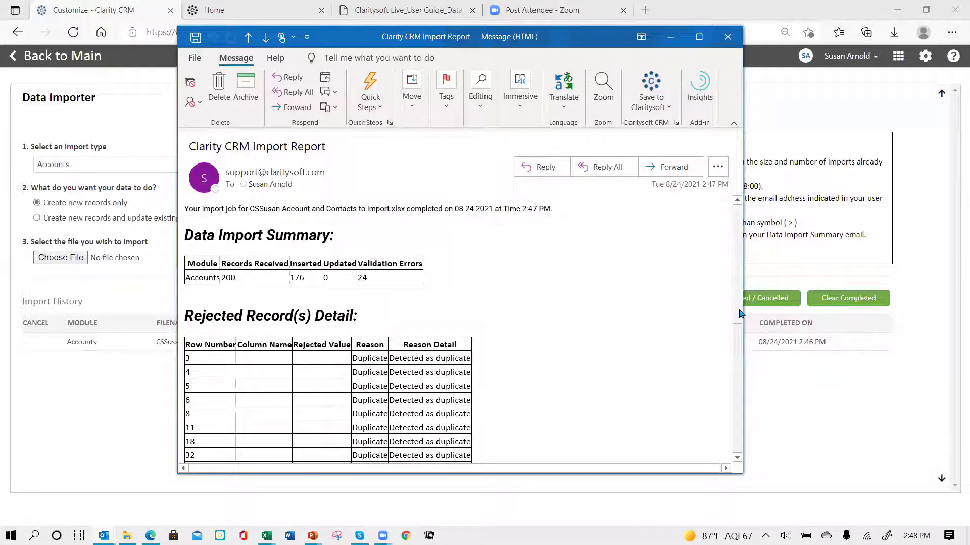
{"action": "mouse_move", "coordinate": [738, 318]}
{"action": "left_mouse_down"}
{"action": "mouse_move", "coordinate": [726, 383]}
{"action": "mouse_move", "coordinate": [749, 456]}
{"action": "left_mouse_up"}
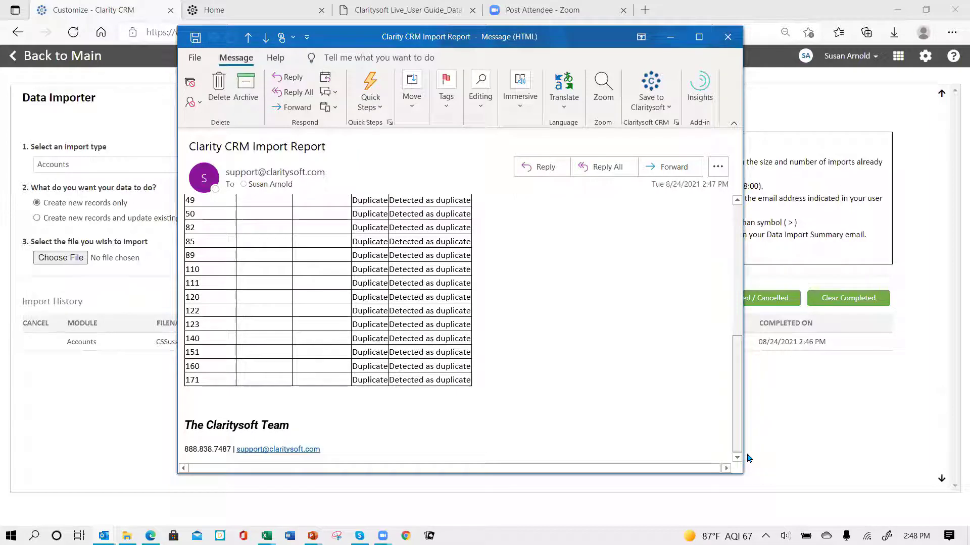
{"action": "left_click_drag", "start_coordinate": [739, 429], "coordinate": [739, 298]}
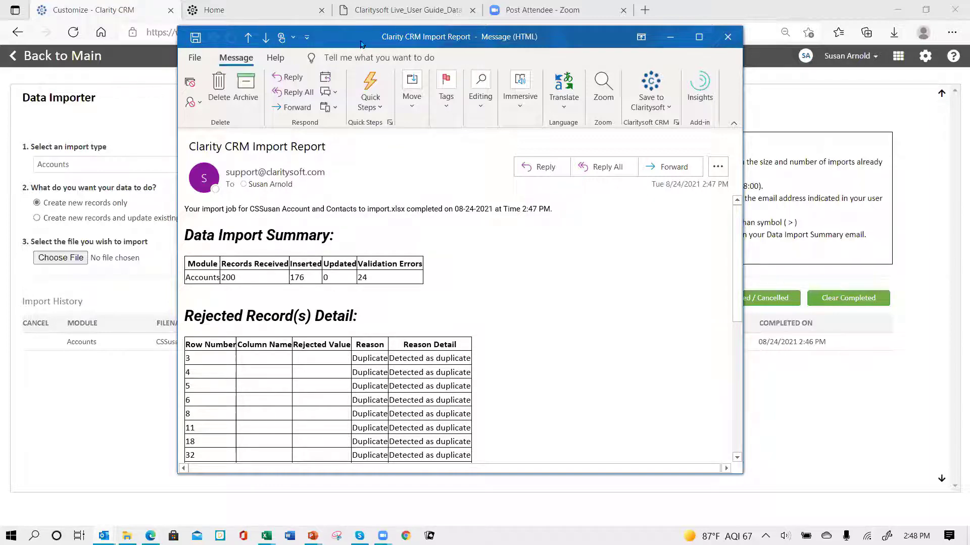
{"action": "left_click_drag", "start_coordinate": [360, 47], "coordinate": [365, 104]}
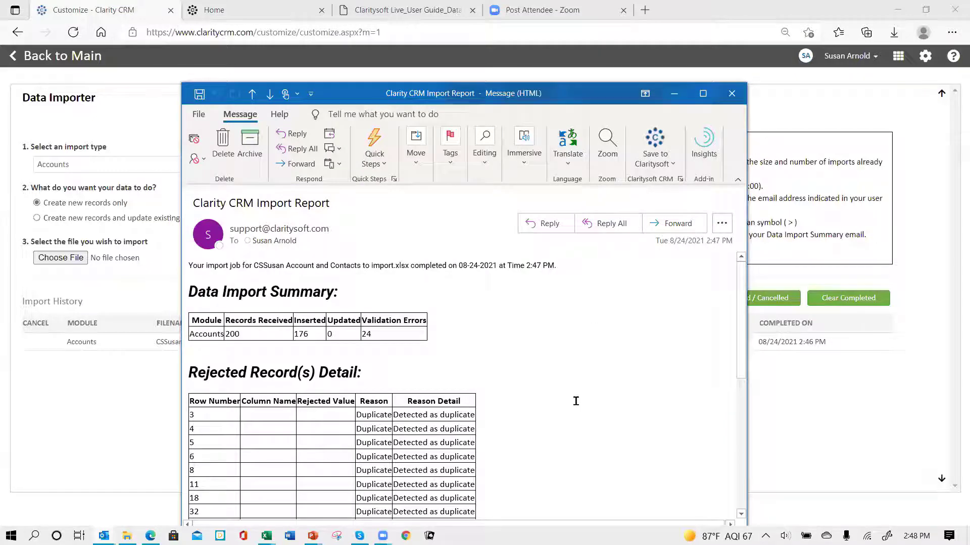
{"action": "scroll", "coordinate": [559, 405], "scroll_direction": "down", "scroll_amount": 7}
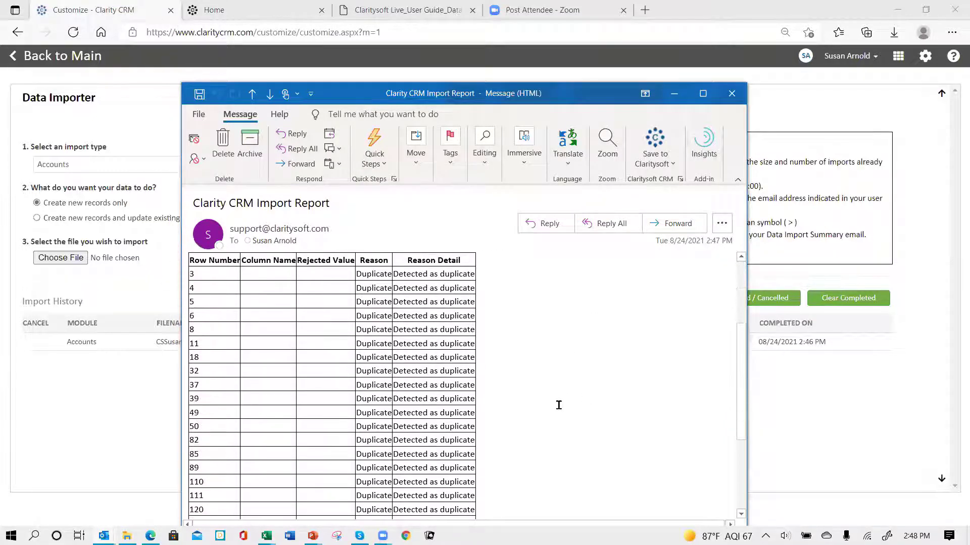
{"action": "scroll", "coordinate": [558, 405], "scroll_direction": "up", "scroll_amount": 7}
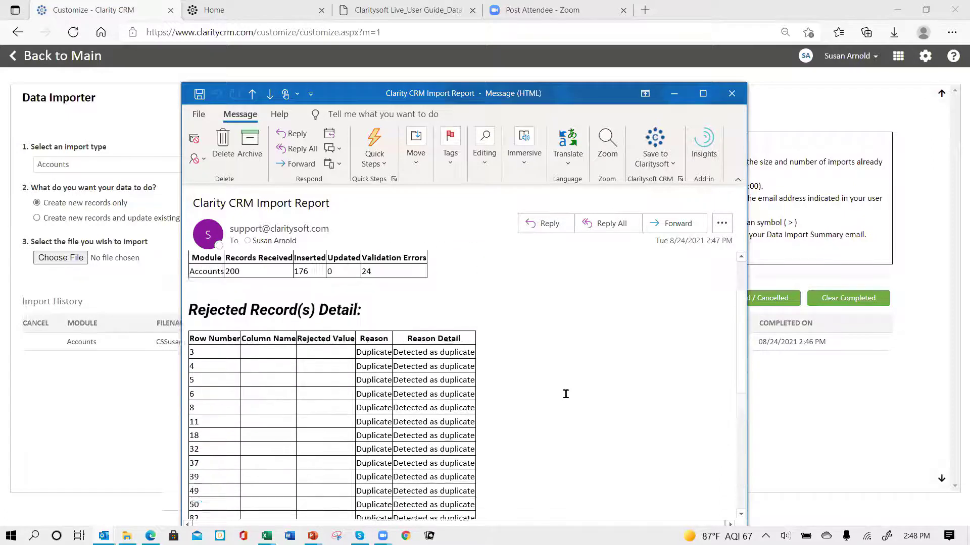
{"action": "scroll", "coordinate": [562, 390], "scroll_direction": "down", "scroll_amount": 5}
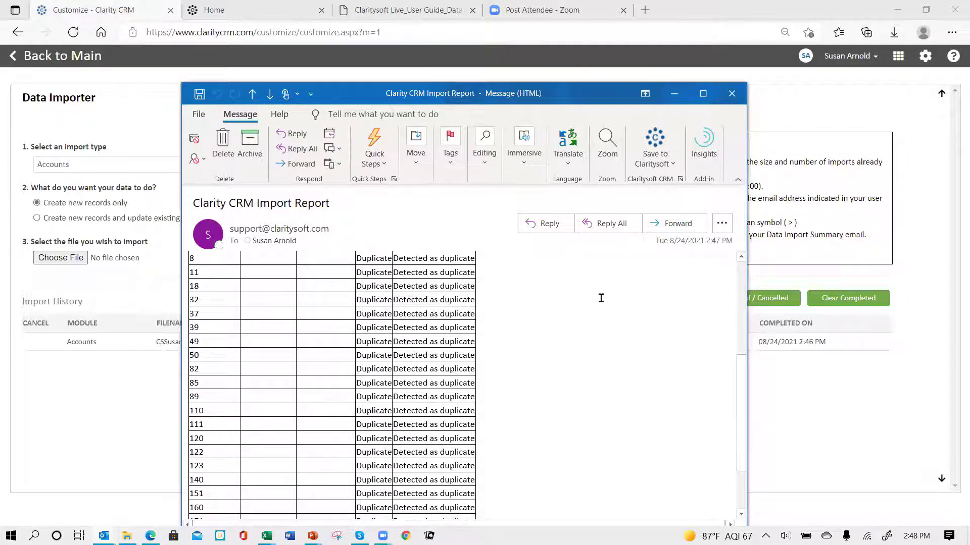
{"action": "left_click", "coordinate": [733, 95]}
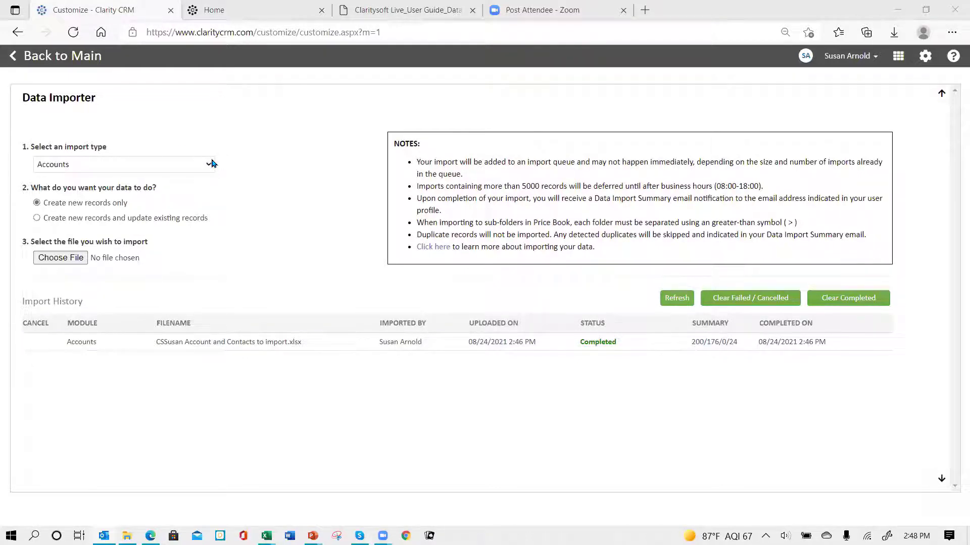
- Examine the accounts list for the imported records and return to the data importer
{"action": "left_click", "coordinate": [10, 58]}
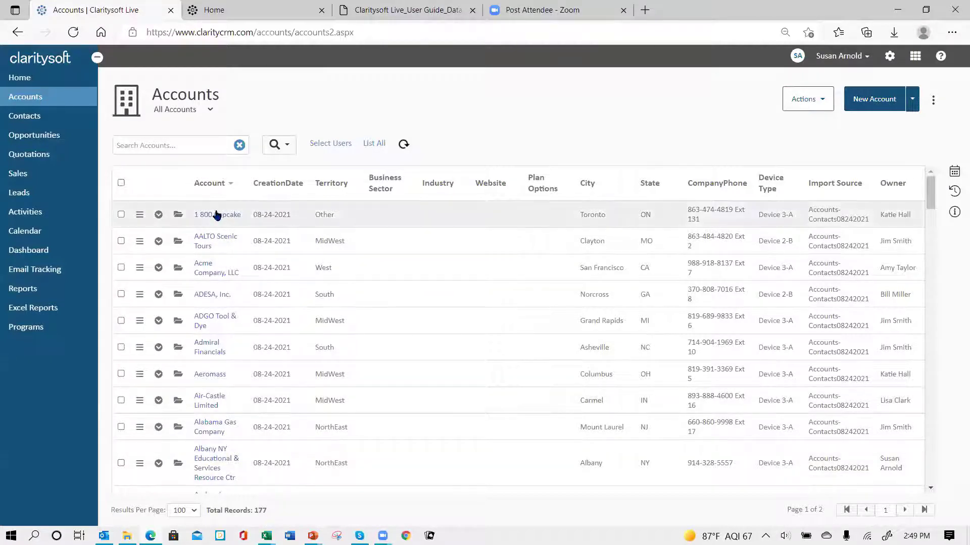
{"action": "left_click", "coordinate": [915, 56]}
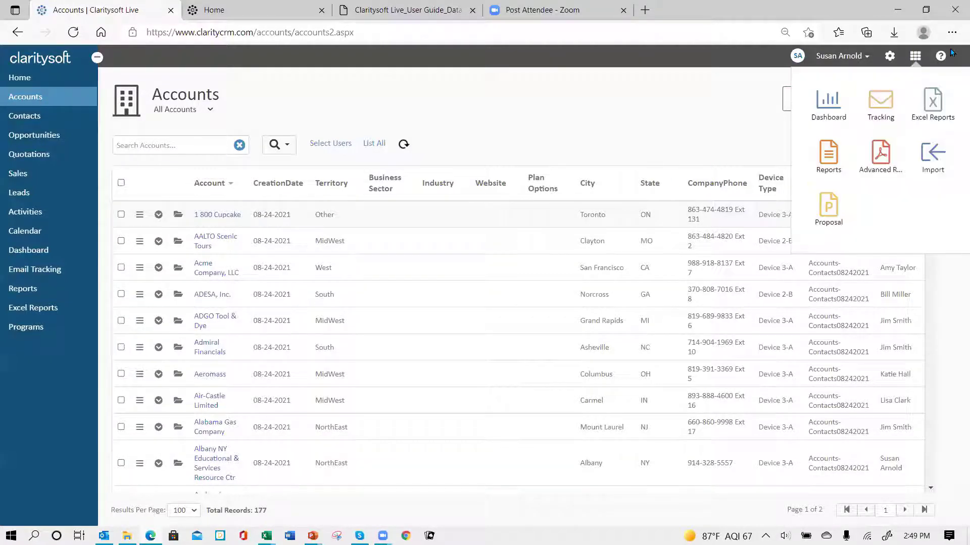
{"action": "left_click", "coordinate": [932, 153]}
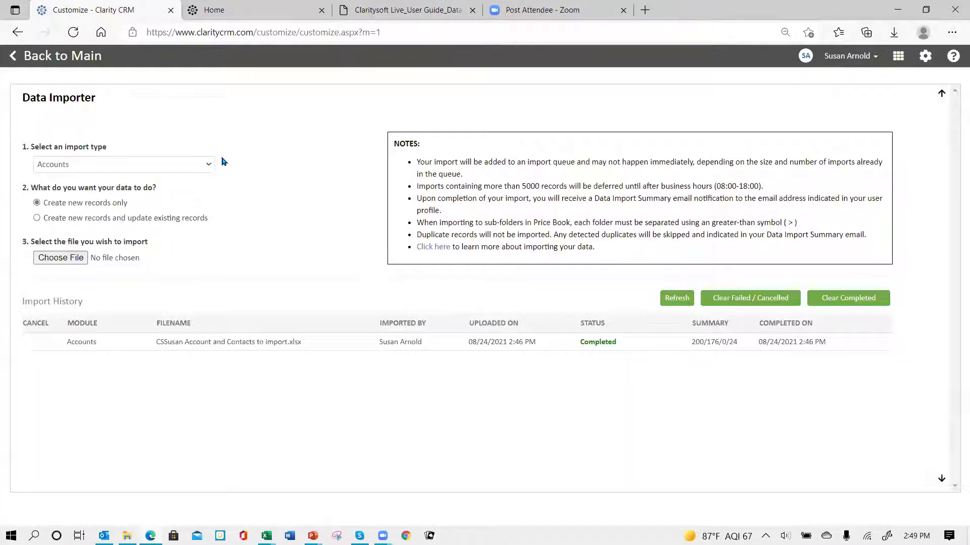
- Set up a Contacts import from the file CSSusan Account and Contacts to import.xlsx, using the Import List worksheet
{"action": "left_click", "coordinate": [208, 164]}
{"action": "left_click", "coordinate": [168, 230]}
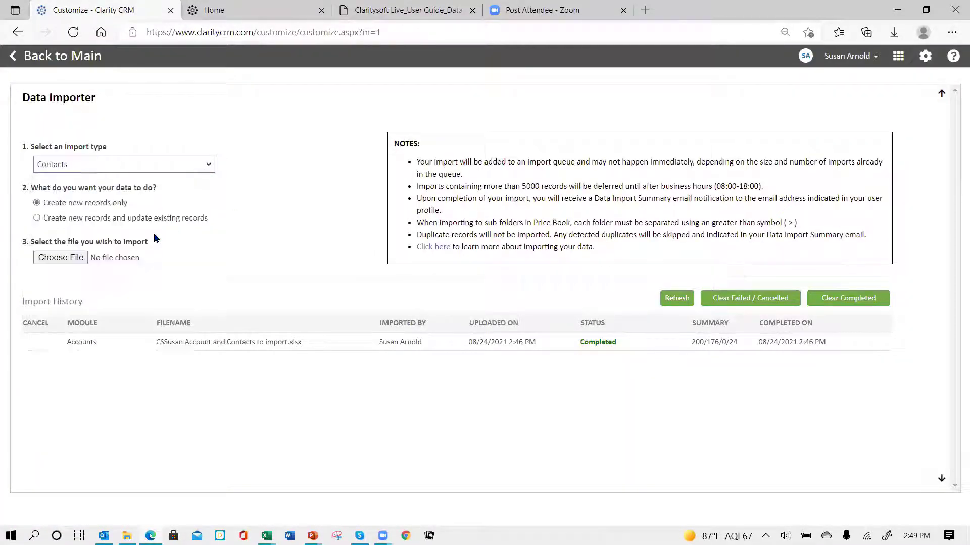
{"action": "left_click", "coordinate": [49, 258]}
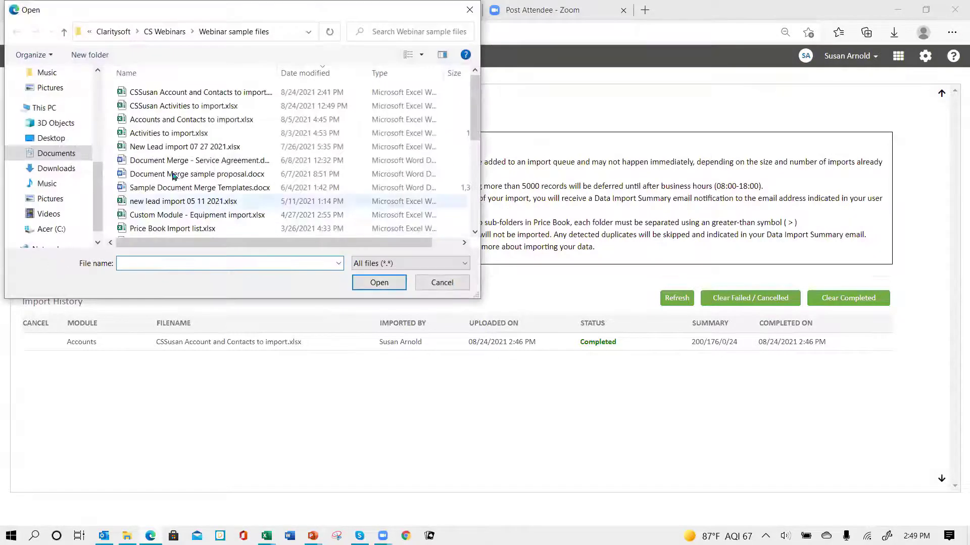
{"action": "left_click", "coordinate": [228, 93]}
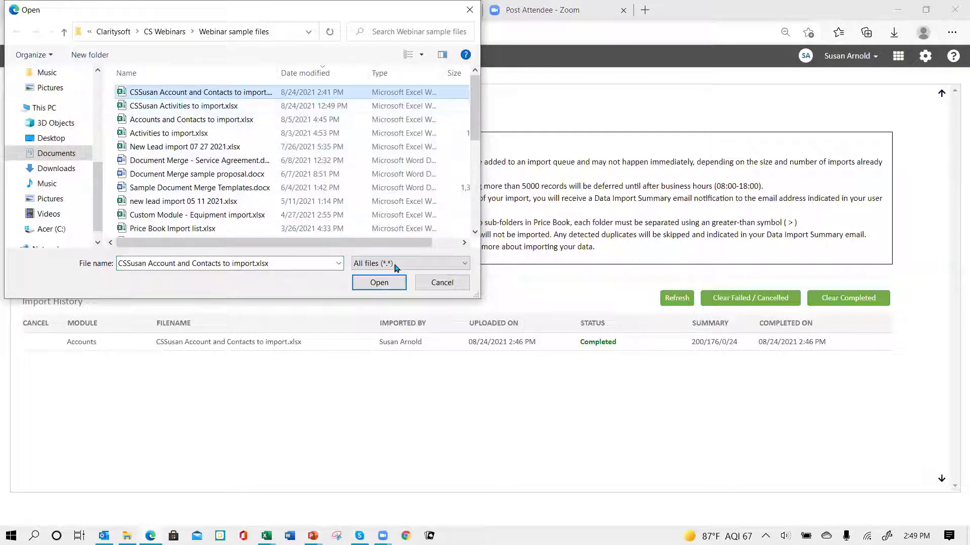
{"action": "left_click", "coordinate": [379, 282]}
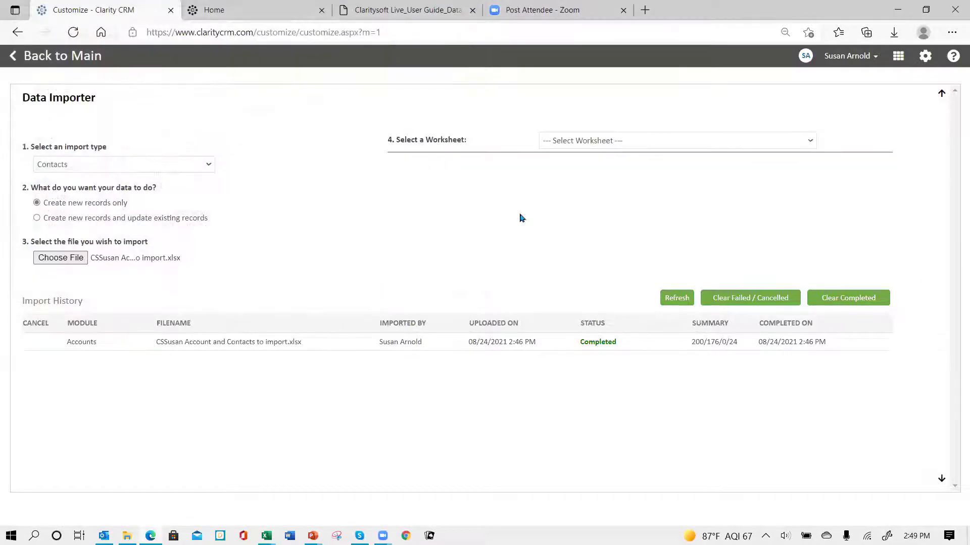
{"action": "left_click", "coordinate": [617, 141]}
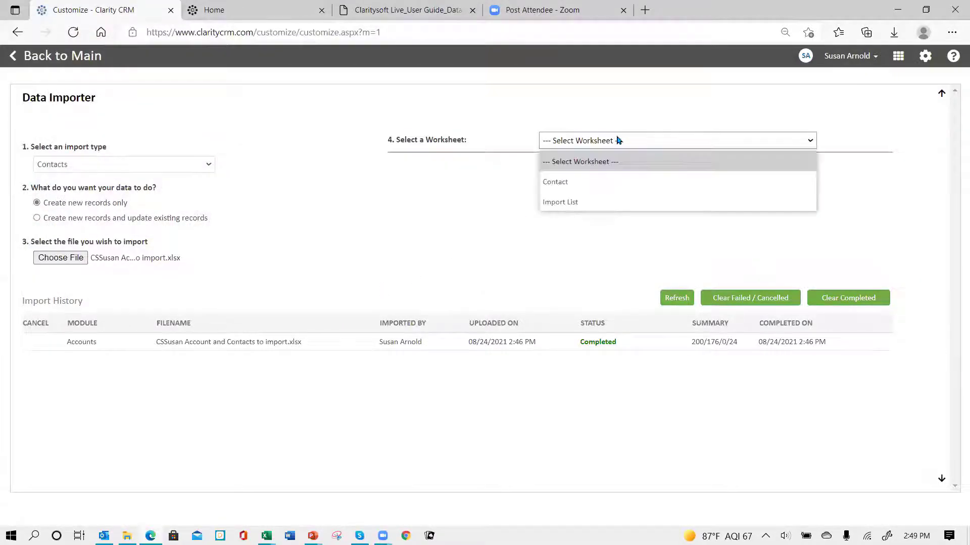
{"action": "left_click", "coordinate": [560, 202]}
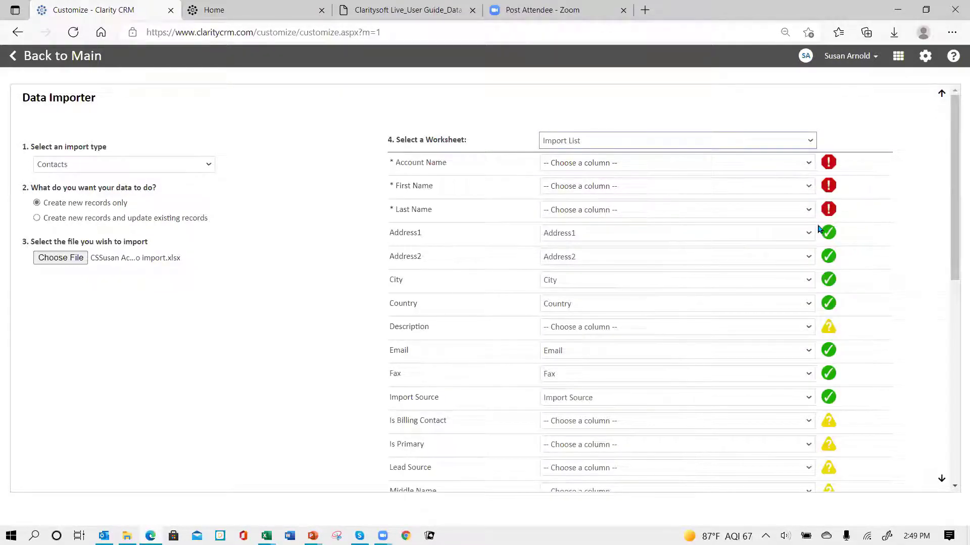
- Map the required contact fields: Account Name to Account, First Name to FirstName Upper, and Last Name to LastName
{"action": "left_click", "coordinate": [644, 164]}
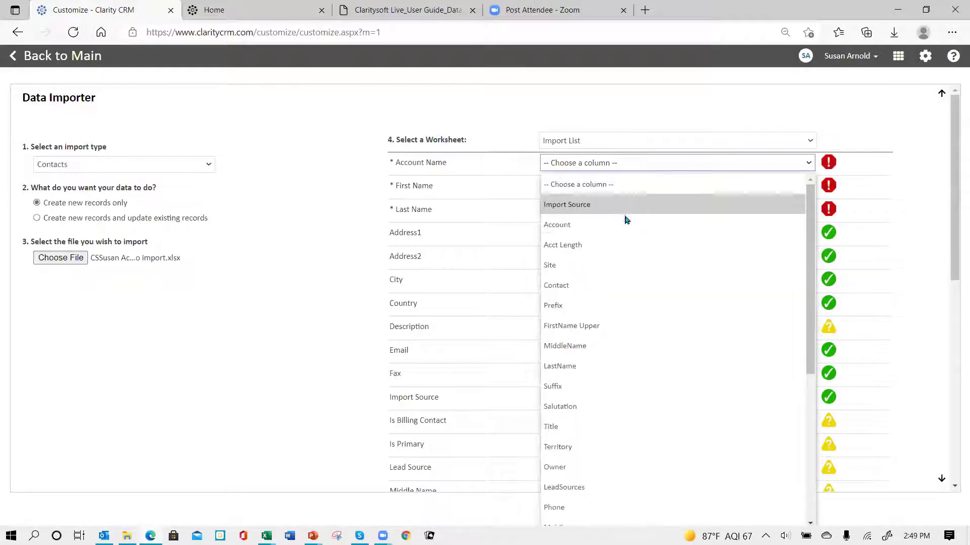
{"action": "left_click", "coordinate": [626, 222]}
{"action": "left_click", "coordinate": [615, 187]}
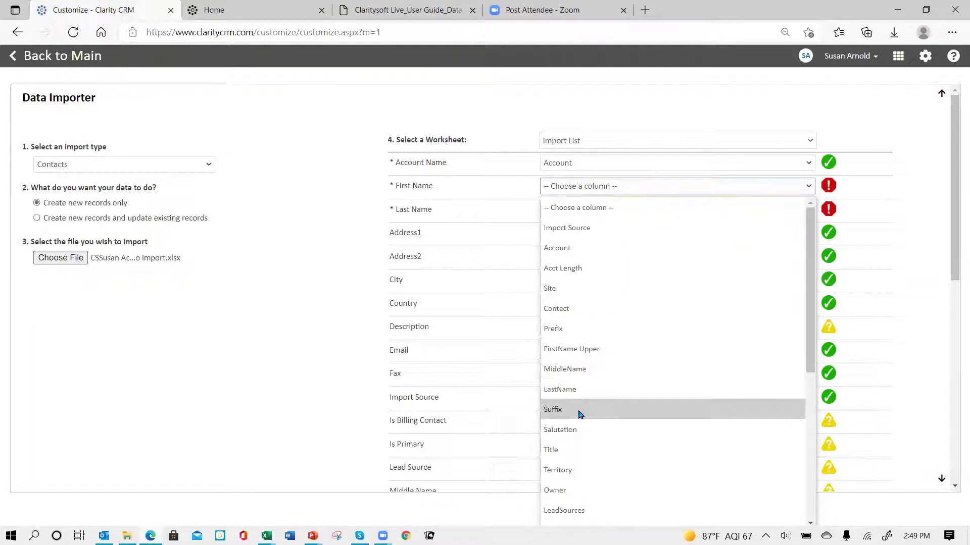
{"action": "left_click", "coordinate": [584, 349]}
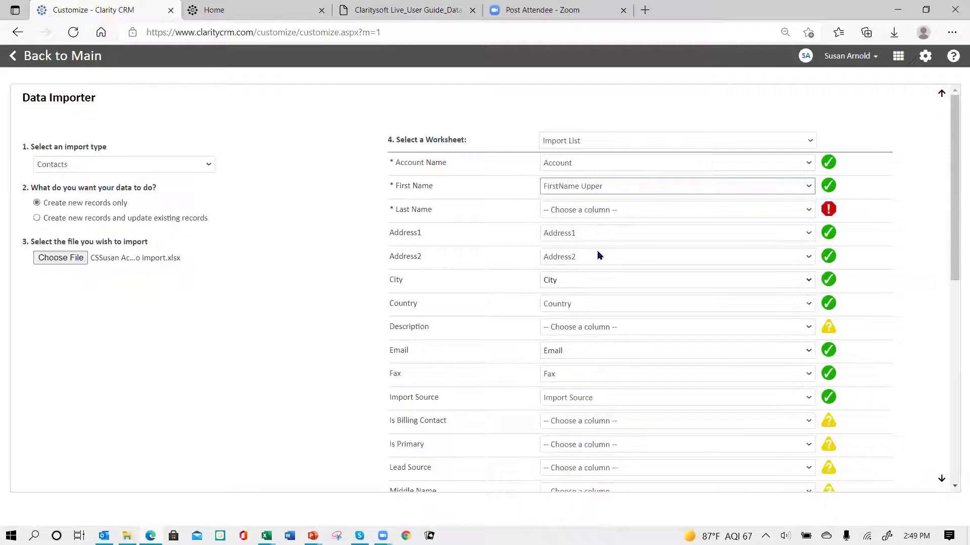
{"action": "left_click", "coordinate": [615, 213]}
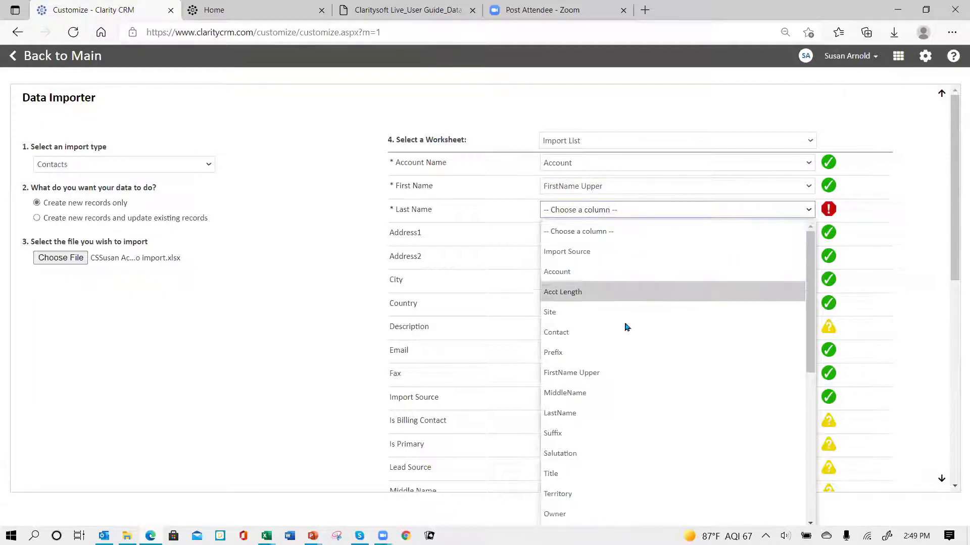
{"action": "left_click", "coordinate": [608, 419]}
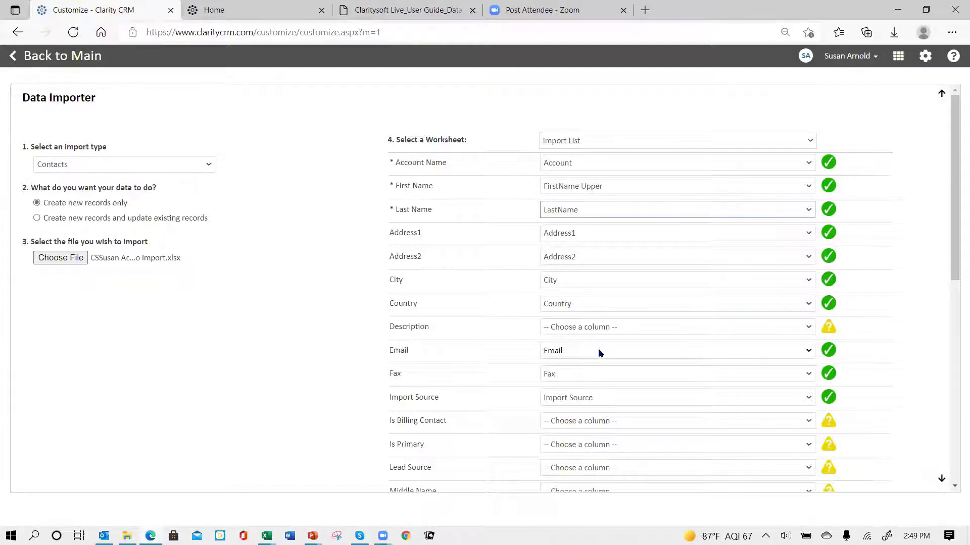
- Map the Middle Name field to the MiddleName column and Prefix Name to the Prefix column
{"action": "scroll", "coordinate": [652, 373], "scroll_direction": "down", "scroll_amount": 1}
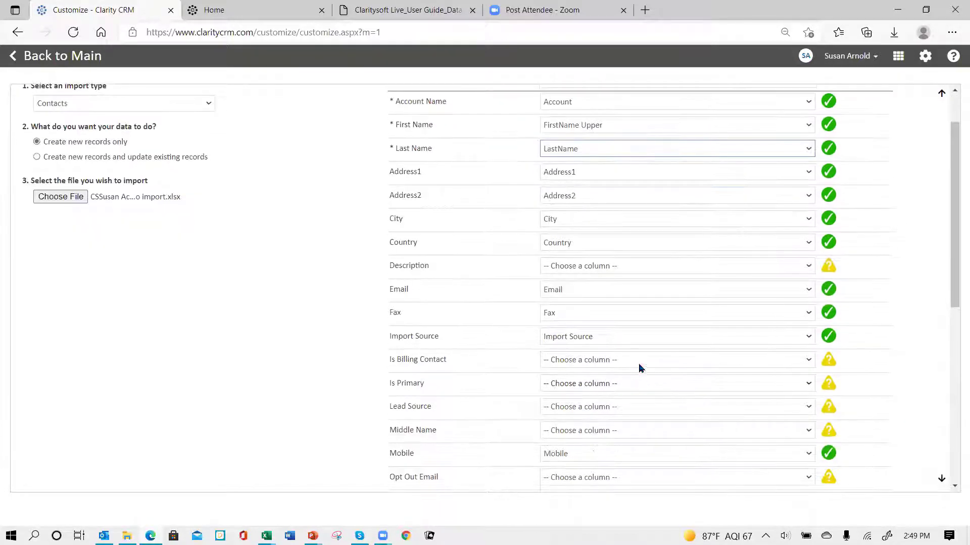
{"action": "scroll", "coordinate": [635, 402], "scroll_direction": "down", "scroll_amount": 2}
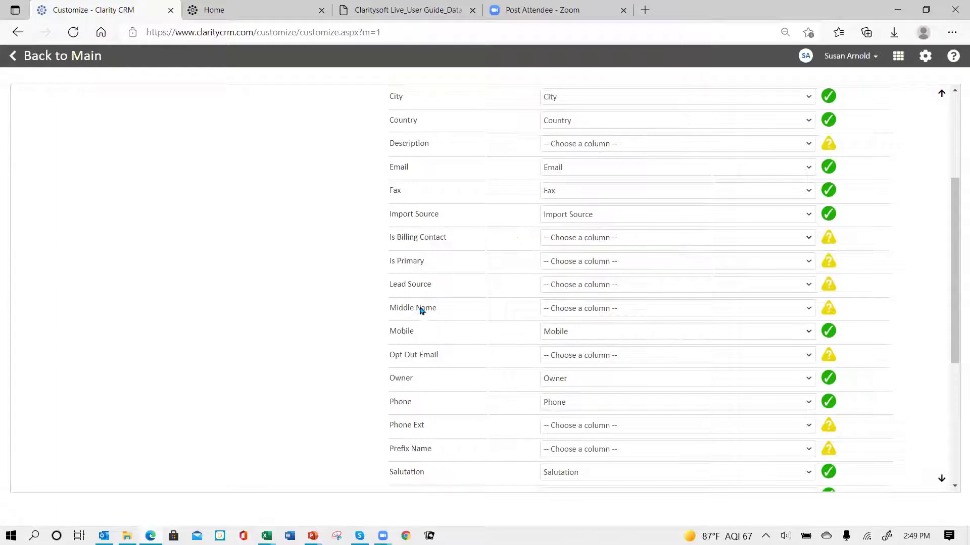
{"action": "left_click", "coordinate": [589, 311]}
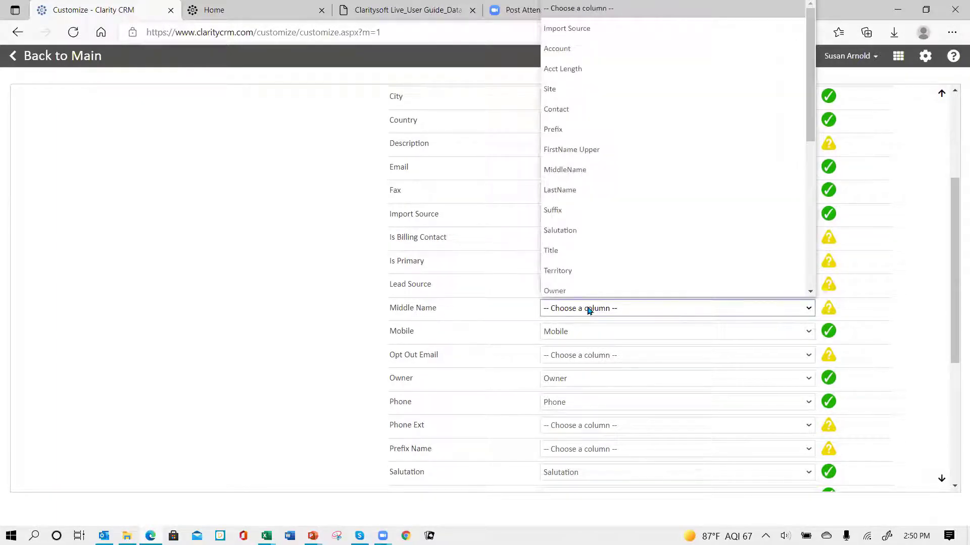
{"action": "left_click", "coordinate": [605, 171]}
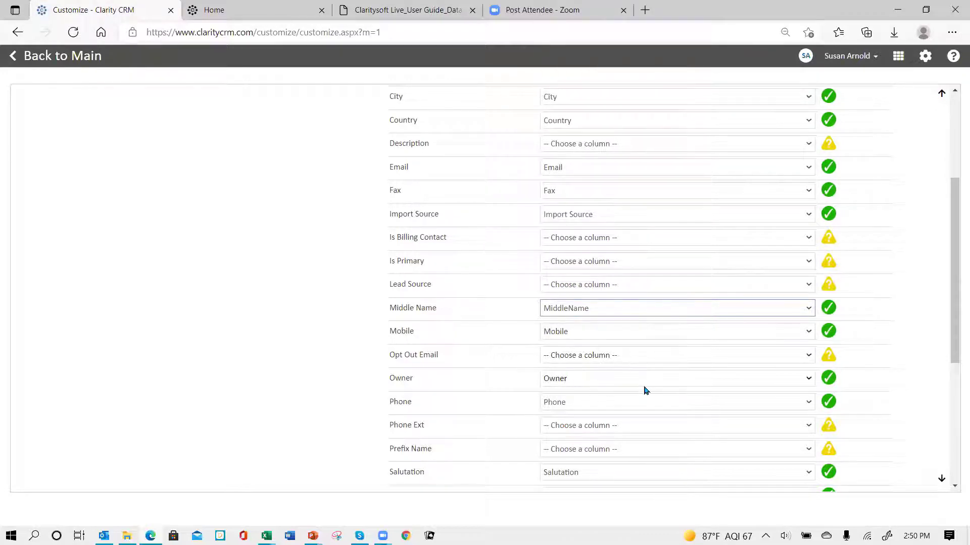
{"action": "scroll", "coordinate": [626, 374], "scroll_direction": "down", "scroll_amount": 1}
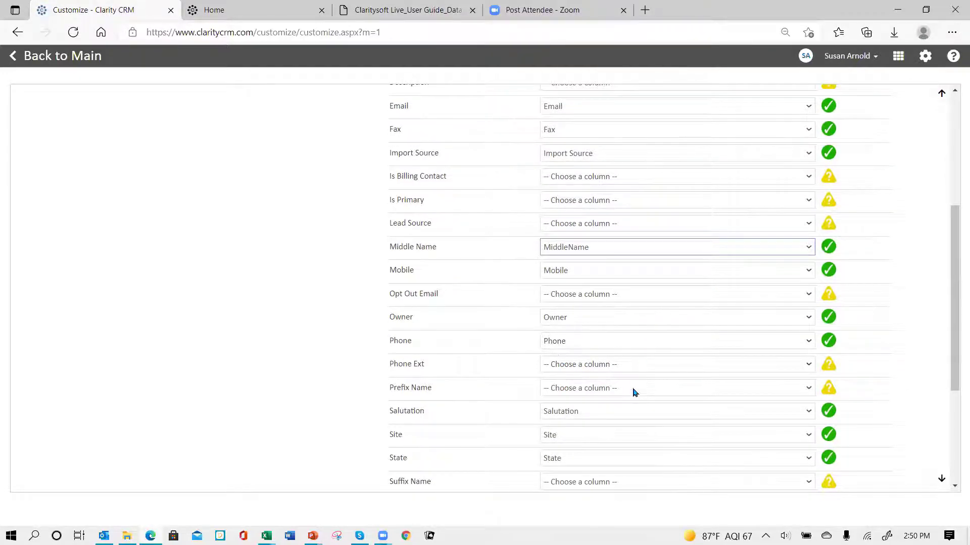
{"action": "scroll", "coordinate": [628, 407], "scroll_direction": "down", "scroll_amount": 2}
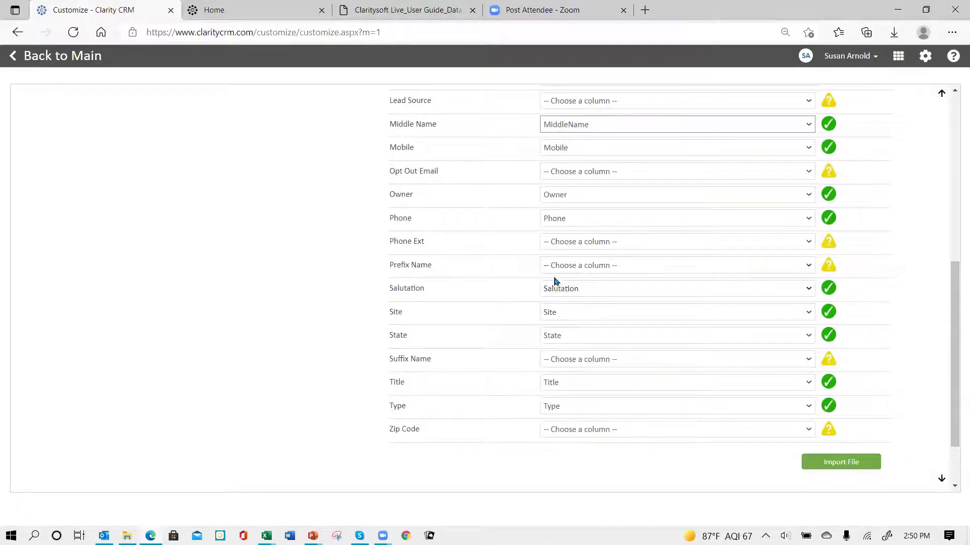
{"action": "left_click", "coordinate": [610, 266]}
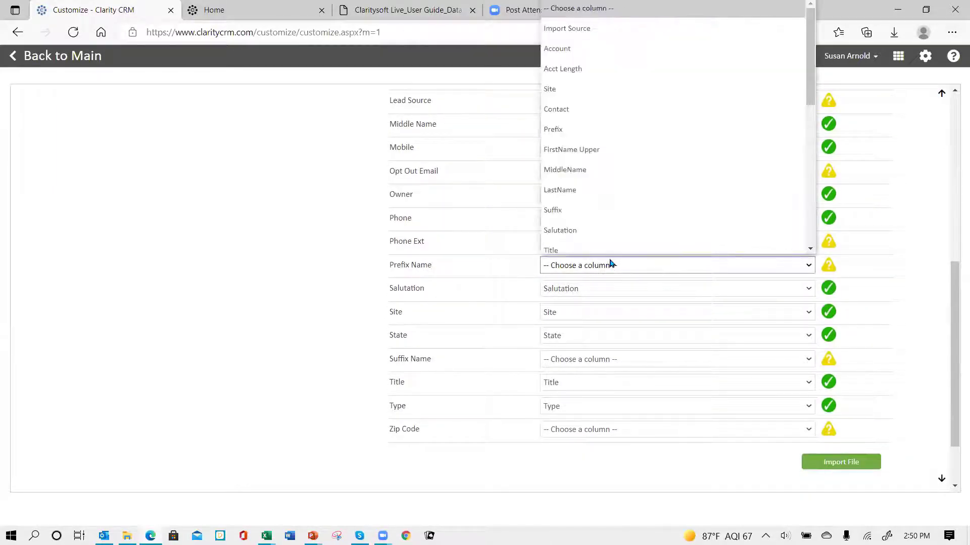
{"action": "left_click", "coordinate": [591, 129]}
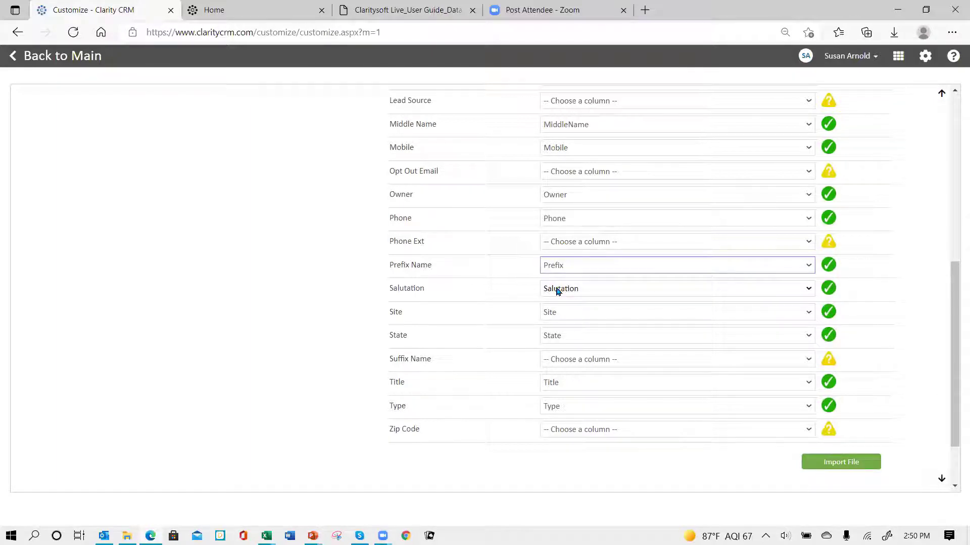
- Check the Salutation mapping, and map Suffix Name to the Suffix column and Zip Code to the ZipCode column
{"action": "left_click", "coordinate": [574, 293]}
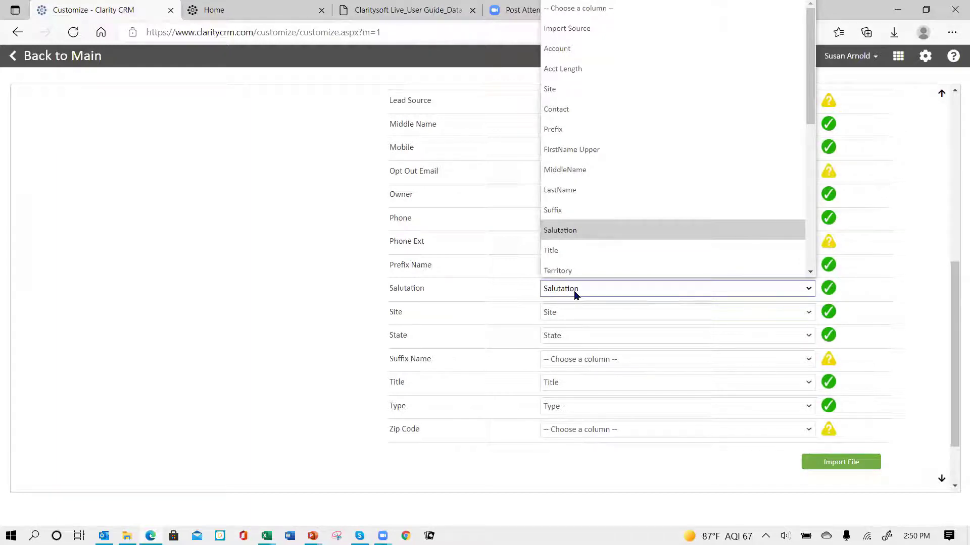
{"action": "left_click", "coordinate": [574, 294]}
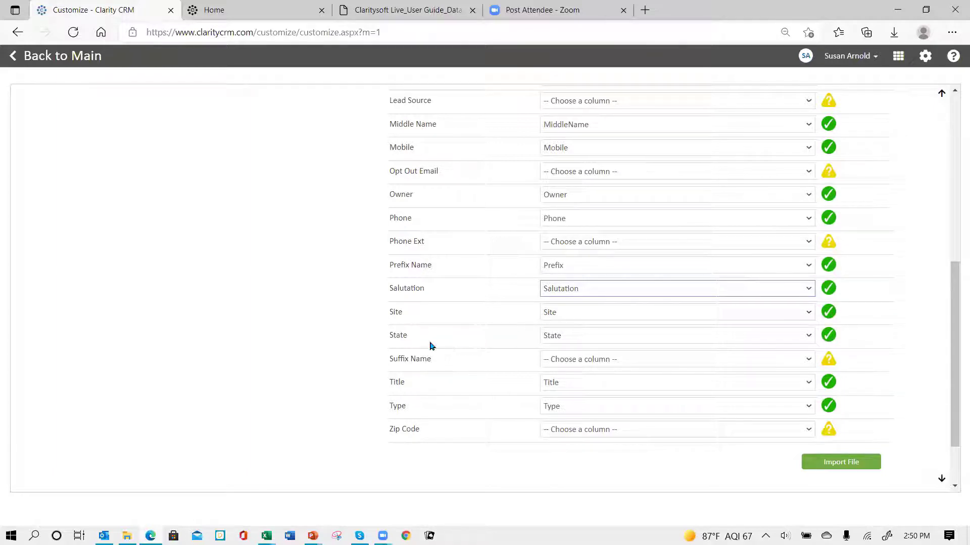
{"action": "left_click", "coordinate": [600, 360]}
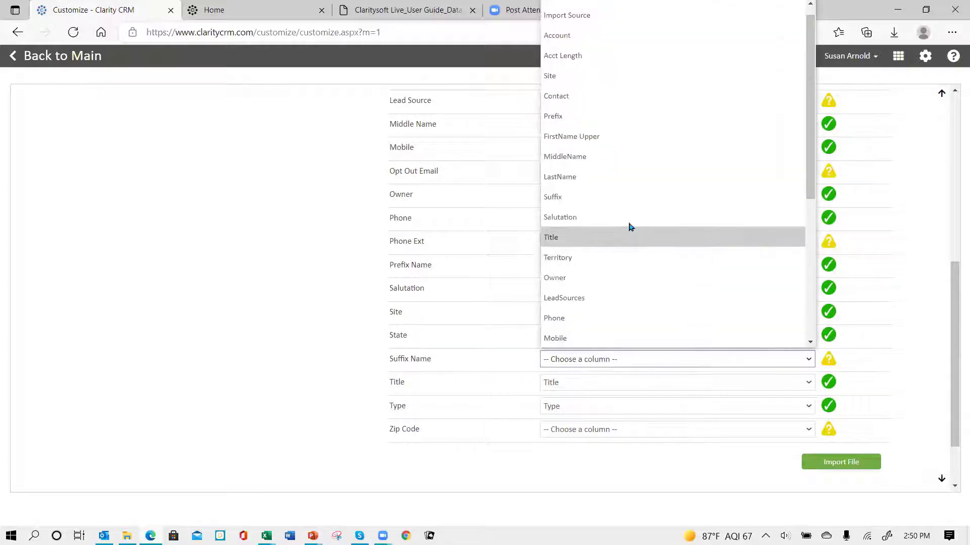
{"action": "left_click", "coordinate": [630, 198]}
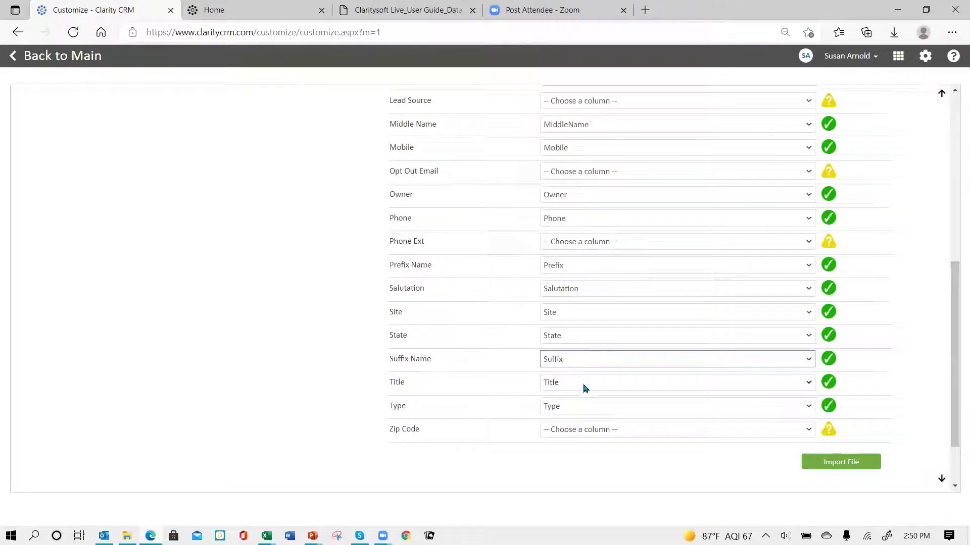
{"action": "left_click", "coordinate": [593, 430]}
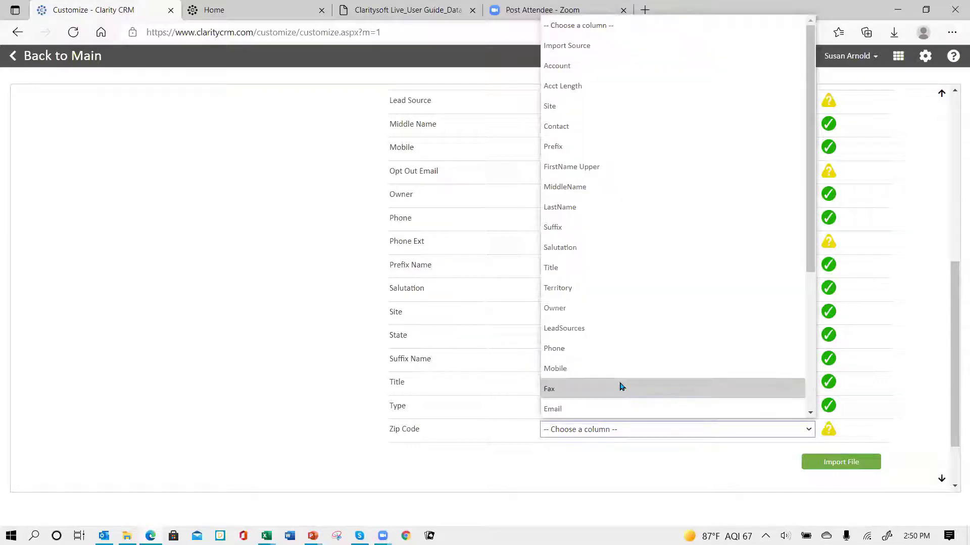
{"action": "scroll", "coordinate": [621, 351], "scroll_direction": "down", "scroll_amount": 1}
{"action": "scroll", "coordinate": [621, 351], "scroll_direction": "down", "scroll_amount": 1}
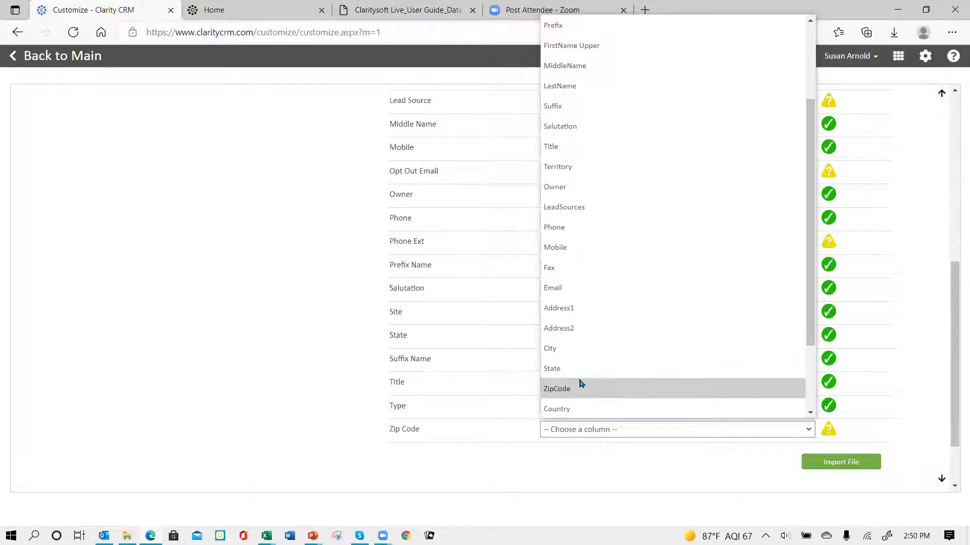
{"action": "left_click", "coordinate": [579, 388]}
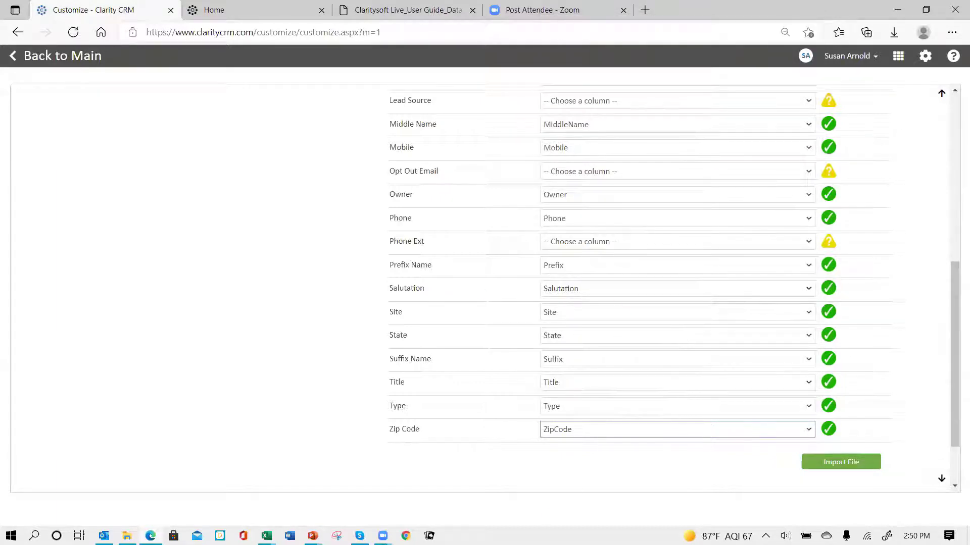
- Submit and confirm the contacts file import, and refresh the import history to check its status and summary
{"action": "left_click", "coordinate": [843, 462]}
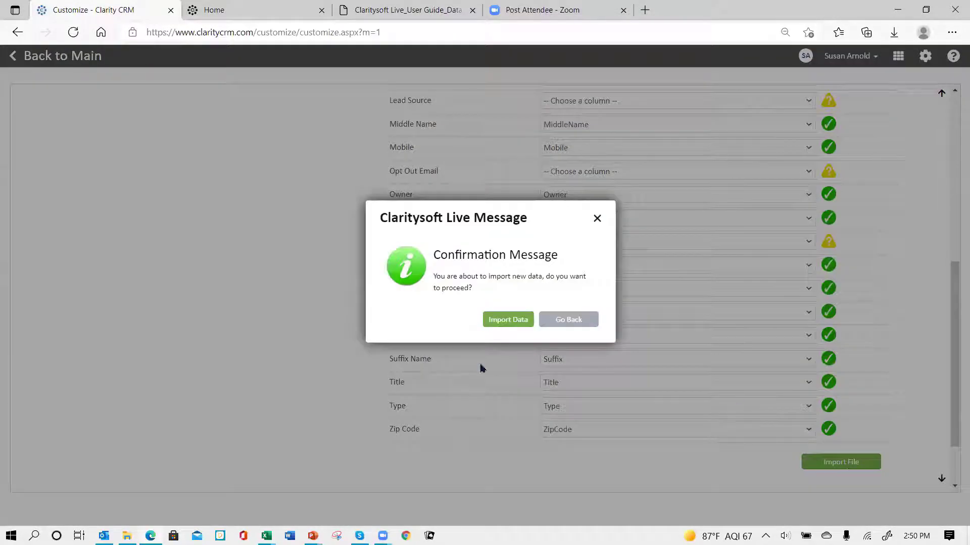
{"action": "left_click", "coordinate": [508, 328]}
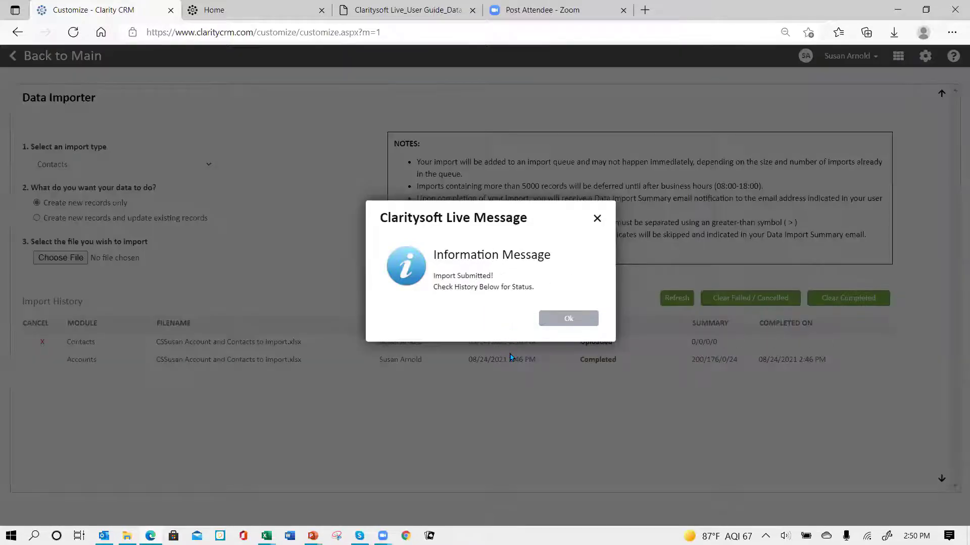
{"action": "left_click", "coordinate": [565, 321]}
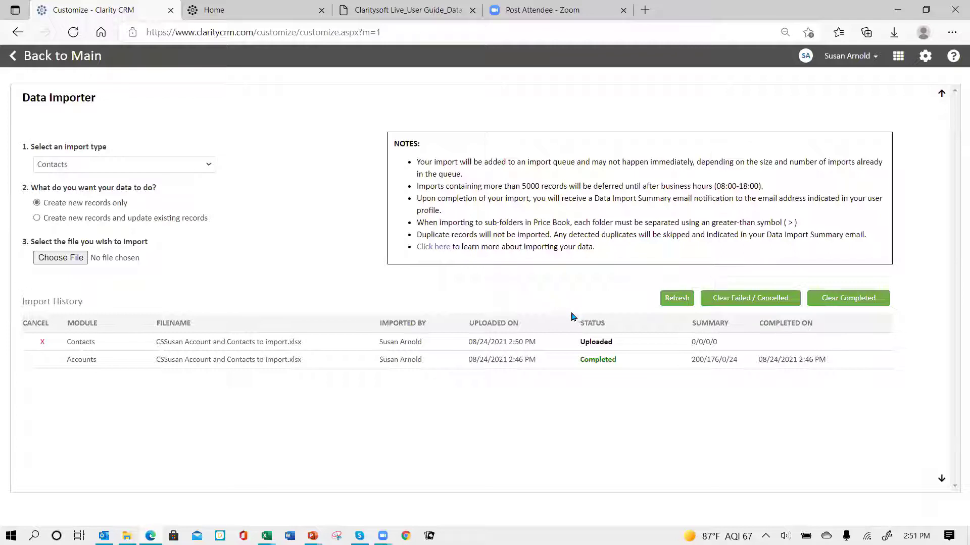
{"action": "left_click", "coordinate": [684, 299]}
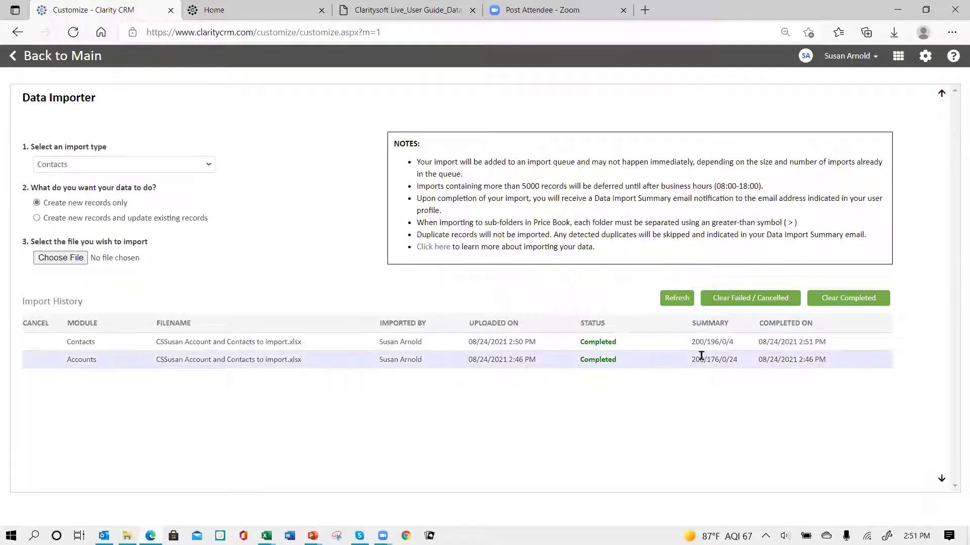
{"action": "mouse_move", "coordinate": [700, 351]}
- Leave the data importer and open the contacts list to examine the imported contacts
{"action": "left_click", "coordinate": [13, 59]}
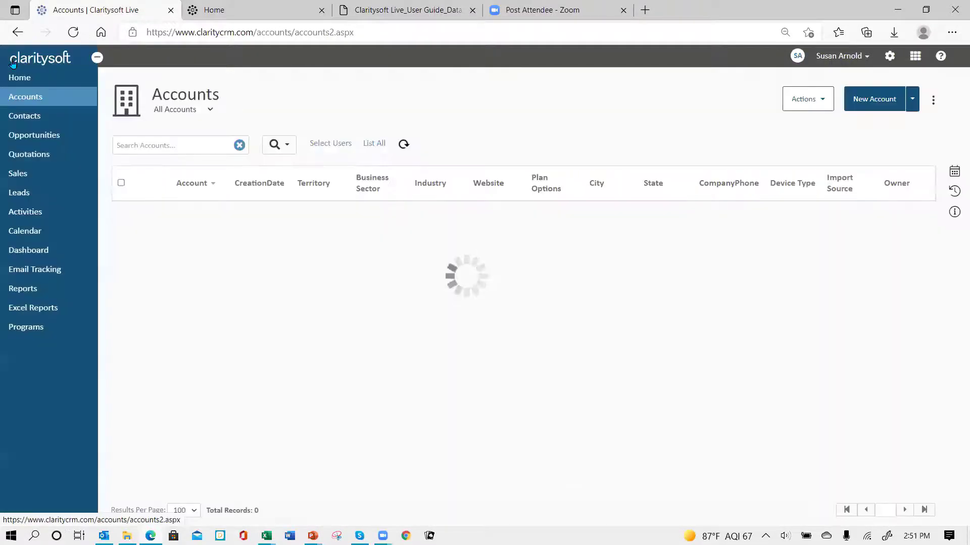
{"action": "left_click", "coordinate": [22, 119]}
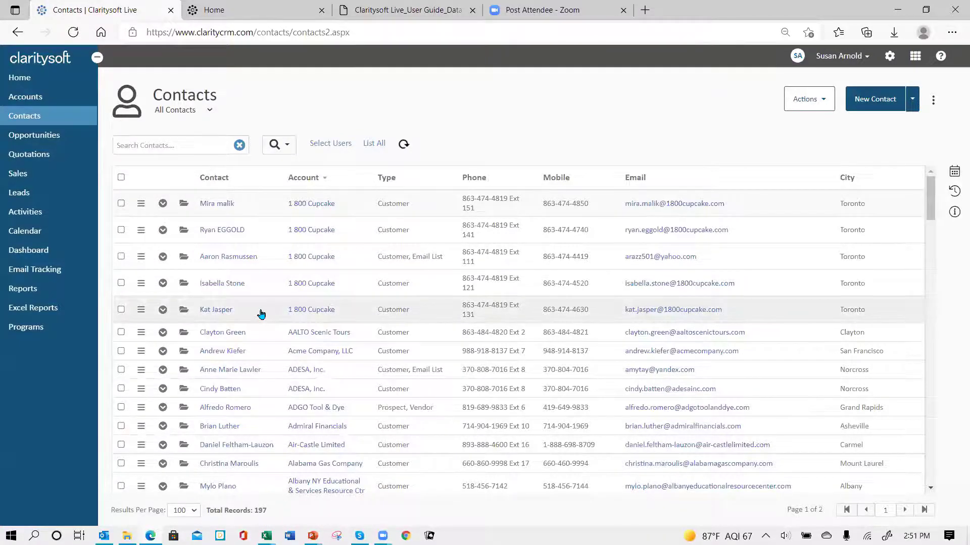
- Look through the imported contacts list, read the rejected records in the import report email, and close the email
{"action": "scroll", "coordinate": [260, 314], "scroll_direction": "down", "scroll_amount": 1}
{"action": "scroll", "coordinate": [259, 314], "scroll_direction": "down", "scroll_amount": 15}
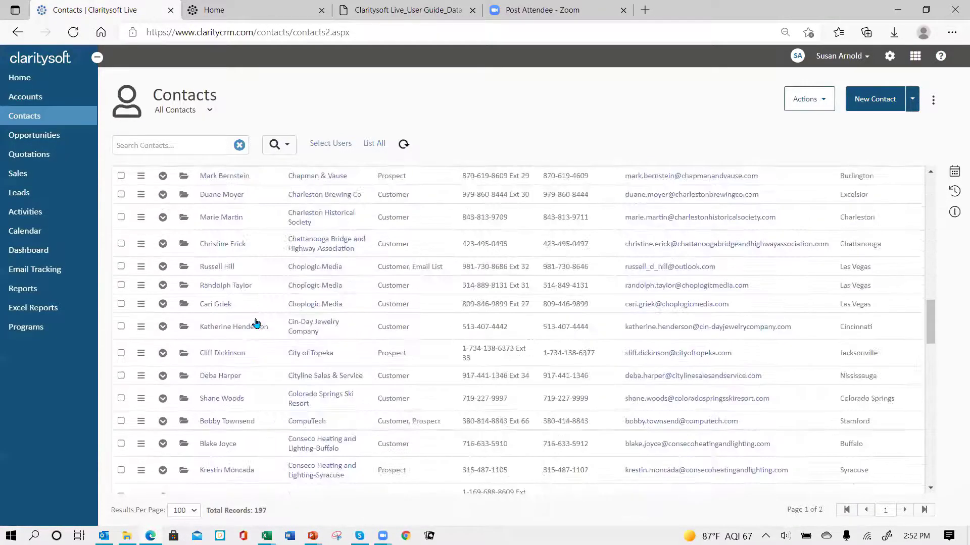
{"action": "scroll", "coordinate": [256, 324], "scroll_direction": "down", "scroll_amount": 4}
{"action": "scroll", "coordinate": [248, 326], "scroll_direction": "up", "scroll_amount": 10}
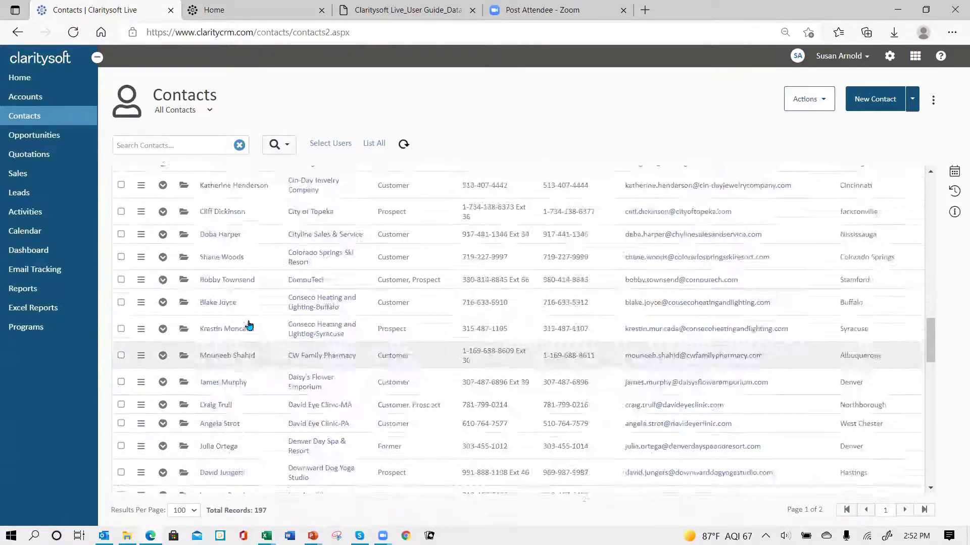
{"action": "scroll", "coordinate": [248, 325], "scroll_direction": "up", "scroll_amount": 10}
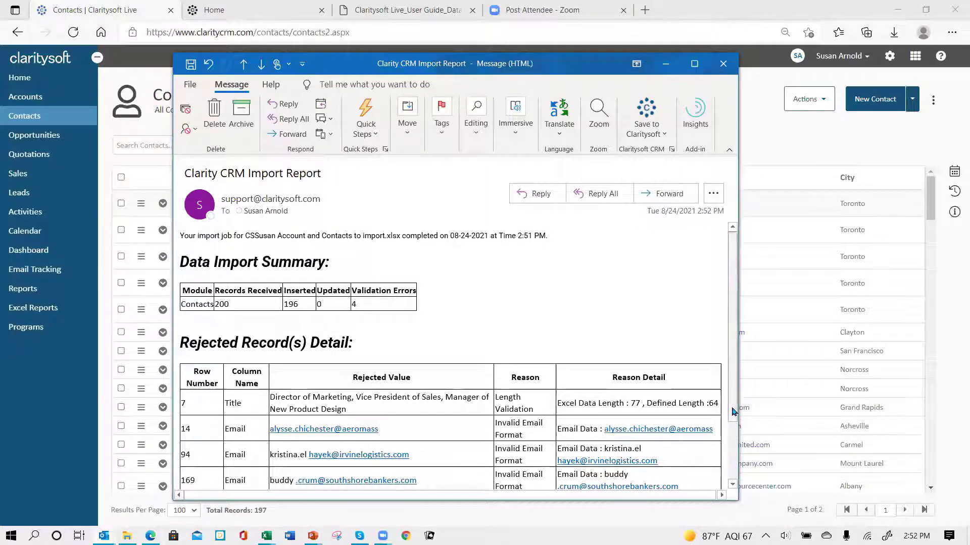
{"action": "scroll", "coordinate": [726, 469], "scroll_direction": "down", "scroll_amount": 3}
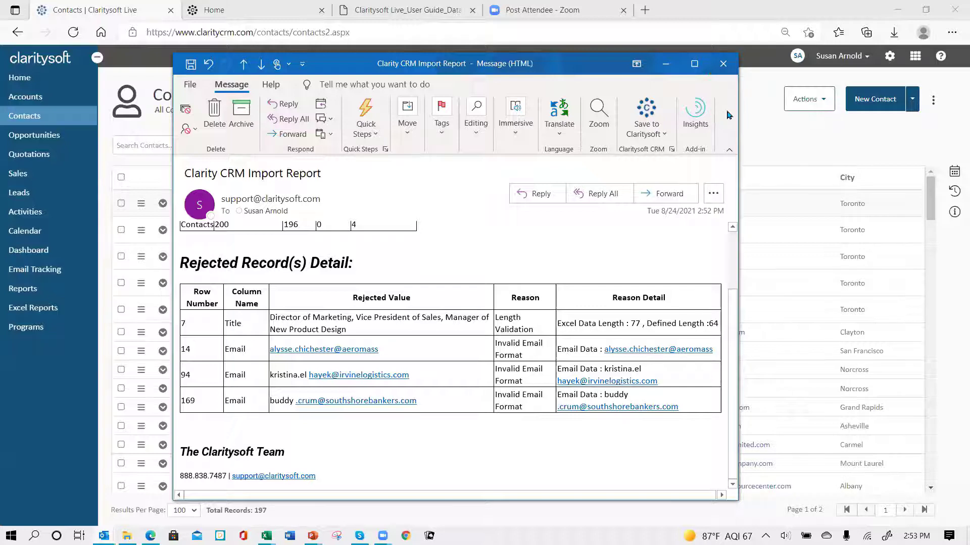
{"action": "left_click", "coordinate": [722, 64]}
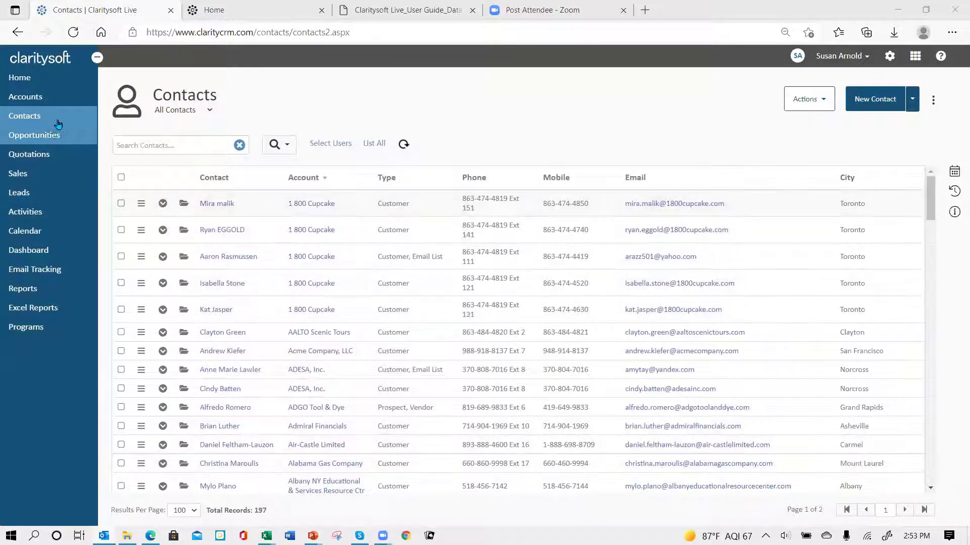
- Open the accounts list's column settings, review the available and visible columns, and apply the settings
{"action": "left_click", "coordinate": [40, 99]}
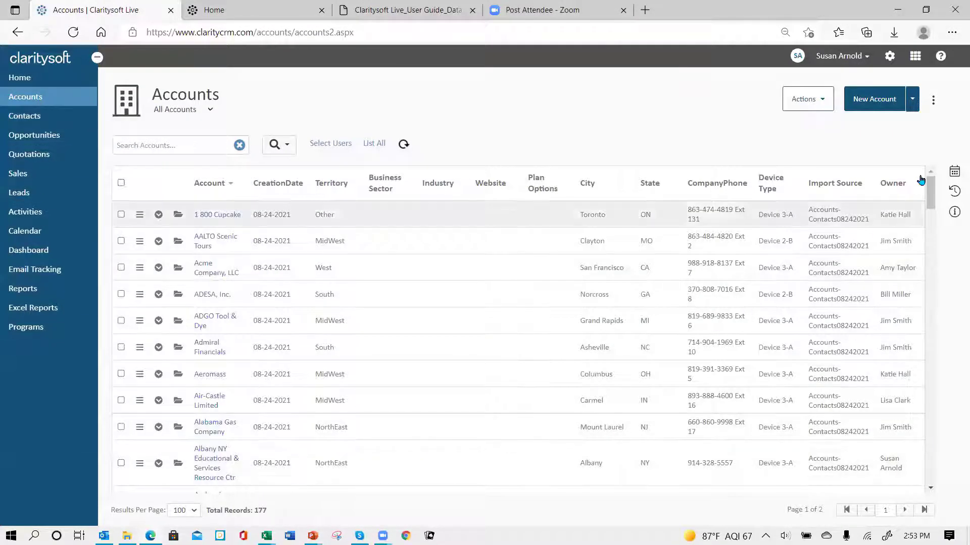
{"action": "left_click", "coordinate": [932, 103]}
{"action": "left_click", "coordinate": [885, 132]}
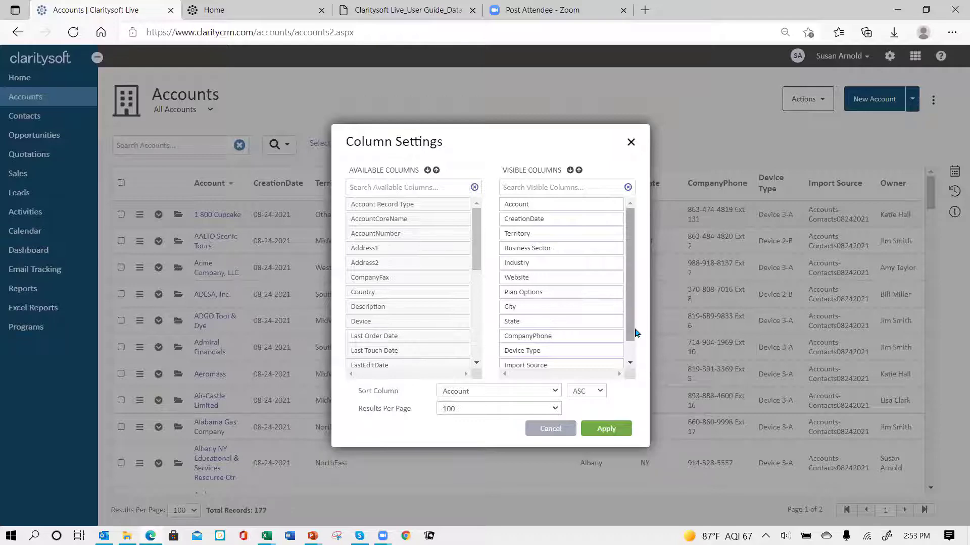
{"action": "left_click_drag", "start_coordinate": [634, 335], "coordinate": [635, 363]}
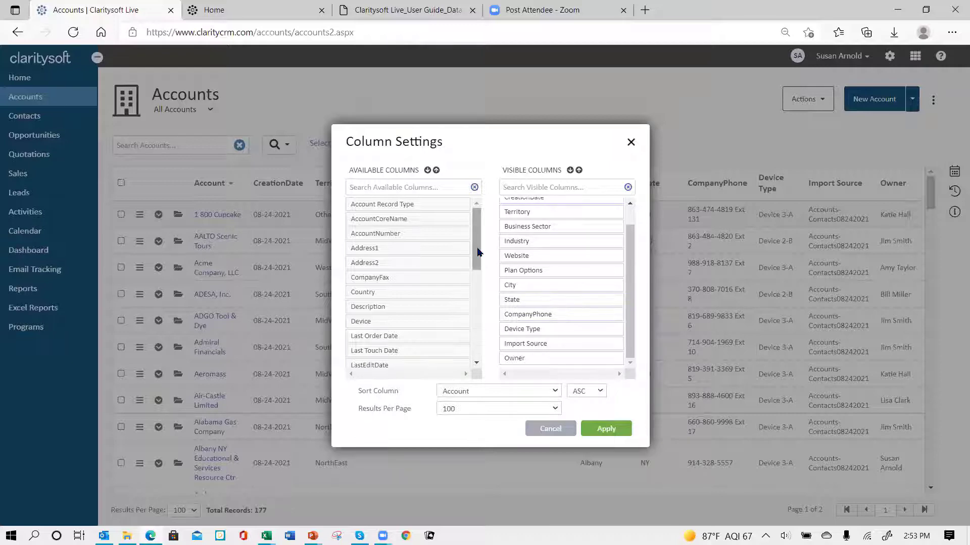
{"action": "mouse_move", "coordinate": [476, 252]}
{"action": "left_mouse_down"}
{"action": "mouse_move", "coordinate": [476, 261]}
{"action": "mouse_move", "coordinate": [475, 253]}
{"action": "left_mouse_up"}
{"action": "left_click_drag", "start_coordinate": [475, 266], "coordinate": [467, 358]}
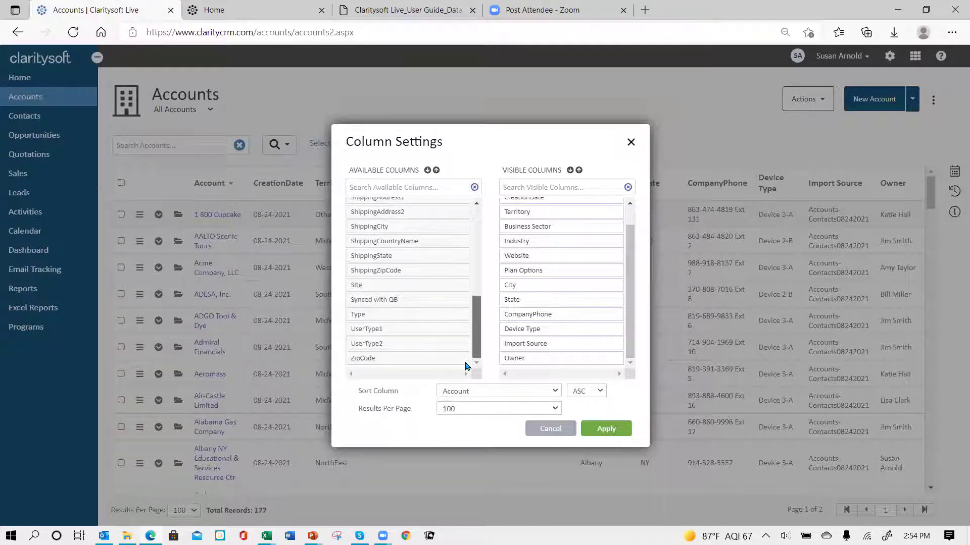
{"action": "scroll", "coordinate": [465, 366], "scroll_direction": "up", "scroll_amount": 5}
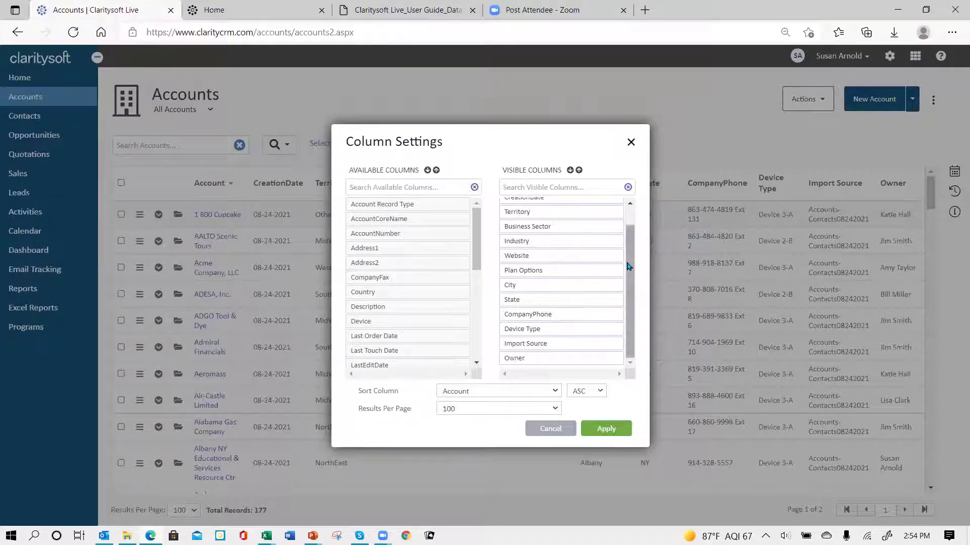
{"action": "scroll", "coordinate": [621, 265], "scroll_direction": "up", "scroll_amount": 1}
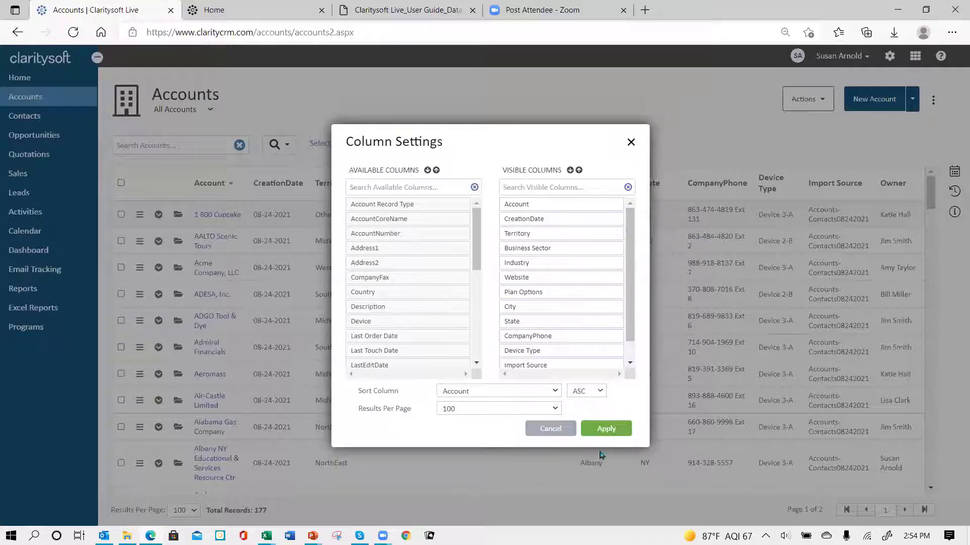
{"action": "left_click", "coordinate": [605, 430]}
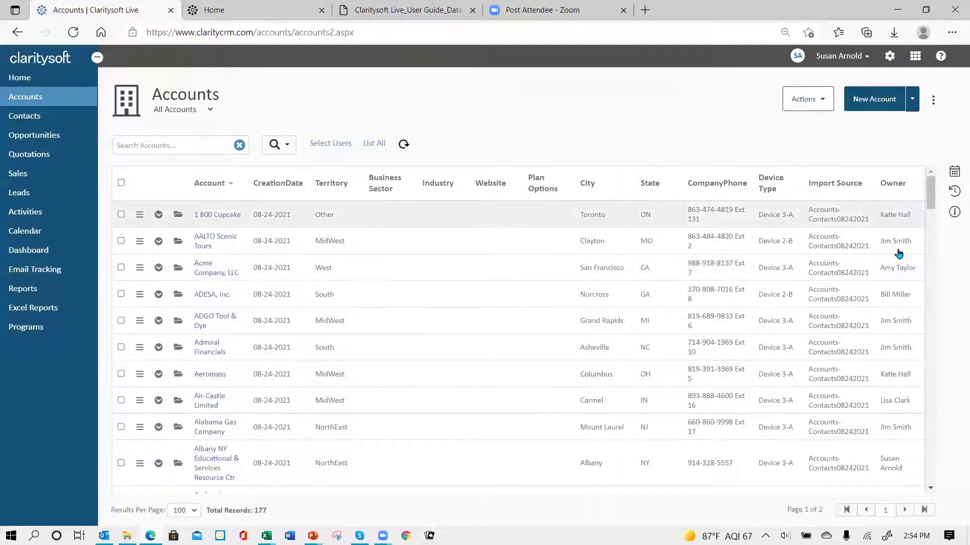
- Check the 1 800 Cupcake, Acme Company, LLC and Aeromass accounts and start a Group Edit on the checked records
{"action": "left_click", "coordinate": [121, 214]}
{"action": "left_click", "coordinate": [121, 267]}
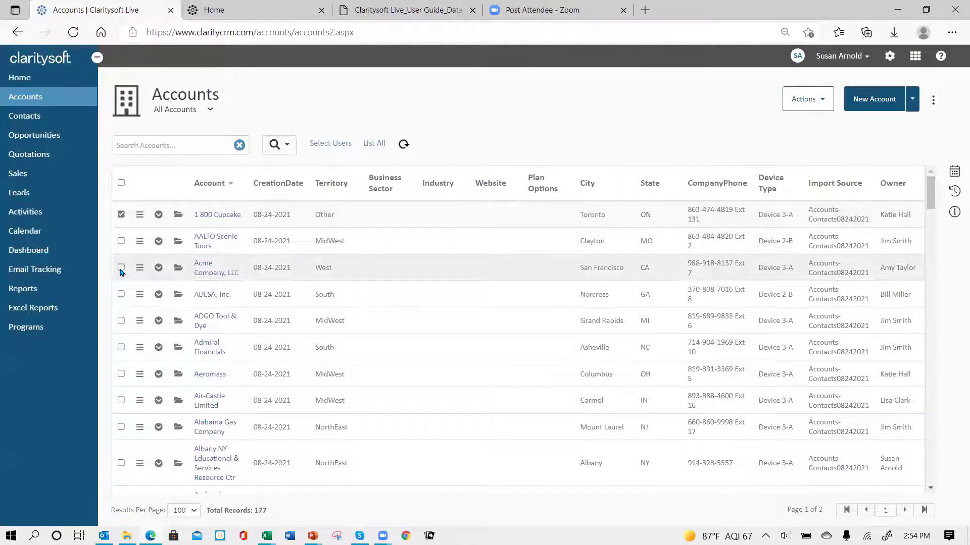
{"action": "left_click", "coordinate": [121, 374]}
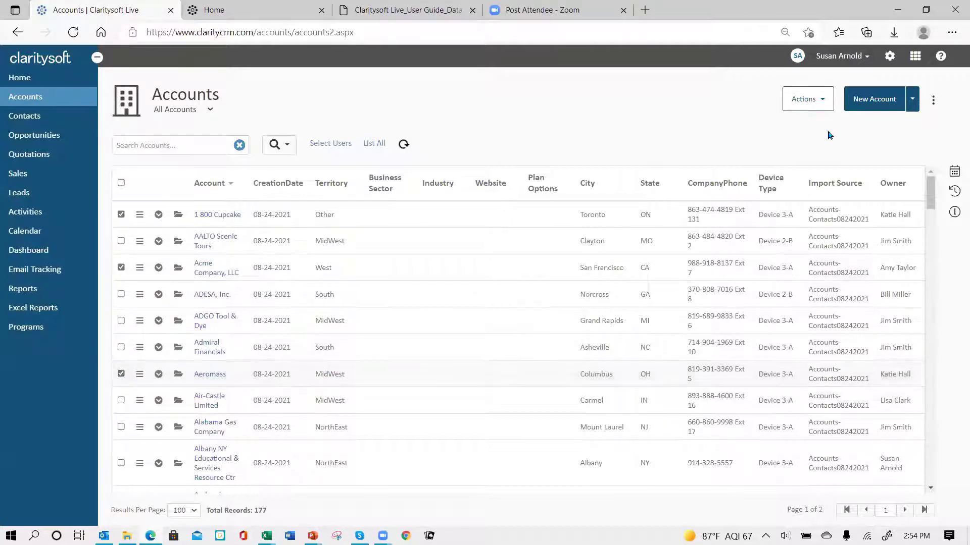
{"action": "left_click", "coordinate": [815, 100]}
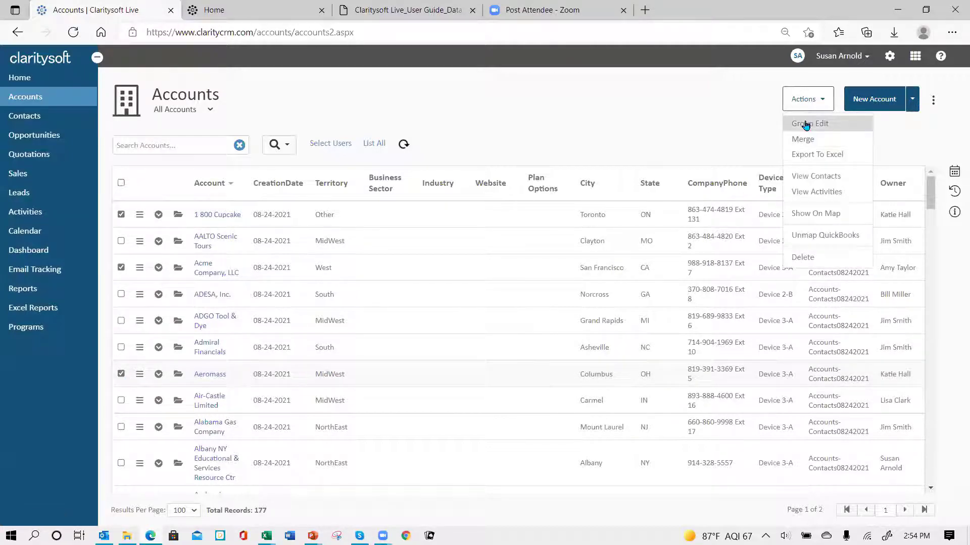
{"action": "left_click", "coordinate": [807, 124]}
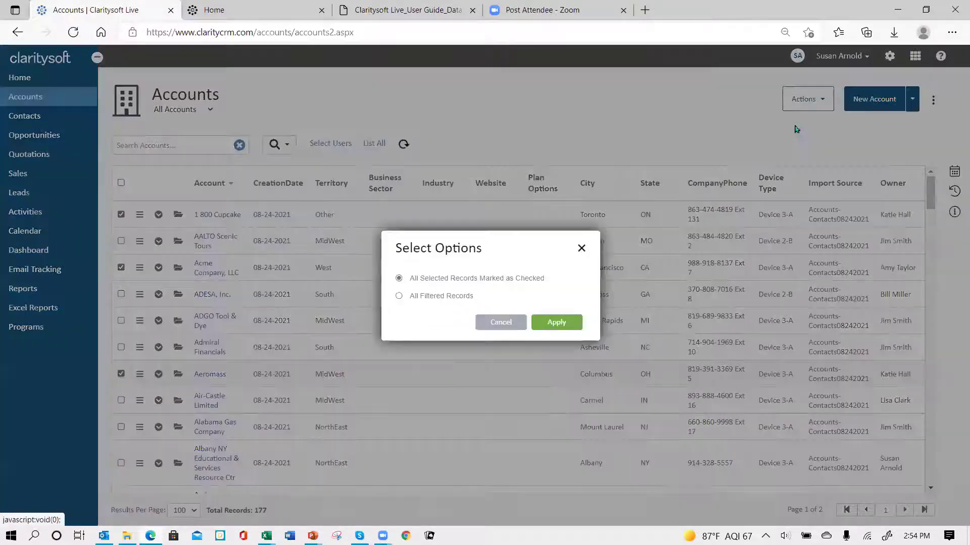
{"action": "left_click", "coordinate": [566, 328]}
- Reassign the Owner field of the checked accounts to the user who owns AALTO Scenic Tours, and apply the group edit
{"action": "left_click", "coordinate": [438, 216]}
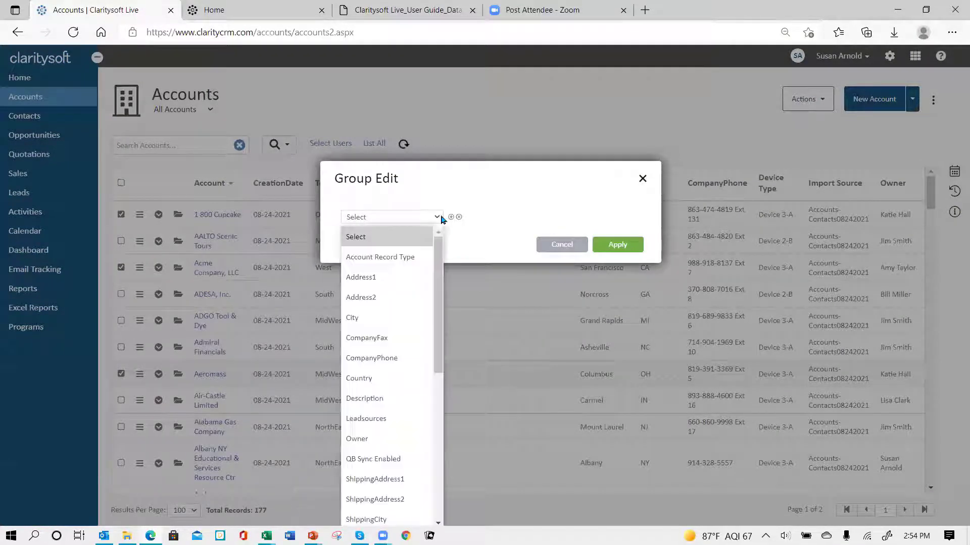
{"action": "left_click_drag", "start_coordinate": [441, 360], "coordinate": [439, 421]}
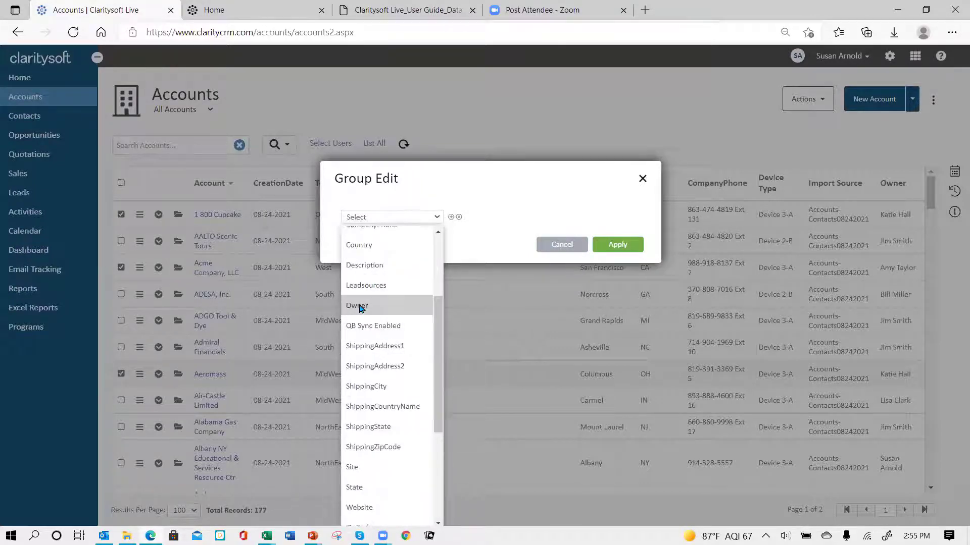
{"action": "left_click", "coordinate": [360, 307]}
{"action": "left_click", "coordinate": [560, 222]}
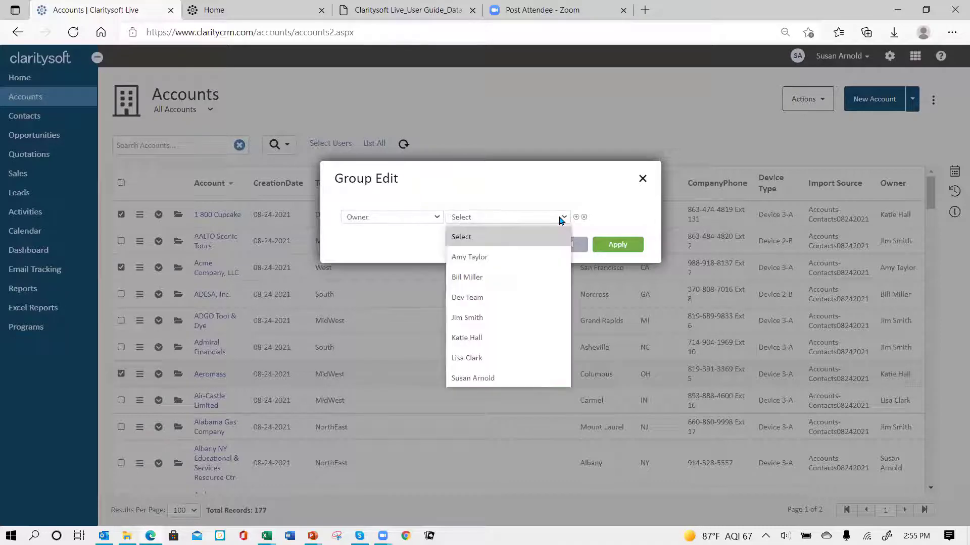
{"action": "left_click", "coordinate": [499, 321]}
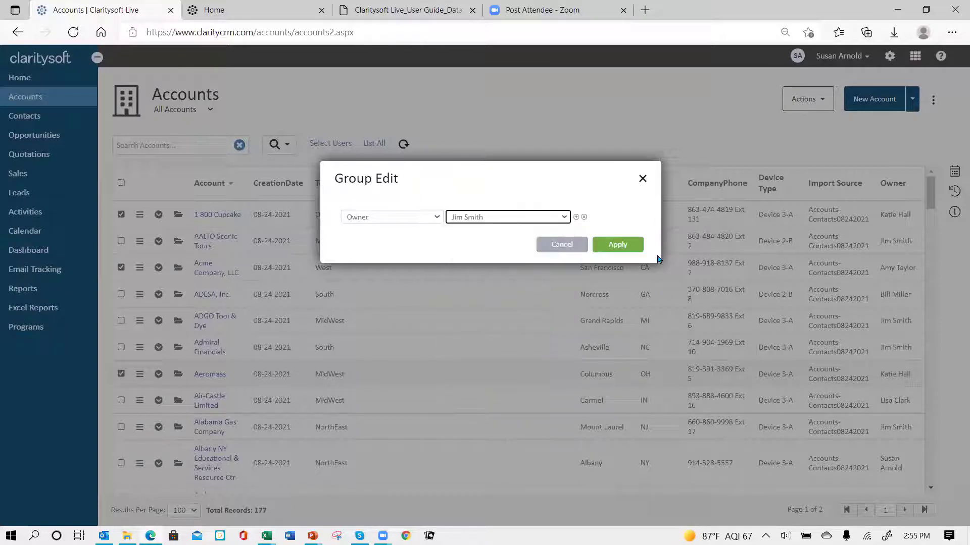
{"action": "left_click", "coordinate": [624, 260]}
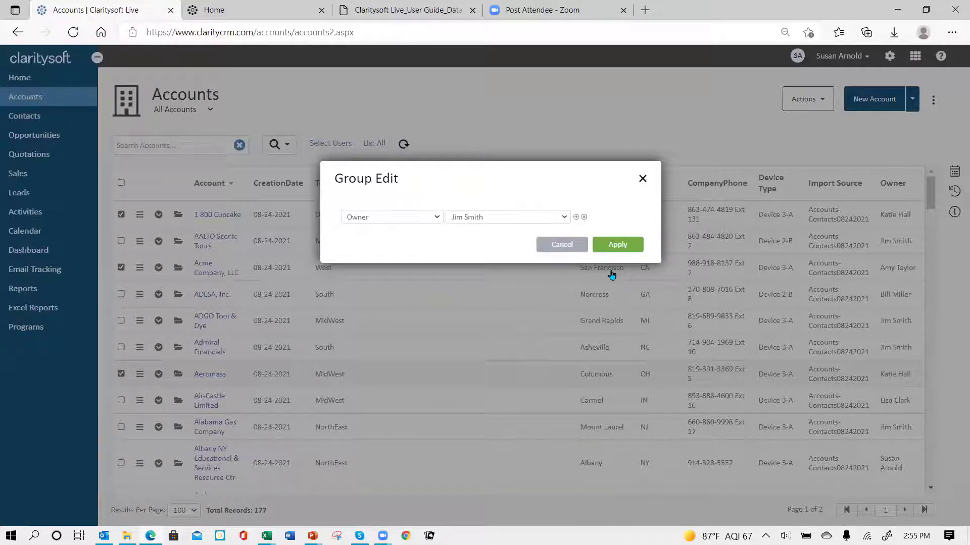
{"action": "left_click", "coordinate": [617, 244]}
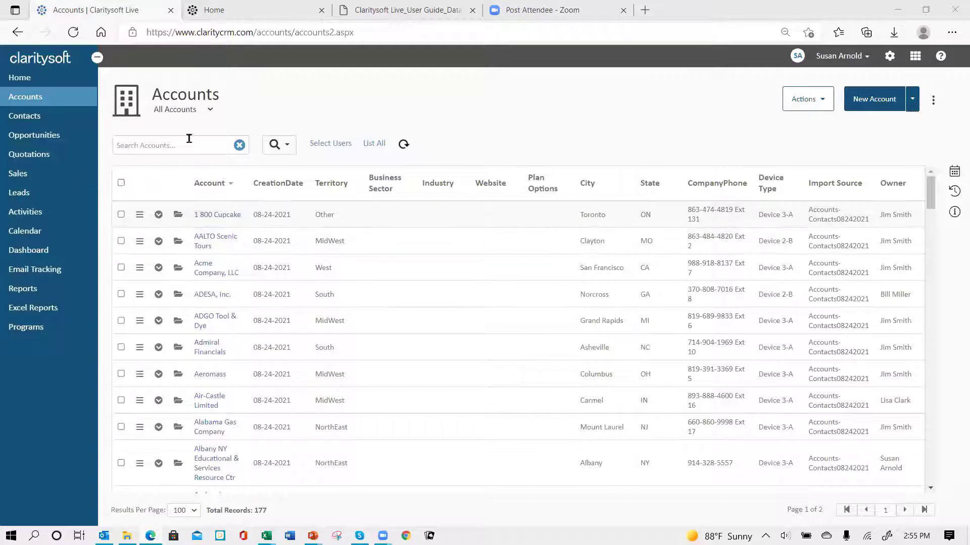
- Open the second 1 800 Cupcake contact from the contacts list, change the all-caps last name to normal capitalization, and save and close
{"action": "left_click", "coordinate": [25, 117]}
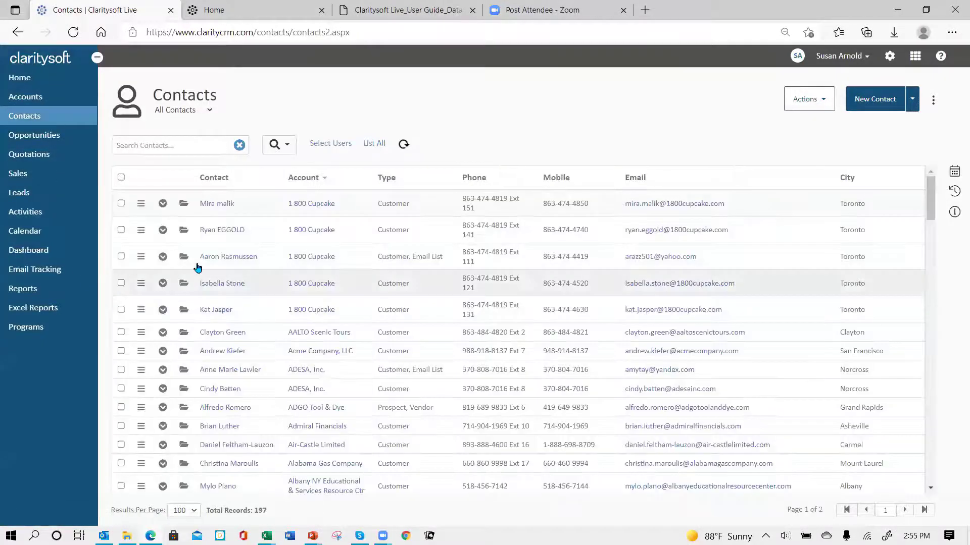
{"action": "left_click", "coordinate": [183, 231]}
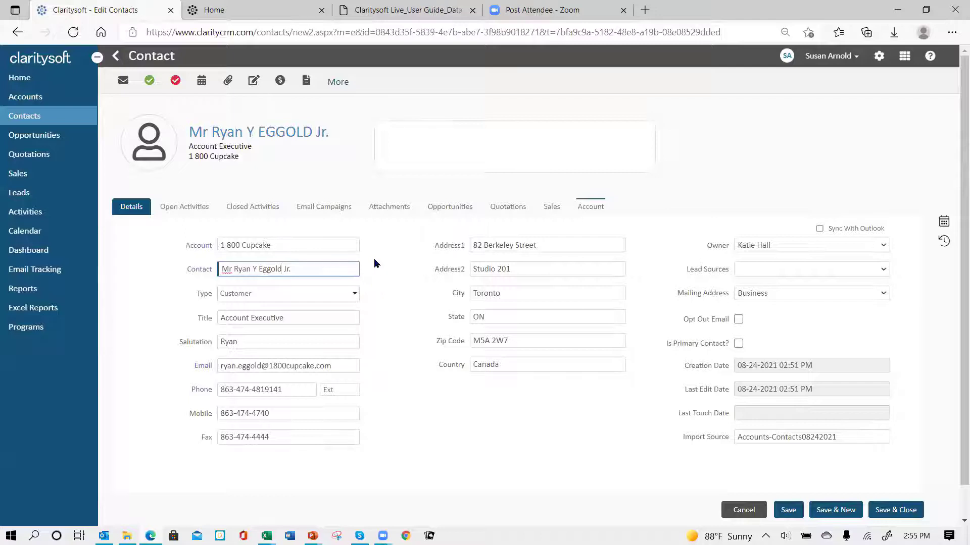
{"action": "left_click", "coordinate": [888, 511]}
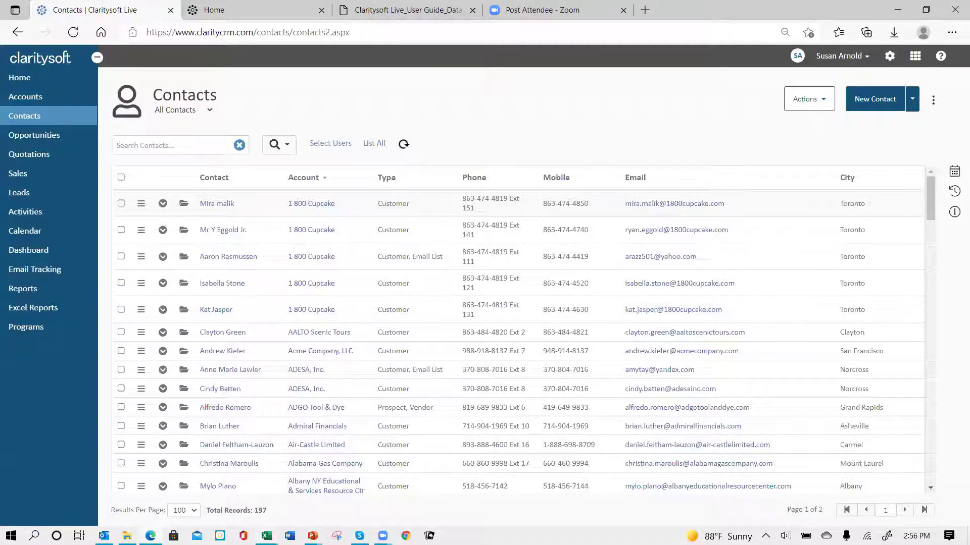
- Switch to the activities import workbook in Excel and examine the Activity, Subject and StartDate columns
{"action": "left_click", "coordinate": [266, 536]}
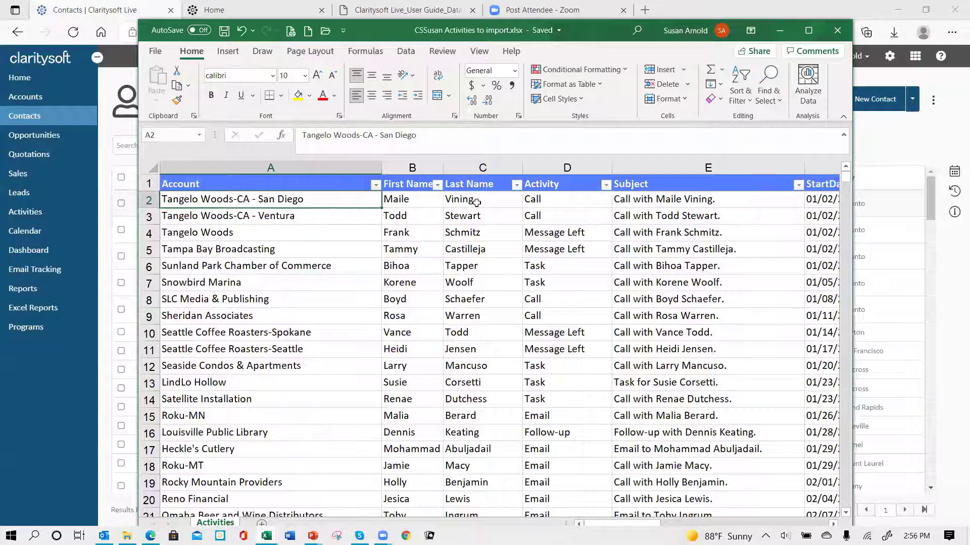
{"action": "left_click", "coordinate": [541, 203]}
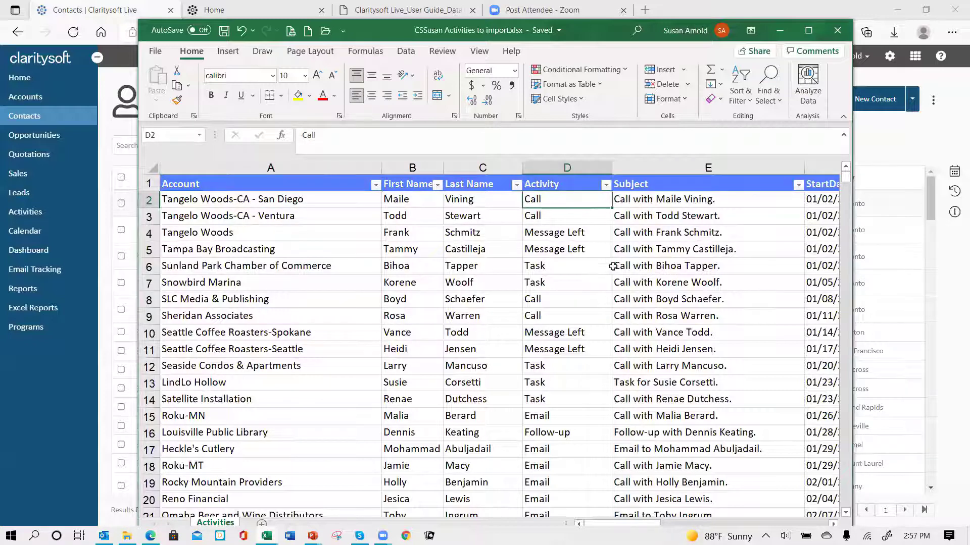
{"action": "key", "text": "Right"}
{"action": "key", "text": "Right"}
{"action": "key", "text": "Right"}
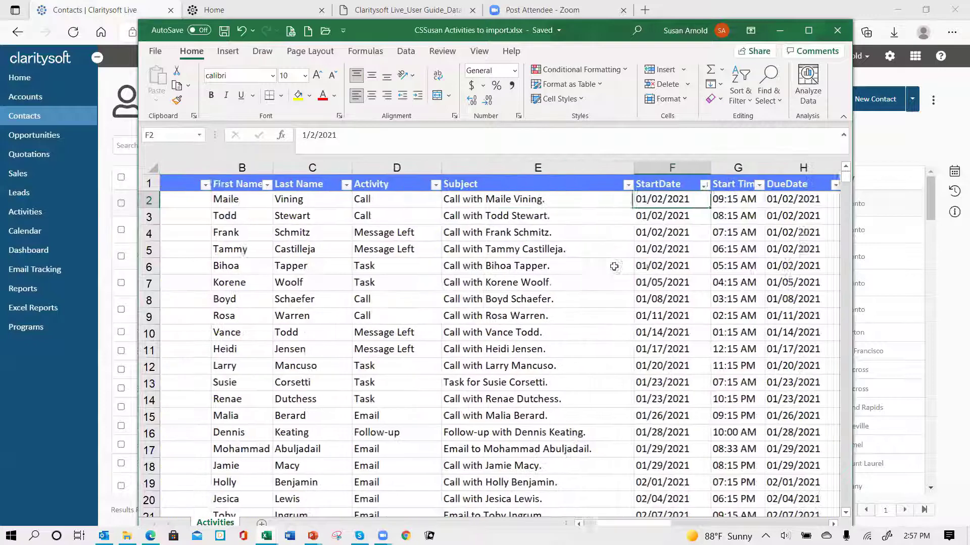
{"action": "key", "text": "Left"}
{"action": "key", "text": "Left"}
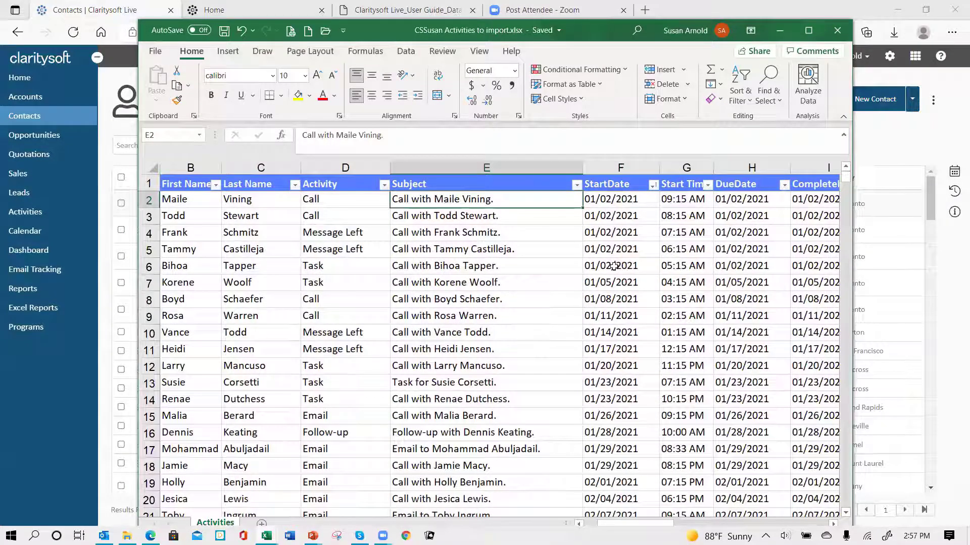
{"action": "key", "text": "Right"}
{"action": "key", "text": "Right"}
{"action": "key", "text": "Right"}
{"action": "key", "text": "Right"}
{"action": "key", "text": "Right"}
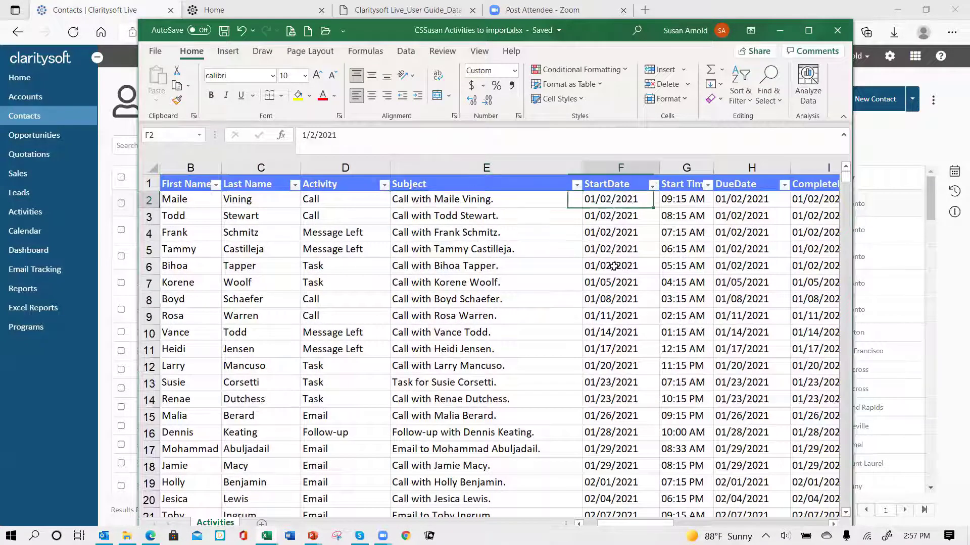
- Examine the StartDate, Start Time, DueDate and CompleteDate columns of the activities sheet
{"action": "key", "text": "Left"}
{"action": "key", "text": "Left"}
{"action": "key", "text": "Left"}
{"action": "key", "text": "Left"}
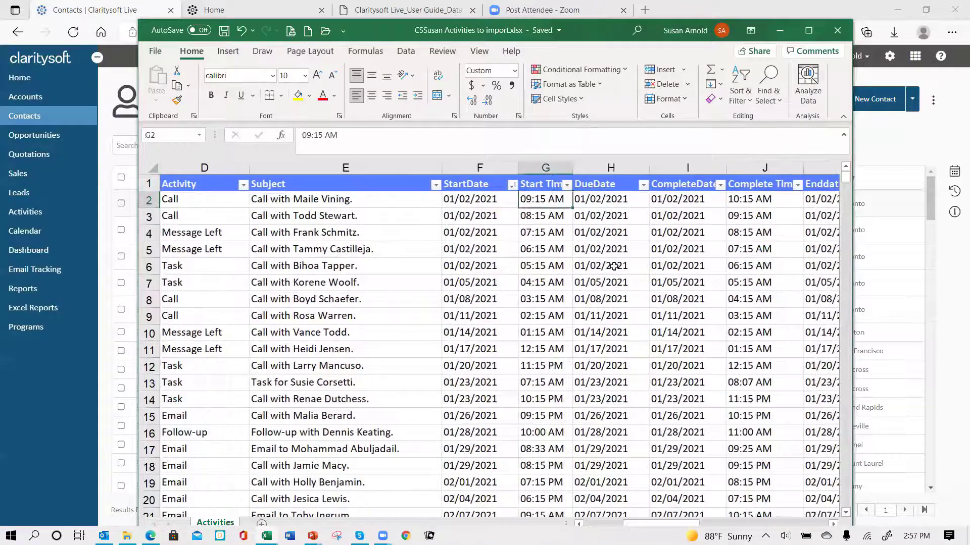
{"action": "key", "text": "Right"}
{"action": "key", "text": "Right"}
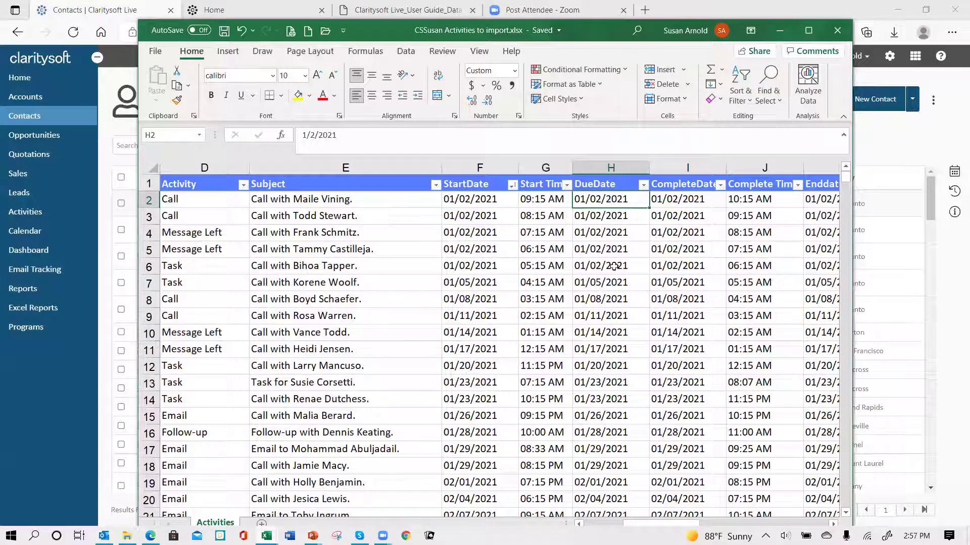
{"action": "key", "text": "Left"}
{"action": "key", "text": "Left"}
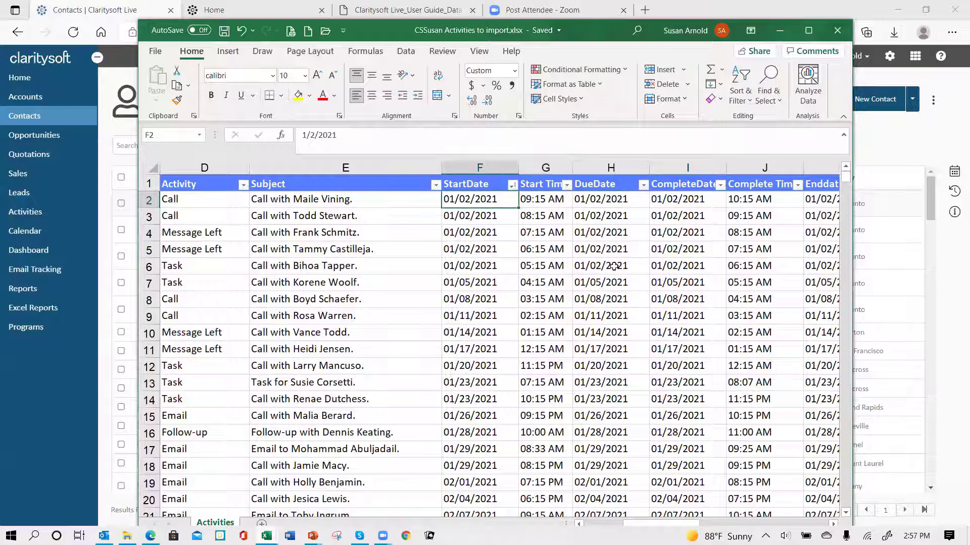
{"action": "key", "text": "Right"}
{"action": "key", "text": "Right"}
{"action": "key", "text": "Right"}
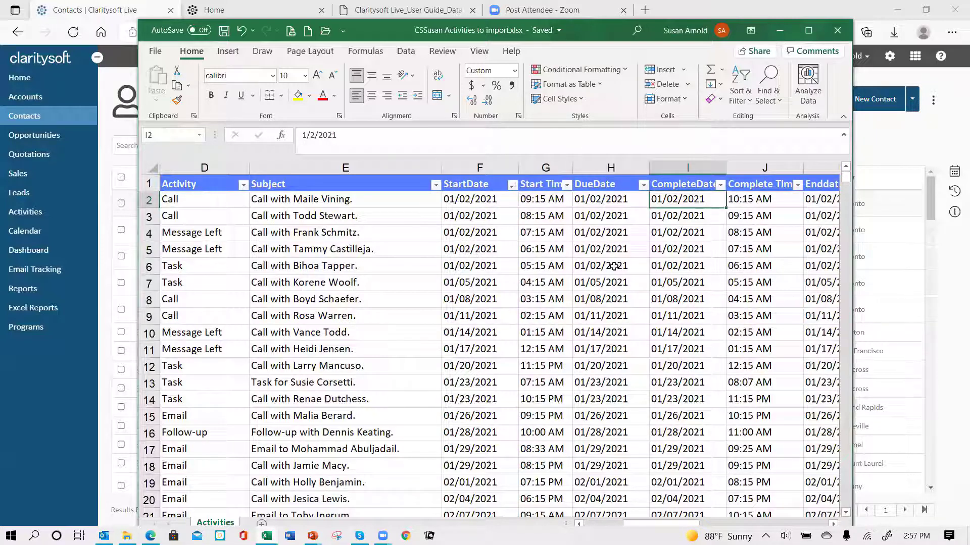
- Compare the Complete Time and Enddate columns with the Start Time and CompleteDate columns in the first activity row
{"action": "key", "text": "Right"}
{"action": "key", "text": "Right"}
{"action": "key", "text": "Right"}
{"action": "key", "text": "Left"}
{"action": "key", "text": "Left"}
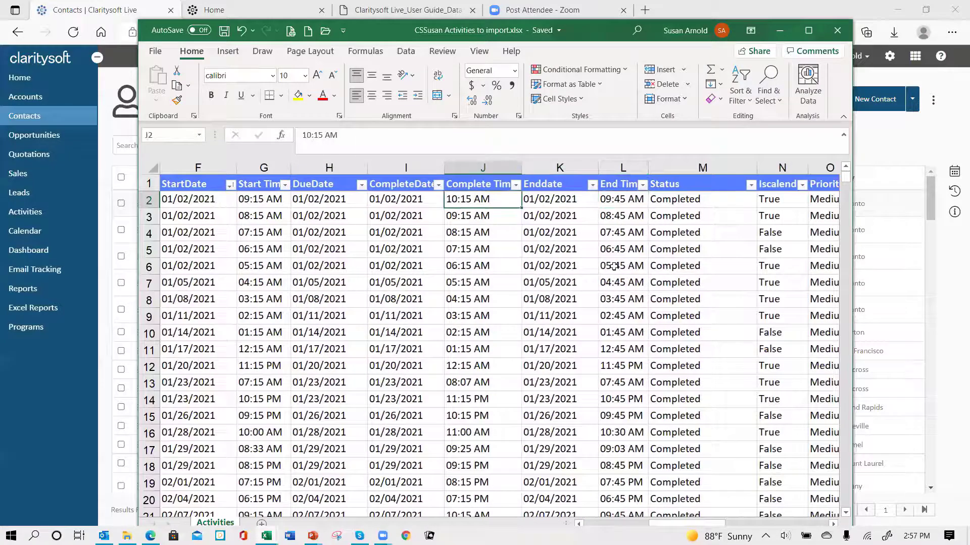
{"action": "key", "text": "Right"}
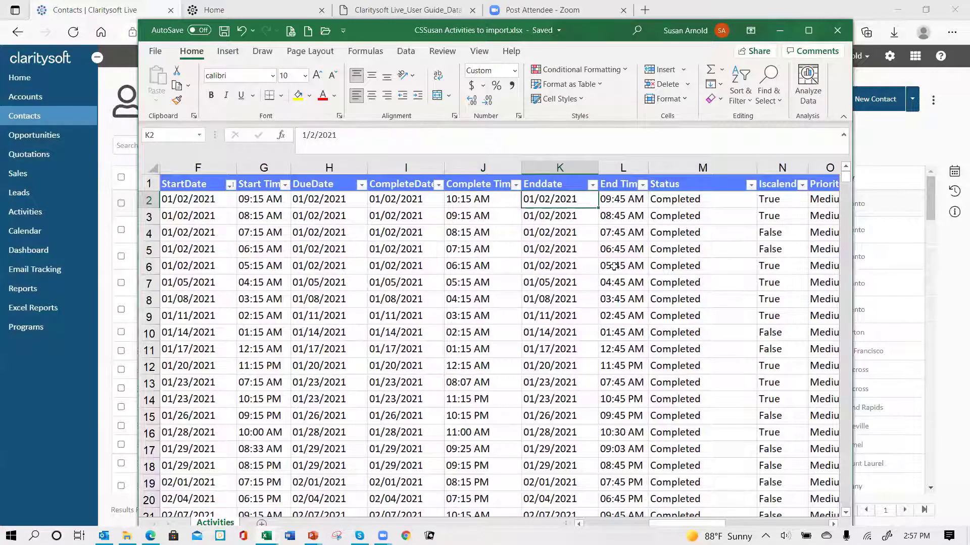
{"action": "key", "text": "Left"}
{"action": "key", "text": "Left"}
{"action": "key", "text": "Left"}
{"action": "key", "text": "Right"}
{"action": "key", "text": "Right"}
{"action": "key", "text": "Right"}
{"action": "key", "text": "Left"}
{"action": "key", "text": "Left"}
{"action": "key", "text": "Left"}
{"action": "key", "text": "Left"}
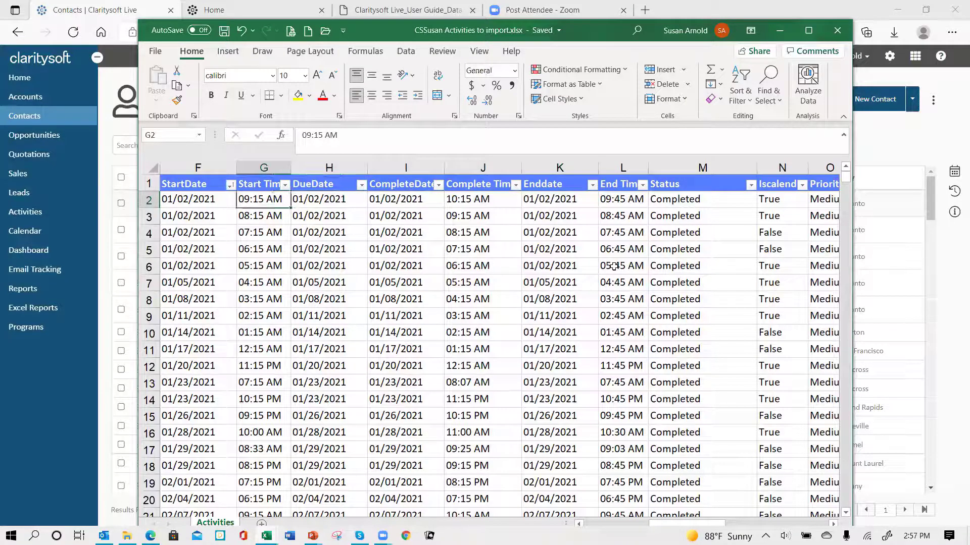
{"action": "key", "text": "Right"}
{"action": "key", "text": "Right"}
{"action": "key", "text": "Right"}
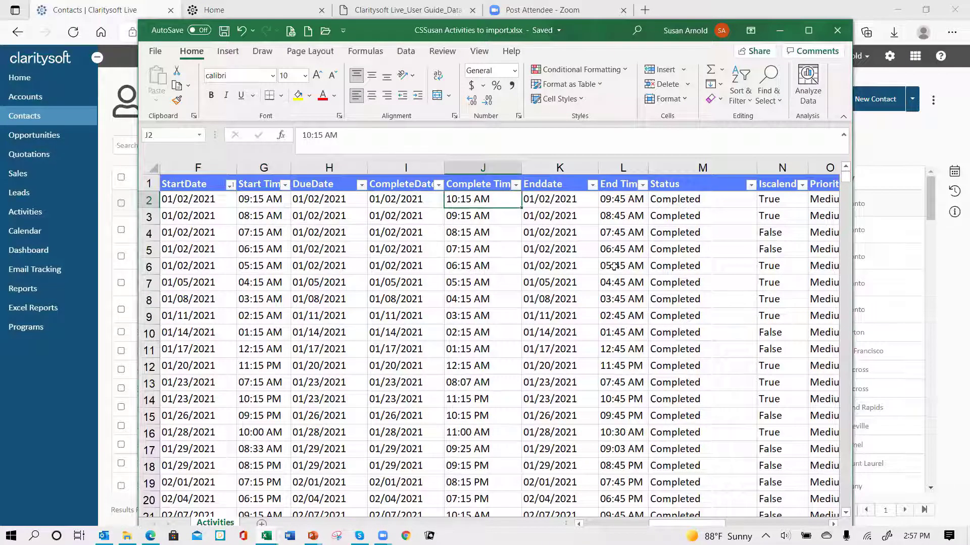
{"action": "key", "text": "Left"}
- Review the End Time, Status, Iscalendar and Priority columns of the first activity row
{"action": "key", "text": "Right"}
{"action": "key", "text": "Right"}
{"action": "key", "text": "Right"}
{"action": "key", "text": "Right"}
{"action": "key", "text": "Right"}
{"action": "key", "text": "Right"}
{"action": "key", "text": "Right"}
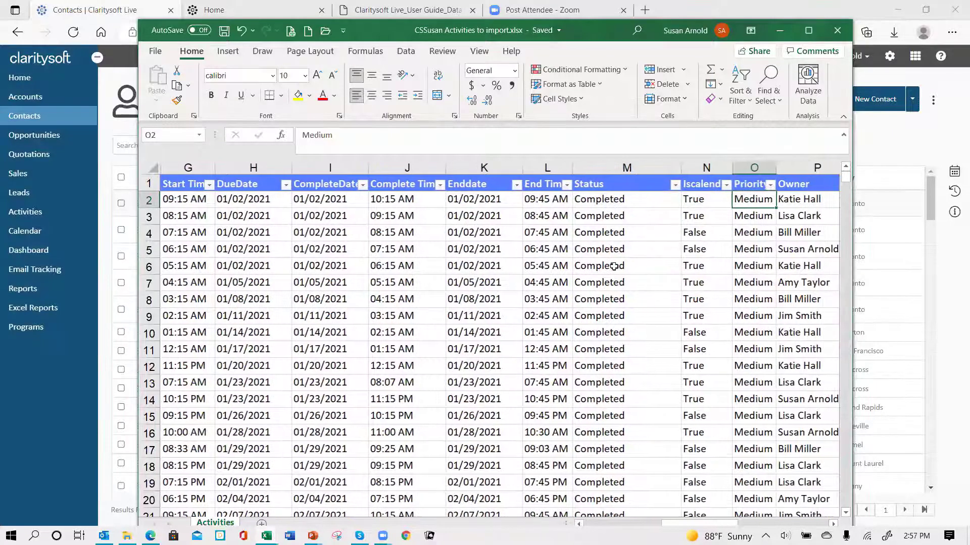
{"action": "key", "text": "Left"}
{"action": "key", "text": "Left"}
{"action": "key", "text": "Left"}
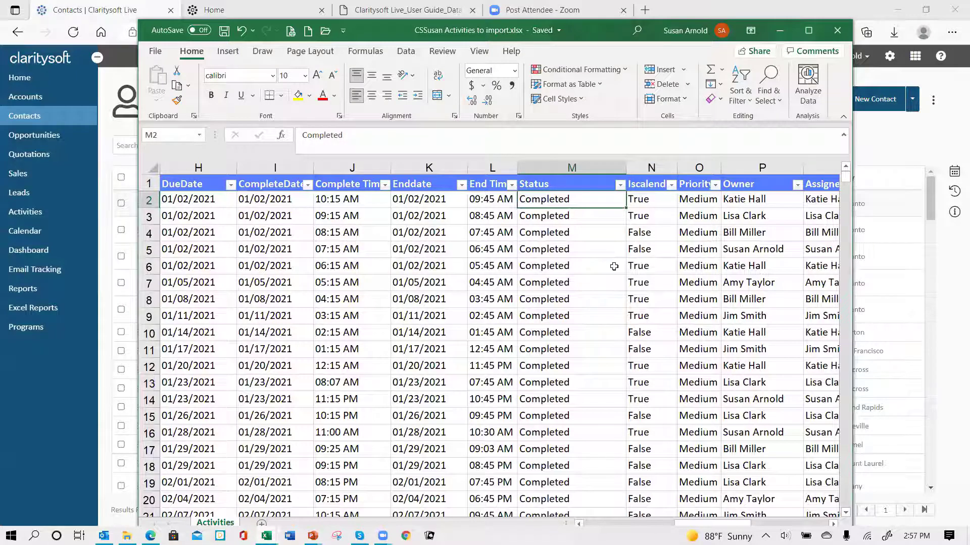
- Check the CompleteDate column for the in-process activities down to row 182, and return to the completed ones at row 141
{"action": "key", "text": "Left"}
{"action": "key", "text": "Left"}
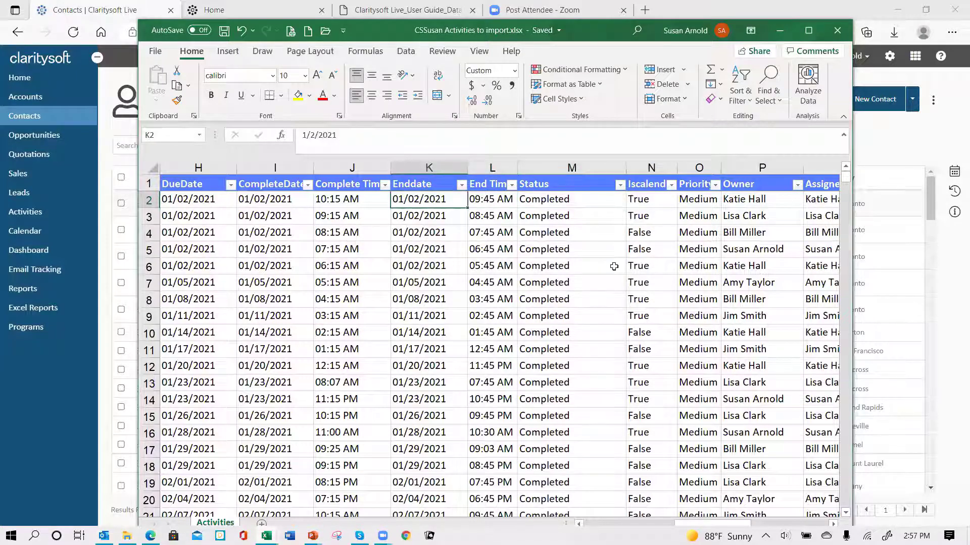
{"action": "key", "text": "Left"}
{"action": "key", "text": "Left"}
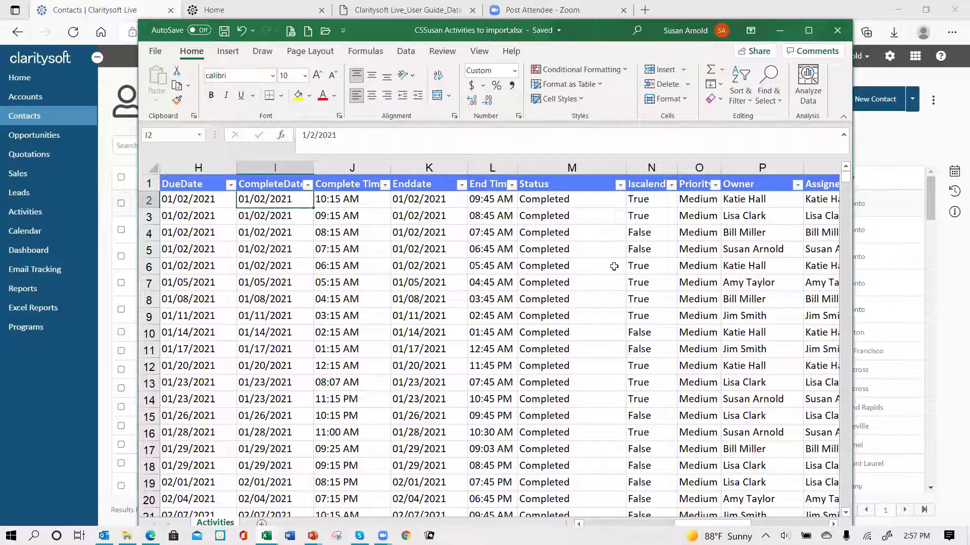
{"action": "key", "text": "ctrl+Down"}
{"action": "key", "text": "Down"}
{"action": "key", "text": "Down"}
{"action": "key", "text": "Down"}
{"action": "key", "text": "Down"}
{"action": "key", "text": "Down"}
{"action": "key", "text": "Down"}
{"action": "key", "text": "Down"}
{"action": "key", "text": "Down"}
{"action": "key", "text": "Down"}
{"action": "key", "text": "Down"}
{"action": "key", "text": "Down"}
{"action": "key", "text": "Down"}
{"action": "key", "text": "Down"}
{"action": "key", "text": "Down"}
{"action": "key", "text": "Down"}
{"action": "key", "text": "Down"}
{"action": "key", "text": "Down"}
{"action": "key", "text": "Down"}
{"action": "key", "text": "Down"}
{"action": "key", "text": "Down"}
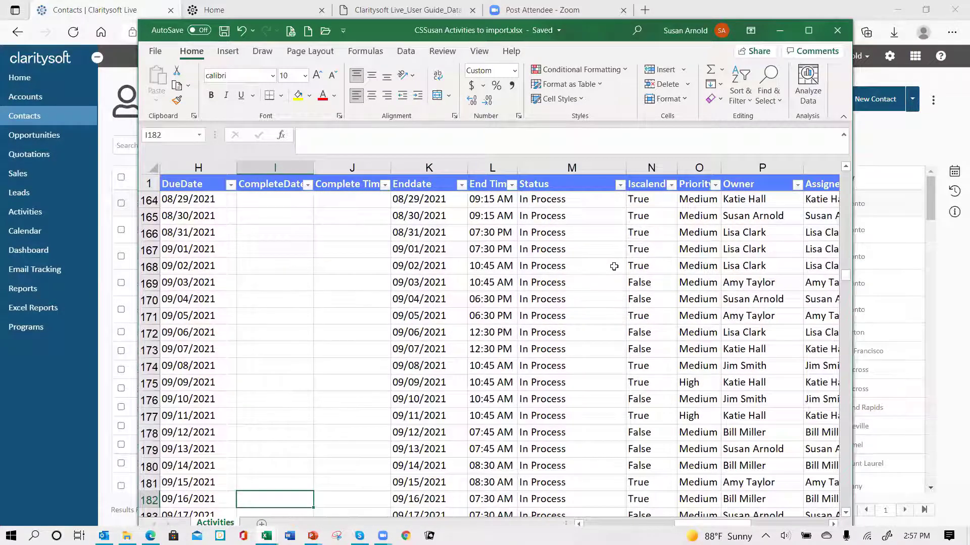
{"action": "key", "text": "Up"}
{"action": "key", "text": "Up"}
{"action": "key", "text": "Up"}
{"action": "key", "text": "Up"}
{"action": "key", "text": "Up"}
{"action": "key", "text": "Up"}
{"action": "key", "text": "Up"}
{"action": "key", "text": "Up"}
{"action": "key", "text": "Up"}
{"action": "key", "text": "Up"}
{"action": "key", "text": "Up"}
{"action": "key", "text": "Up"}
{"action": "key", "text": "Up"}
{"action": "key", "text": "Up"}
{"action": "key", "text": "Up"}
{"action": "key", "text": "Up"}
{"action": "key", "text": "Up"}
{"action": "key", "text": "Up"}
{"action": "key", "text": "Up"}
{"action": "key", "text": "Up"}
{"action": "key", "text": "Up"}
{"action": "key", "text": "Up"}
{"action": "key", "text": "Up"}
{"action": "key", "text": "Up"}
{"action": "key", "text": "Up"}
{"action": "key", "text": "Up"}
{"action": "key", "text": "Up"}
{"action": "key", "text": "Up"}
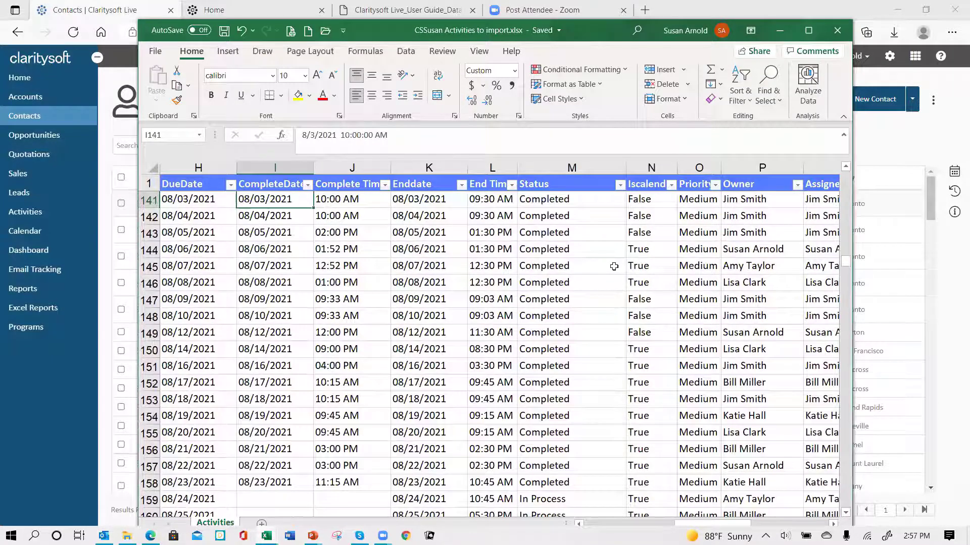
- Inspect the Iscalendar and Priority values for the activity in row 141
{"action": "key", "text": "Right"}
{"action": "key", "text": "Right"}
{"action": "key", "text": "Right"}
{"action": "key", "text": "Right"}
{"action": "key", "text": "Right"}
{"action": "key", "text": "Right"}
{"action": "key", "text": "Right"}
{"action": "key", "text": "Right"}
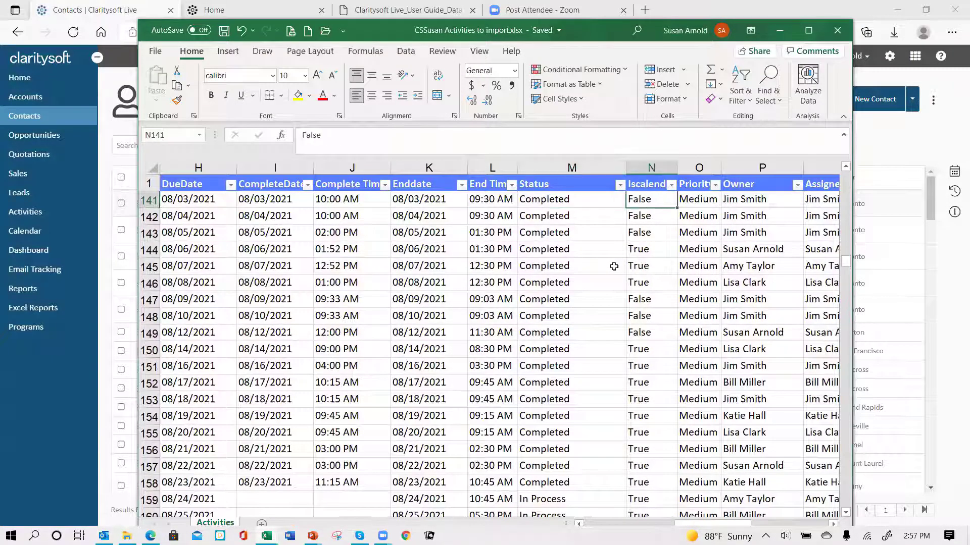
{"action": "key", "text": "Left"}
{"action": "key", "text": "Left"}
{"action": "key", "text": "Left"}
{"action": "key", "text": "Left"}
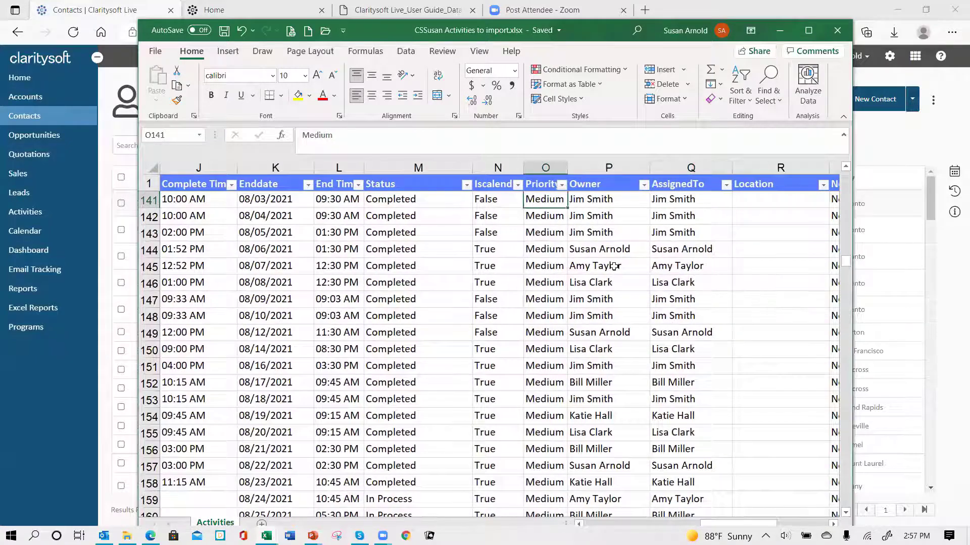
{"action": "key", "text": "Right"}
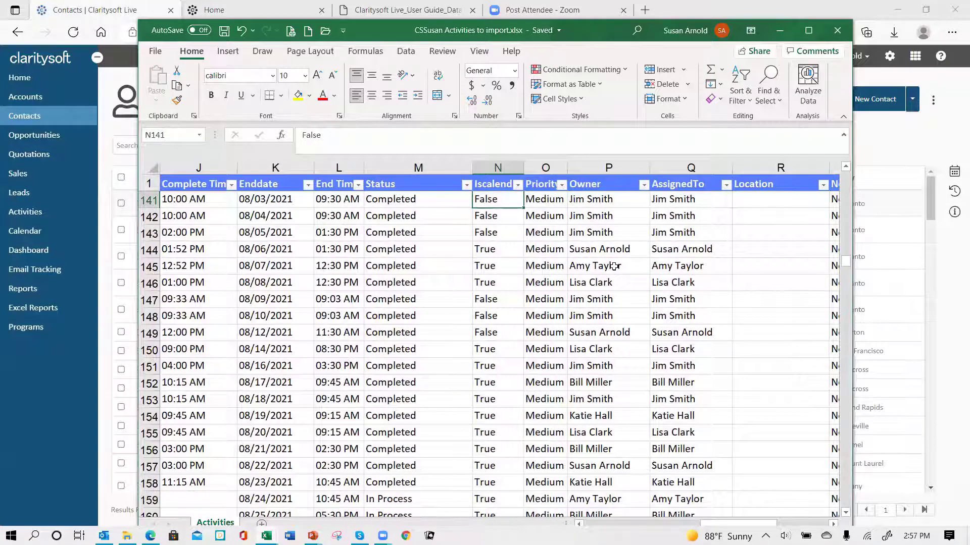
{"action": "key", "text": "Right"}
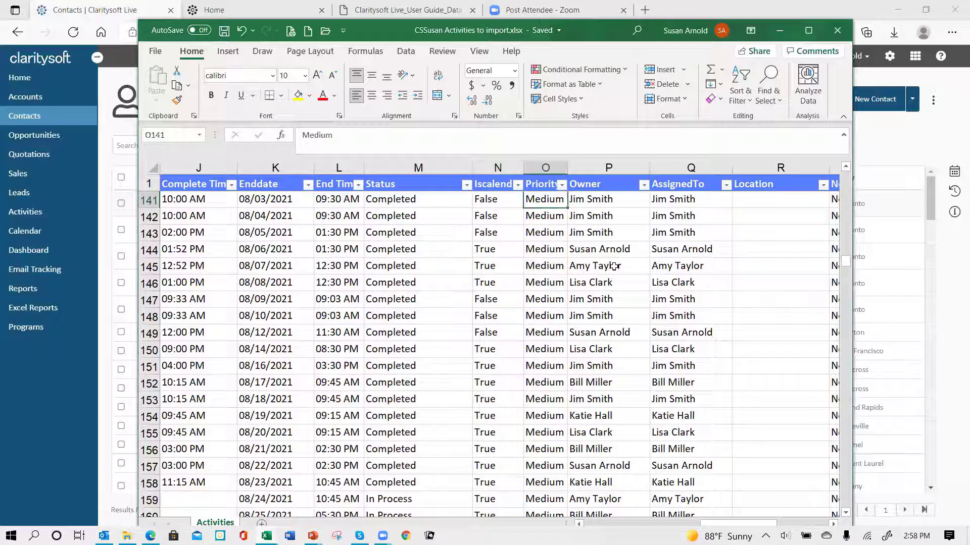
- Compare the Owner and AssignedTo columns for the activity in row 141
{"action": "key", "text": "Right"}
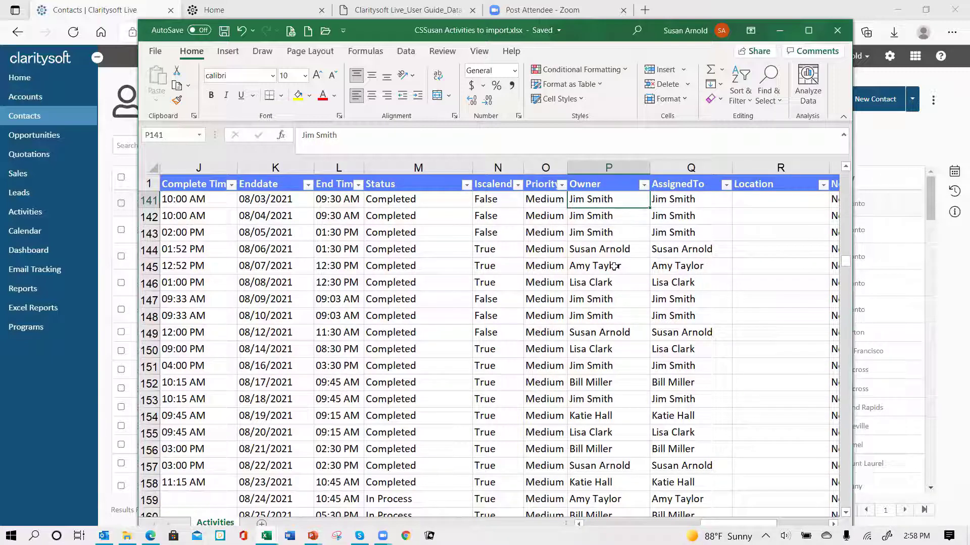
{"action": "key", "text": "Right"}
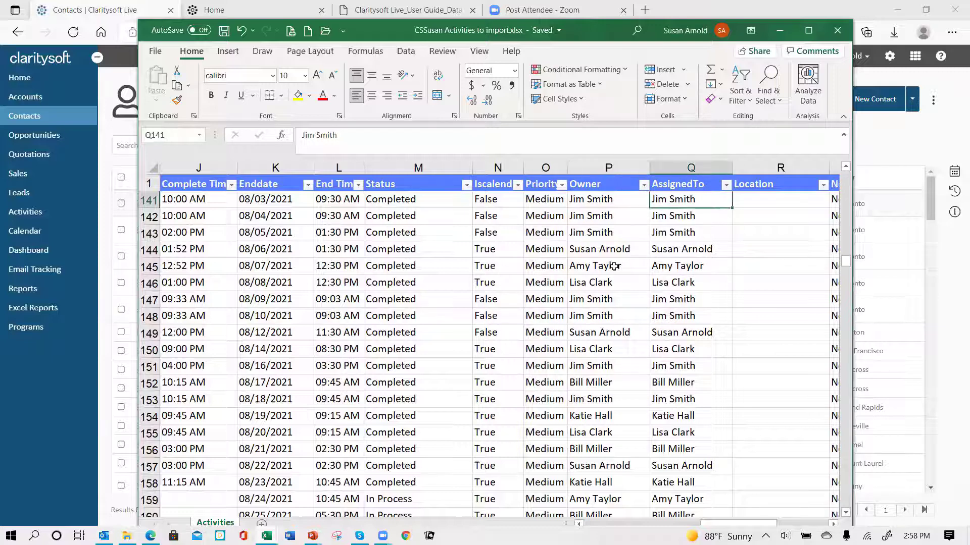
{"action": "key", "text": "Left"}
{"action": "key", "text": "Left"}
{"action": "key", "text": "Right"}
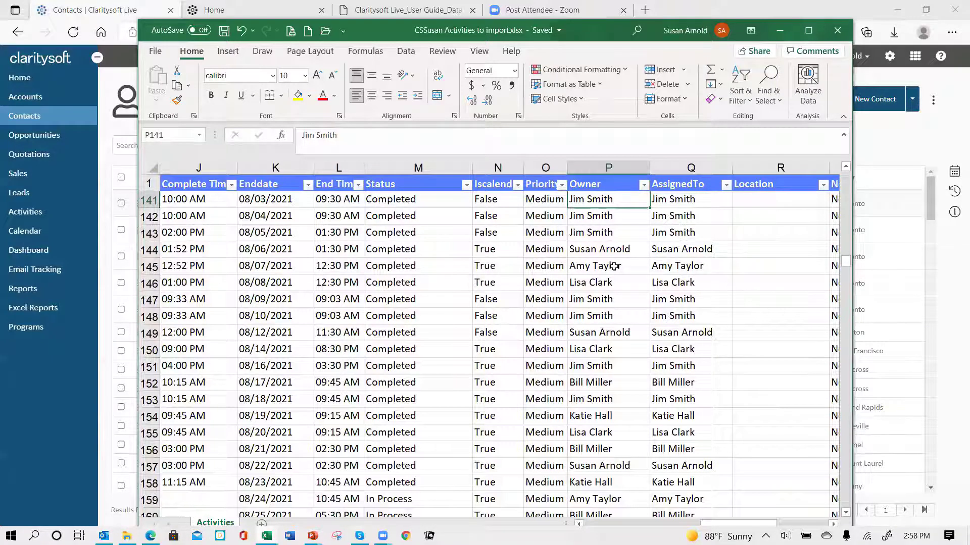
{"action": "key", "text": "Right"}
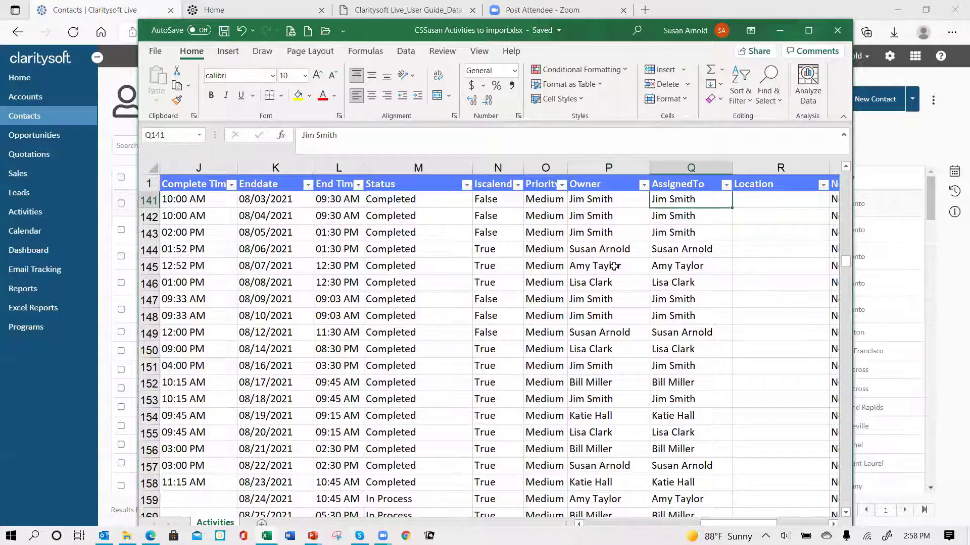
{"action": "key", "text": "Left"}
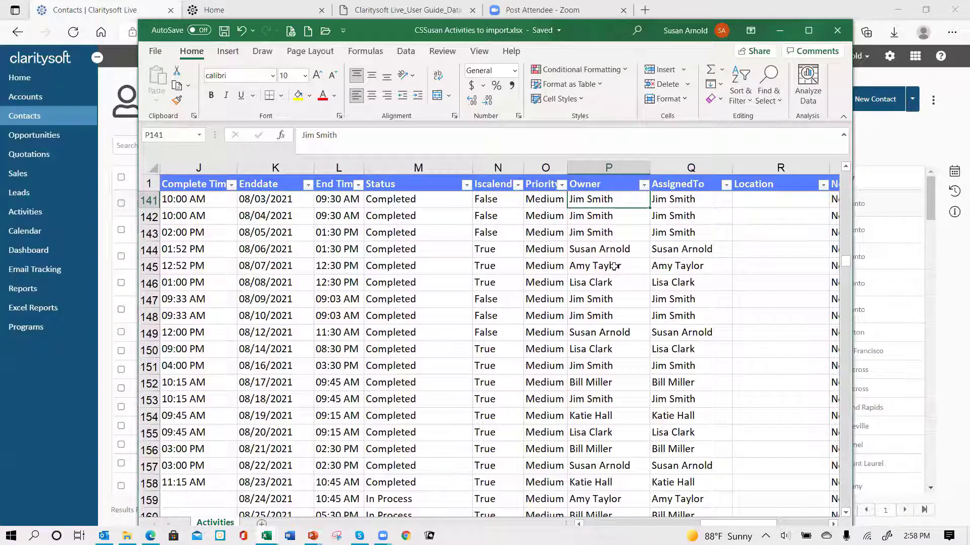
- Examine the Location and Notes columns at the end of the activities sheet
{"action": "key", "text": "Right"}
{"action": "key", "text": "Right"}
{"action": "key", "text": "Right"}
{"action": "key", "text": "Right"}
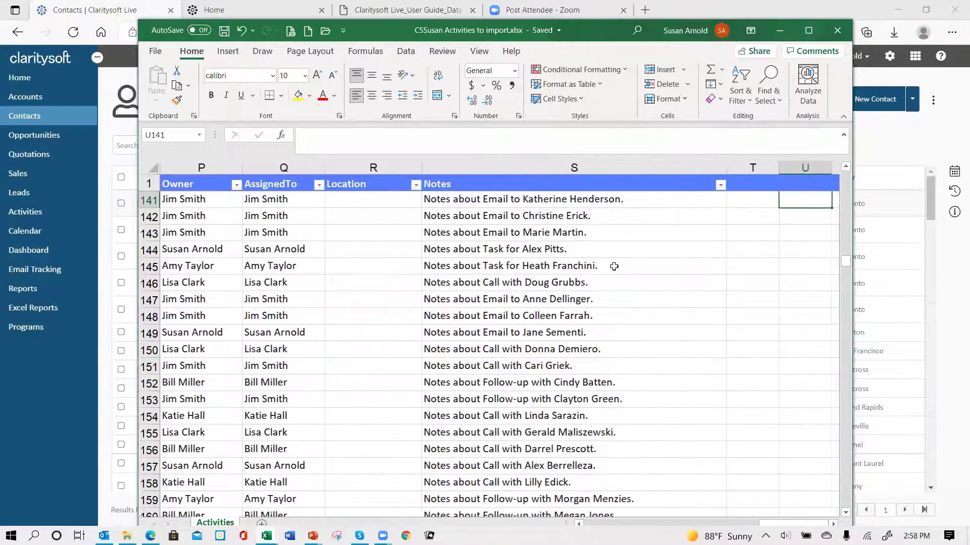
{"action": "key", "text": "Left"}
{"action": "key", "text": "Left"}
{"action": "key", "text": "Right"}
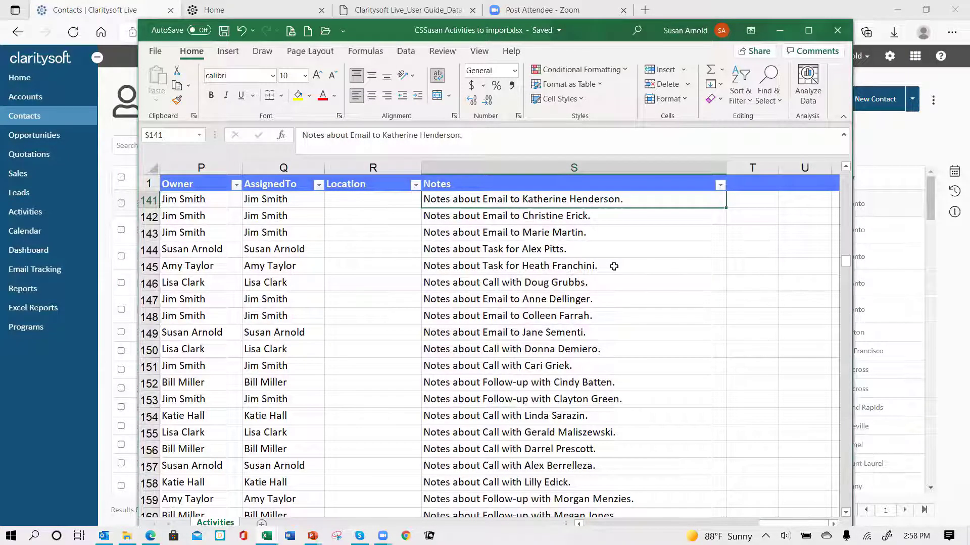
- Go back across row 141 to review the Account, First Name, Last Name and Activity columns
{"action": "key", "text": "Left"}
{"action": "key", "text": "Left"}
{"action": "key", "text": "Left"}
{"action": "key", "text": "Left"}
{"action": "key", "text": "Left"}
{"action": "key", "text": "Left"}
{"action": "key", "text": "Left"}
{"action": "key", "text": "Left"}
{"action": "key", "text": "Left"}
{"action": "key", "text": "Left"}
{"action": "key", "text": "Left"}
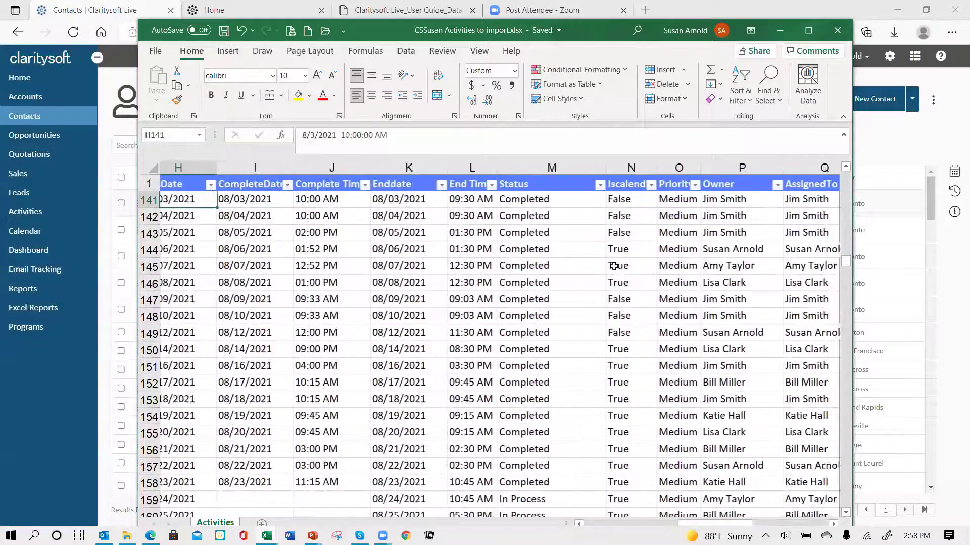
{"action": "key", "text": "Left"}
{"action": "key", "text": "Left"}
{"action": "key", "text": "Left"}
{"action": "key", "text": "Left"}
{"action": "key", "text": "Left"}
{"action": "key", "text": "Left"}
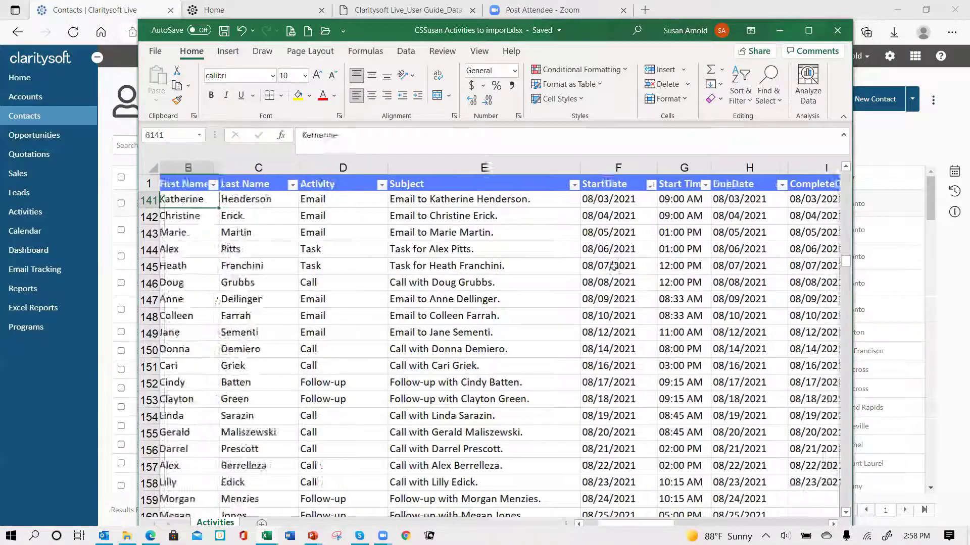
{"action": "key", "text": "Left"}
{"action": "key", "text": "Right"}
{"action": "key", "text": "Right"}
{"action": "key", "text": "Right"}
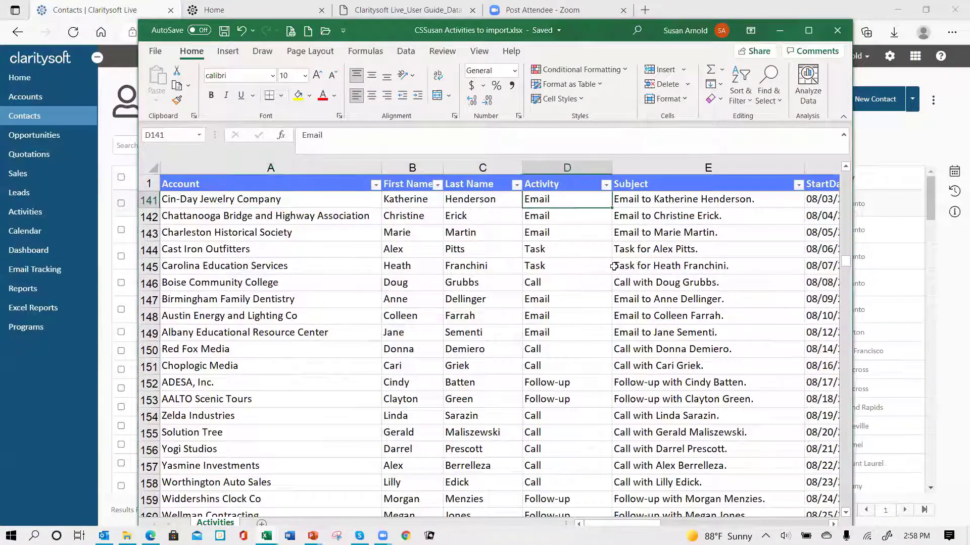
- Look through the activity types in the Activity column between rows 140 and 149
{"action": "key", "text": "Down"}
{"action": "key", "text": "Down"}
{"action": "key", "text": "Down"}
{"action": "key", "text": "Down"}
{"action": "key", "text": "Down"}
{"action": "key", "text": "Down"}
{"action": "key", "text": "Down"}
{"action": "key", "text": "Down"}
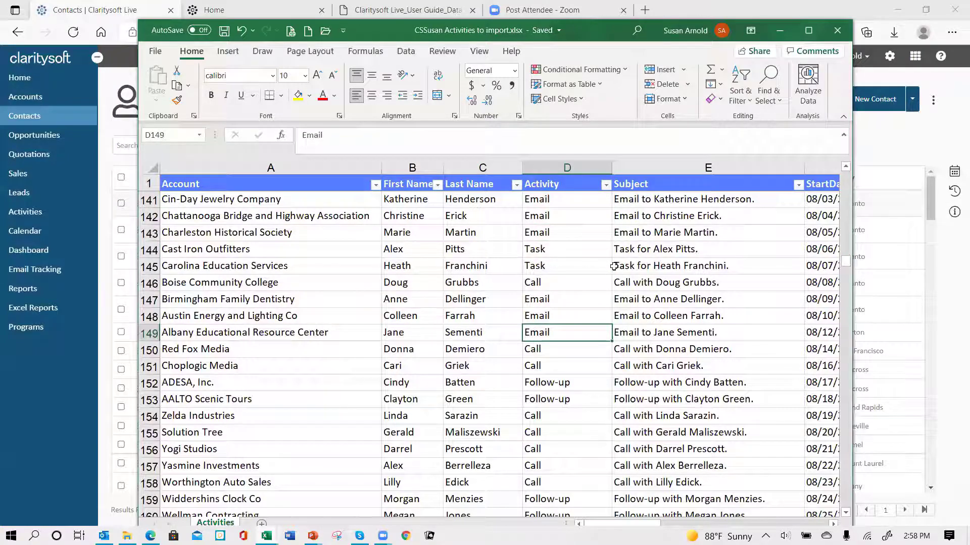
{"action": "key", "text": "Up"}
{"action": "key", "text": "Up"}
{"action": "key", "text": "Up"}
{"action": "key", "text": "Up"}
{"action": "key", "text": "Up"}
{"action": "key", "text": "Up"}
{"action": "key", "text": "Up"}
{"action": "key", "text": "Up"}
{"action": "key", "text": "Up"}
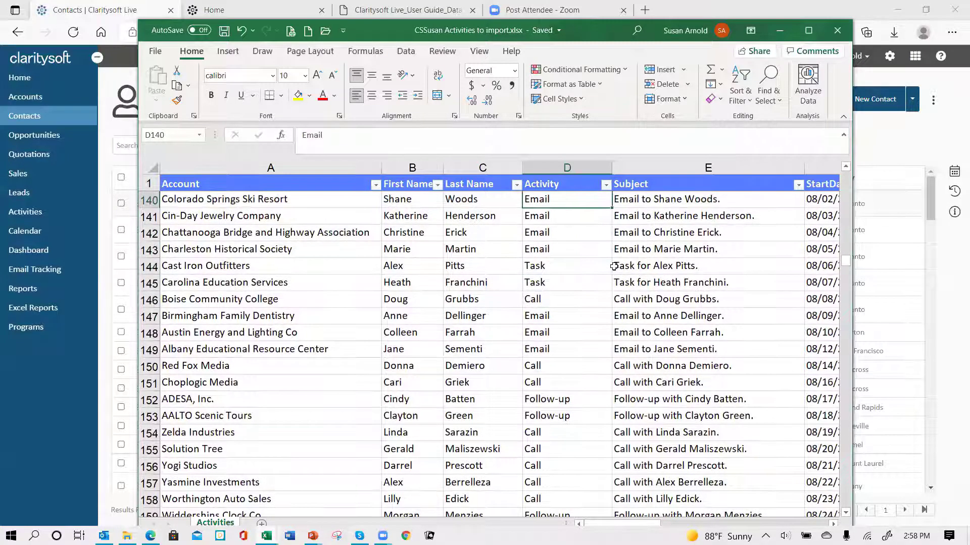
- Review the activity types in the Activity column from row 140 back up to the first data row
{"action": "key", "text": "Up"}
{"action": "key", "text": "Up"}
{"action": "key", "text": "Up"}
{"action": "key", "text": "Up"}
{"action": "key", "text": "Up"}
{"action": "key", "text": "Up"}
{"action": "key", "text": "Up"}
{"action": "key", "text": "Up"}
{"action": "key", "text": "Up"}
{"action": "key", "text": "Up"}
{"action": "key", "text": "Up"}
{"action": "key", "text": "Up"}
{"action": "key", "text": "Up"}
{"action": "key", "text": "Up"}
{"action": "key", "text": "Up"}
{"action": "key", "text": "Up"}
{"action": "key", "text": "Up"}
{"action": "key", "text": "Up"}
{"action": "key", "text": "Up"}
{"action": "key", "text": "Up"}
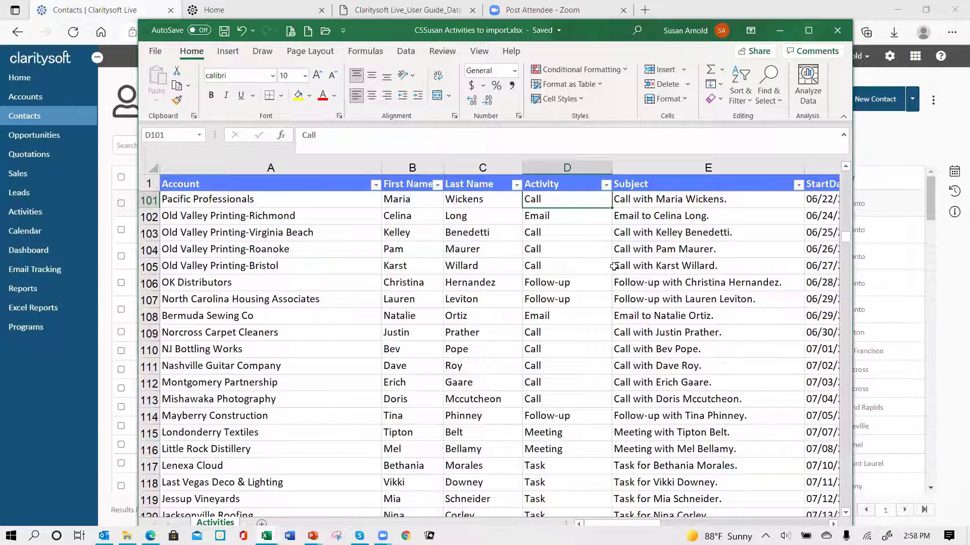
{"action": "key", "text": "Up"}
{"action": "key", "text": "Up"}
{"action": "key", "text": "Up"}
{"action": "key", "text": "Up"}
{"action": "key", "text": "Up"}
{"action": "key", "text": "Up"}
{"action": "key", "text": "Up"}
{"action": "key", "text": "Up"}
{"action": "key", "text": "Up"}
{"action": "key", "text": "Up"}
{"action": "key", "text": "Up"}
{"action": "key", "text": "Up"}
{"action": "key", "text": "Up"}
{"action": "key", "text": "Up"}
{"action": "key", "text": "Up"}
{"action": "key", "text": "Up"}
{"action": "key", "text": "Up"}
{"action": "key", "text": "Up"}
{"action": "key", "text": "Up"}
{"action": "key", "text": "Up"}
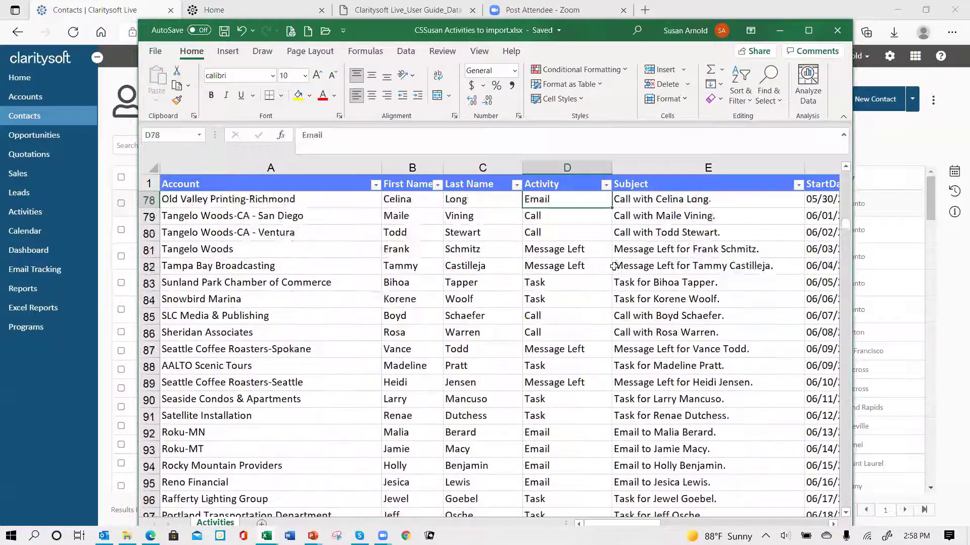
{"action": "key", "text": "Up"}
{"action": "key", "text": "Up"}
{"action": "key", "text": "Up"}
{"action": "key", "text": "Up"}
{"action": "key", "text": "Up"}
{"action": "key", "text": "Up"}
{"action": "key", "text": "Up"}
{"action": "key", "text": "Up"}
{"action": "key", "text": "Up"}
{"action": "key", "text": "Up"}
{"action": "key", "text": "Up"}
{"action": "key", "text": "Up"}
{"action": "key", "text": "Up"}
{"action": "key", "text": "Up"}
{"action": "key", "text": "Up"}
{"action": "key", "text": "Up"}
{"action": "key", "text": "Up"}
{"action": "key", "text": "Up"}
{"action": "key", "text": "ctrl+Up"}
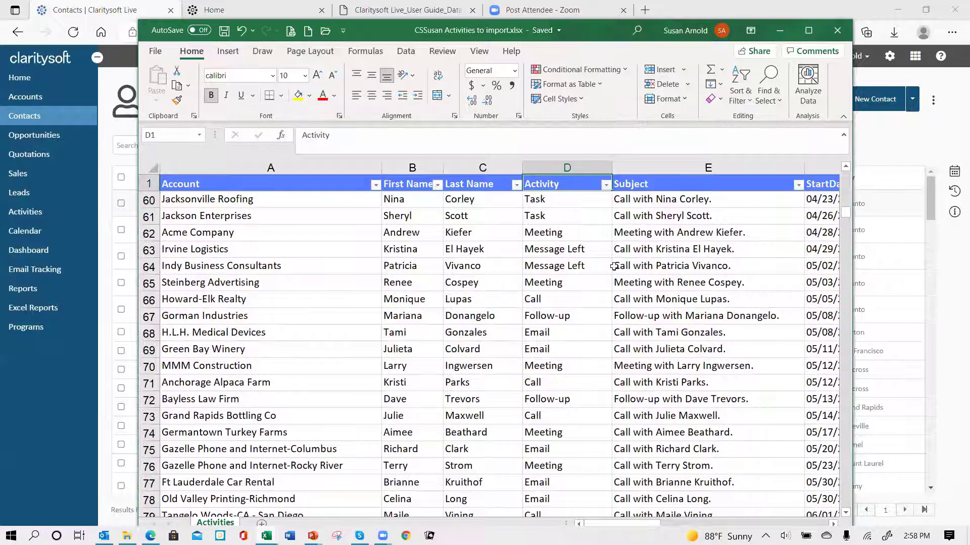
{"action": "key", "text": "Down"}
{"action": "key", "text": "Up"}
{"action": "key", "text": "Down"}
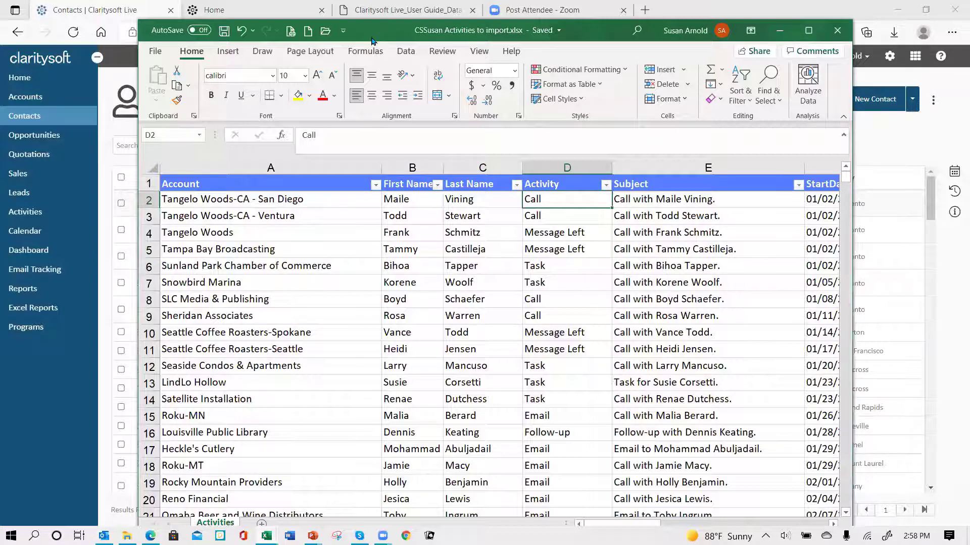
- Switch from the spreadsheet to the CRM, open the Data Importer and set the import type to Activities
{"action": "left_click", "coordinate": [779, 30]}
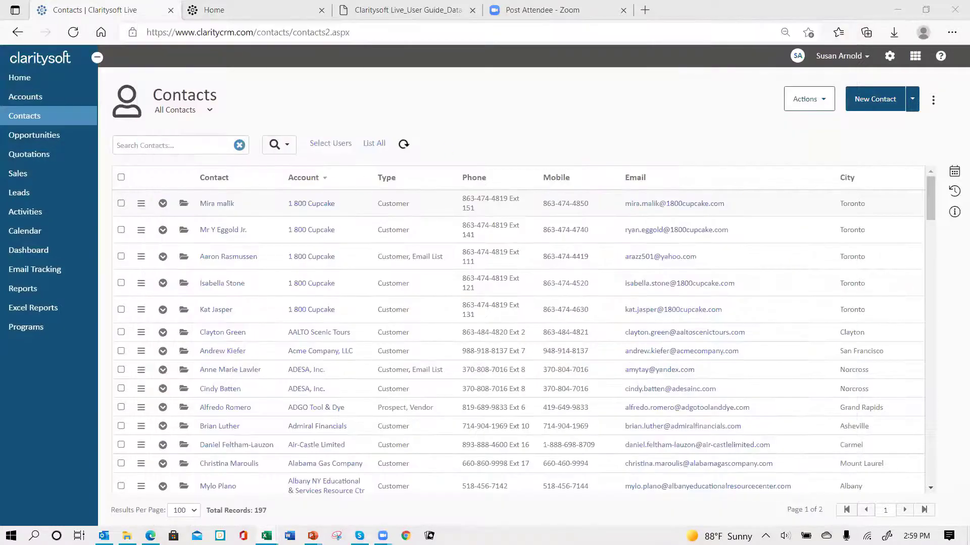
{"action": "left_click", "coordinate": [915, 56]}
{"action": "left_click", "coordinate": [917, 153]}
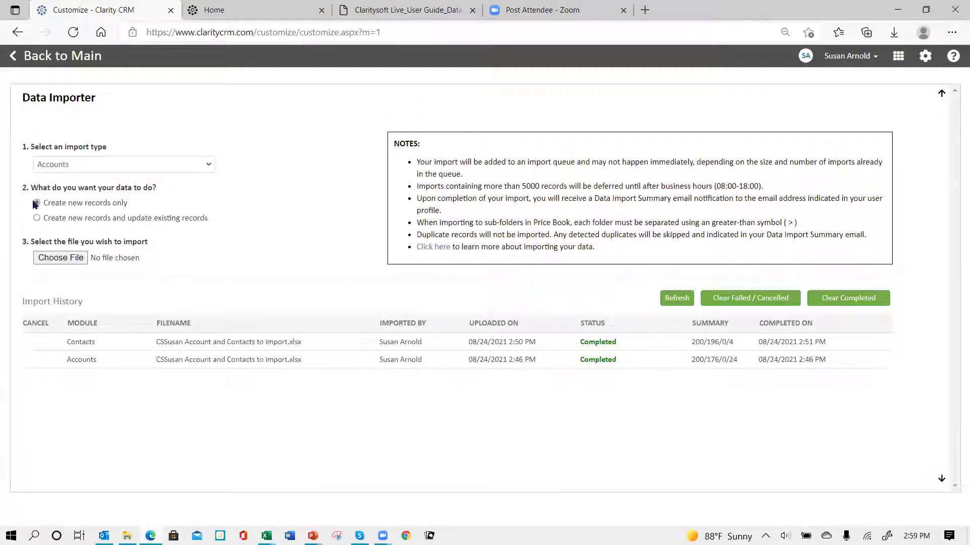
{"action": "left_click", "coordinate": [199, 168]}
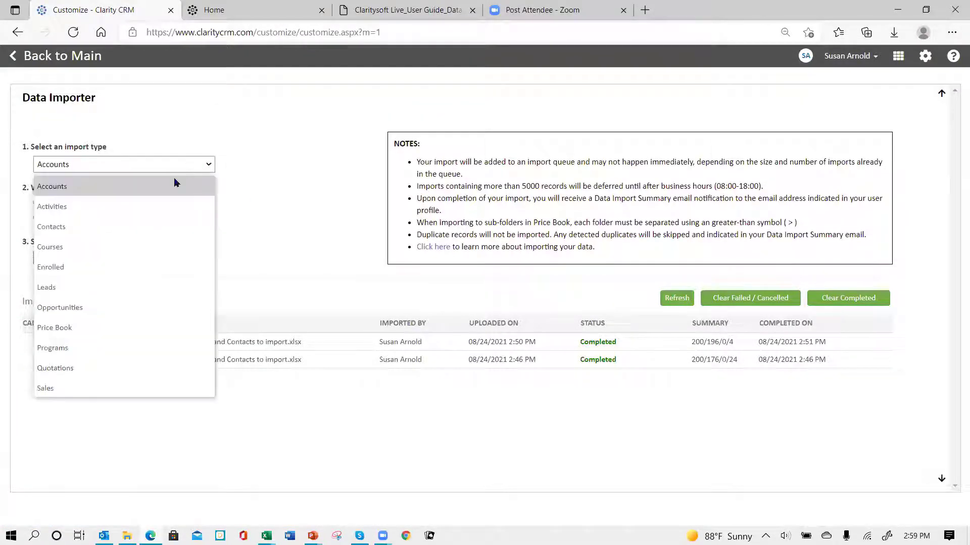
{"action": "left_click", "coordinate": [166, 211]}
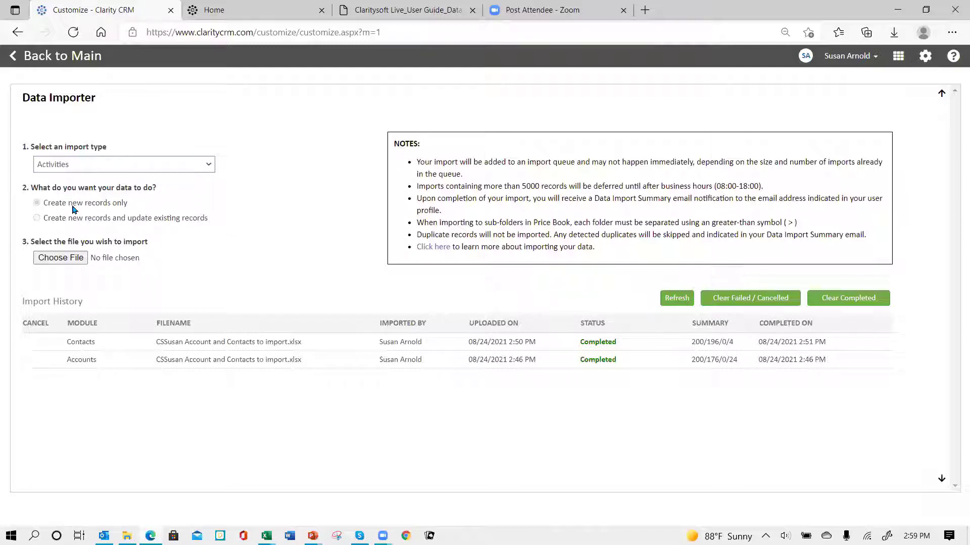
- Load CSSusan Activities to import.xlsx as the import file and select its Activities worksheet
{"action": "left_click", "coordinate": [56, 258]}
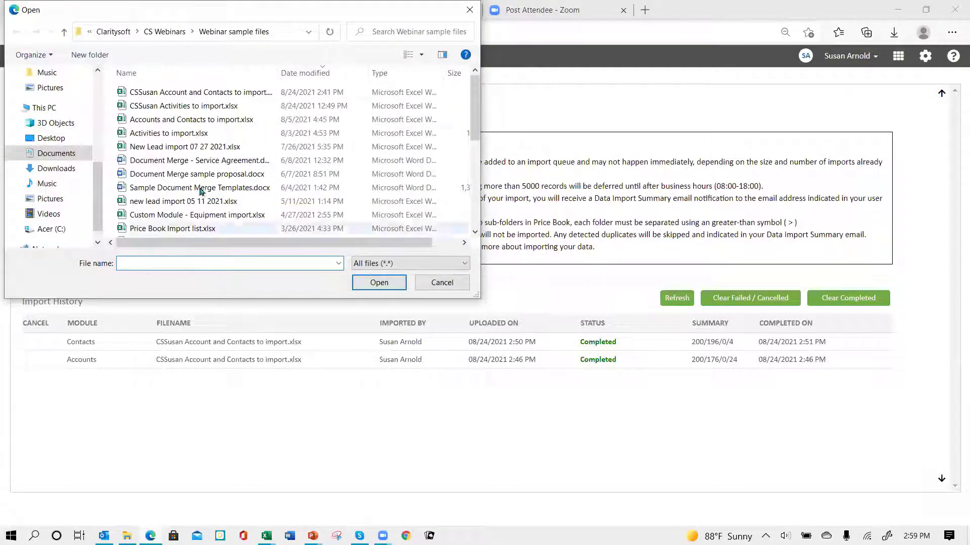
{"action": "left_click", "coordinate": [197, 111]}
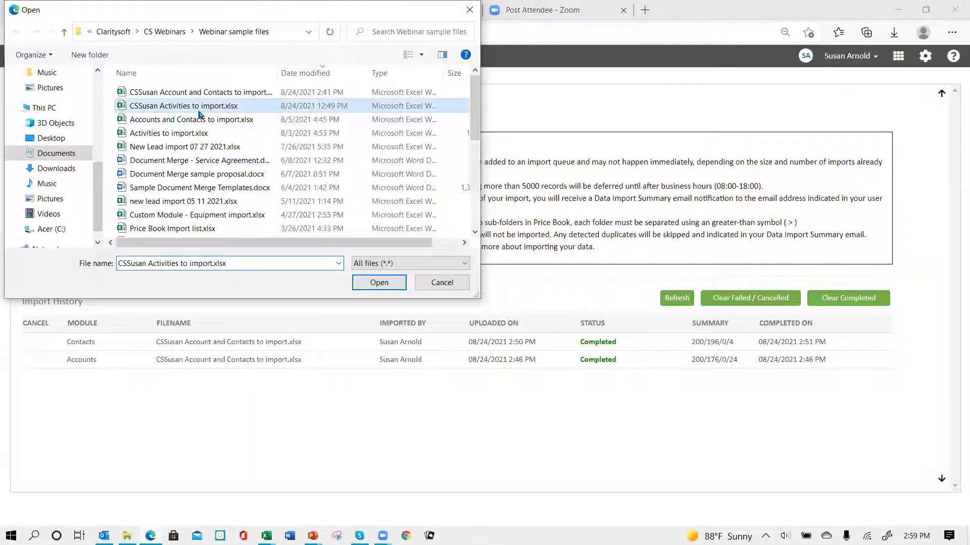
{"action": "left_click", "coordinate": [384, 283]}
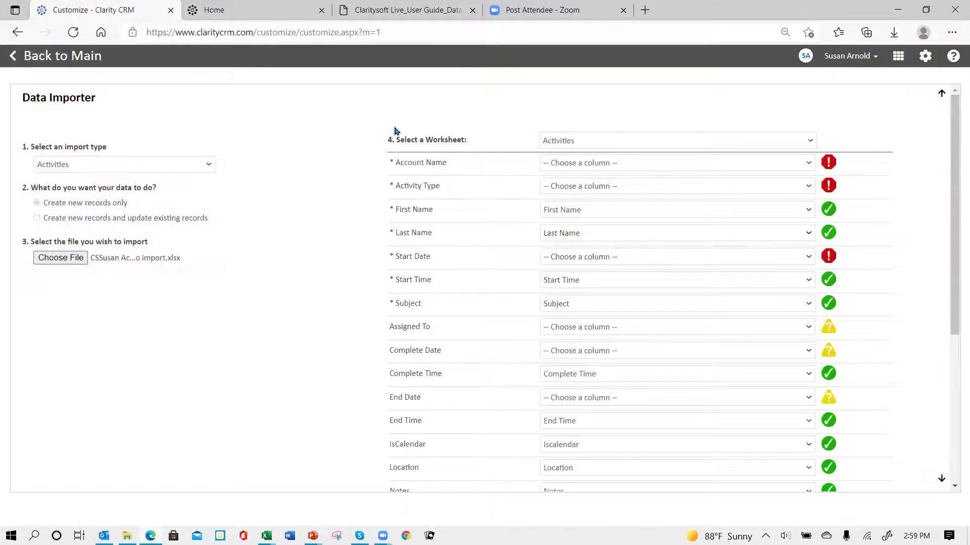
{"action": "left_click", "coordinate": [615, 140]}
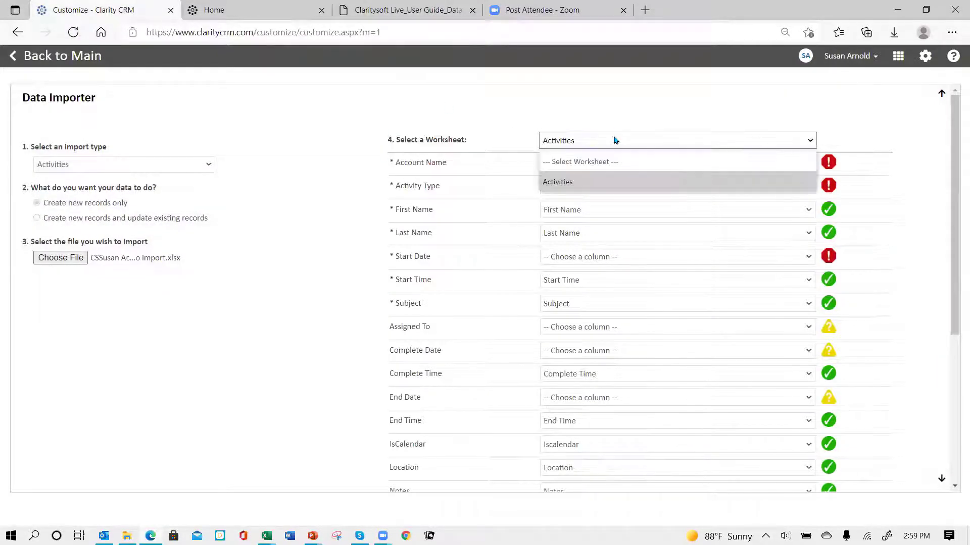
{"action": "left_click", "coordinate": [597, 179]}
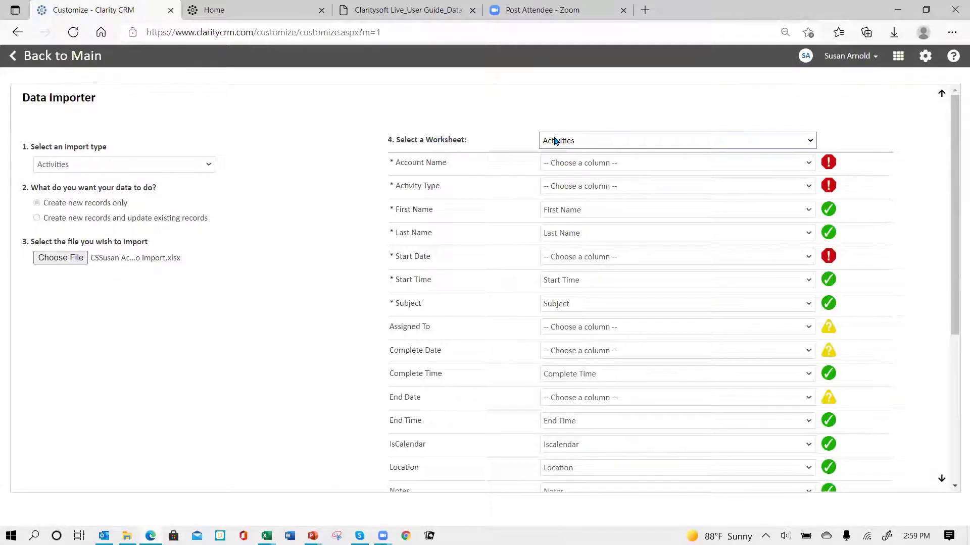
{"action": "left_click", "coordinate": [607, 143]}
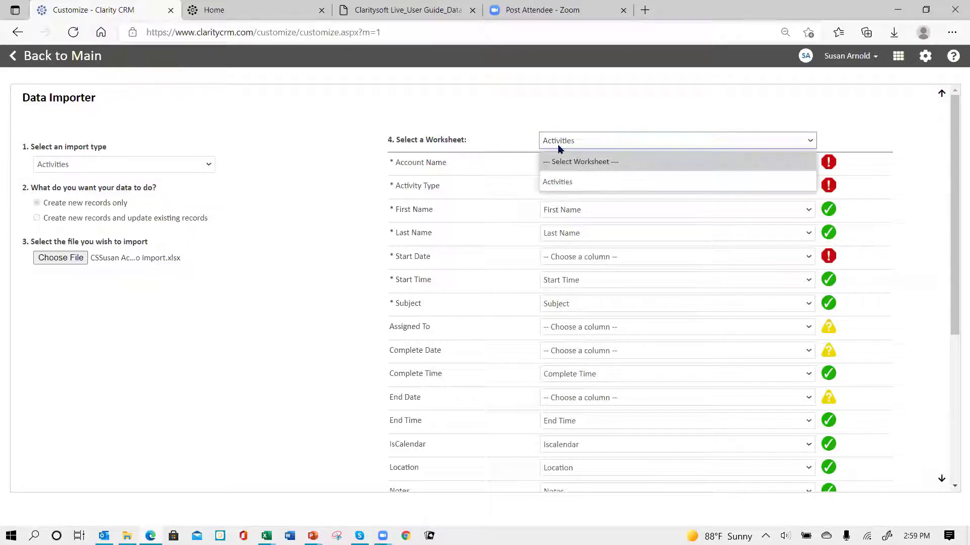
{"action": "left_click", "coordinate": [558, 145]}
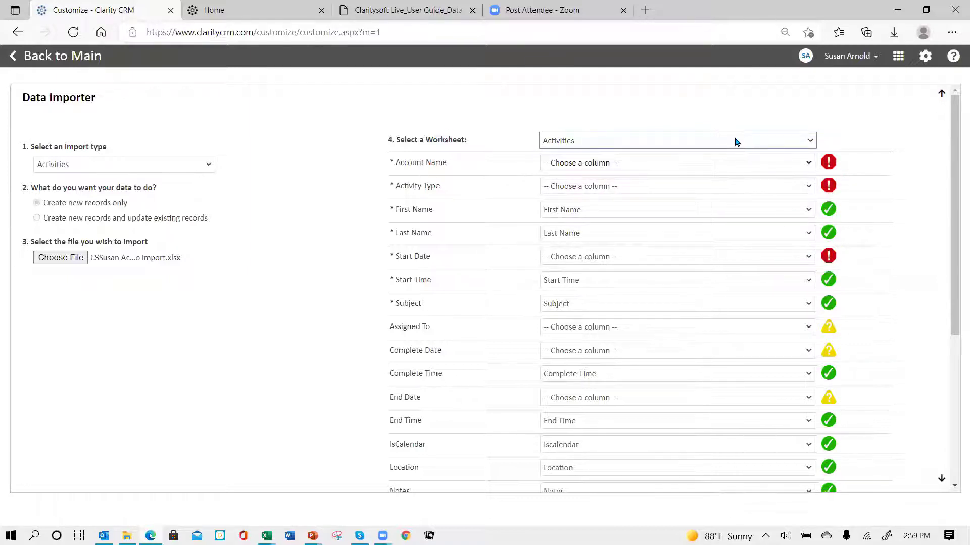
- Map the required fields Account Name to Account, Activity Type to Activity and Start Date to StartDate
{"action": "left_click", "coordinate": [684, 163]}
{"action": "left_click", "coordinate": [615, 205]}
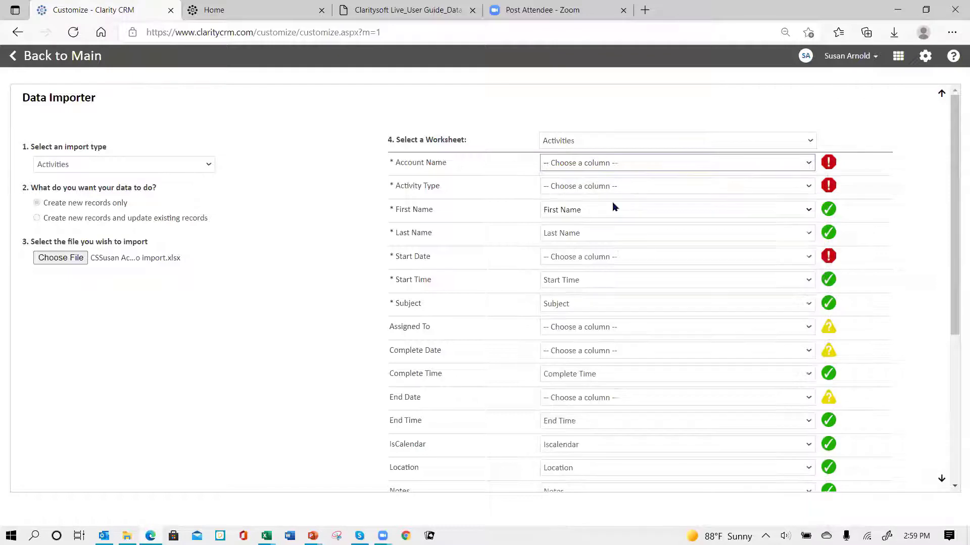
{"action": "left_click", "coordinate": [630, 186]}
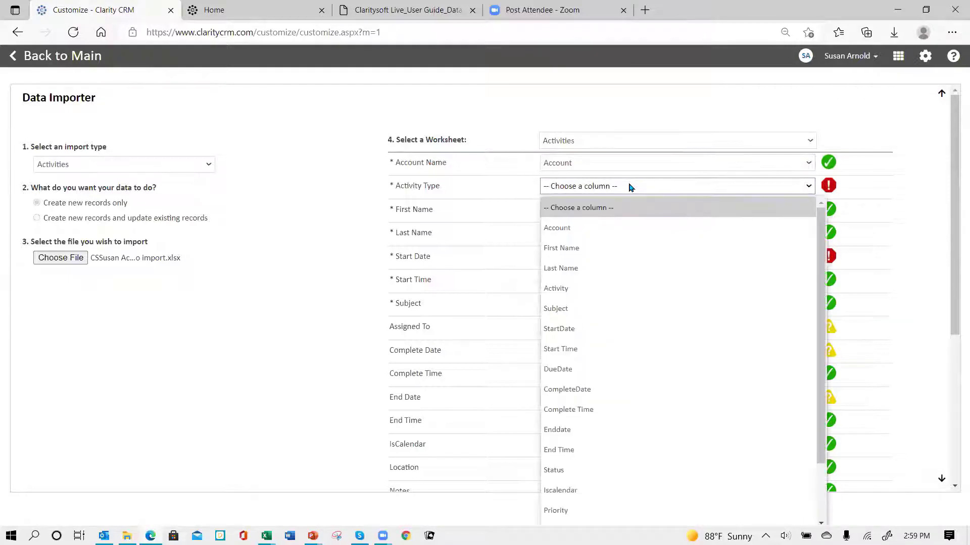
{"action": "left_click", "coordinate": [614, 288]}
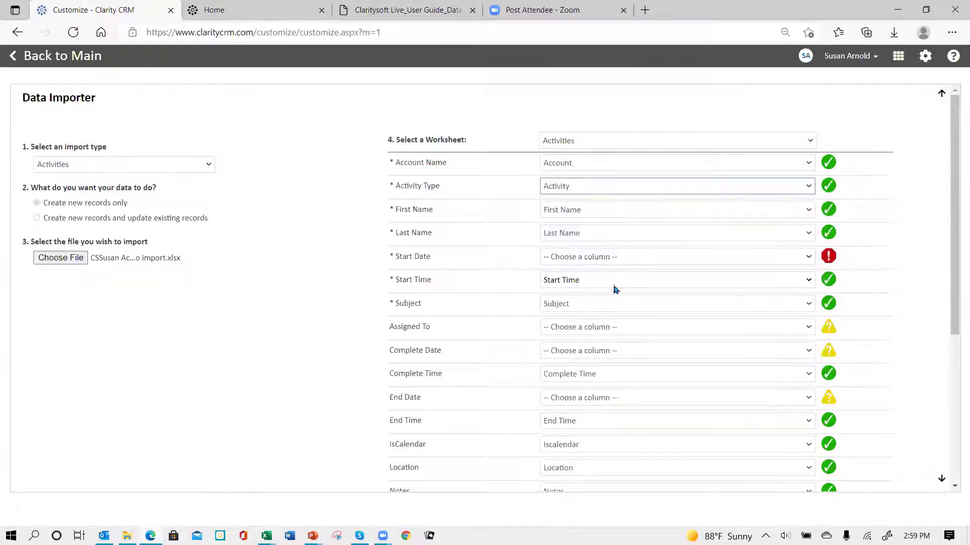
{"action": "left_click", "coordinate": [609, 258]}
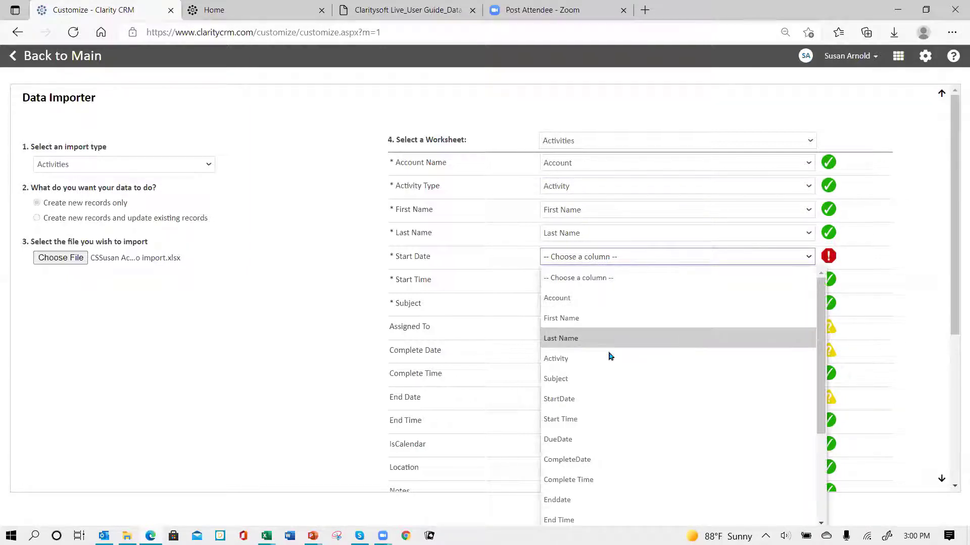
{"action": "left_click", "coordinate": [598, 400]}
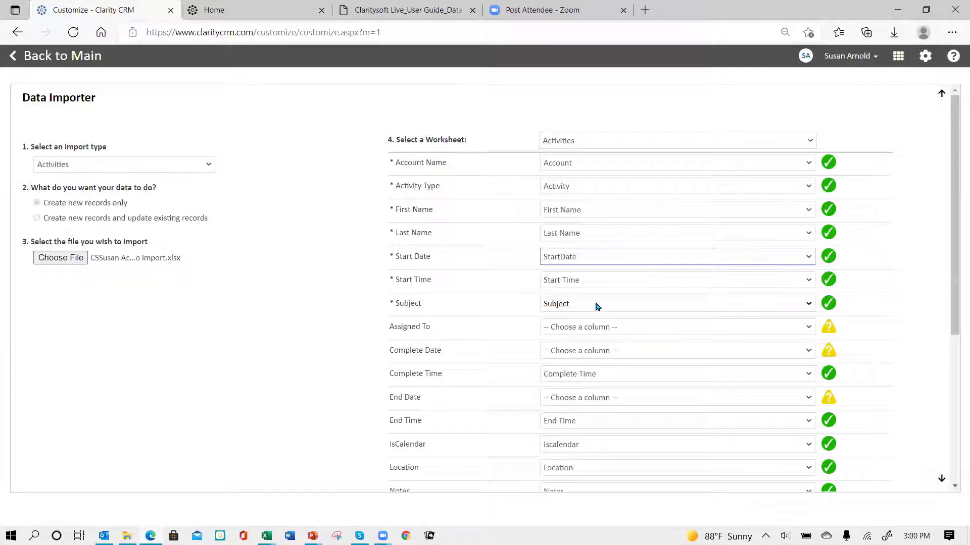
- Map the Assigned To field to AssignedTo and the Complete Date field to CompleteDate
{"action": "left_click", "coordinate": [612, 330]}
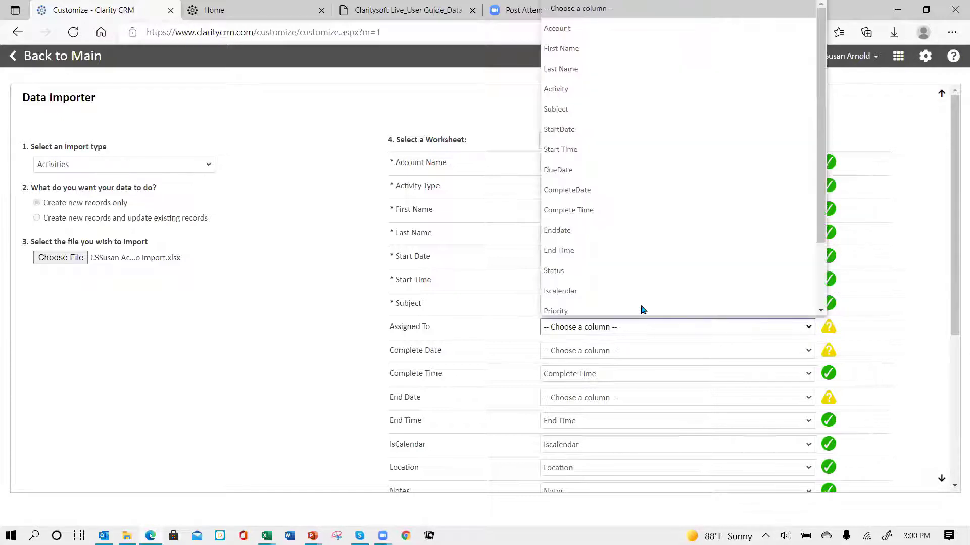
{"action": "scroll", "coordinate": [638, 277], "scroll_direction": "down", "scroll_amount": 2}
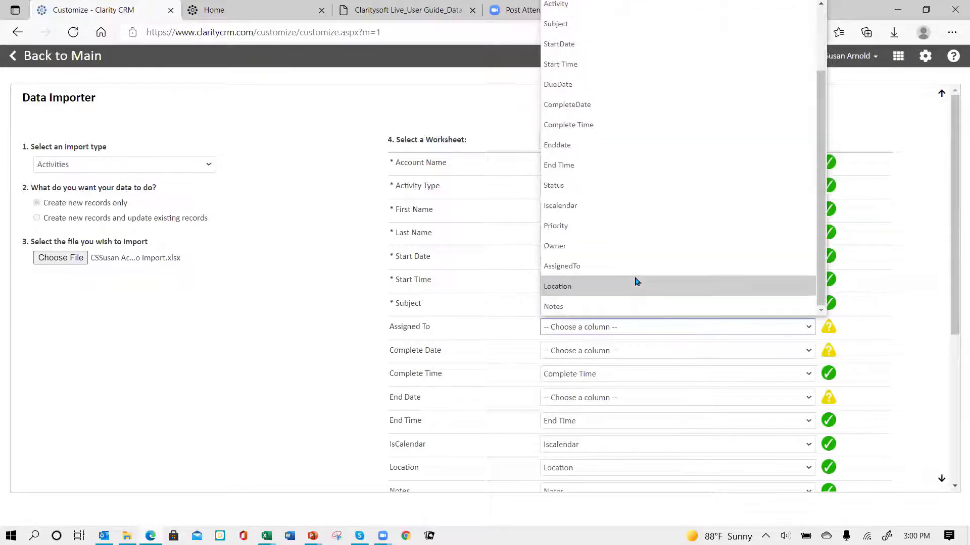
{"action": "left_click", "coordinate": [597, 267]}
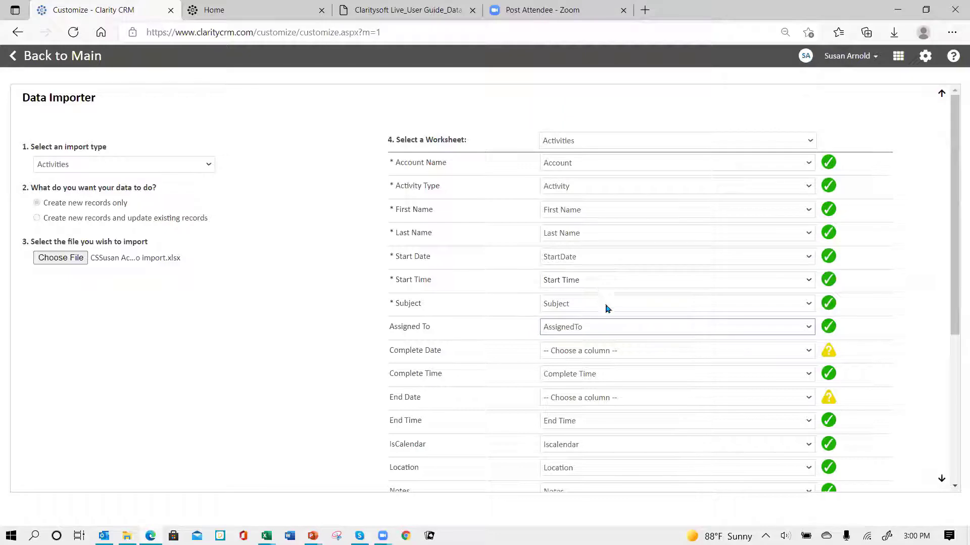
{"action": "left_click", "coordinate": [599, 352]}
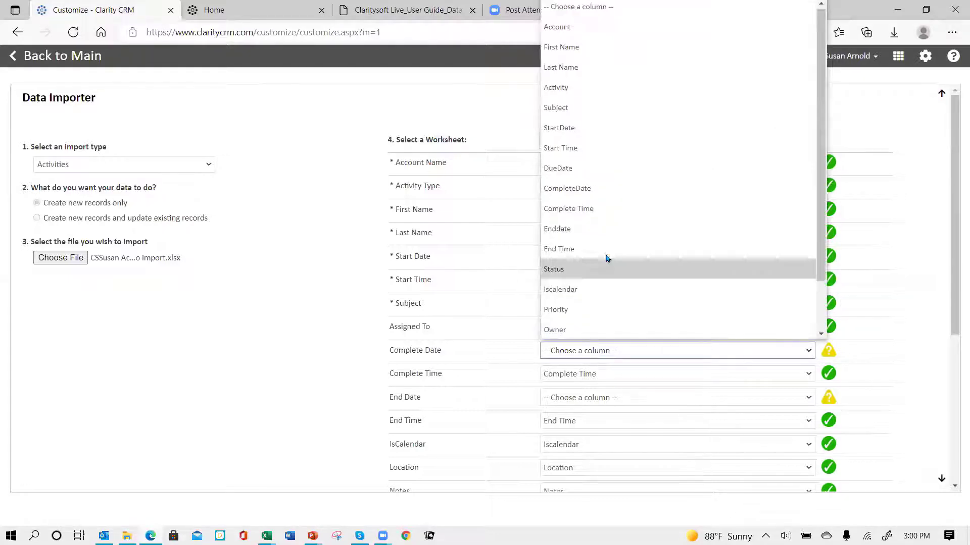
{"action": "left_click", "coordinate": [589, 189]}
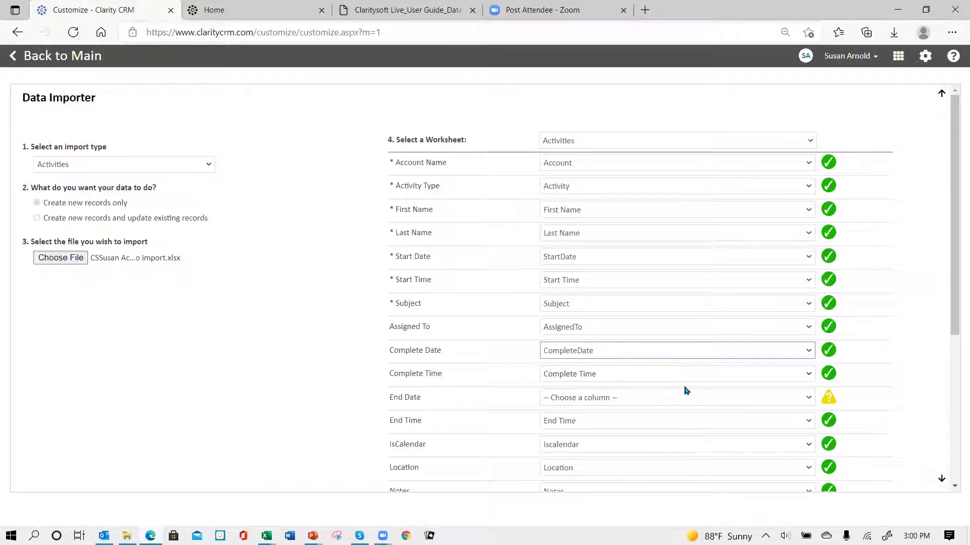
- Clear the column mapping of the End Time field so that no column is chosen
{"action": "scroll", "coordinate": [682, 389], "scroll_direction": "down", "scroll_amount": 3}
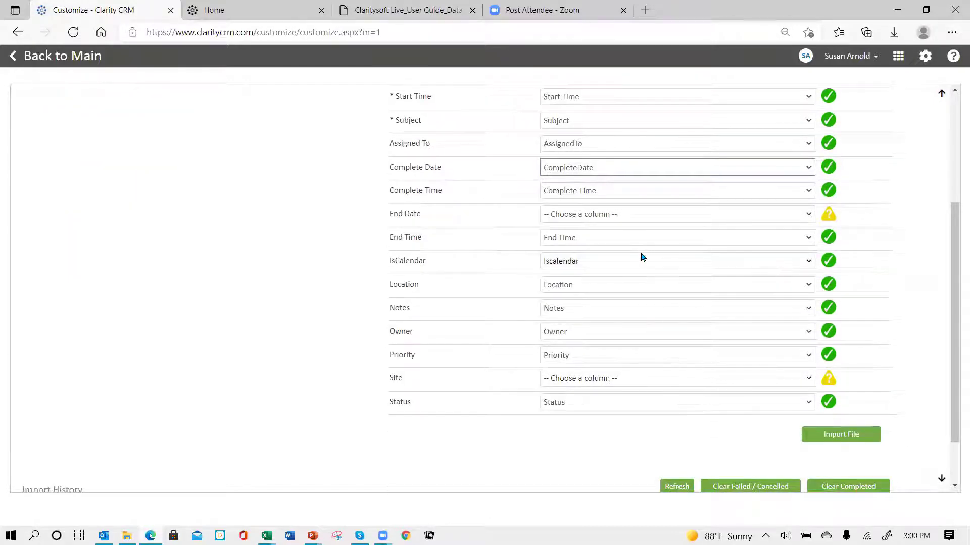
{"action": "left_click", "coordinate": [566, 242]}
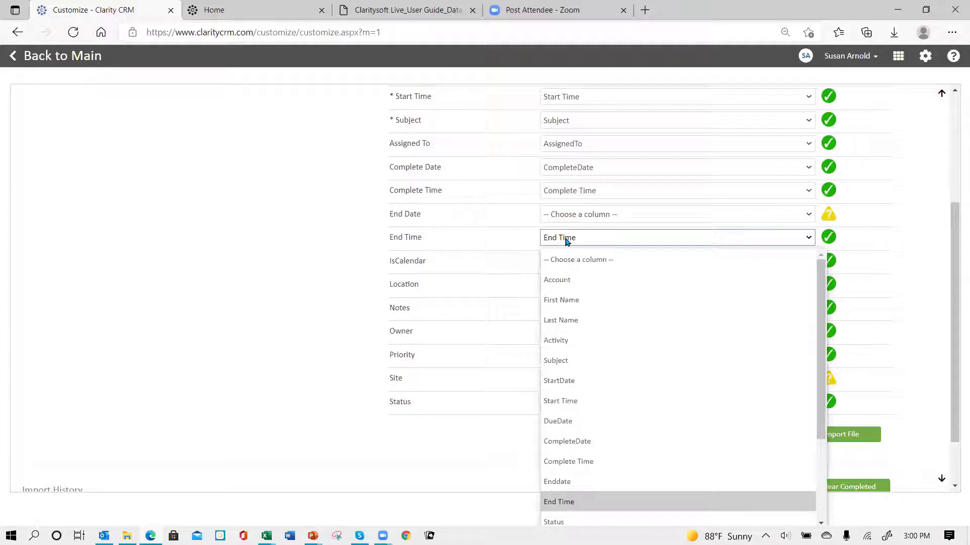
{"action": "left_click", "coordinate": [608, 260]}
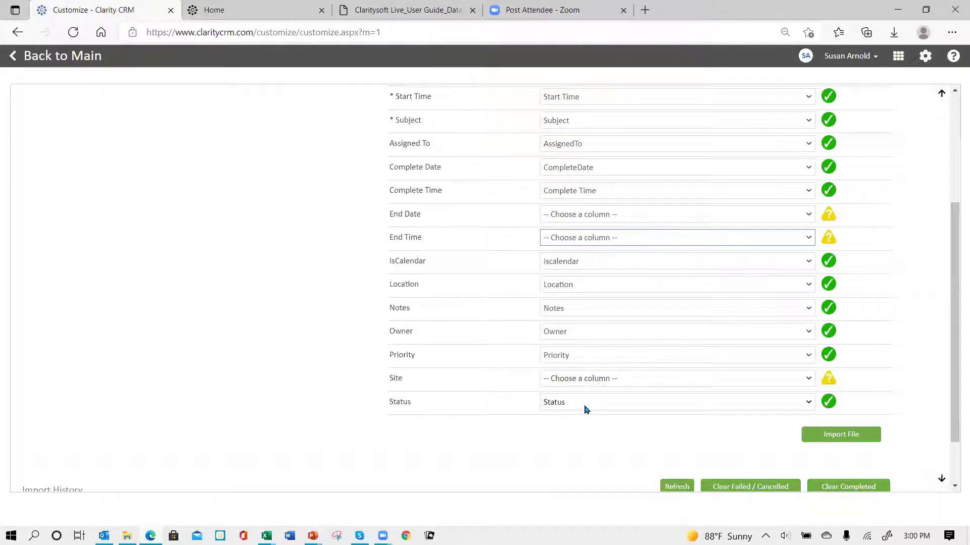
- Submit the activities file for import and acknowledge the submission message
{"action": "left_click", "coordinate": [841, 435]}
{"action": "left_click", "coordinate": [512, 321]}
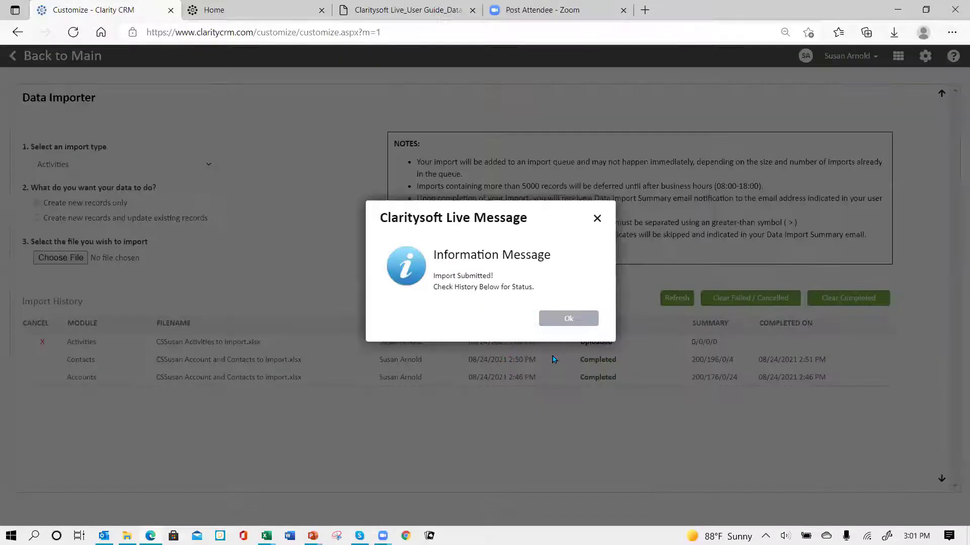
{"action": "left_click", "coordinate": [575, 319]}
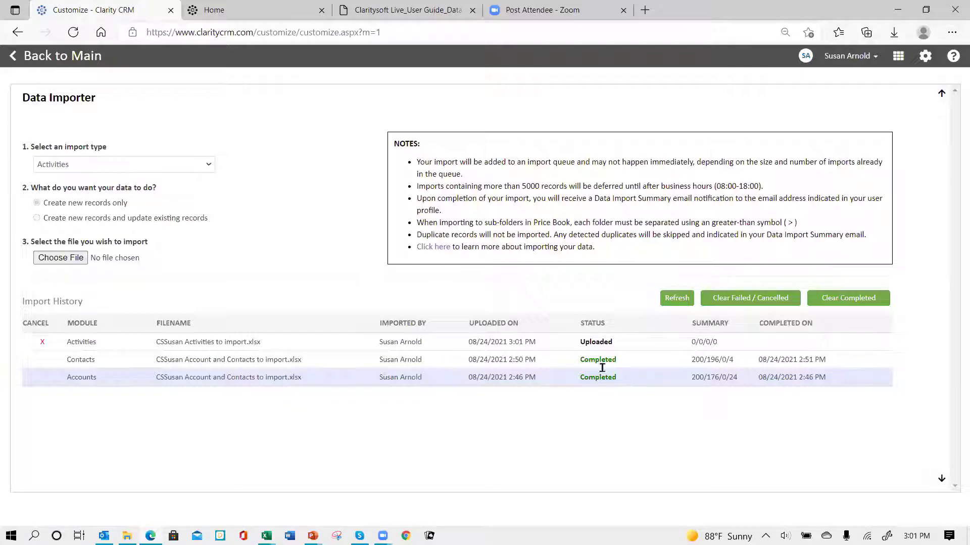
- Leave the Data Importer and open the first 1 800 Cupcake contact record from the contacts list
{"action": "left_click", "coordinate": [13, 58]}
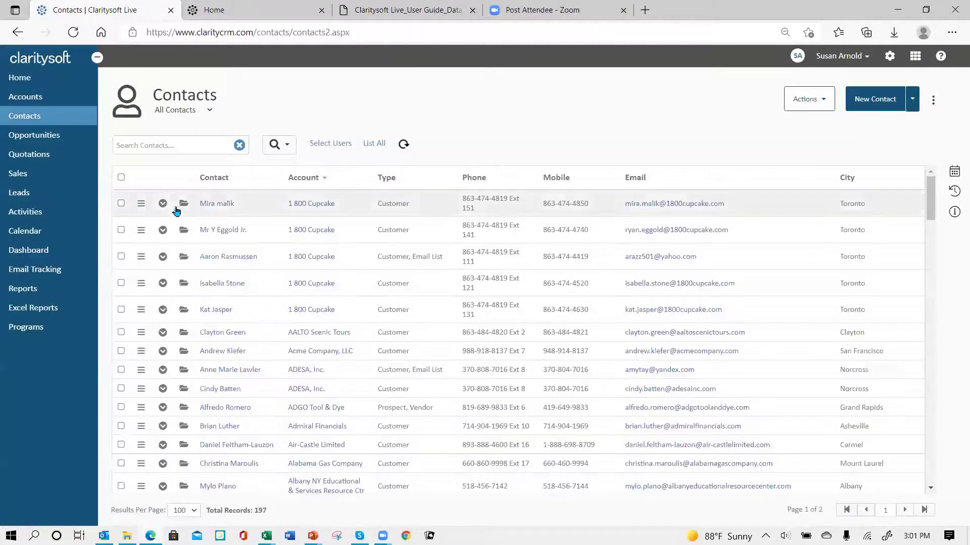
{"action": "left_click", "coordinate": [183, 207]}
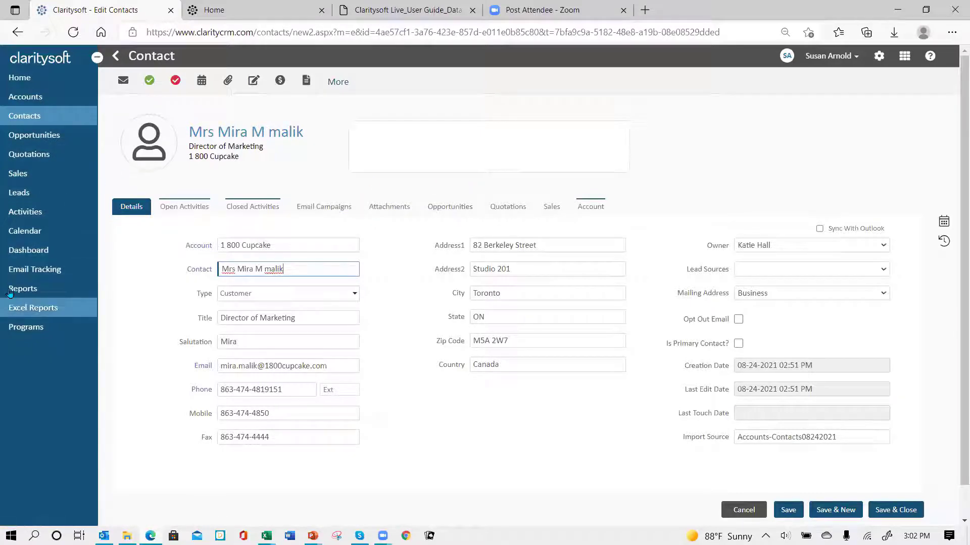
- Unselect the only chosen user in the activities list's user filter to list everyone's activities, and close the import report email
{"action": "left_click", "coordinate": [19, 215]}
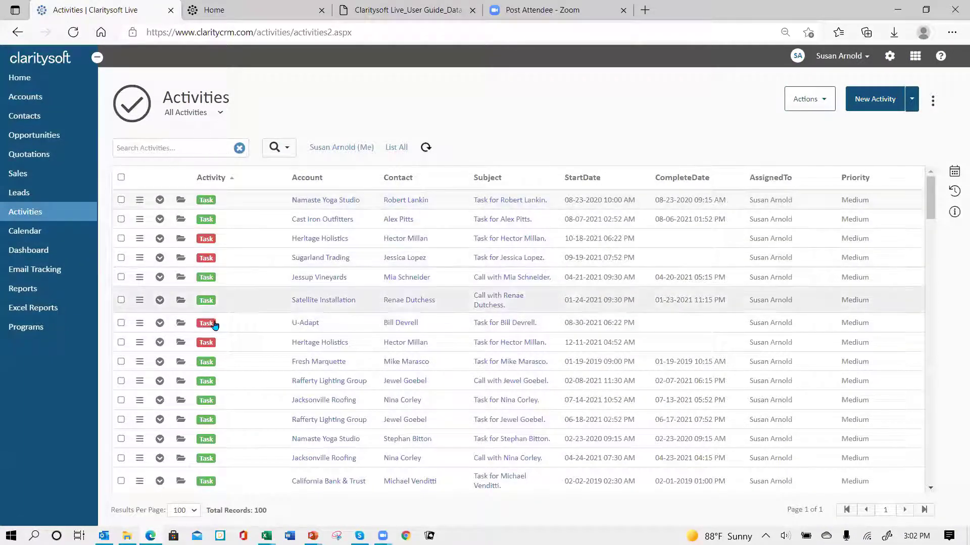
{"action": "left_click", "coordinate": [345, 150]}
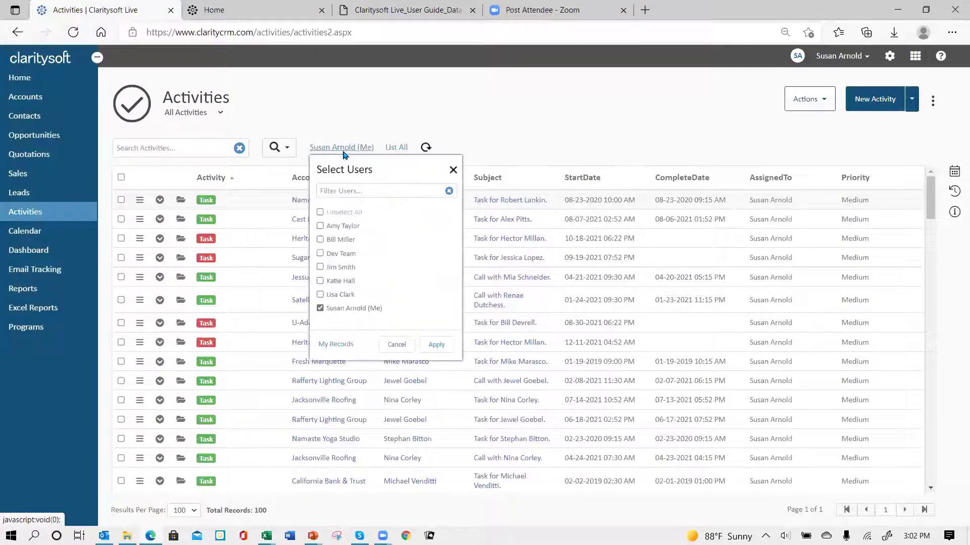
{"action": "left_click", "coordinate": [320, 308]}
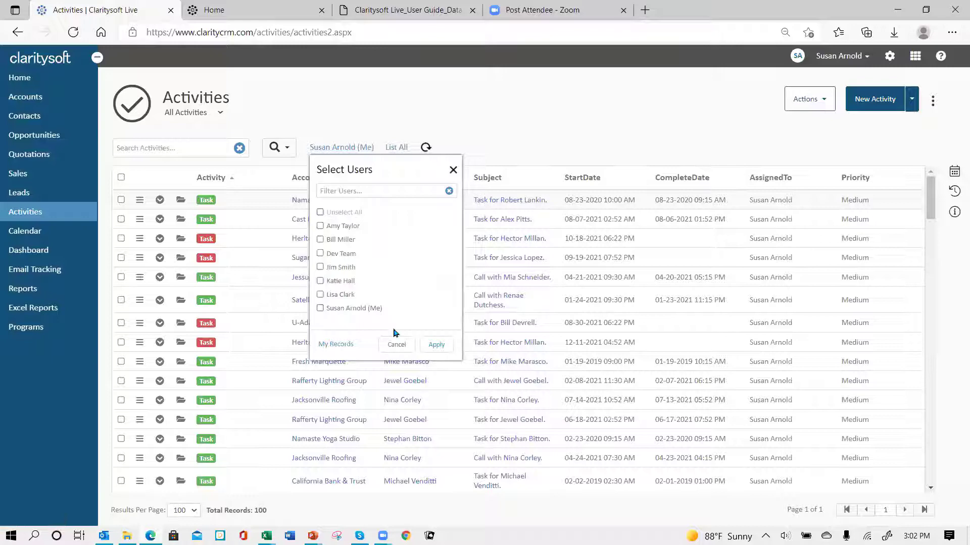
{"action": "left_click", "coordinate": [436, 346]}
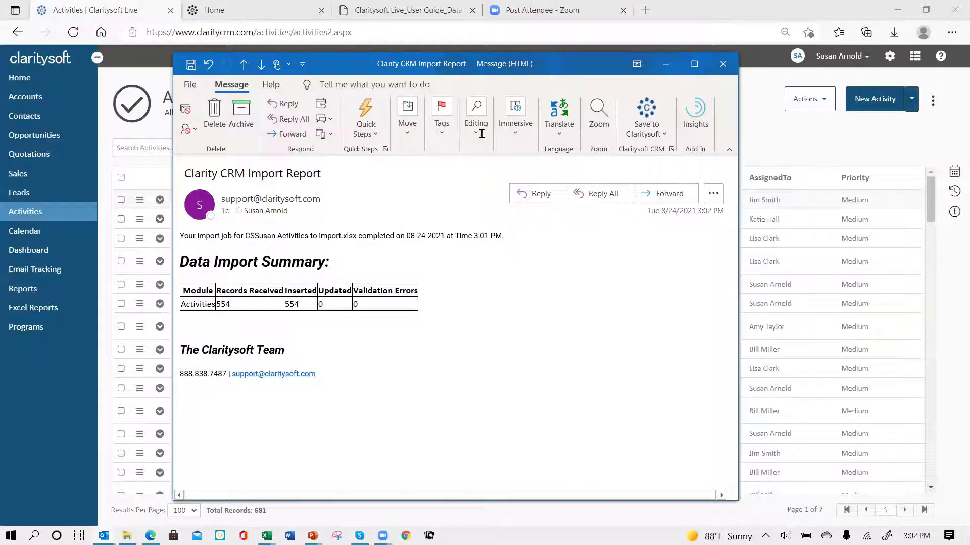
{"action": "left_click", "coordinate": [724, 71]}
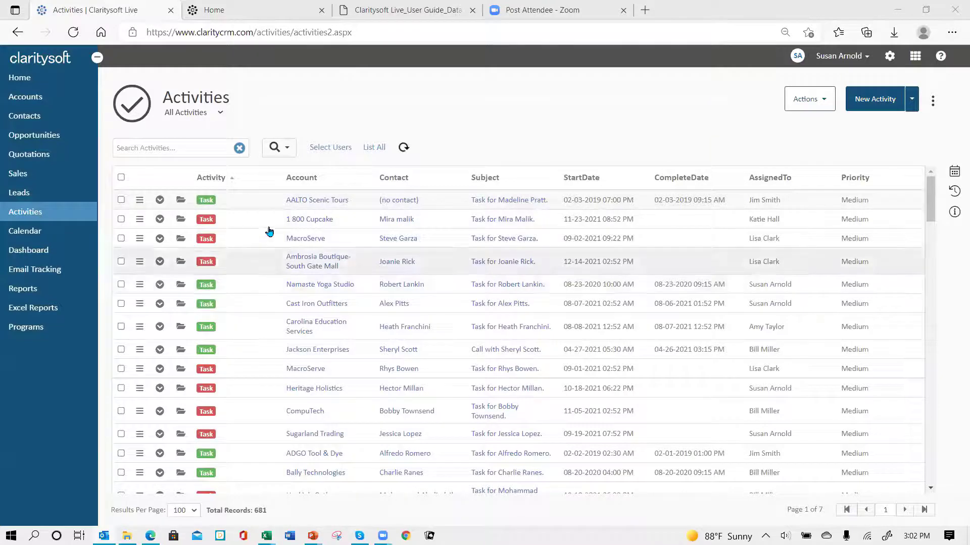
- View the Today's Activities list followed by the Completed Activities list to check the imported records
{"action": "left_click", "coordinate": [220, 114]}
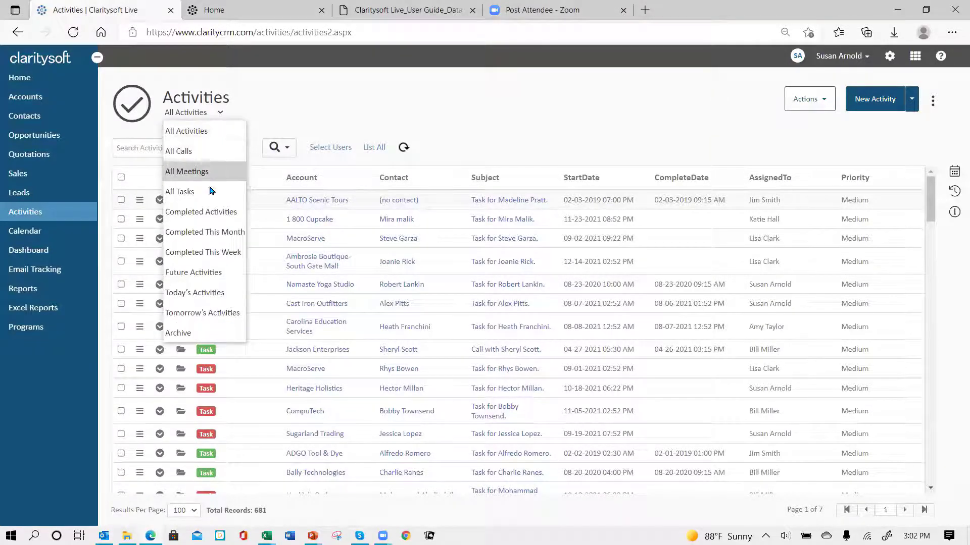
{"action": "left_click", "coordinate": [197, 296]}
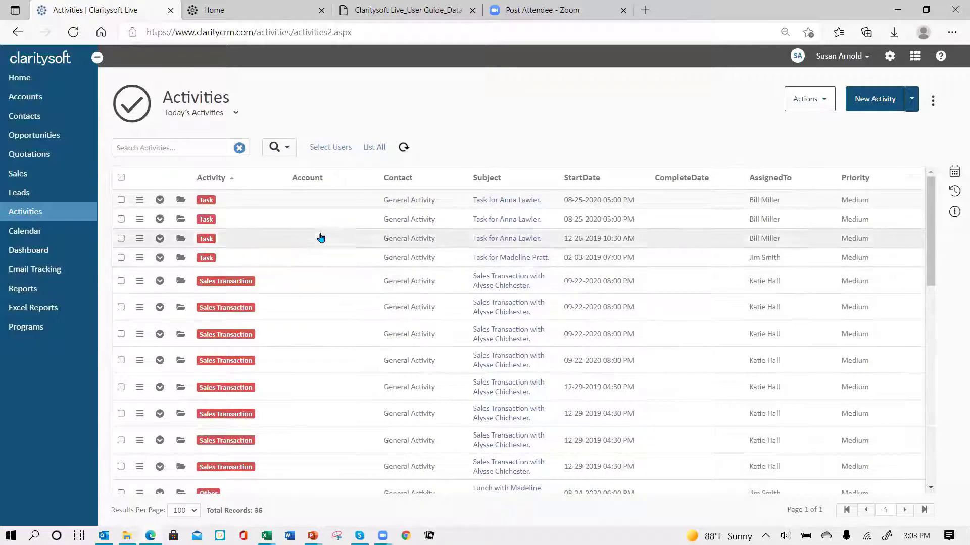
{"action": "left_click", "coordinate": [235, 114]}
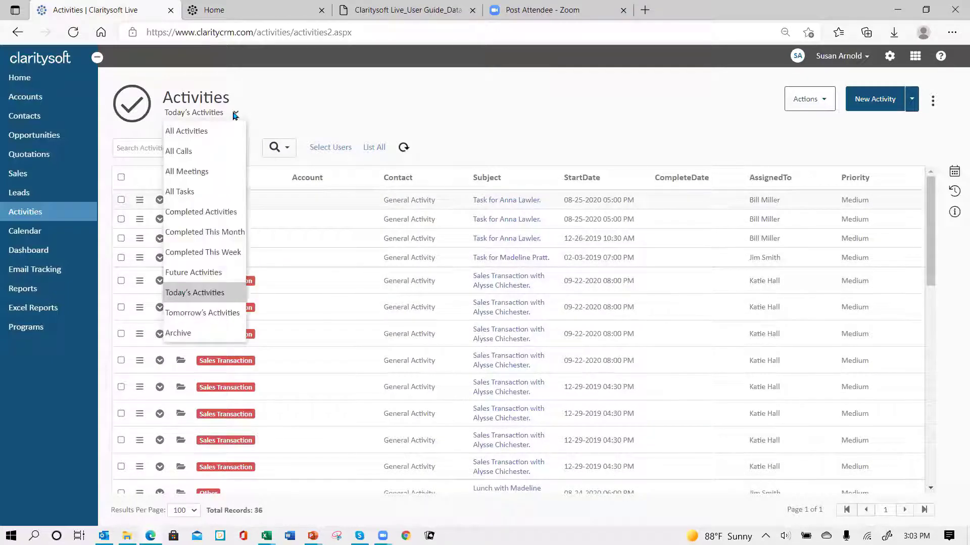
{"action": "left_click", "coordinate": [202, 213]}
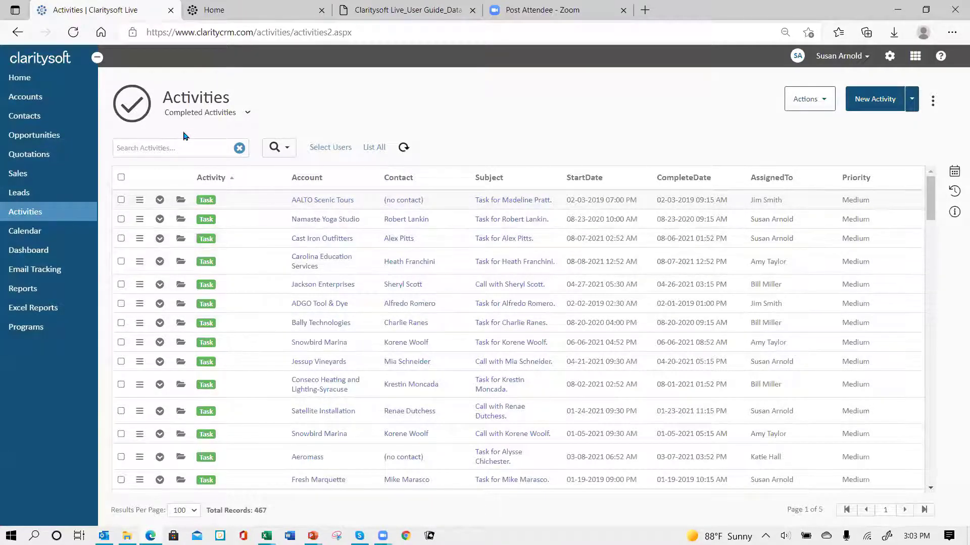
- Switch from the completed activities back to Today's Activities, and view the Tomorrow's Activities list
{"action": "left_click", "coordinate": [248, 114]}
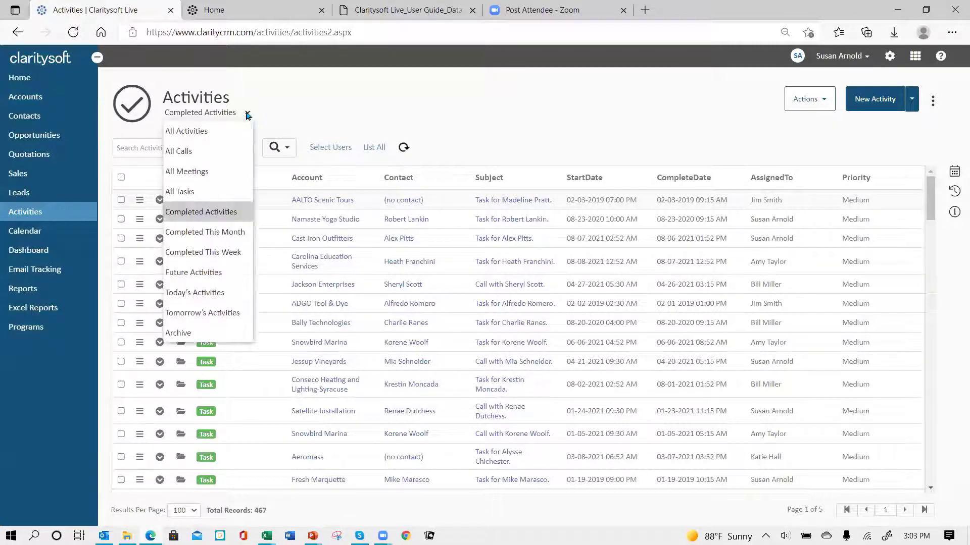
{"action": "left_click", "coordinate": [211, 294]}
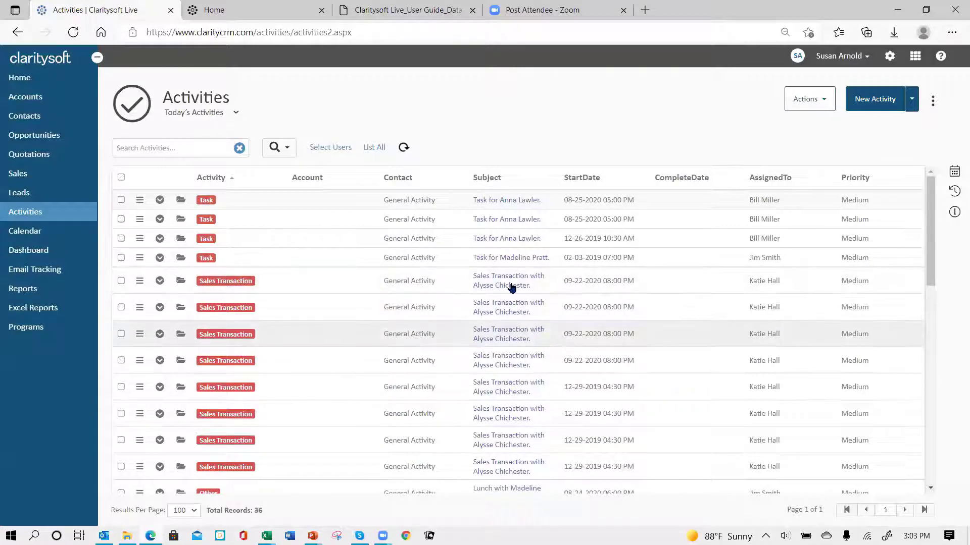
{"action": "left_click", "coordinate": [236, 114]}
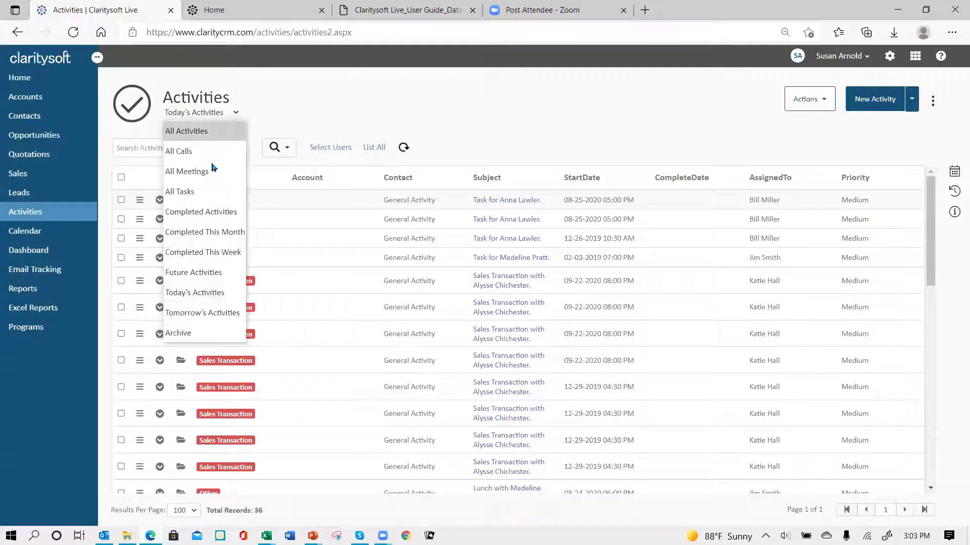
{"action": "left_click", "coordinate": [199, 314]}
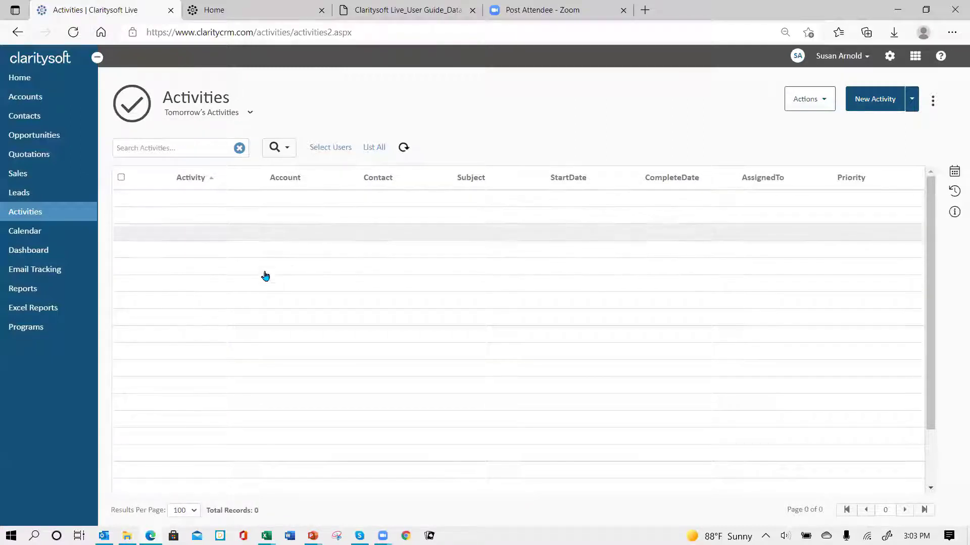
- Return to Today's Activities and sort the list by start date with the latest dates first
{"action": "left_click", "coordinate": [249, 113]}
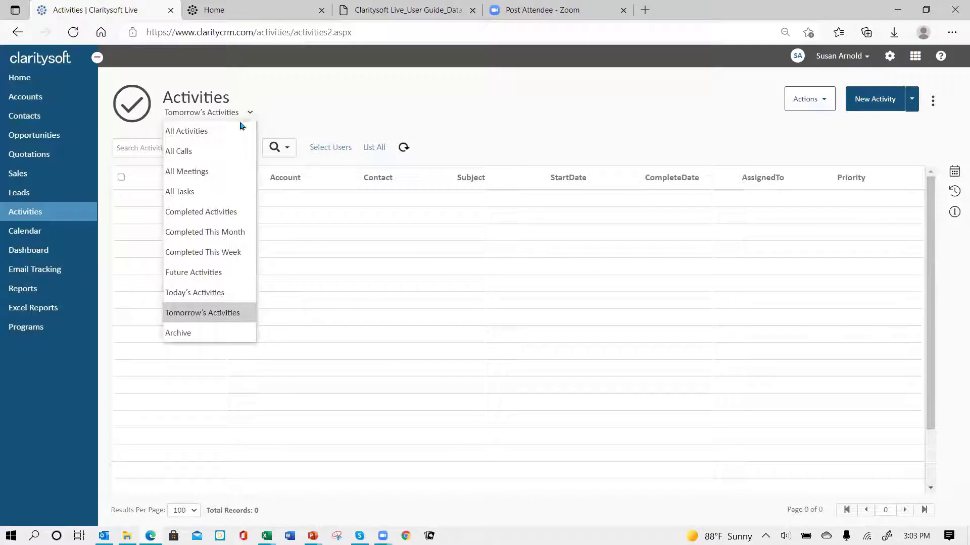
{"action": "left_click", "coordinate": [216, 293]}
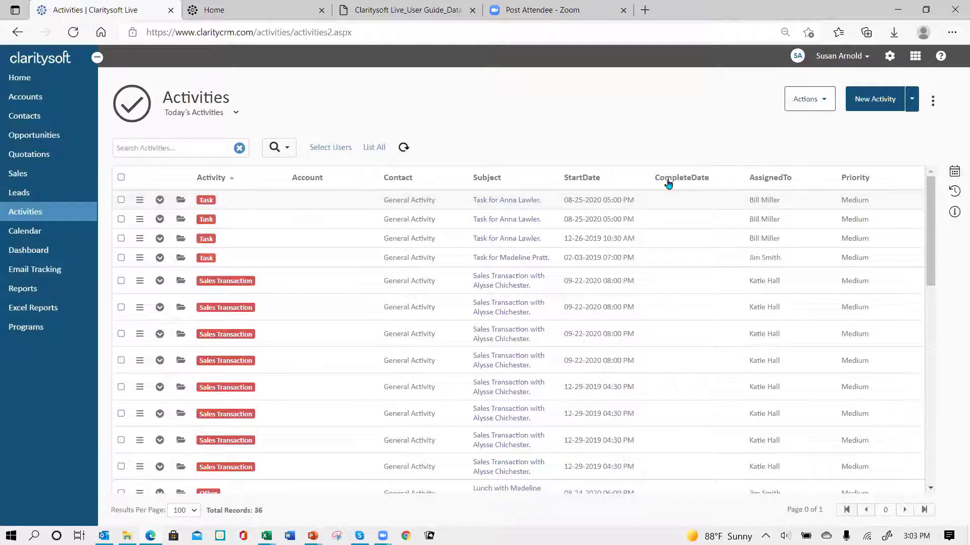
{"action": "left_click", "coordinate": [586, 178]}
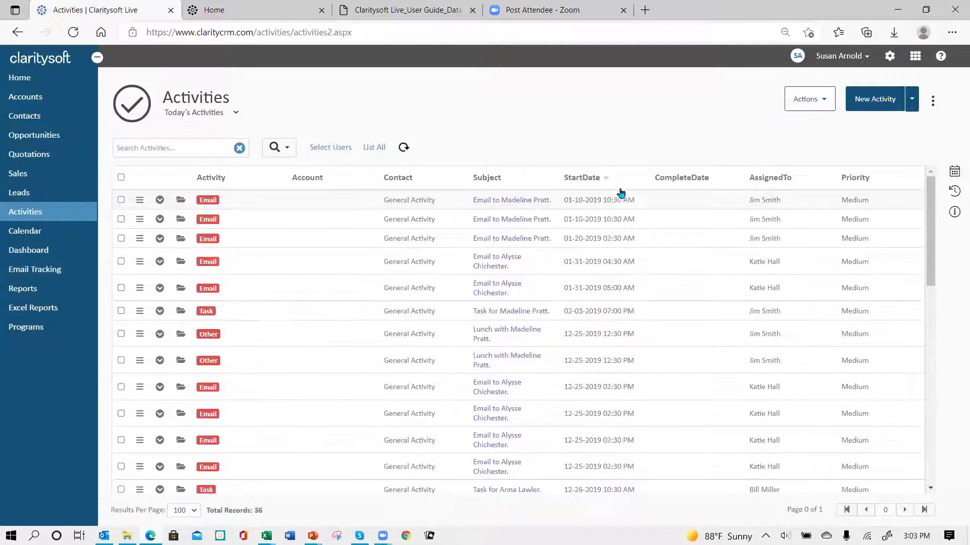
{"action": "left_click", "coordinate": [585, 179]}
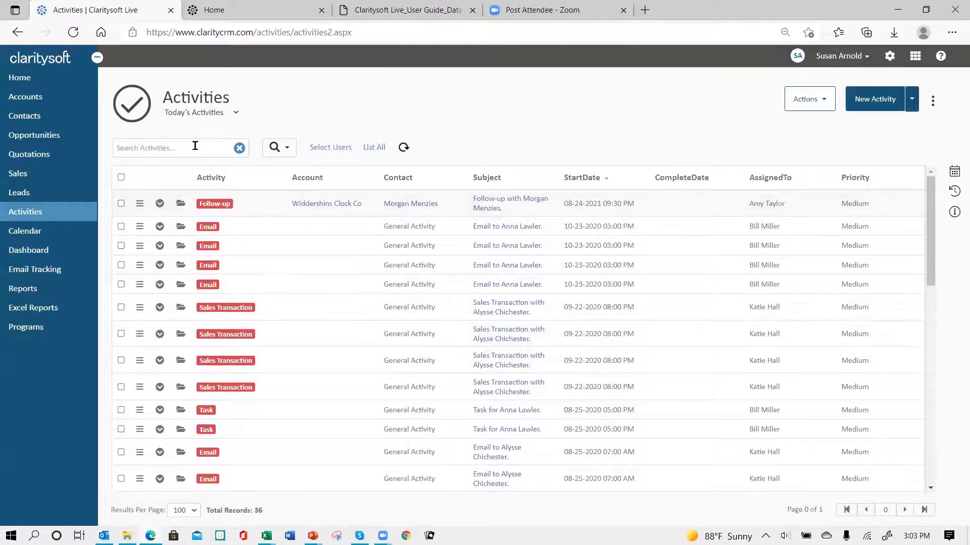
- Show Future Activities sorted by start date with the earliest first, and look through the listed records
{"action": "left_click", "coordinate": [238, 113]}
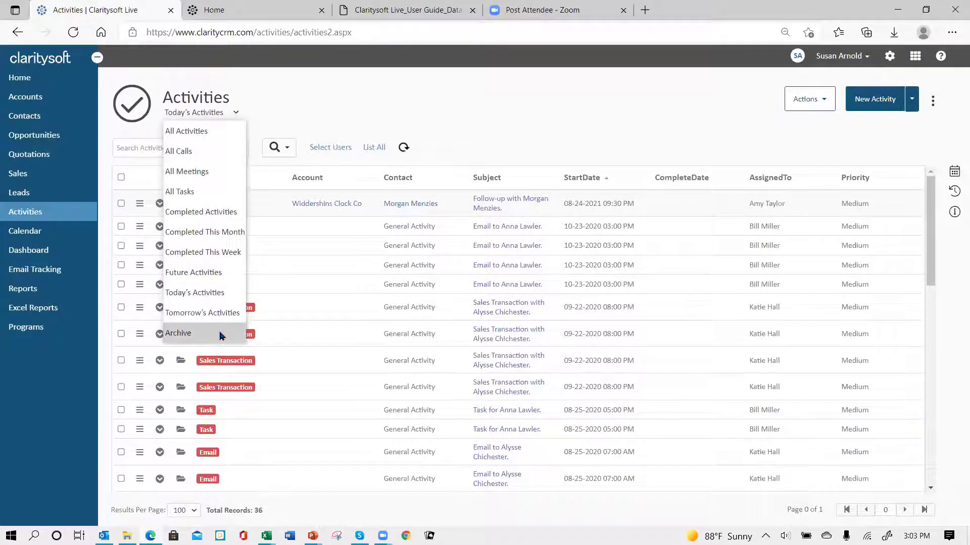
{"action": "left_click", "coordinate": [215, 273]}
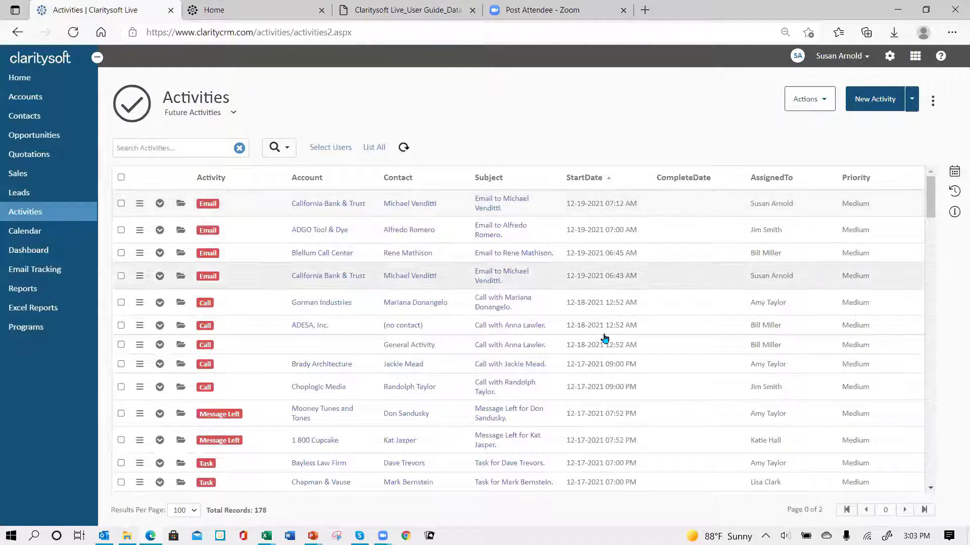
{"action": "left_click", "coordinate": [581, 184]}
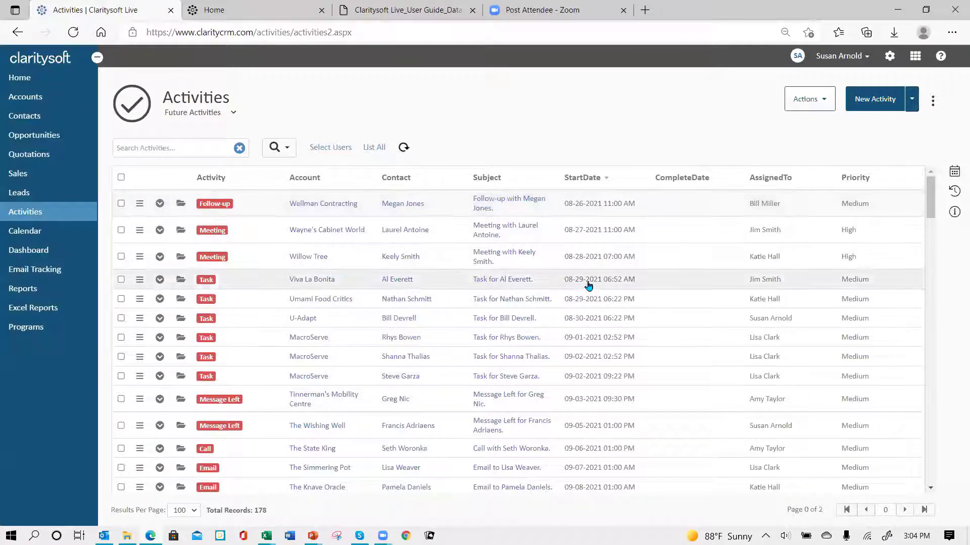
{"action": "scroll", "coordinate": [585, 405], "scroll_direction": "down", "scroll_amount": 15}
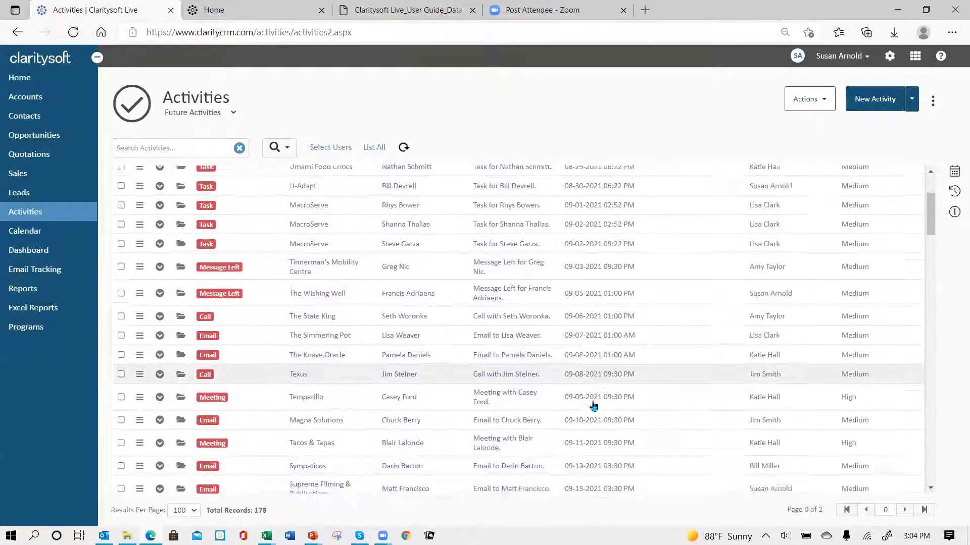
{"action": "scroll", "coordinate": [594, 405], "scroll_direction": "down", "scroll_amount": 15}
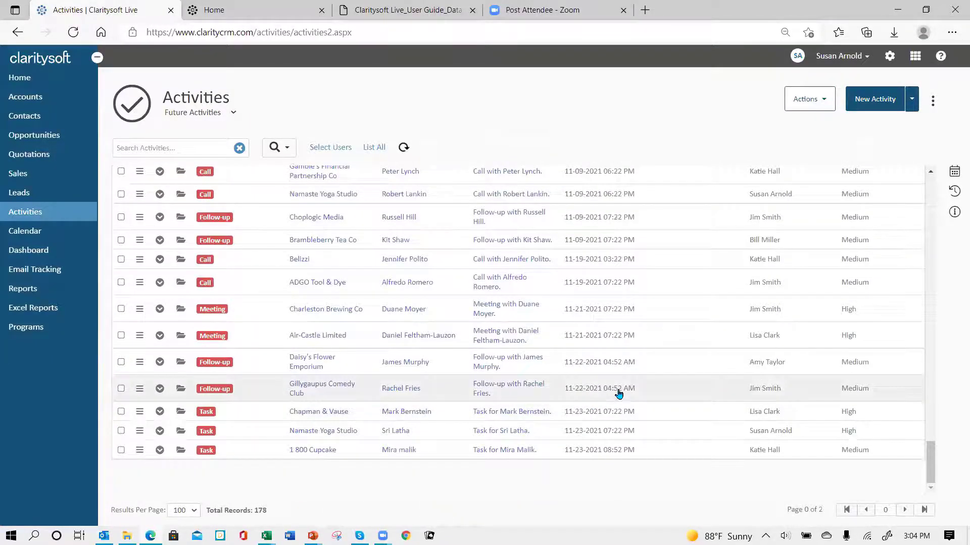
{"action": "scroll", "coordinate": [601, 402], "scroll_direction": "up", "scroll_amount": 15}
{"action": "scroll", "coordinate": [619, 394], "scroll_direction": "up", "scroll_amount": 10}
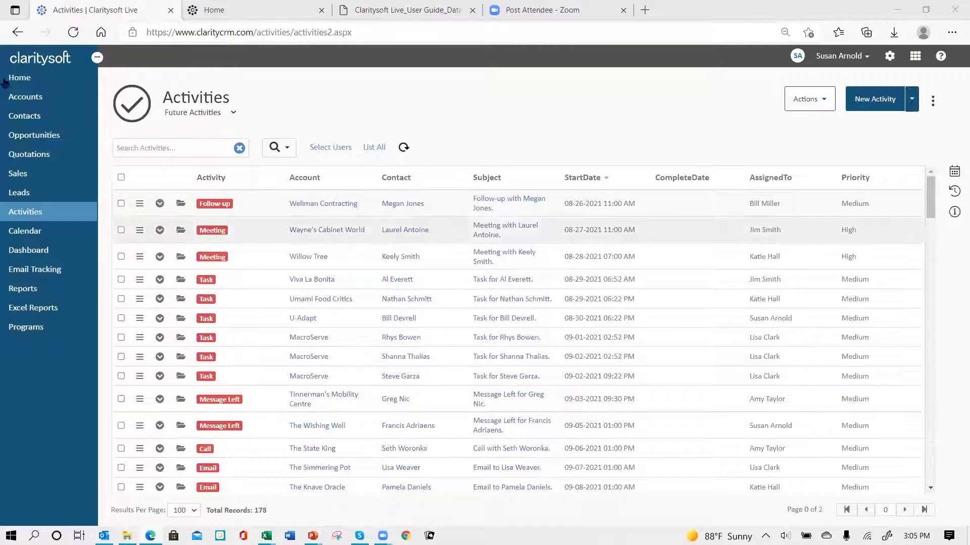
- Run an advanced search in the accounts list for records whose Import Source contains "accounts"
{"action": "left_click", "coordinate": [24, 117]}
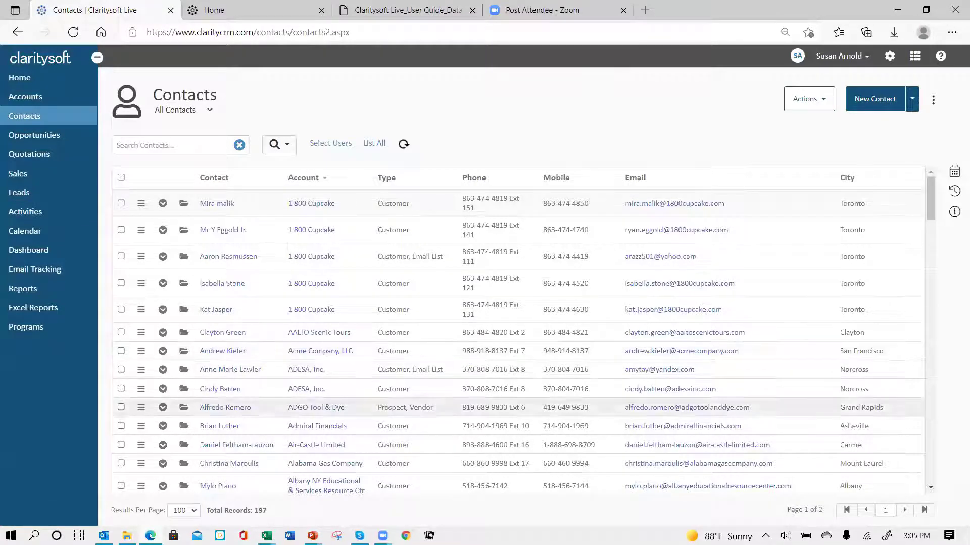
{"action": "left_click", "coordinate": [32, 102]}
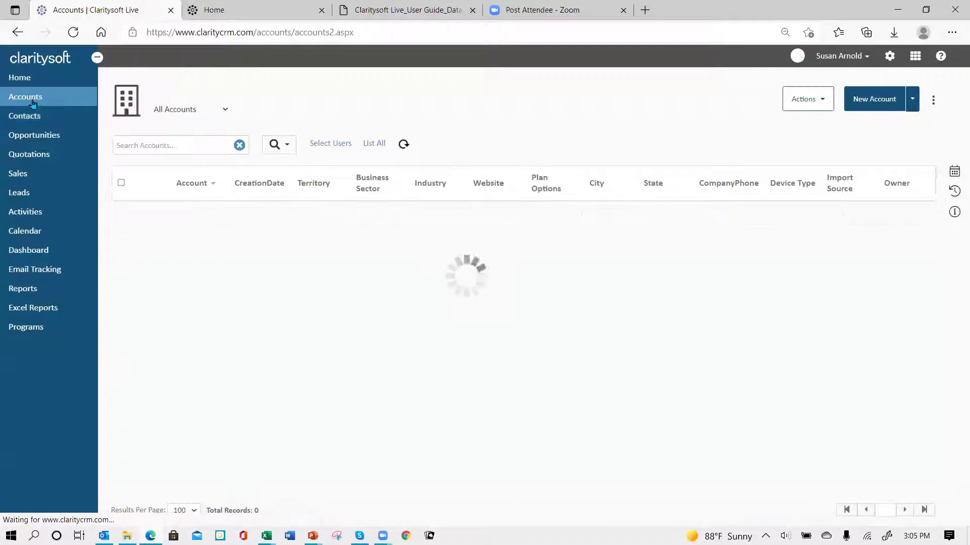
{"action": "left_click", "coordinate": [289, 146]}
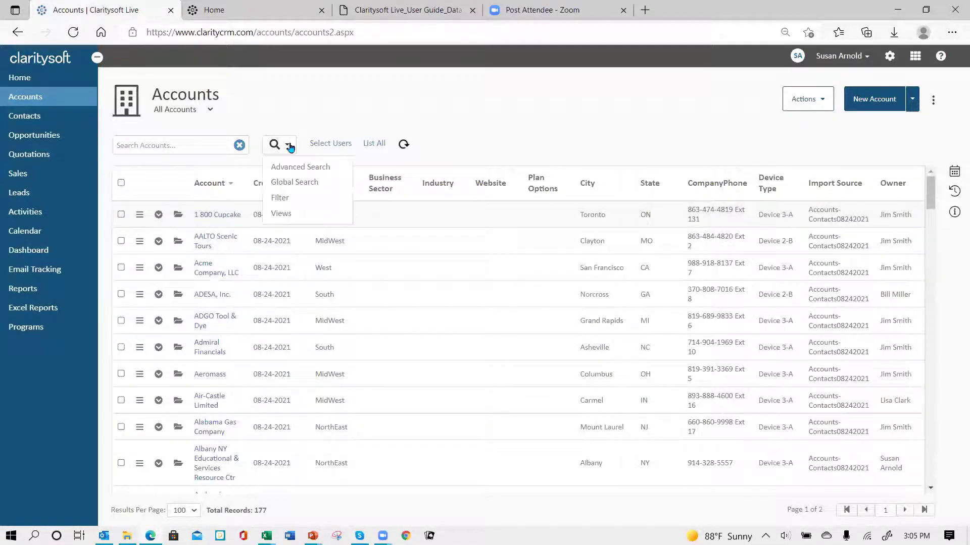
{"action": "left_click", "coordinate": [300, 172]}
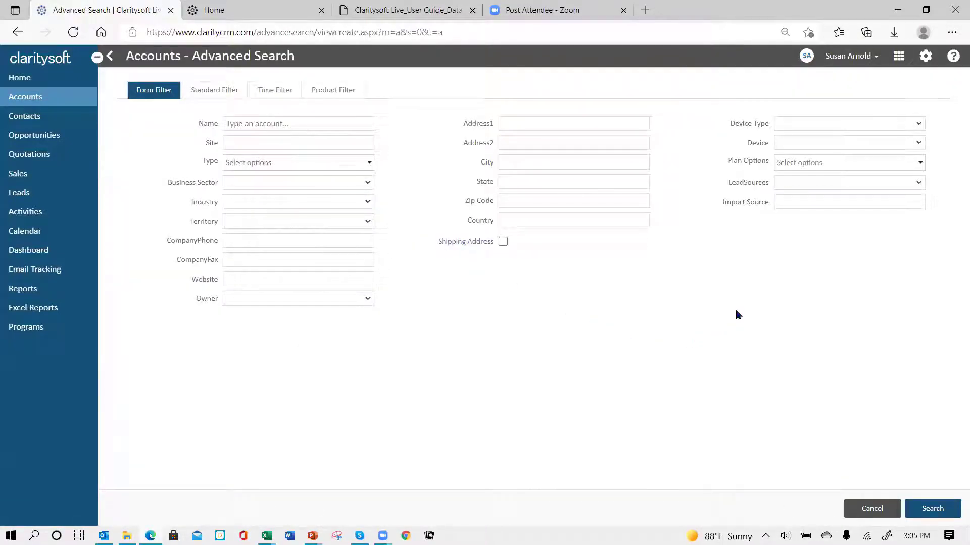
{"action": "left_click", "coordinate": [797, 202]}
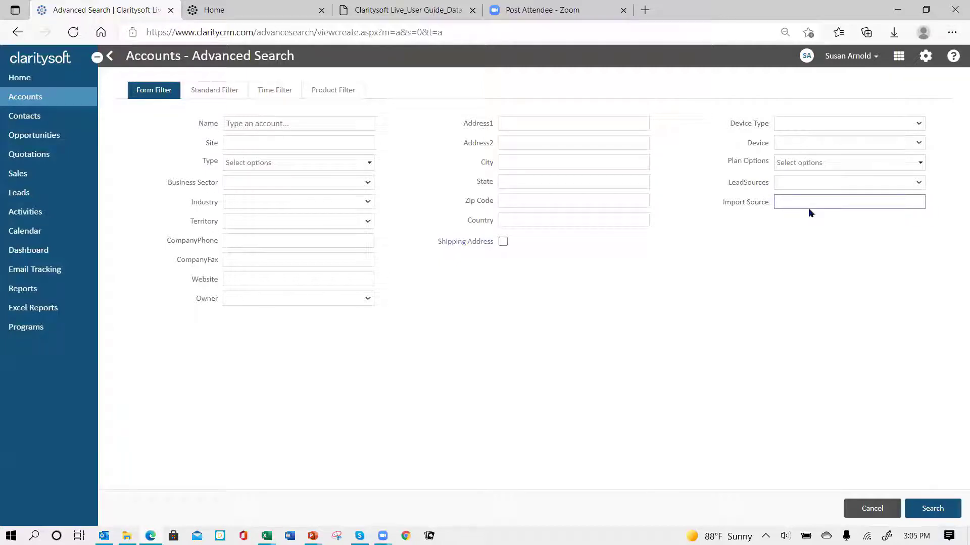
{"action": "type", "text": "accouon"}
{"action": "key", "text": "BackSpace"}
{"action": "key", "text": "BackSpace"}
{"action": "type", "text": "ts"}
{"action": "left_click", "coordinate": [921, 505]}
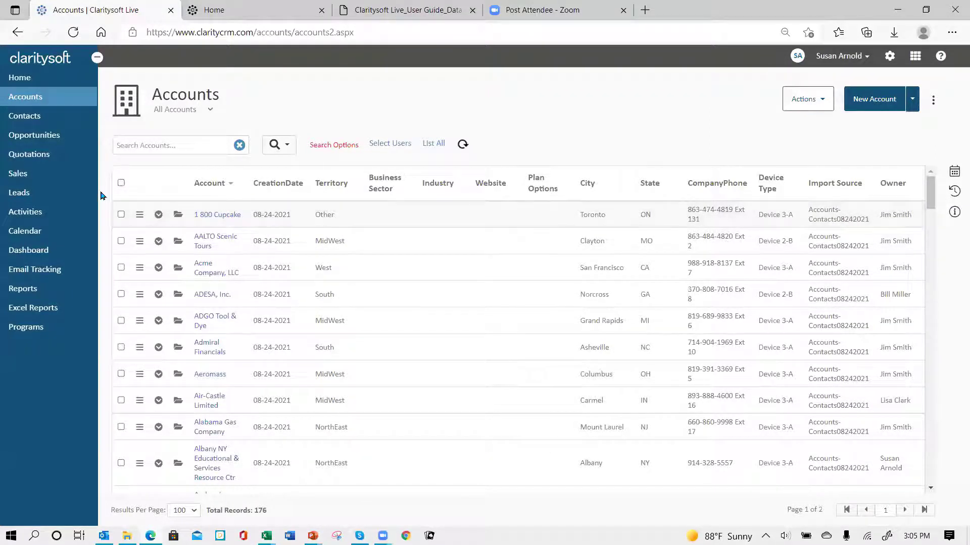
- Select the accounts found by the search, start deleting all filtered records, and decline the deletion confirmation
{"action": "left_click", "coordinate": [121, 183]}
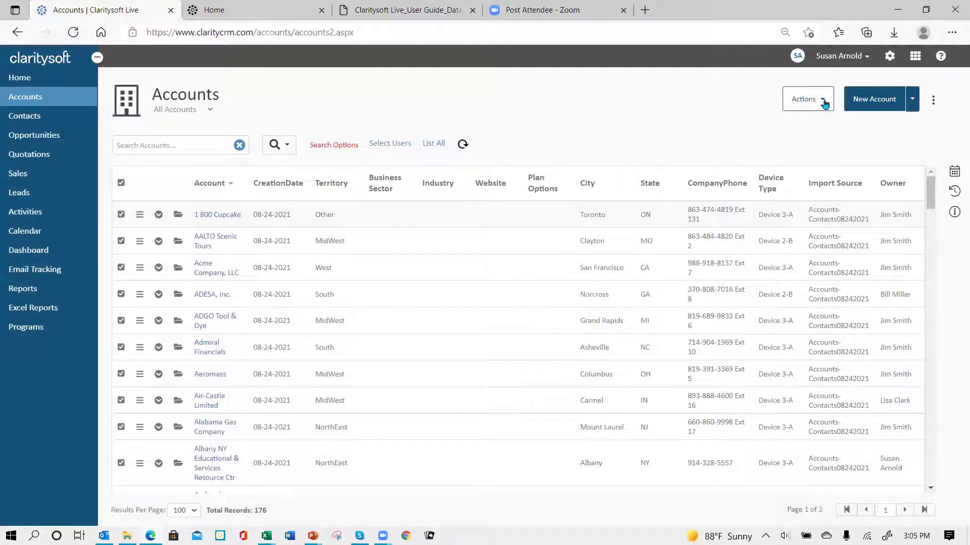
{"action": "left_click", "coordinate": [823, 101]}
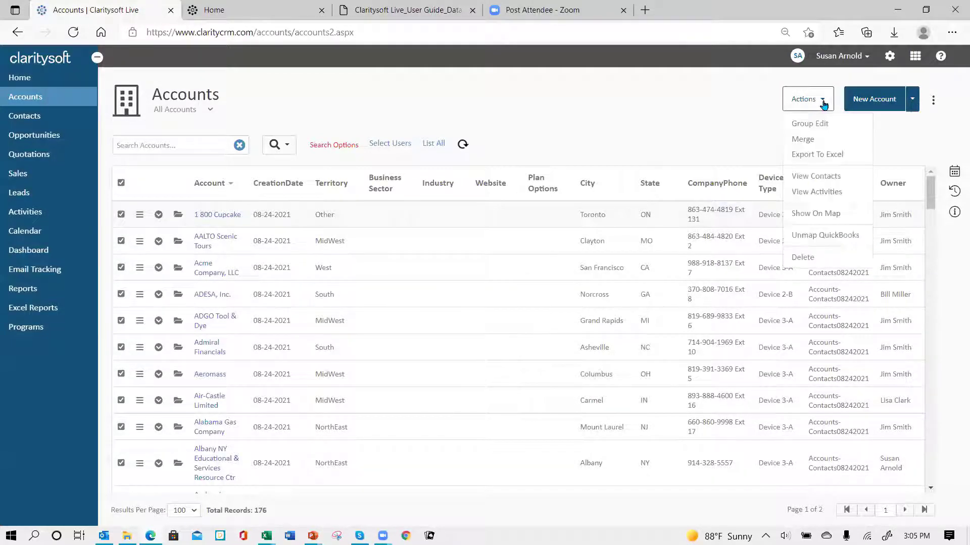
{"action": "left_click", "coordinate": [803, 257]}
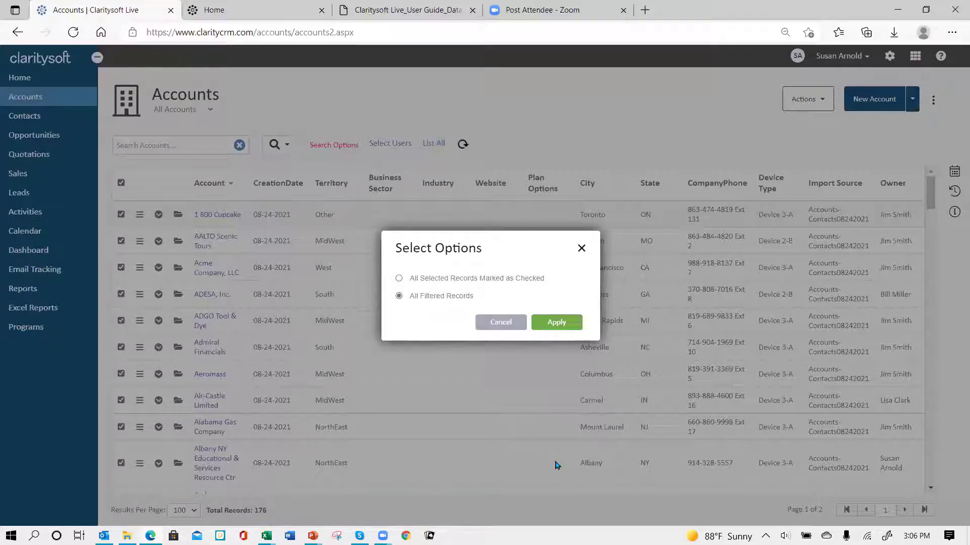
{"action": "left_click", "coordinate": [557, 322]}
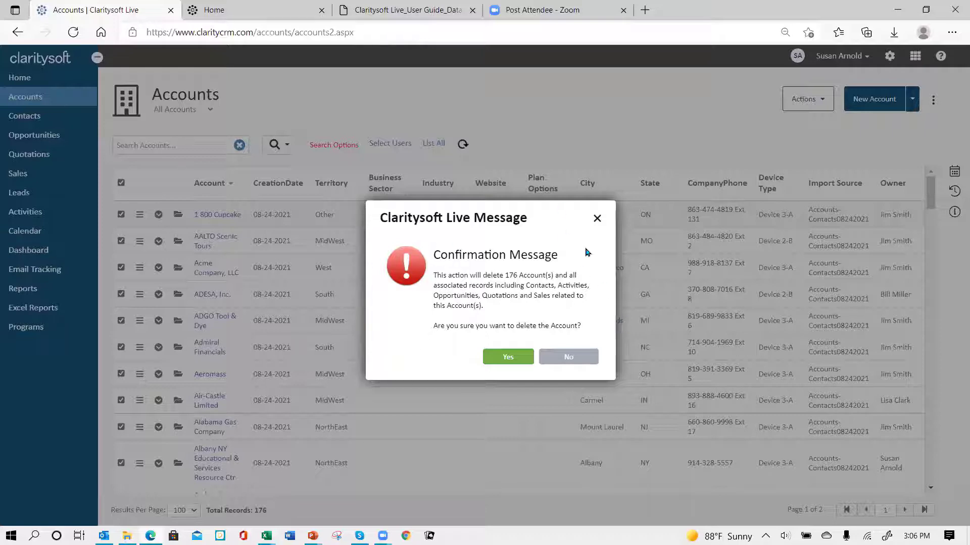
{"action": "left_click", "coordinate": [580, 358]}
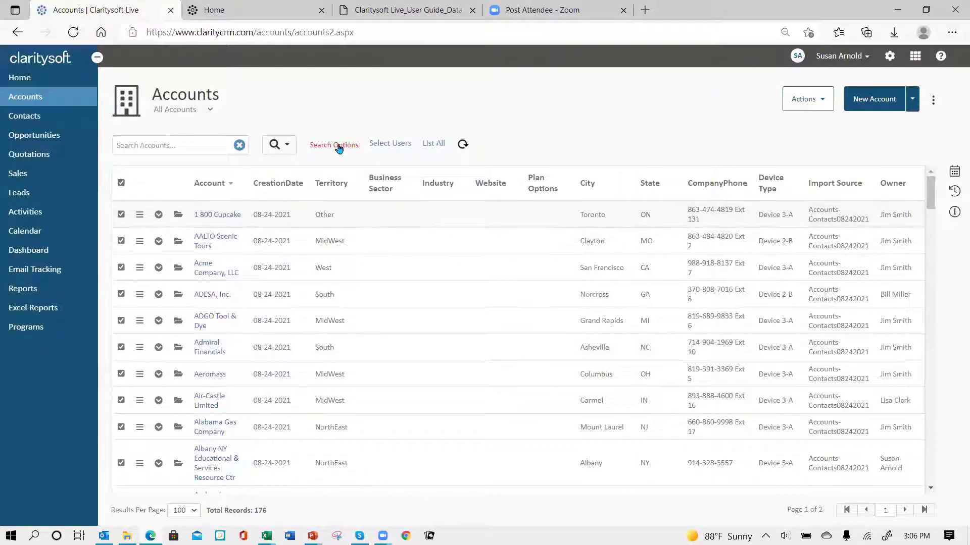
- Clear the advanced search from the accounts list and open the Data Importer
{"action": "mouse_move", "coordinate": [338, 148]}
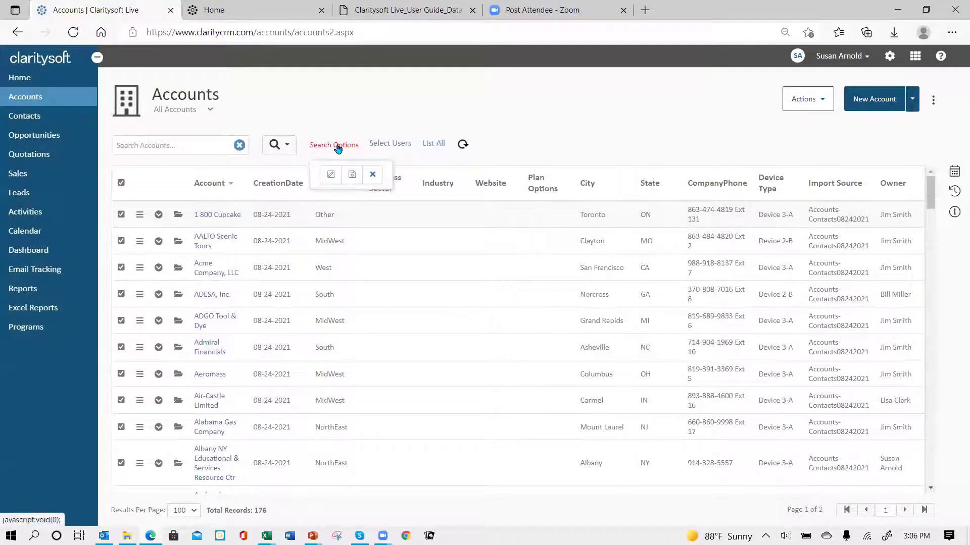
{"action": "left_click", "coordinate": [373, 177]}
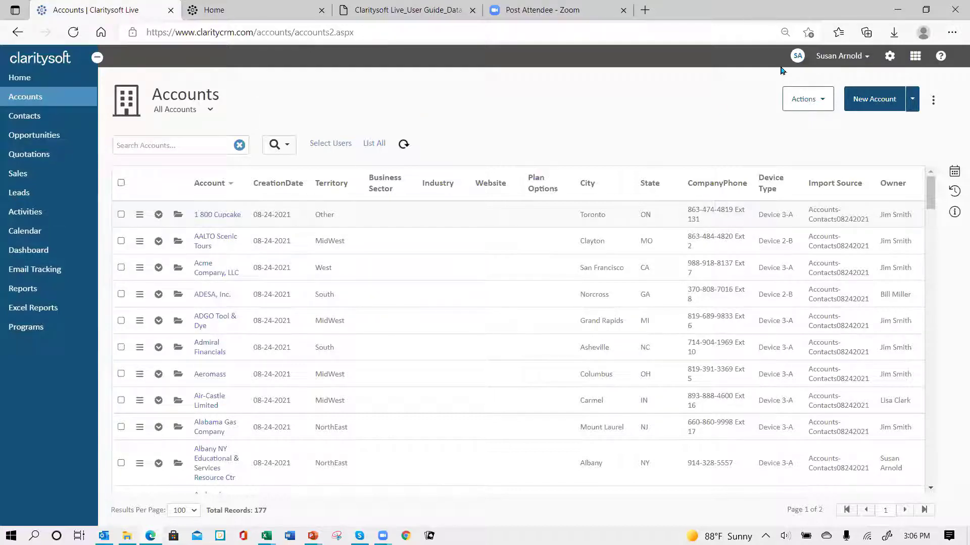
{"action": "left_click", "coordinate": [918, 59]}
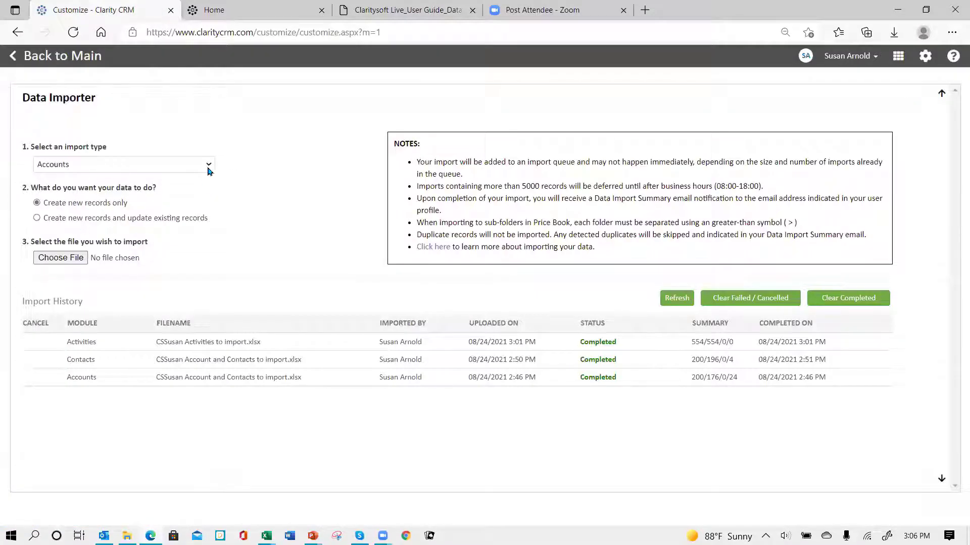
- Set the accounts import to create new records and update existing records, and load the file CSSusan Accounts to import.xlsx
{"action": "left_click", "coordinate": [36, 218]}
{"action": "left_click", "coordinate": [57, 259]}
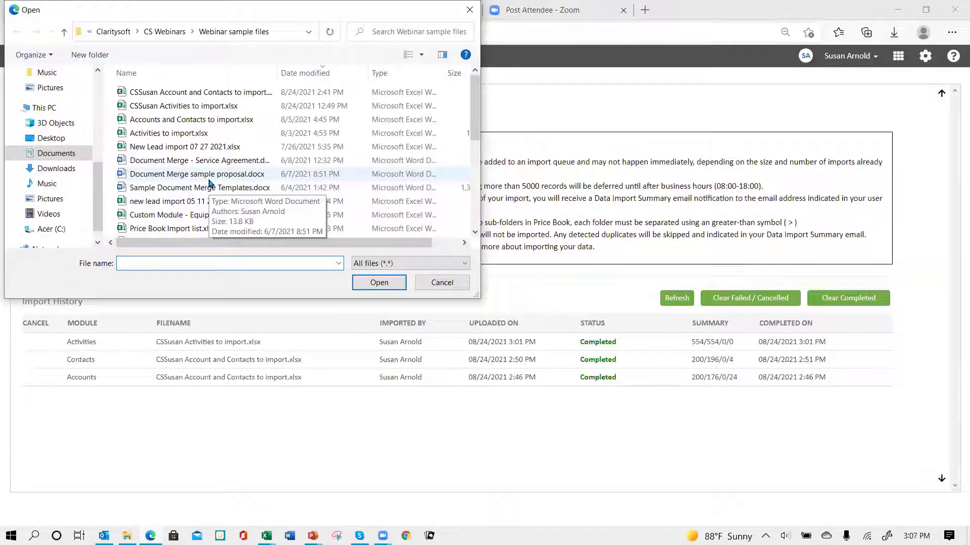
{"action": "scroll", "coordinate": [209, 183], "scroll_direction": "down", "scroll_amount": 5}
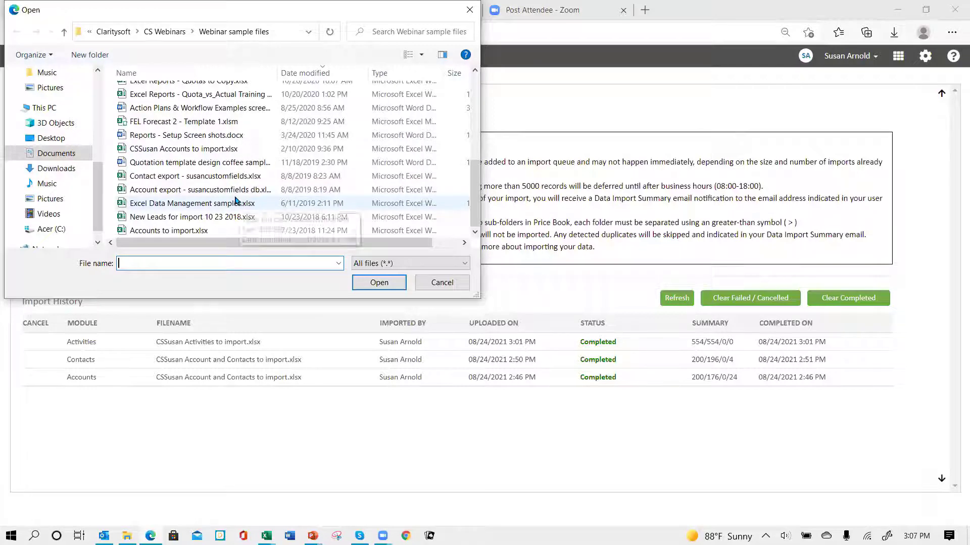
{"action": "left_click", "coordinate": [217, 149]}
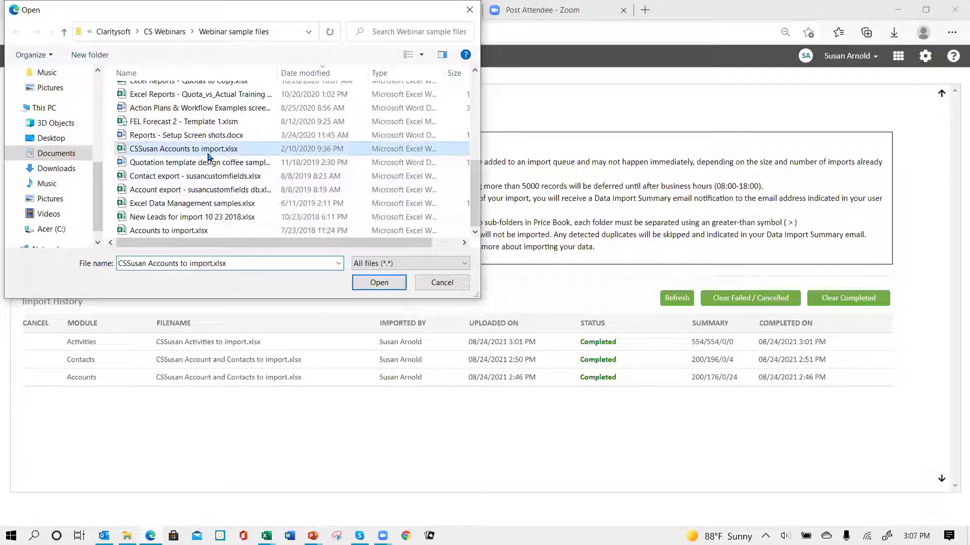
{"action": "left_click", "coordinate": [379, 282]}
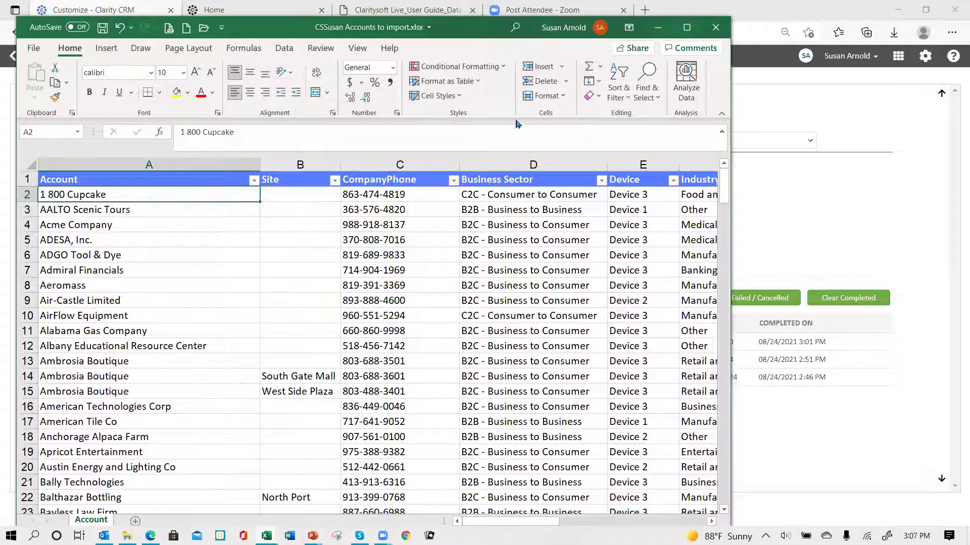
- Check the column headers in the Excel import file, then select the Account worksheet in the importer and map Account Name to the Account column
{"action": "left_click", "coordinate": [697, 180]}
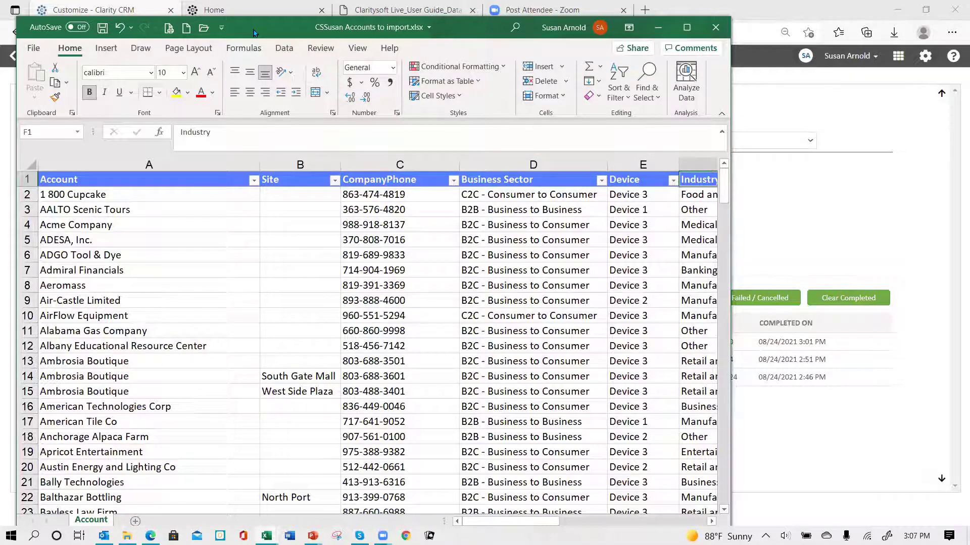
{"action": "key", "text": "alt+Tab"}
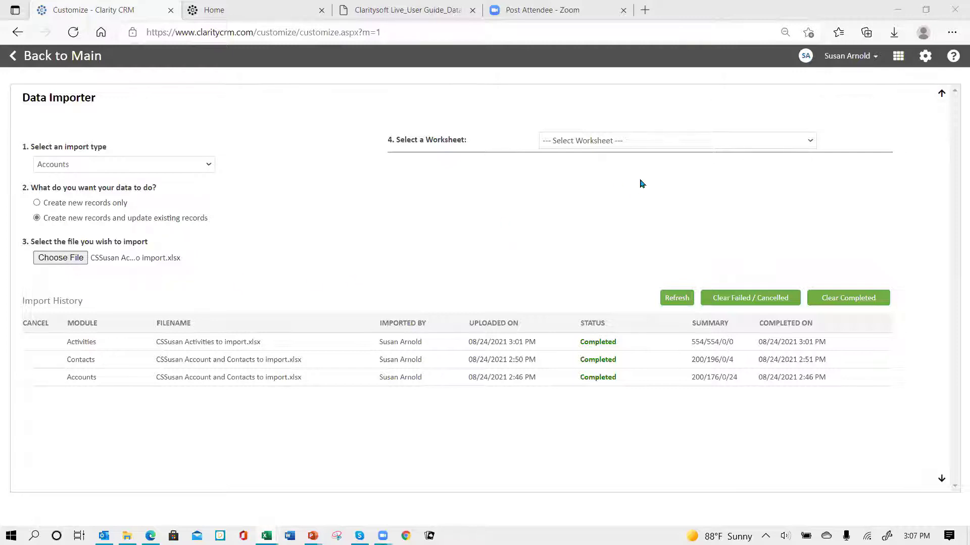
{"action": "left_click", "coordinate": [592, 144]}
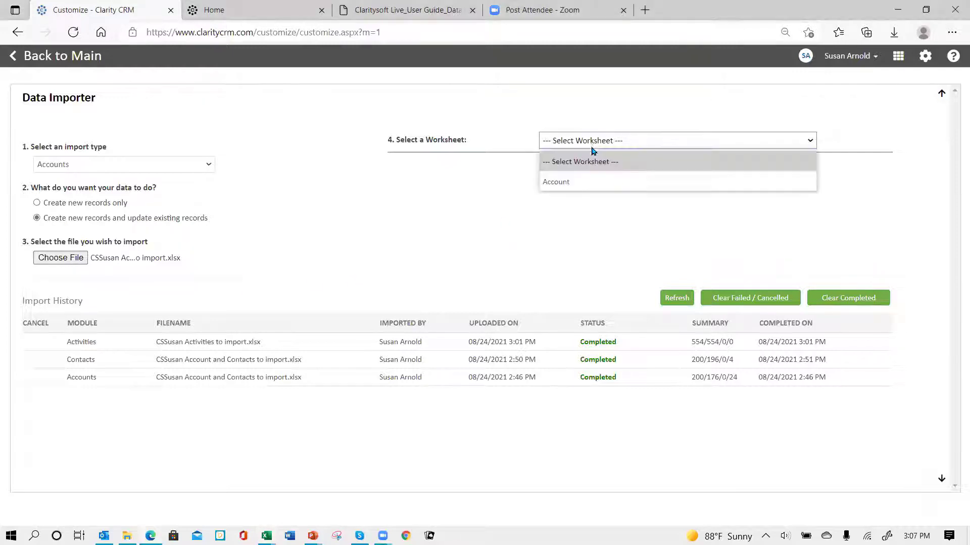
{"action": "left_click", "coordinate": [556, 186]}
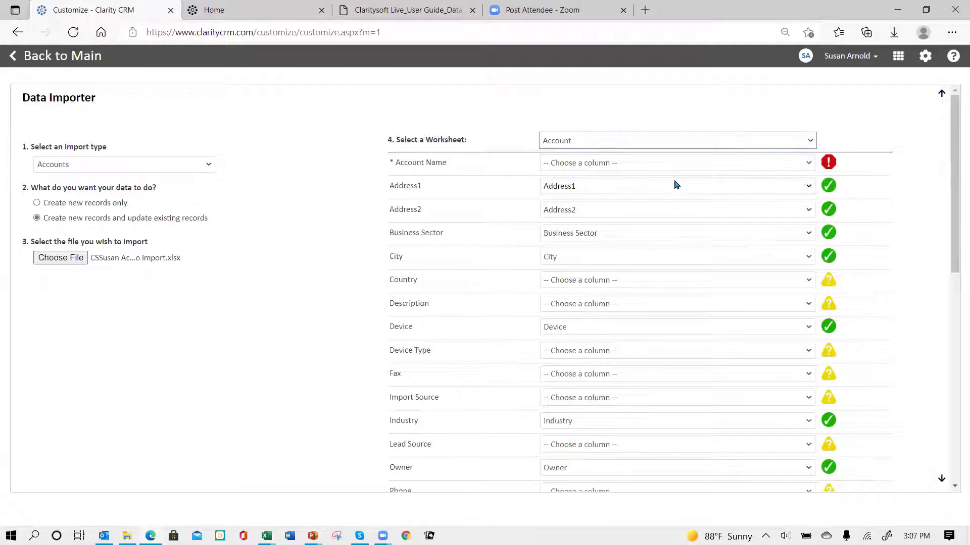
{"action": "left_click", "coordinate": [643, 167]}
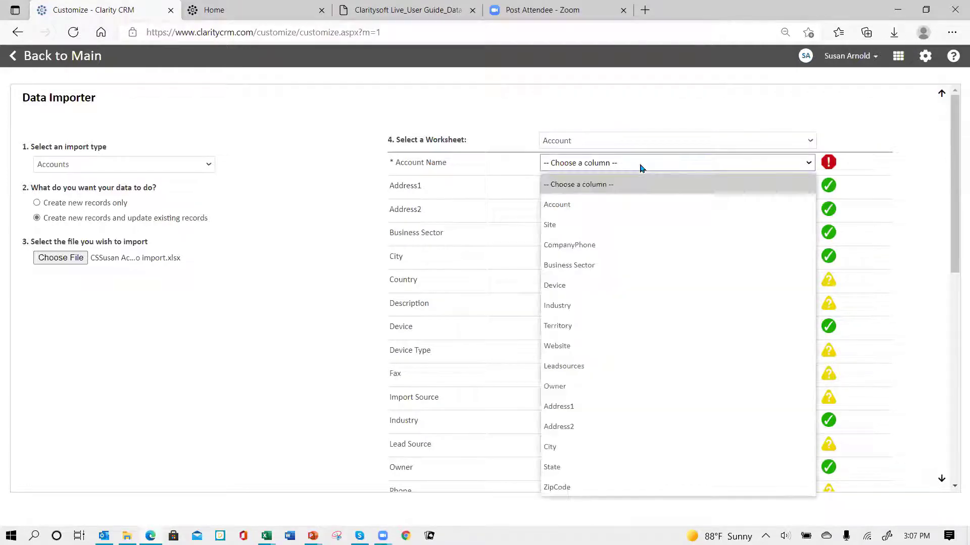
{"action": "left_click", "coordinate": [595, 209]}
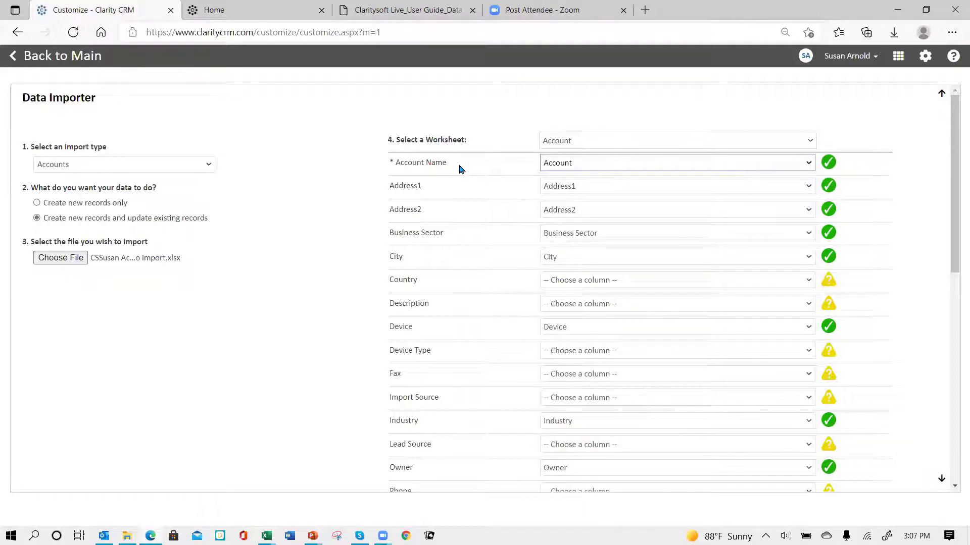
- Remove the column mappings for Address1, Address2 and City so these fields are excluded from the import
{"action": "left_click", "coordinate": [617, 190]}
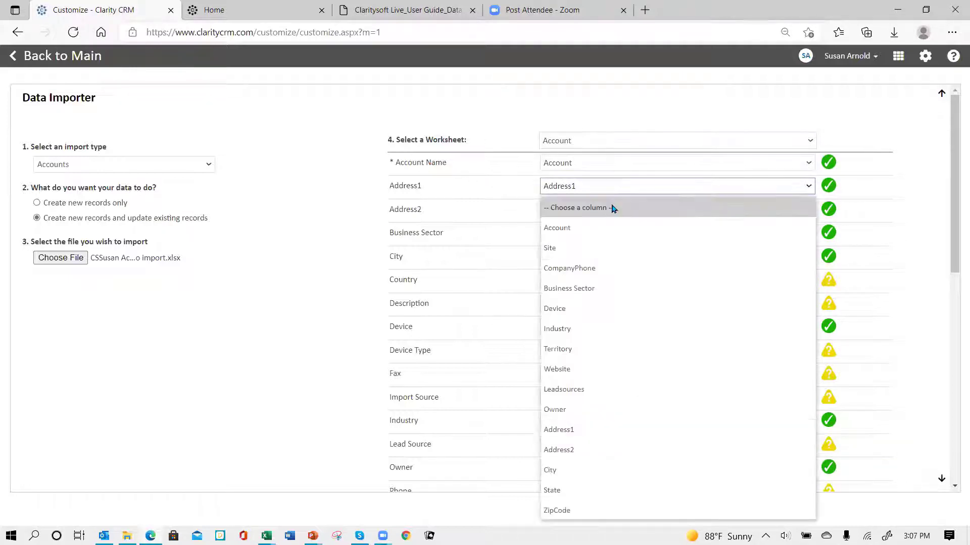
{"action": "left_click", "coordinate": [613, 208]}
{"action": "left_click", "coordinate": [616, 209]}
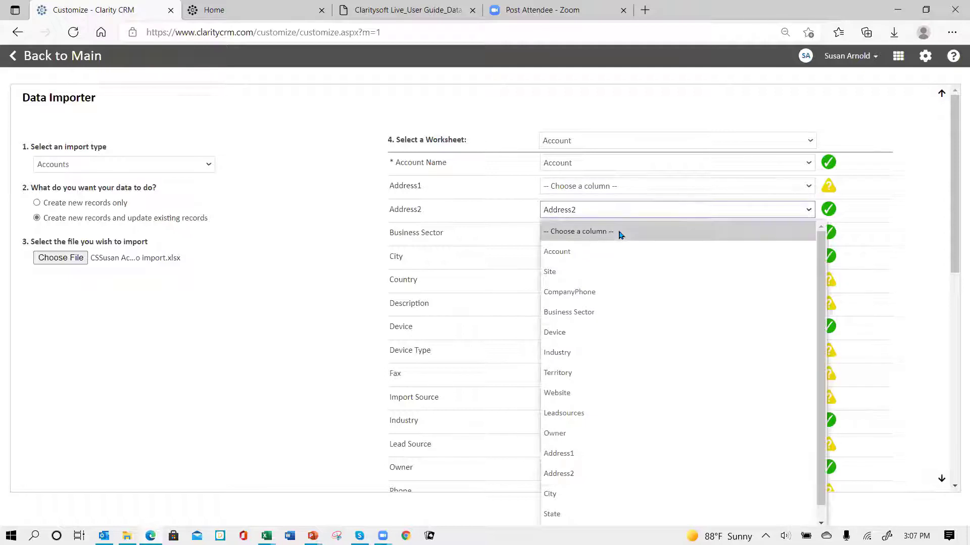
{"action": "left_click", "coordinate": [616, 232]}
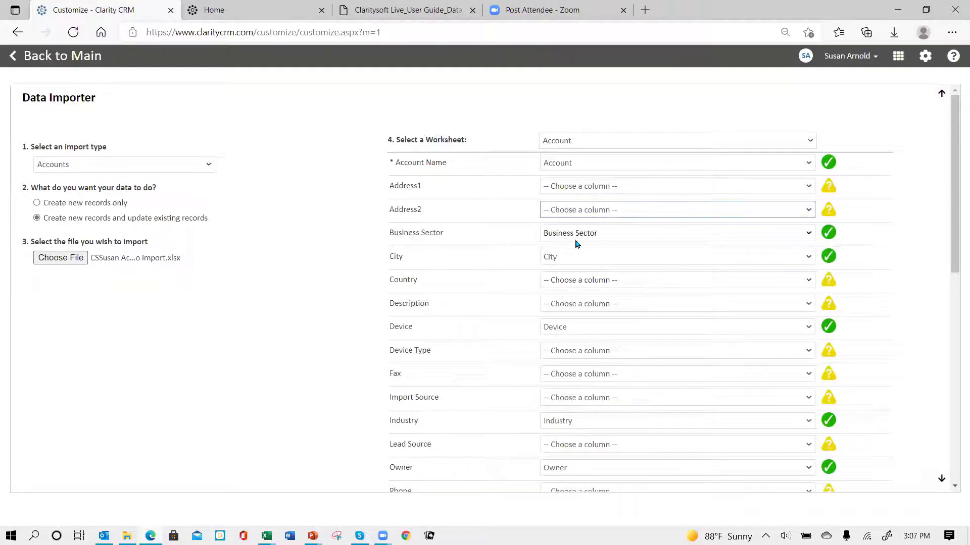
{"action": "left_click", "coordinate": [580, 258]}
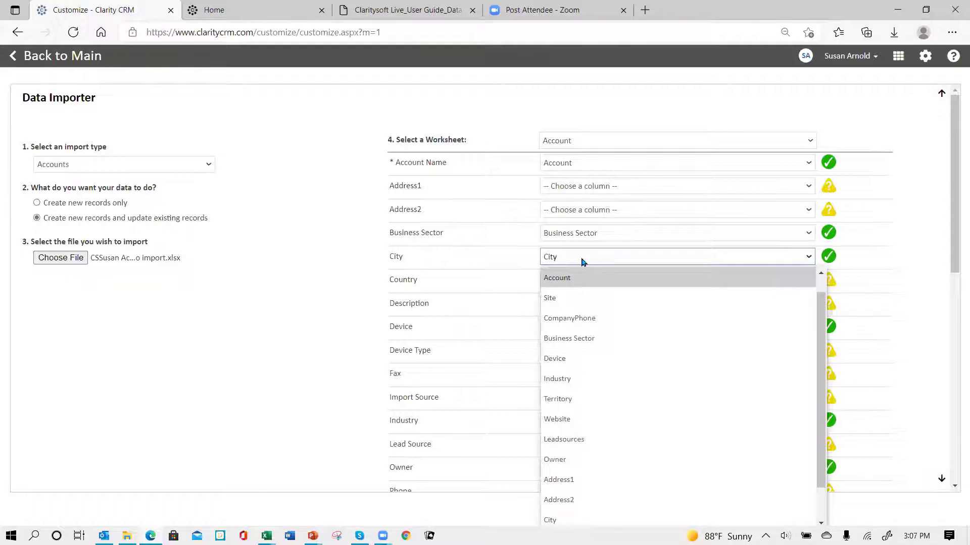
{"action": "left_click", "coordinate": [583, 261]}
{"action": "left_click", "coordinate": [810, 258]}
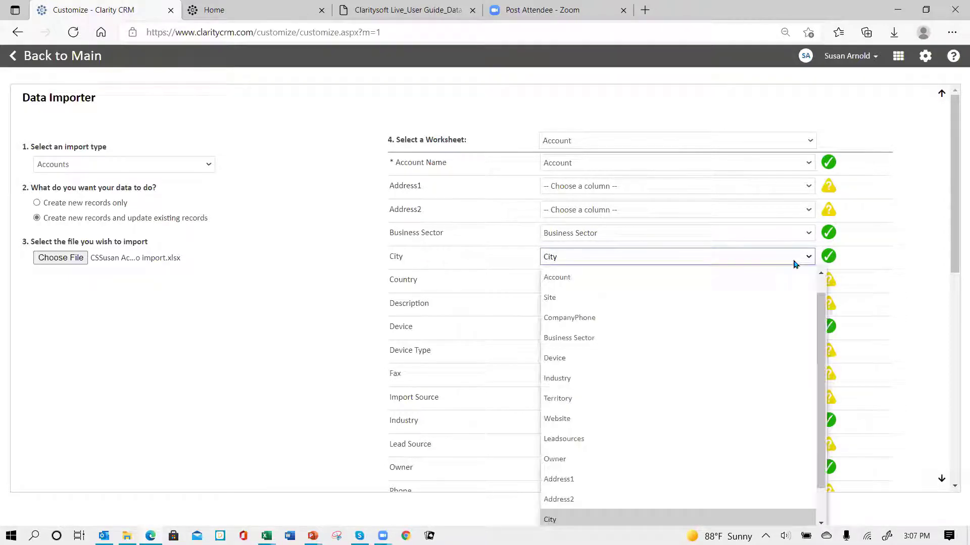
{"action": "scroll", "coordinate": [768, 285], "scroll_direction": "up", "scroll_amount": 1}
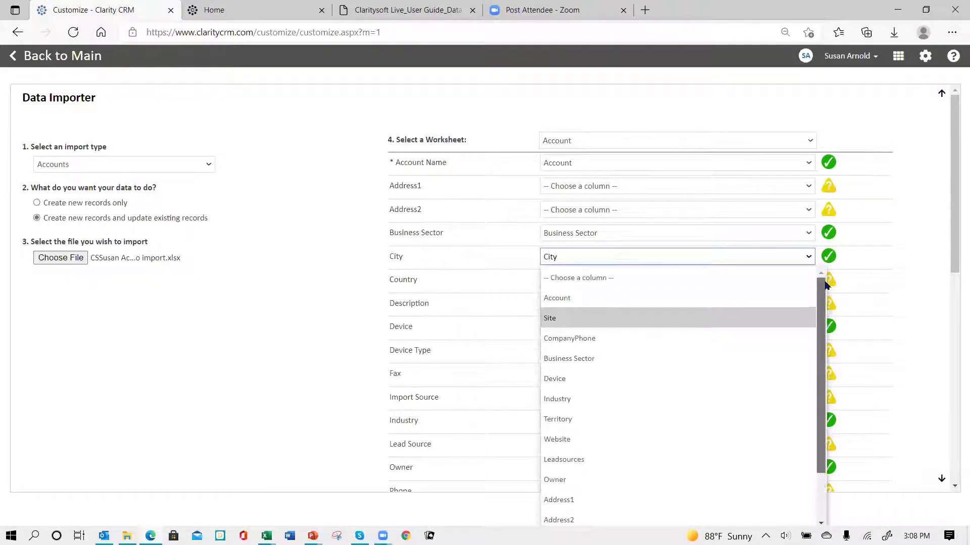
{"action": "left_click", "coordinate": [653, 278]}
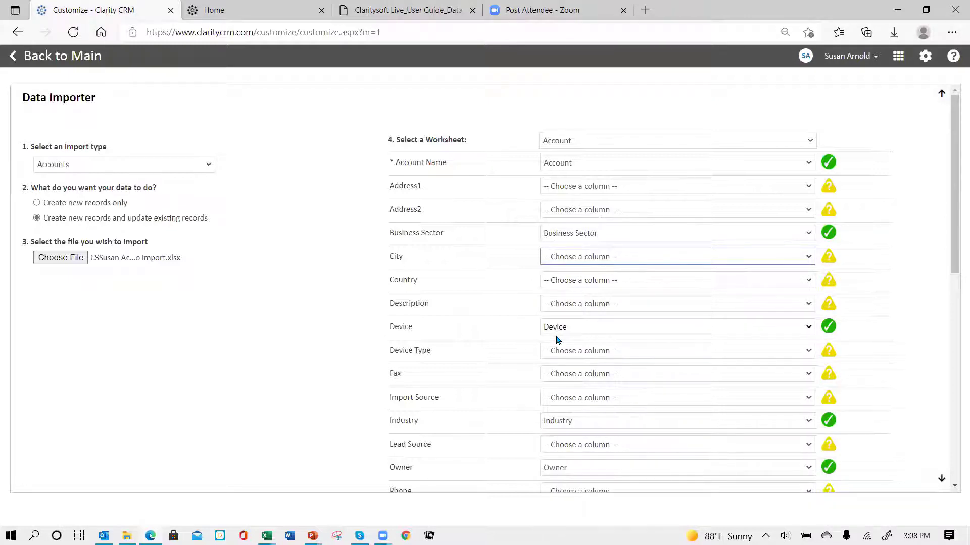
- Remove the column mappings for State and Website, leaving Site and Territory mapped
{"action": "scroll", "coordinate": [673, 379], "scroll_direction": "down", "scroll_amount": 2}
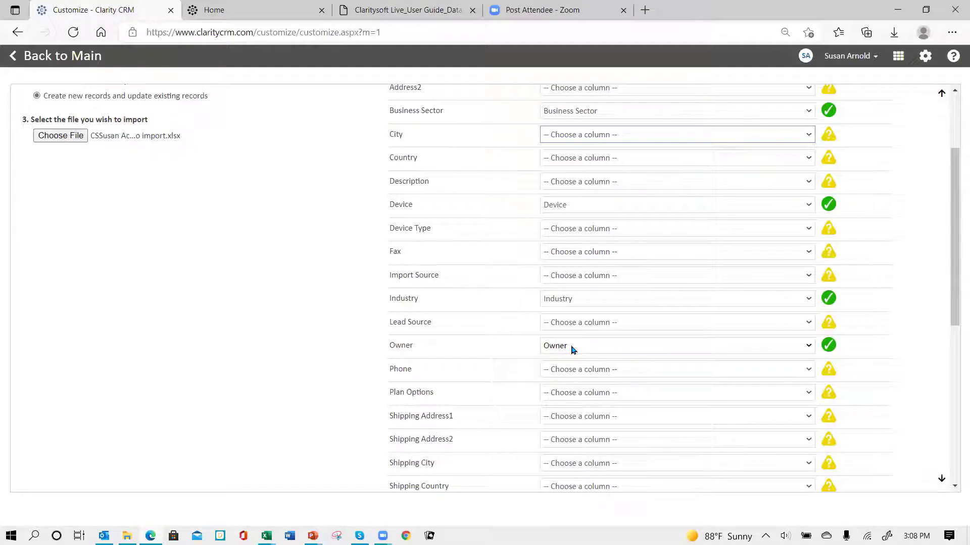
{"action": "scroll", "coordinate": [660, 362], "scroll_direction": "down", "scroll_amount": 2}
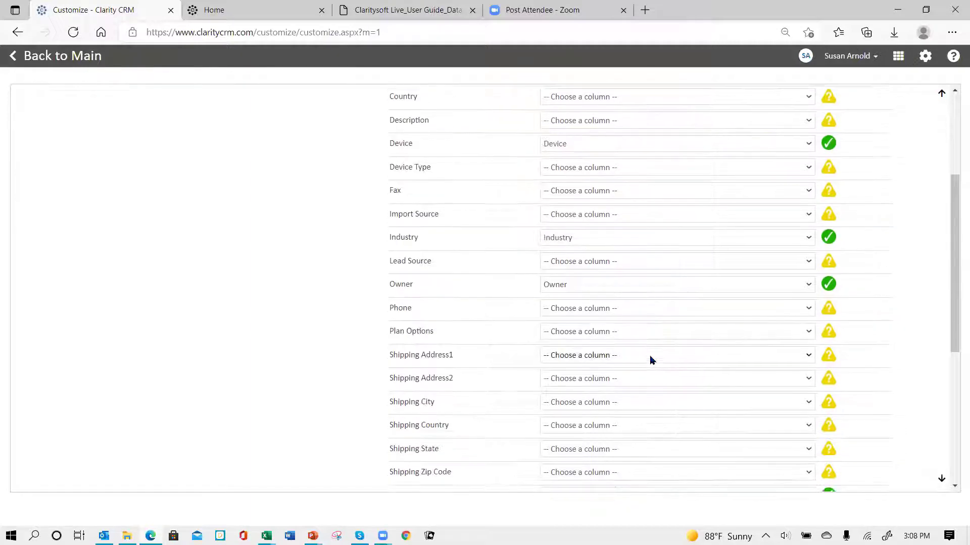
{"action": "scroll", "coordinate": [650, 360], "scroll_direction": "down", "scroll_amount": 3}
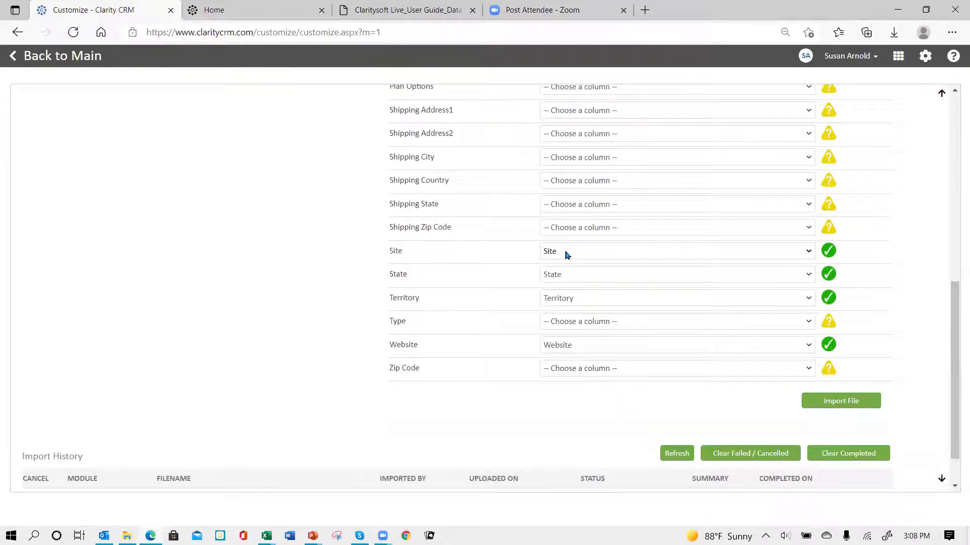
{"action": "left_click", "coordinate": [564, 276]}
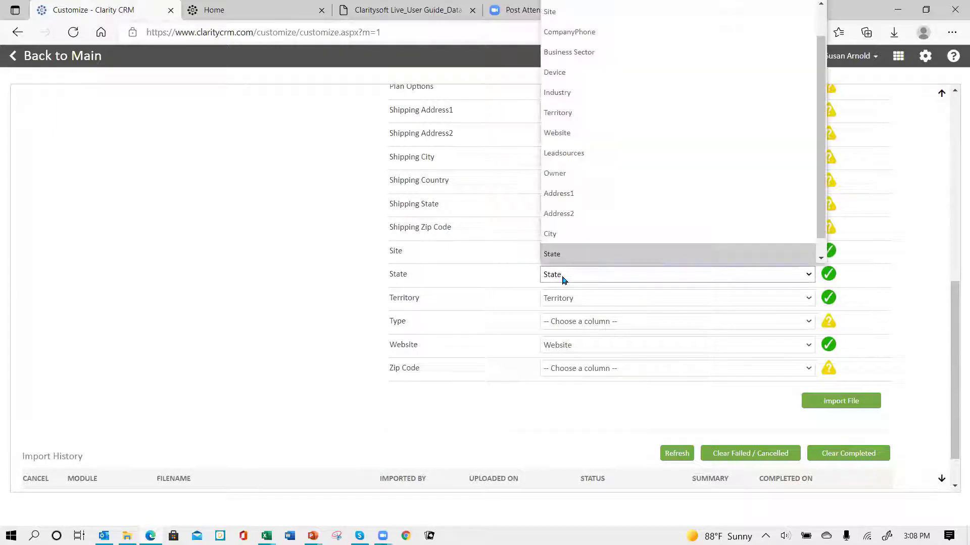
{"action": "scroll", "coordinate": [665, 212], "scroll_direction": "down", "scroll_amount": 1}
{"action": "scroll", "coordinate": [666, 212], "scroll_direction": "up", "scroll_amount": 2}
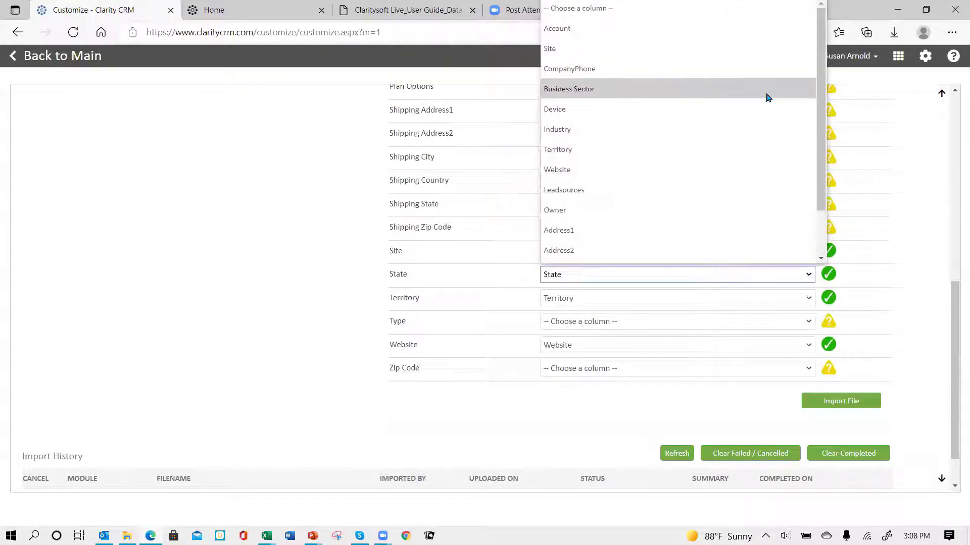
{"action": "left_click", "coordinate": [596, 278]}
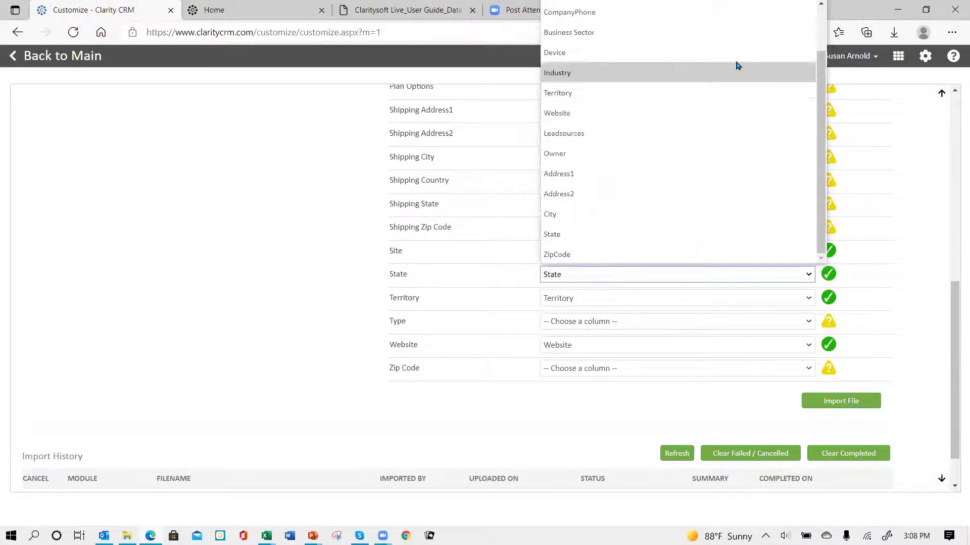
{"action": "scroll", "coordinate": [735, 63], "scroll_direction": "up", "scroll_amount": 1}
{"action": "left_click", "coordinate": [675, 9]}
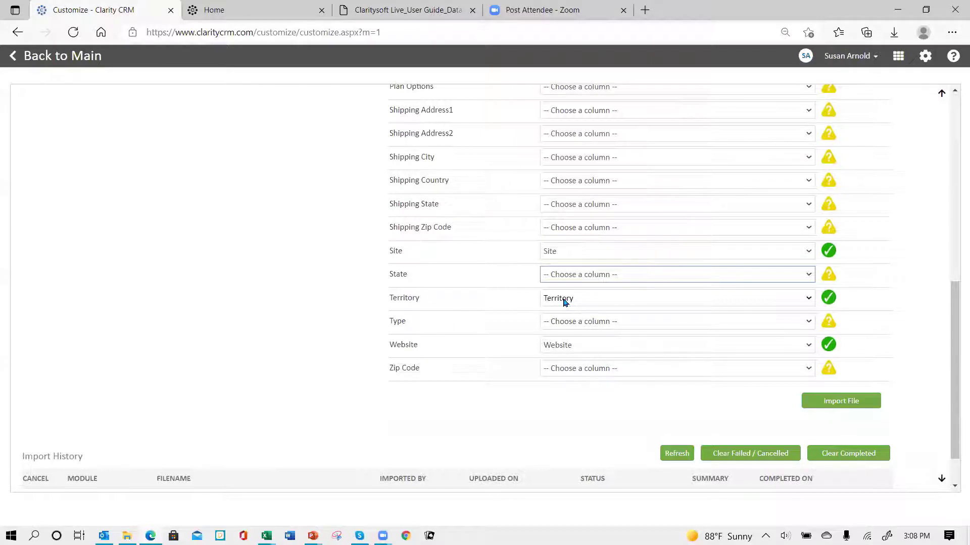
{"action": "left_click", "coordinate": [575, 348]}
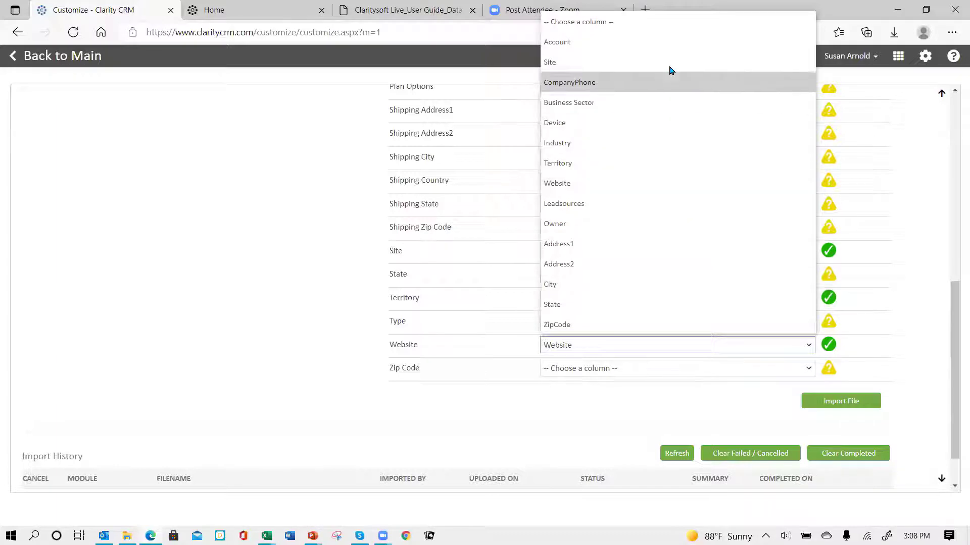
{"action": "left_click", "coordinate": [642, 22]}
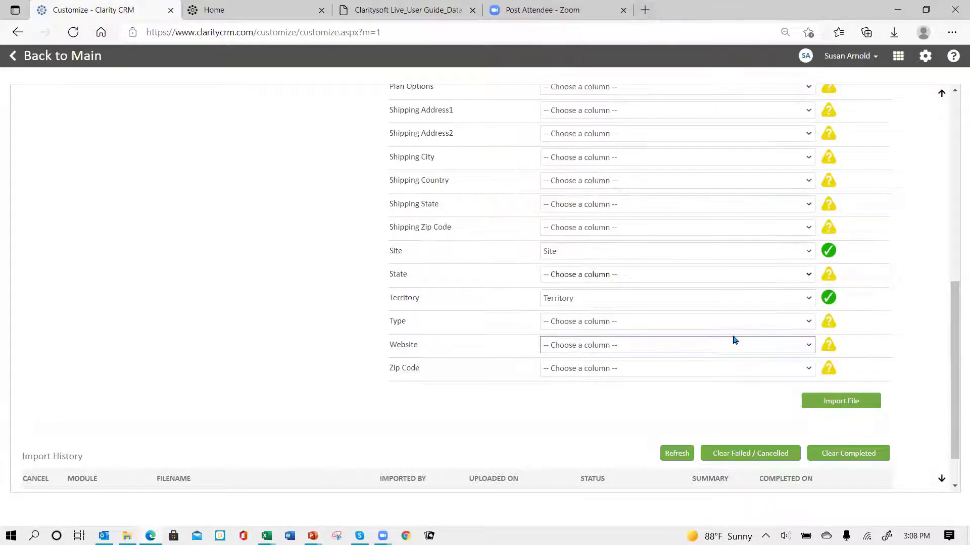
- Import the accounts file with the chosen mappings and confirm the submission
{"action": "left_click", "coordinate": [837, 407]}
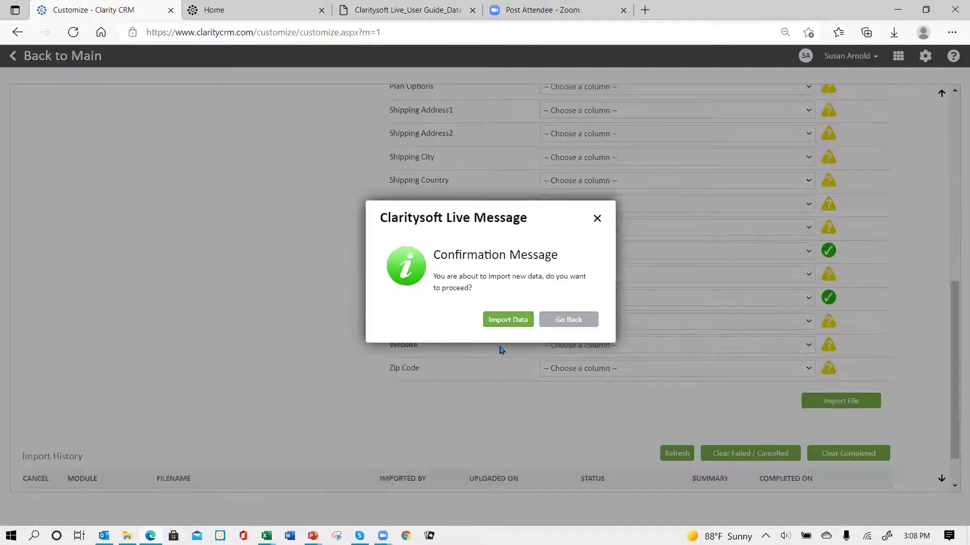
{"action": "left_click", "coordinate": [507, 320]}
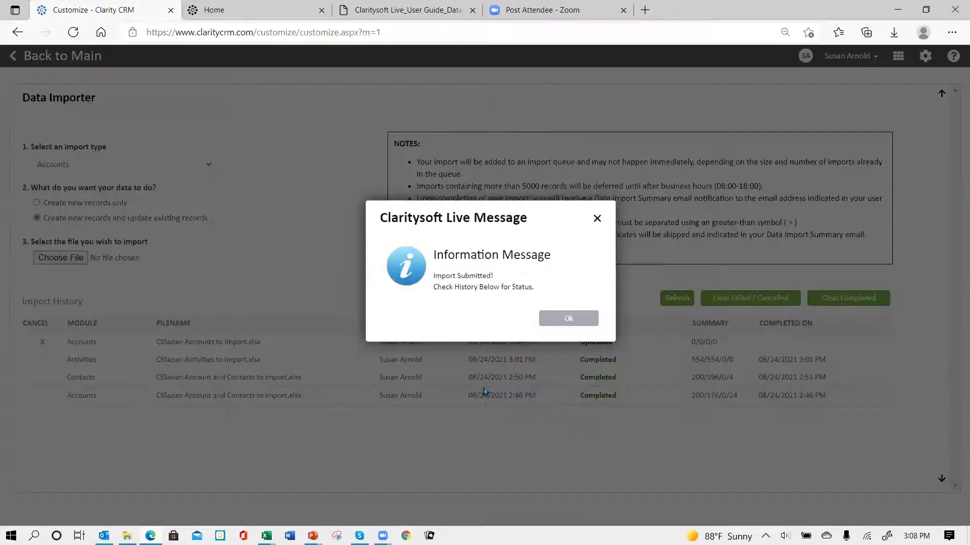
{"action": "left_click", "coordinate": [557, 324]}
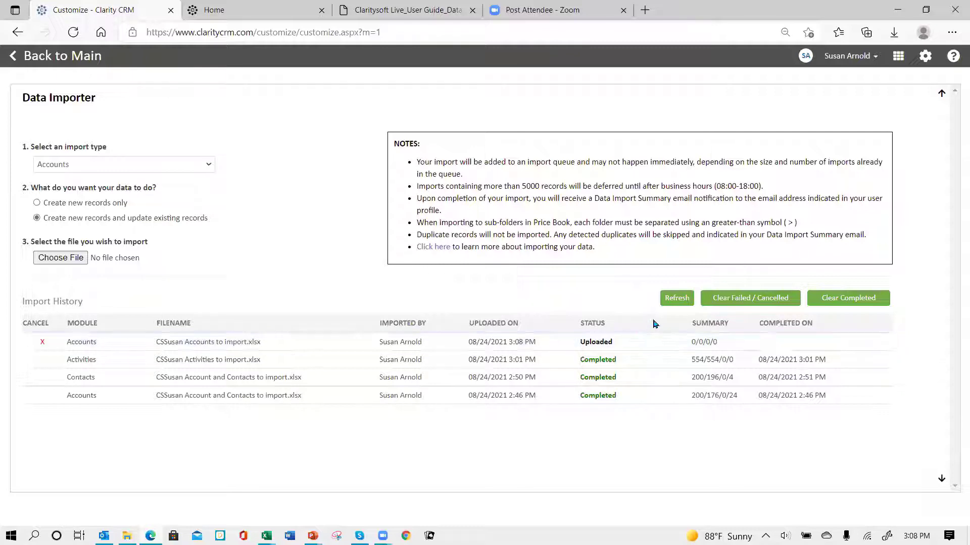
- Refresh the import history, check the summary of the latest accounts import, and return to the accounts list
{"action": "left_click", "coordinate": [674, 302]}
{"action": "left_click", "coordinate": [674, 302]}
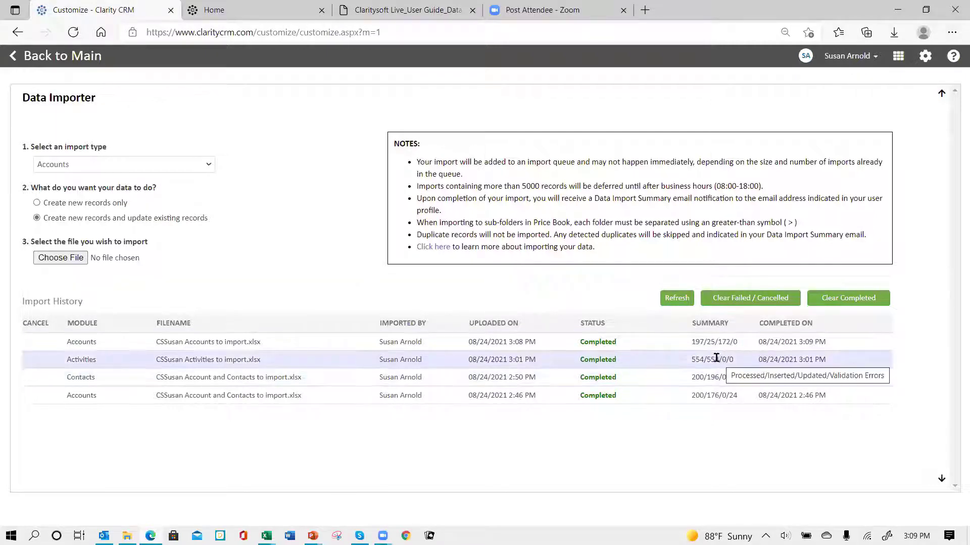
{"action": "mouse_move", "coordinate": [712, 351]}
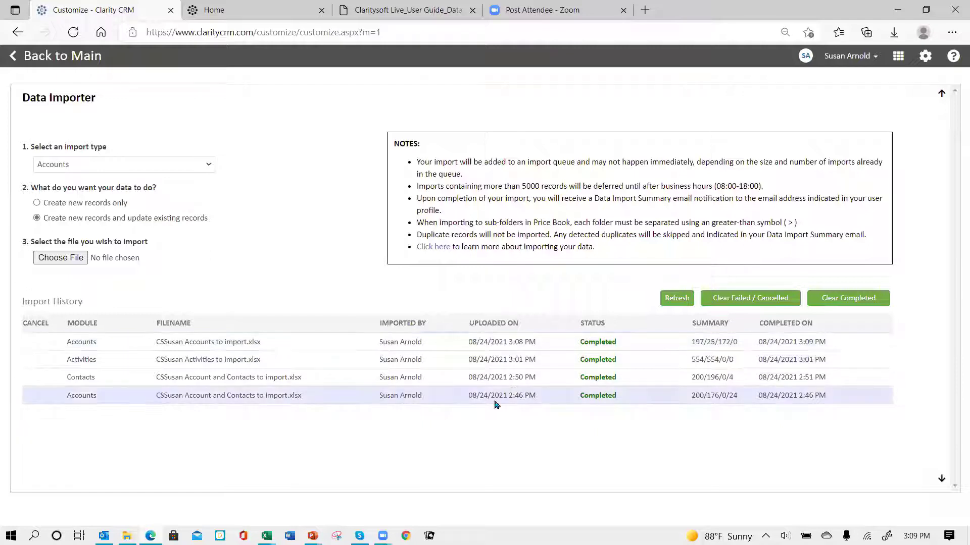
{"action": "left_click", "coordinate": [14, 63]}
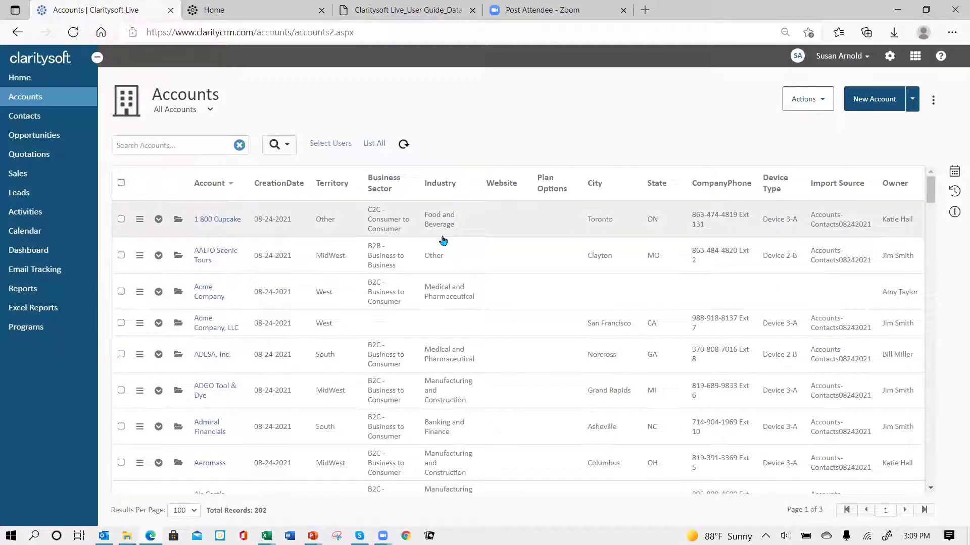
- Review the accounts list to check the Territory, Business Sector and Industry values after the second import
{"action": "scroll", "coordinate": [448, 355], "scroll_direction": "down", "scroll_amount": 5}
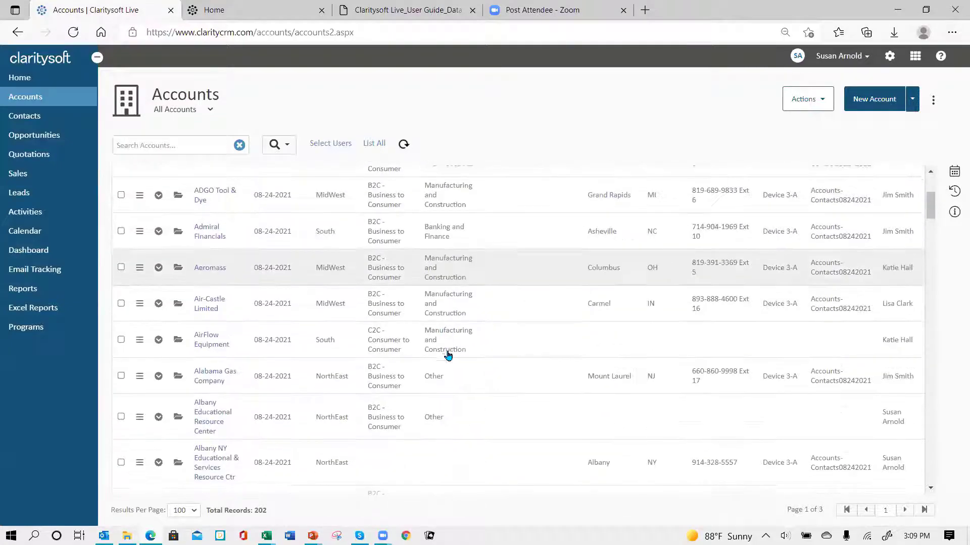
{"action": "scroll", "coordinate": [448, 356], "scroll_direction": "down", "scroll_amount": 10}
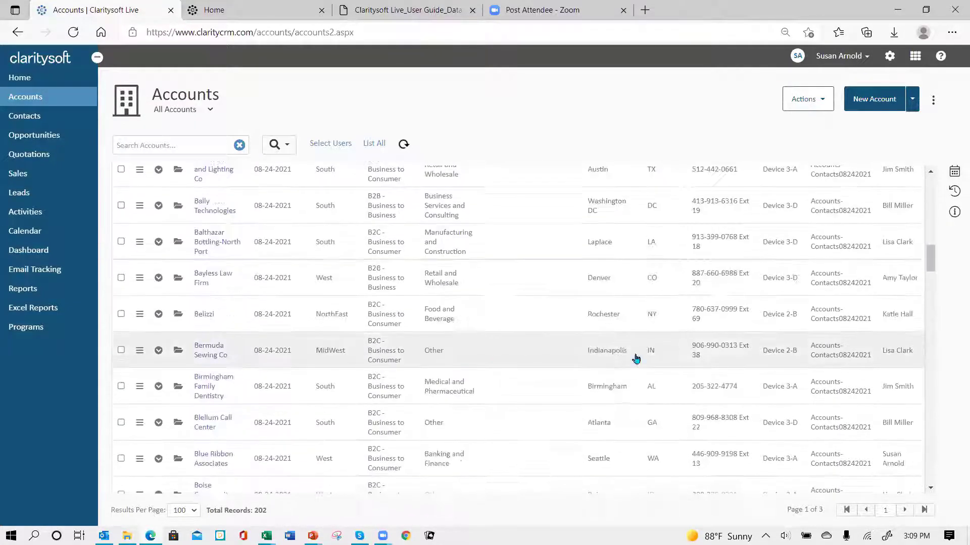
{"action": "scroll", "coordinate": [763, 398], "scroll_direction": "up", "scroll_amount": 15}
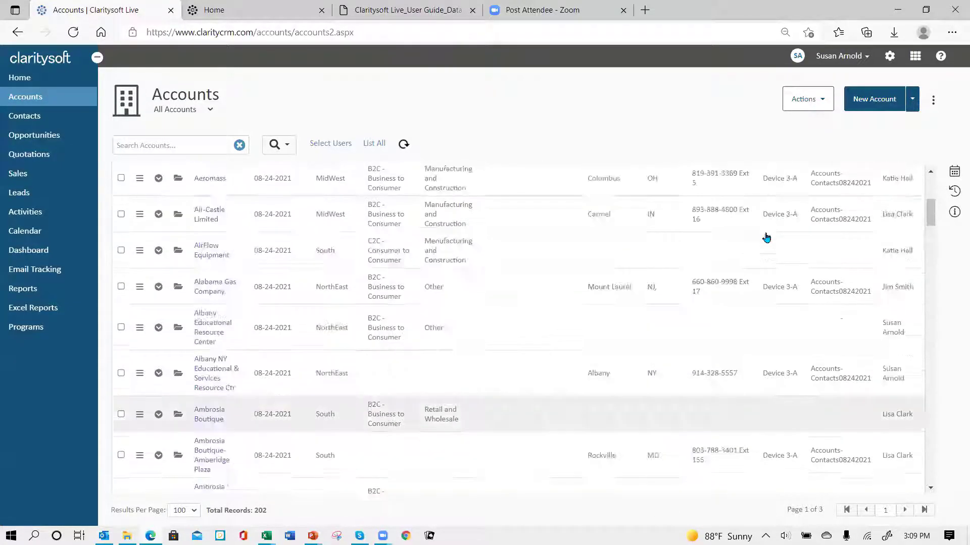
{"action": "scroll", "coordinate": [766, 238], "scroll_direction": "up", "scroll_amount": 1}
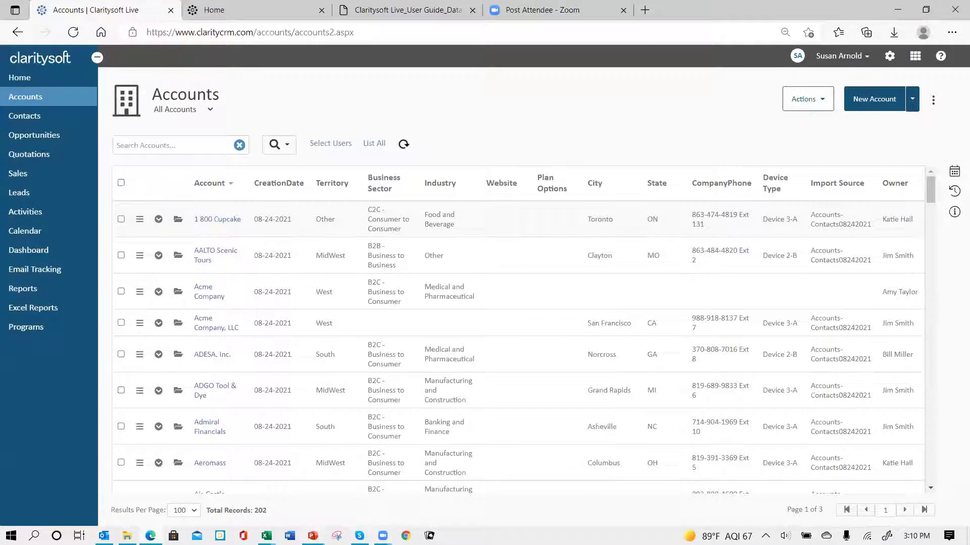
- Switch to the running PowerPoint slide show of Importing Data.pptx and advance from the agenda to the closing thank-you slide
{"action": "mouse_move", "coordinate": [313, 535]}
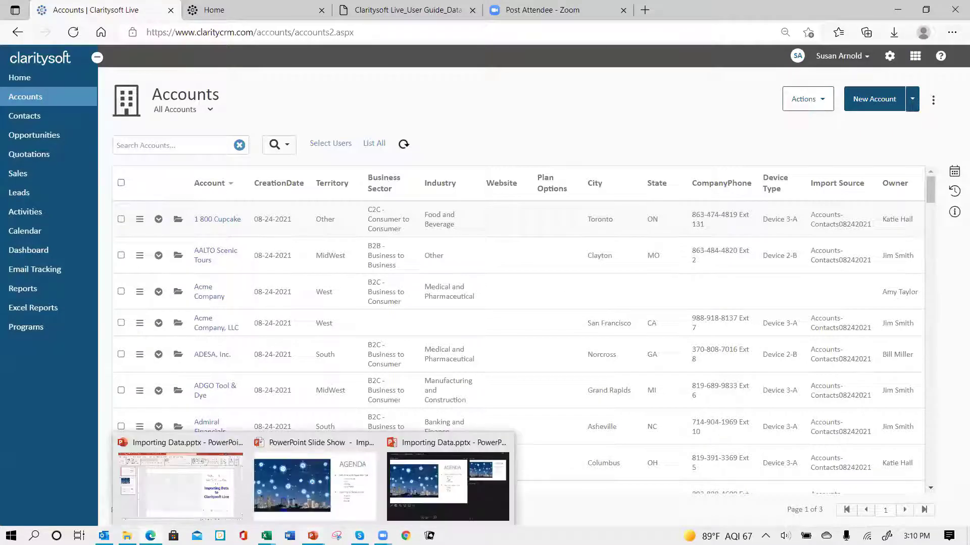
{"action": "left_click", "coordinate": [290, 488]}
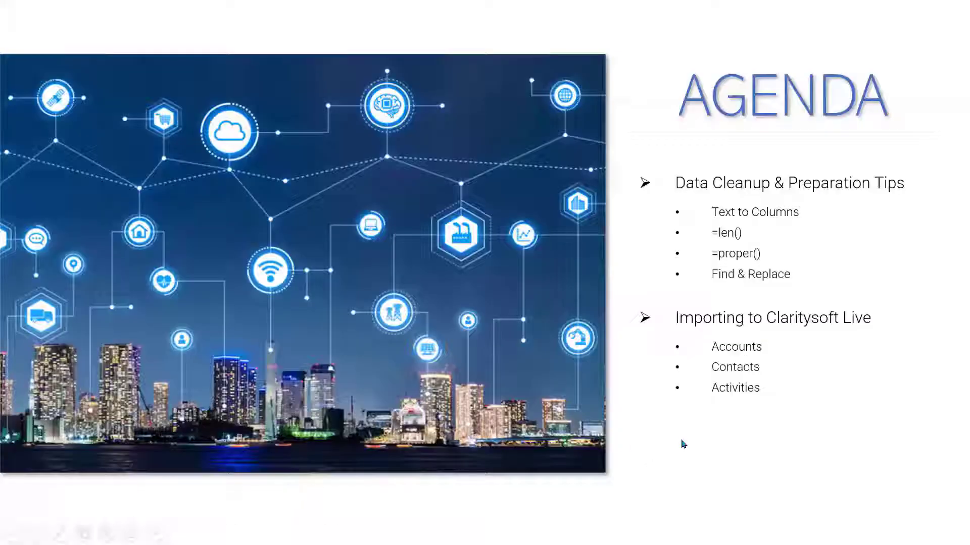
{"action": "left_click", "coordinate": [736, 460]}
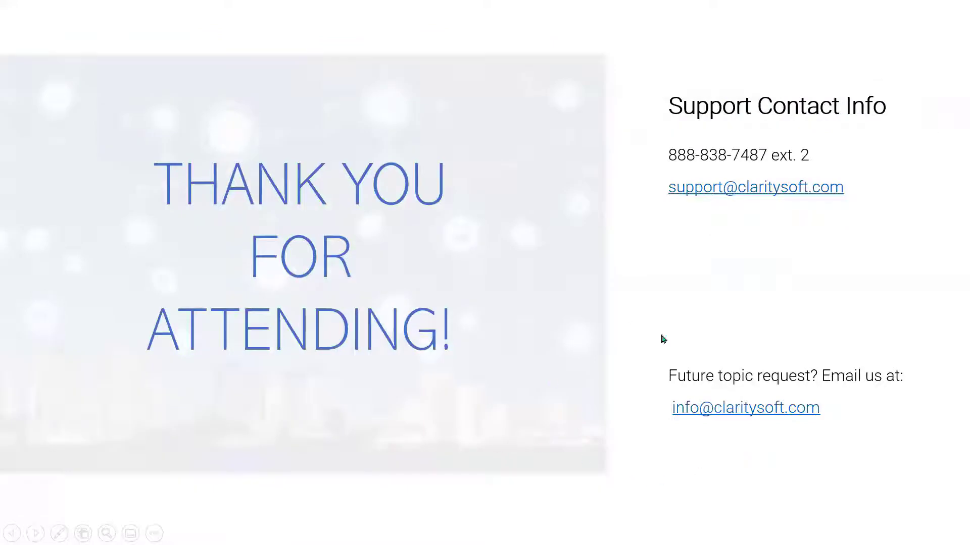